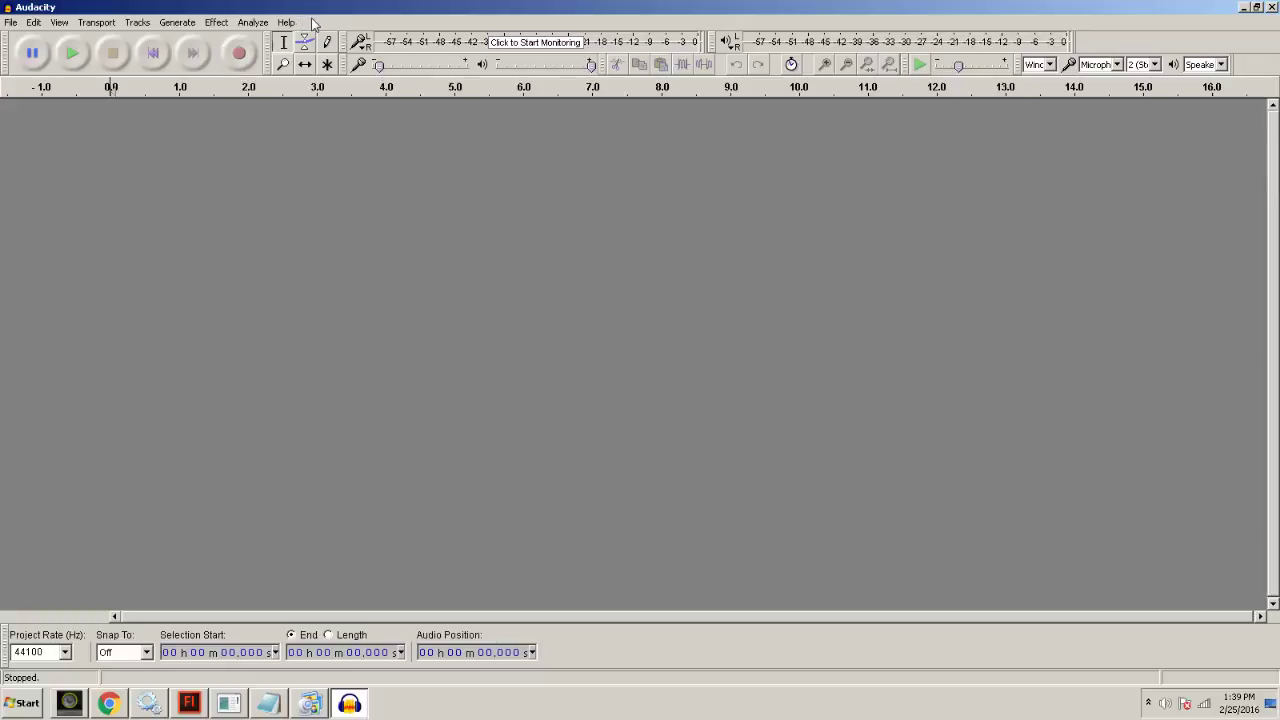
# Record a short spoken clip on a new track, and bring up the Slap back to reality 3 script in Notepad.
pyautogui.click(241, 56)
pyautogui.click(114, 59)
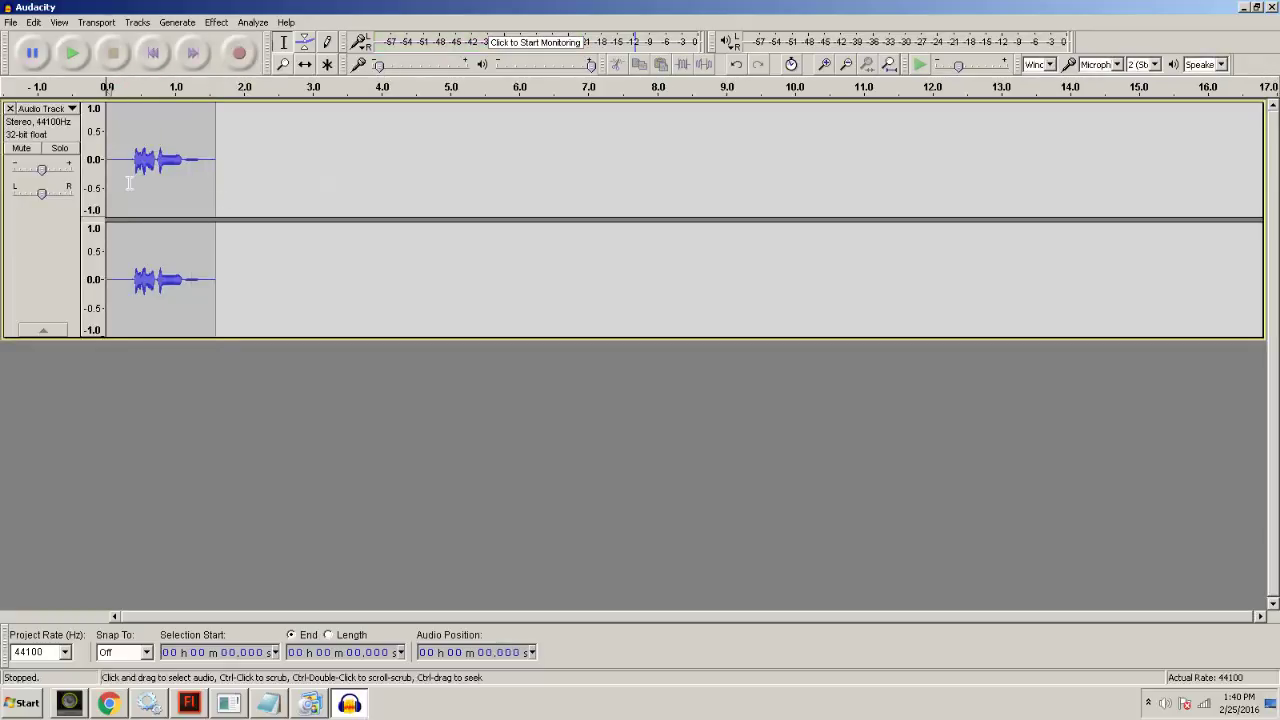
pyautogui.click(268, 704)
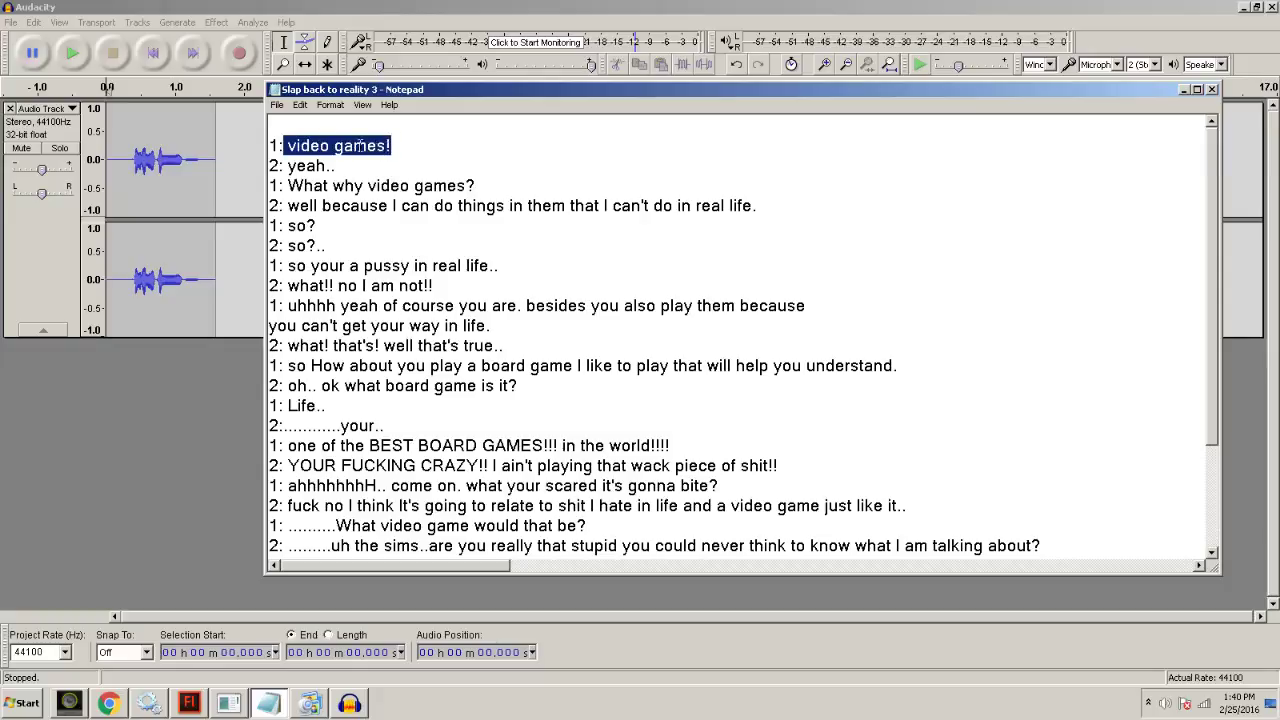
# Select the spoken part of the recorded clip from about 0.383 to 1.405 seconds in Audacity and play it back.
pyautogui.click(145, 393)
pyautogui.moveTo(133, 287); pyautogui.dragTo(198, 298)
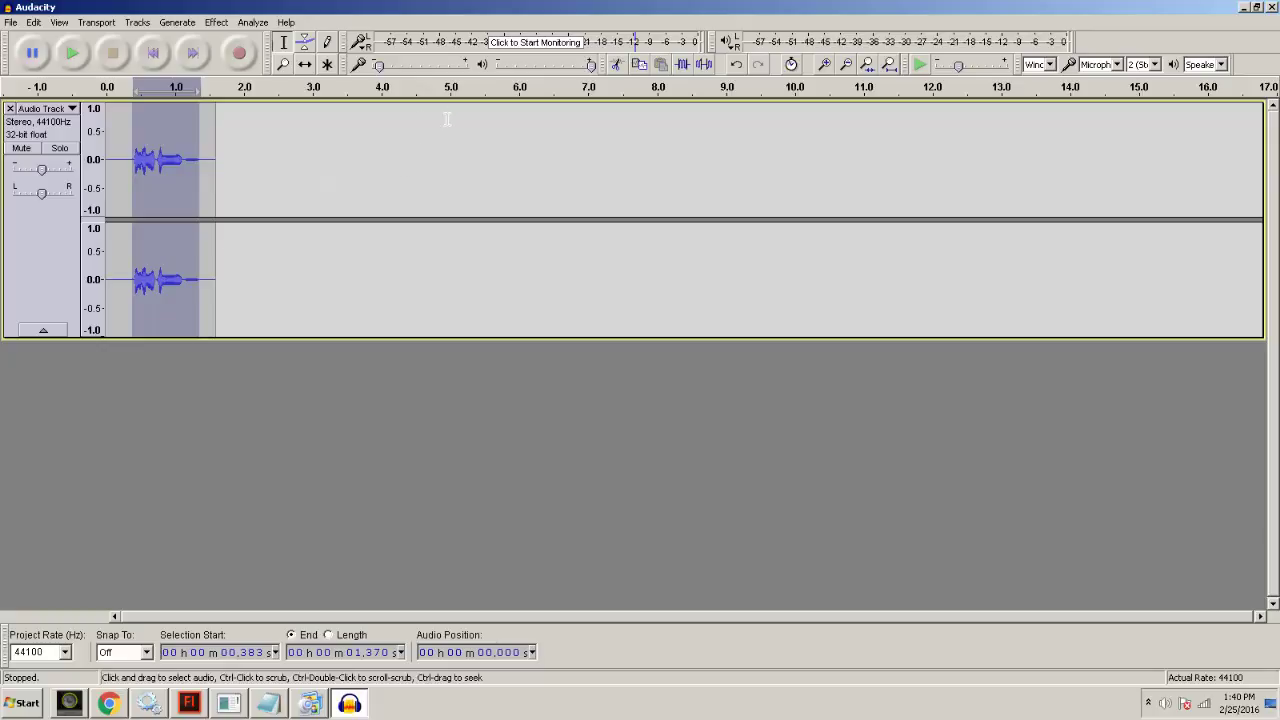
pyautogui.click(138, 387)
pyautogui.moveTo(133, 302); pyautogui.dragTo(203, 300)
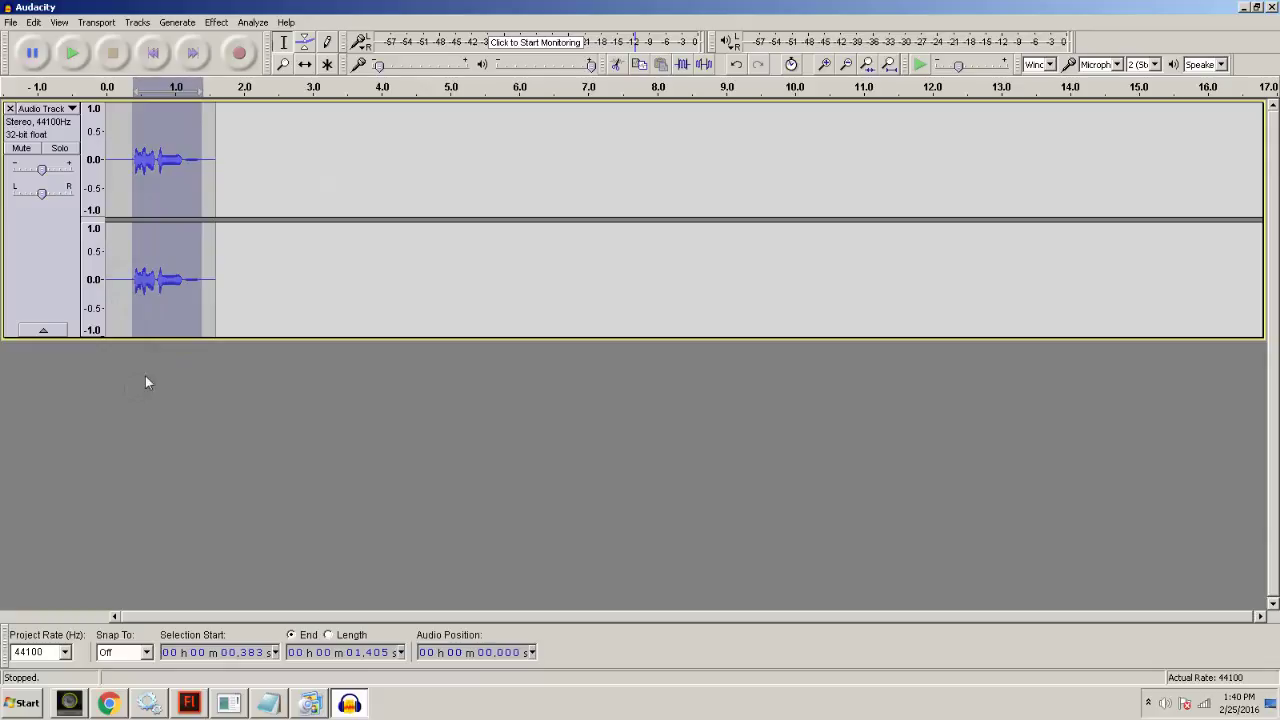
pyautogui.click(72, 55)
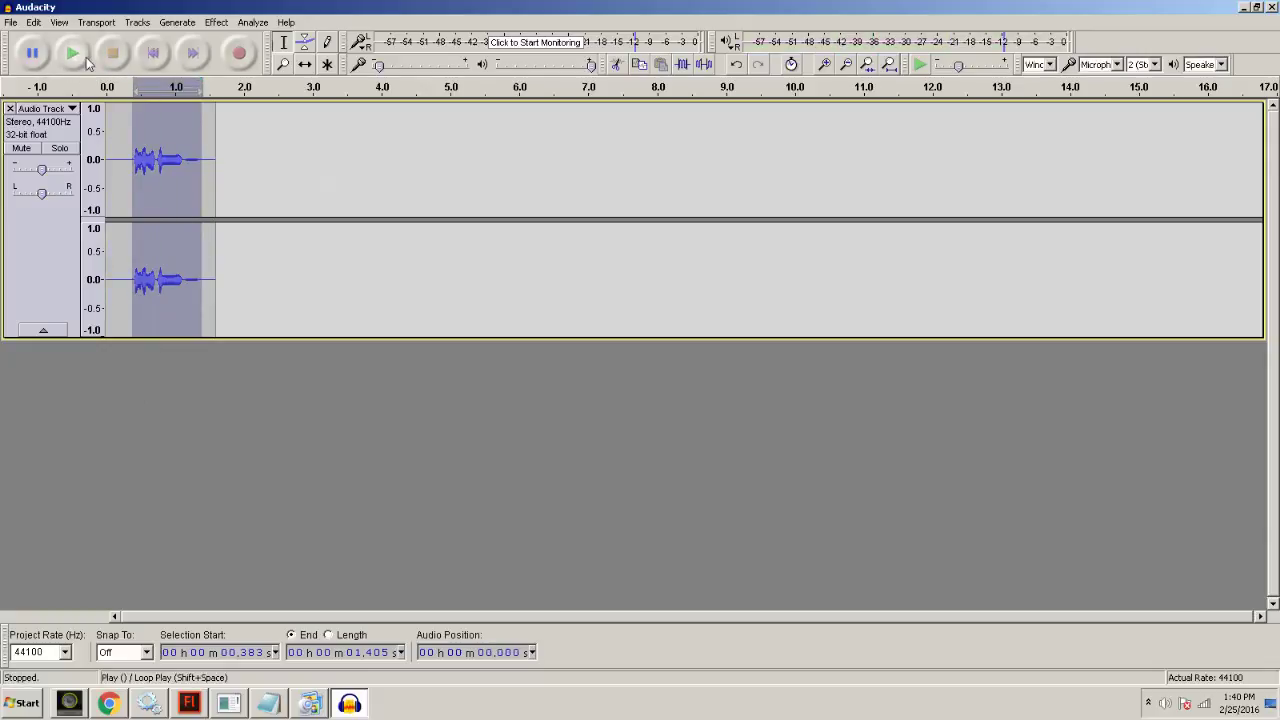
# Begin exporting only the selected audio, and create and enter New folder (2) on the Desktop as the destination.
pyautogui.click(10, 22)
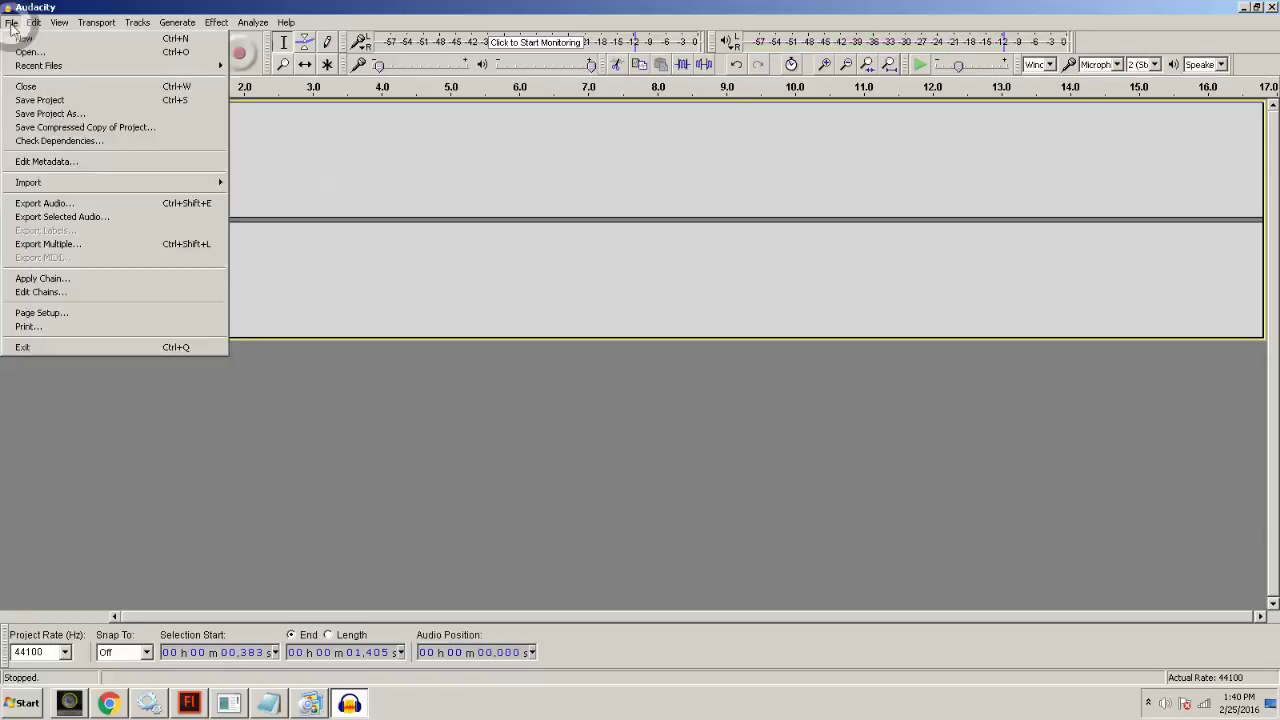
pyautogui.click(64, 217)
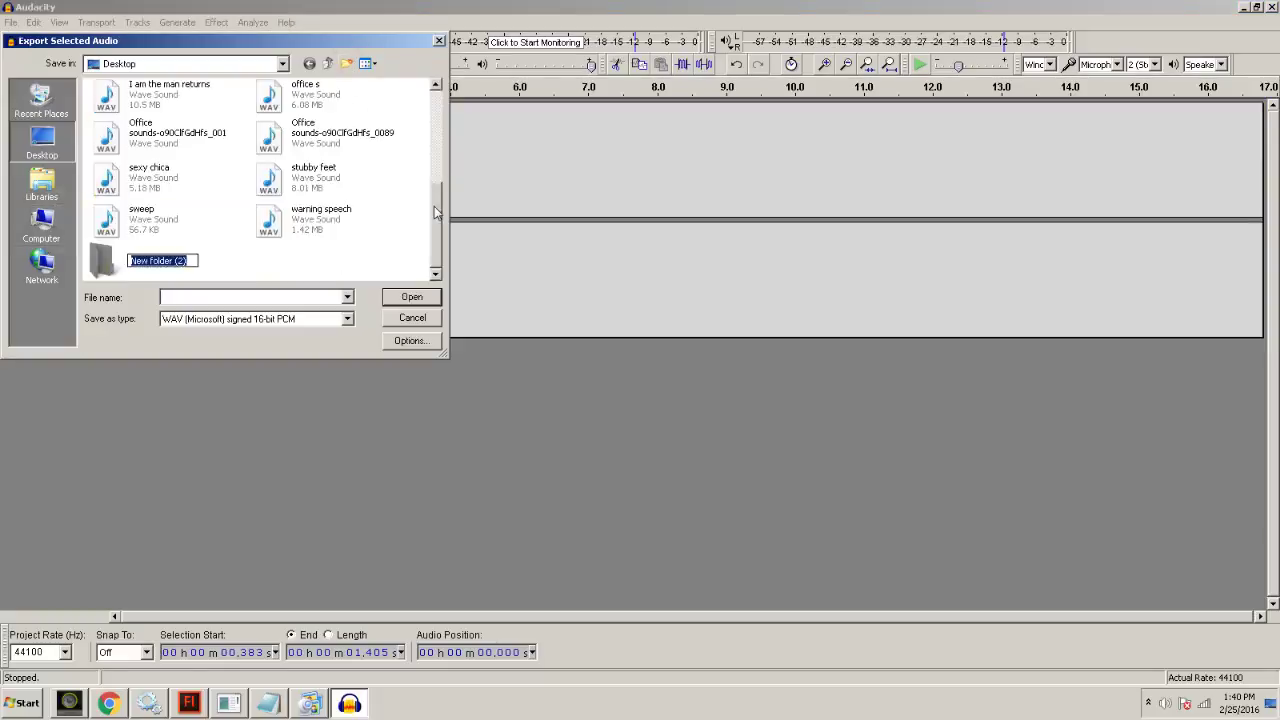
pyautogui.click(262, 265)
pyautogui.doubleClick(130, 262)
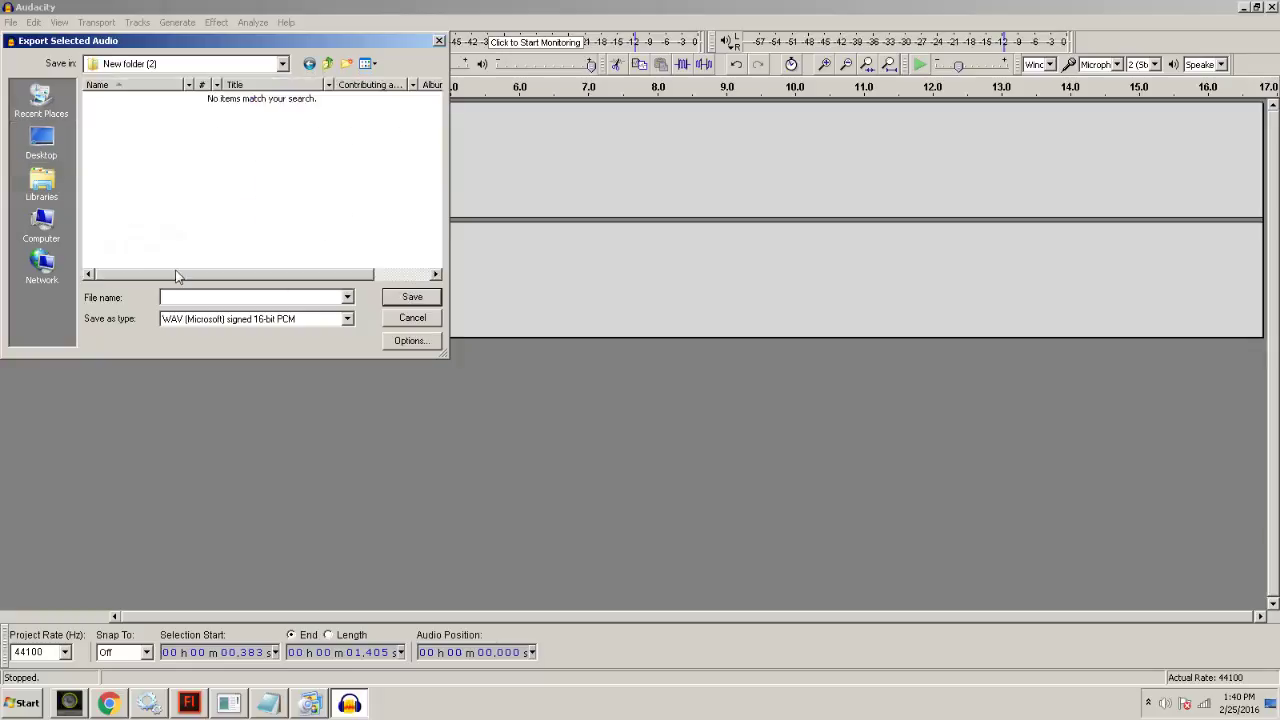
# Save the selected audio as a 16-bit PCM WAV file named 1 with empty metadata.
pyautogui.click(248, 297)
pyautogui.write('0')
pyautogui.press('BackSpace')
pyautogui.press('BackSpace')
pyautogui.press('BackSpace')
pyautogui.press('BackSpace')
pyautogui.click(410, 295)
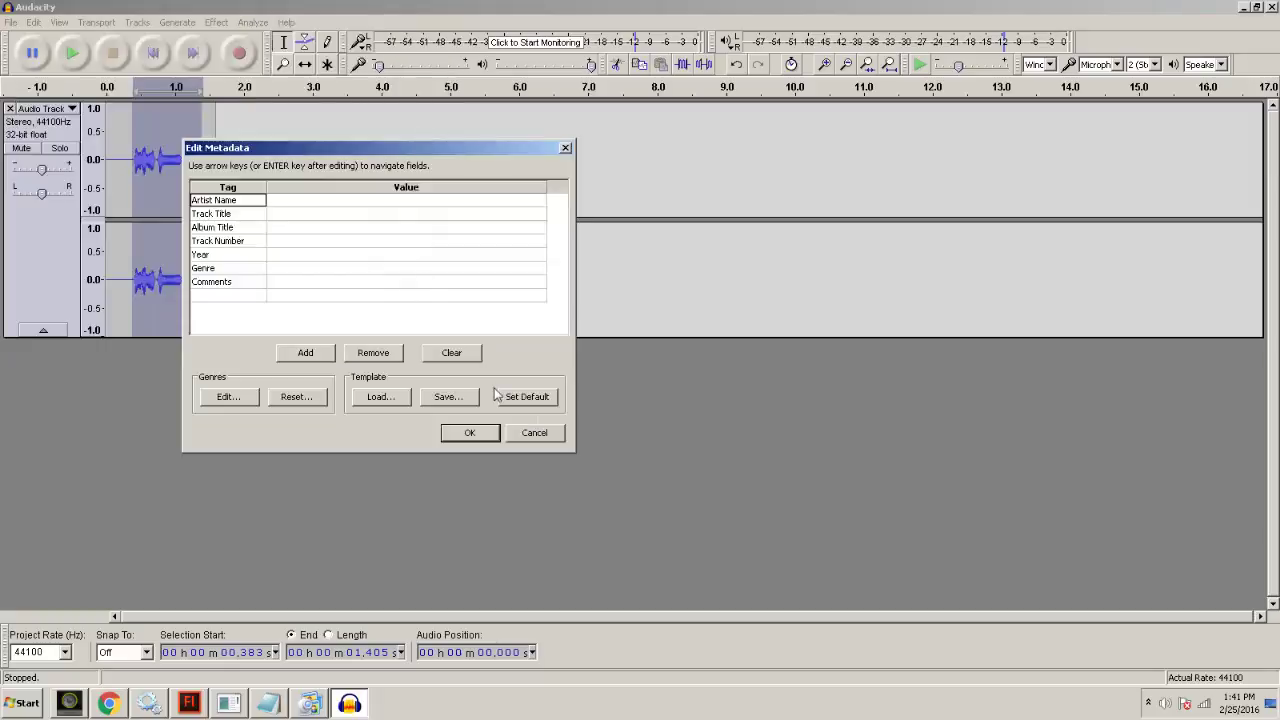
pyautogui.click(474, 435)
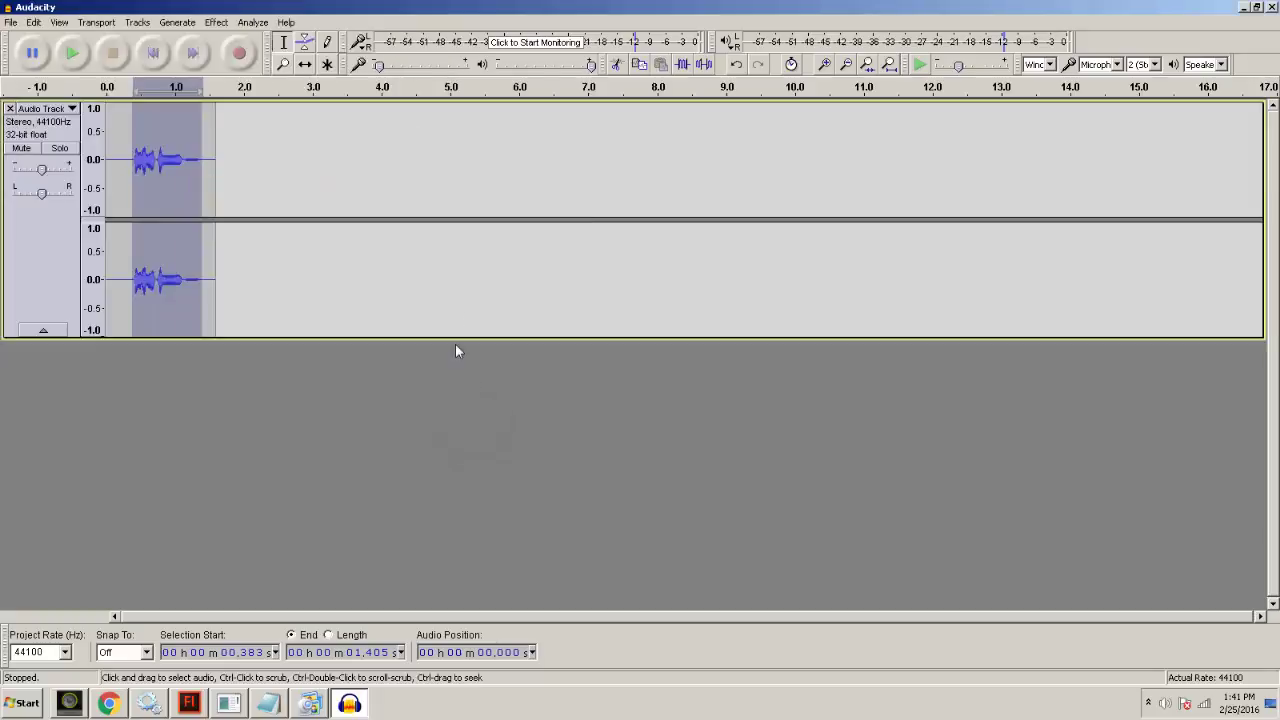
# Switch to Adobe Flash, extend the layer's frames to frame 105 and select frame 1.
pyautogui.hotkey('alt', 'Tab')
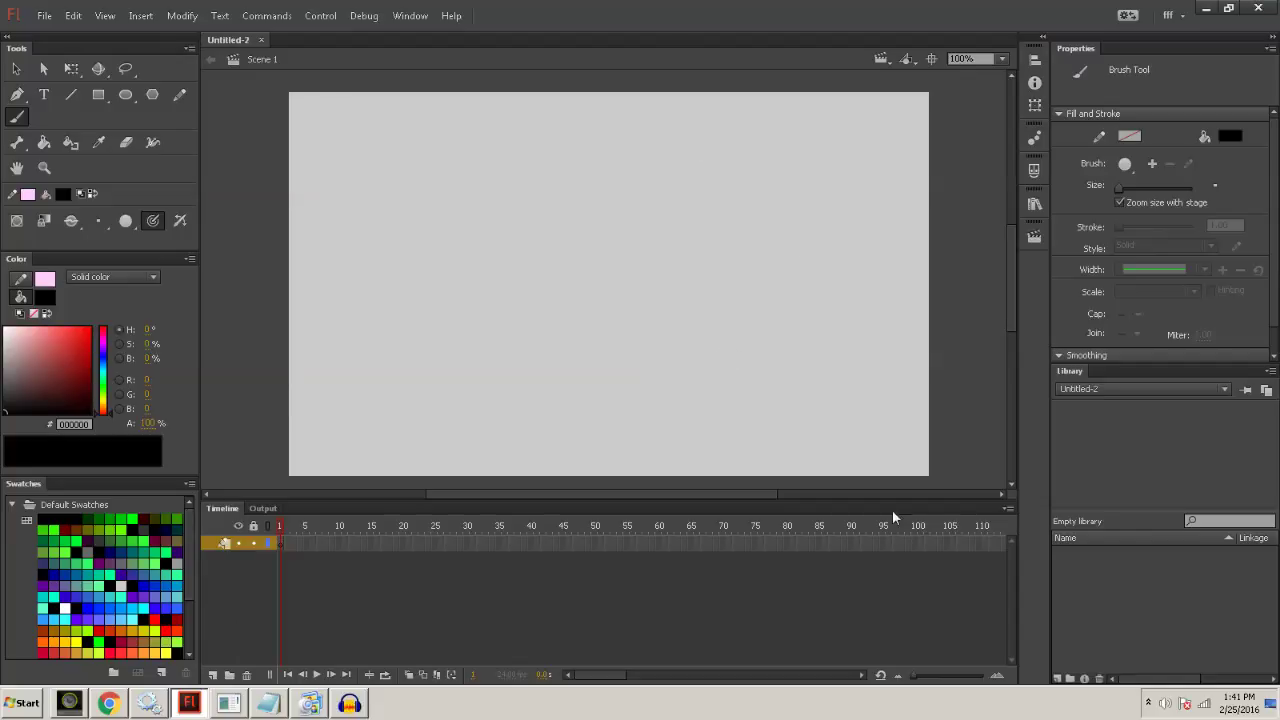
pyautogui.click(950, 544)
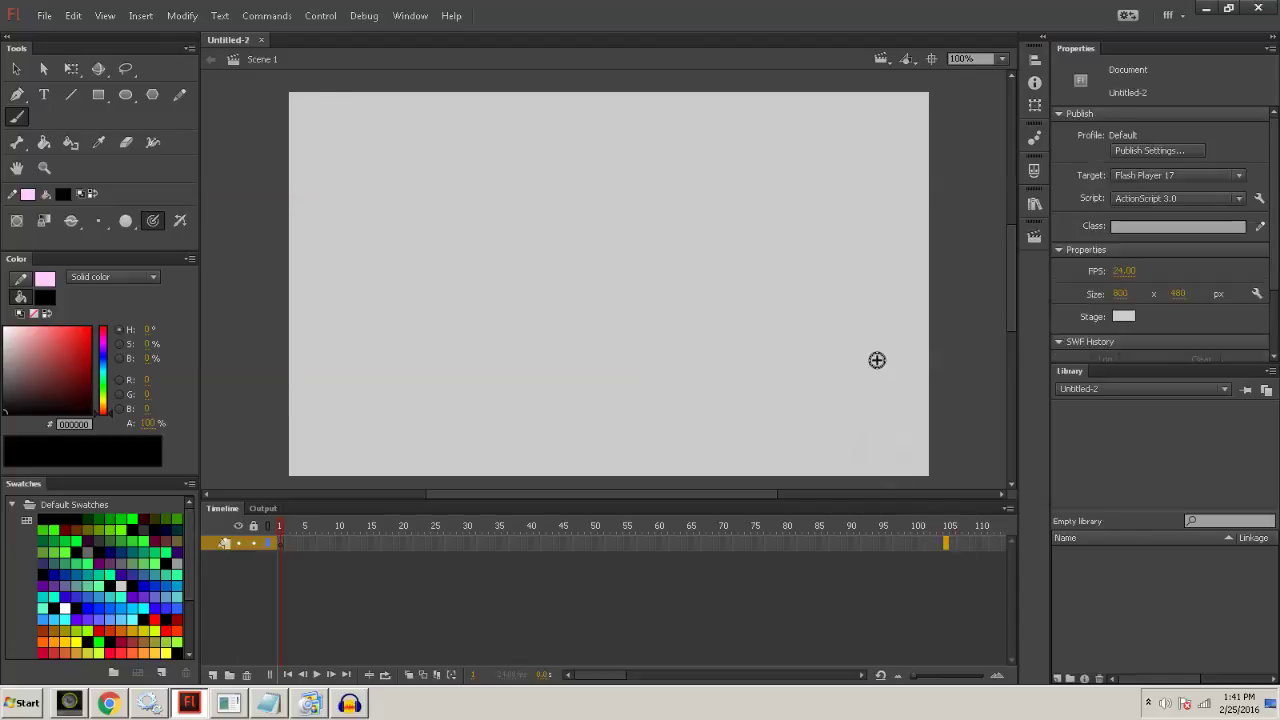
pyautogui.click(282, 546)
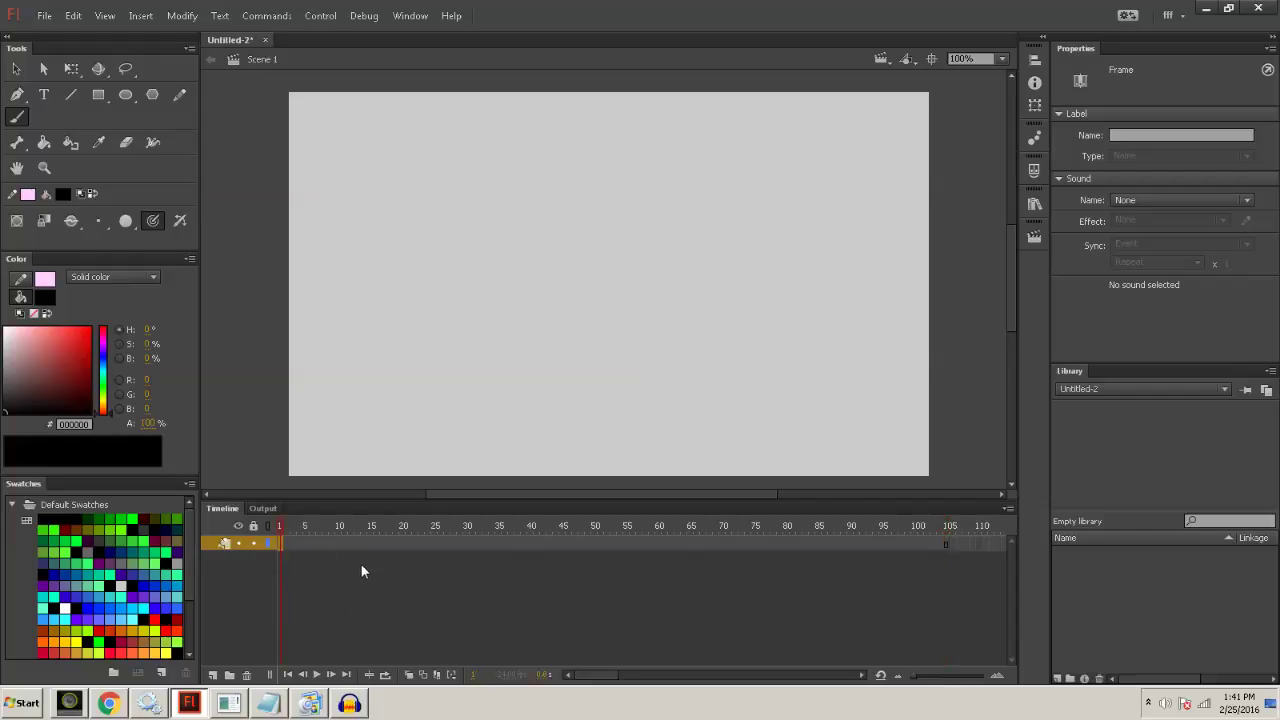
# Start an import and look through the Desktop's files and folders for the exported audio clip.
pyautogui.hotkey('ctrl', 'r')
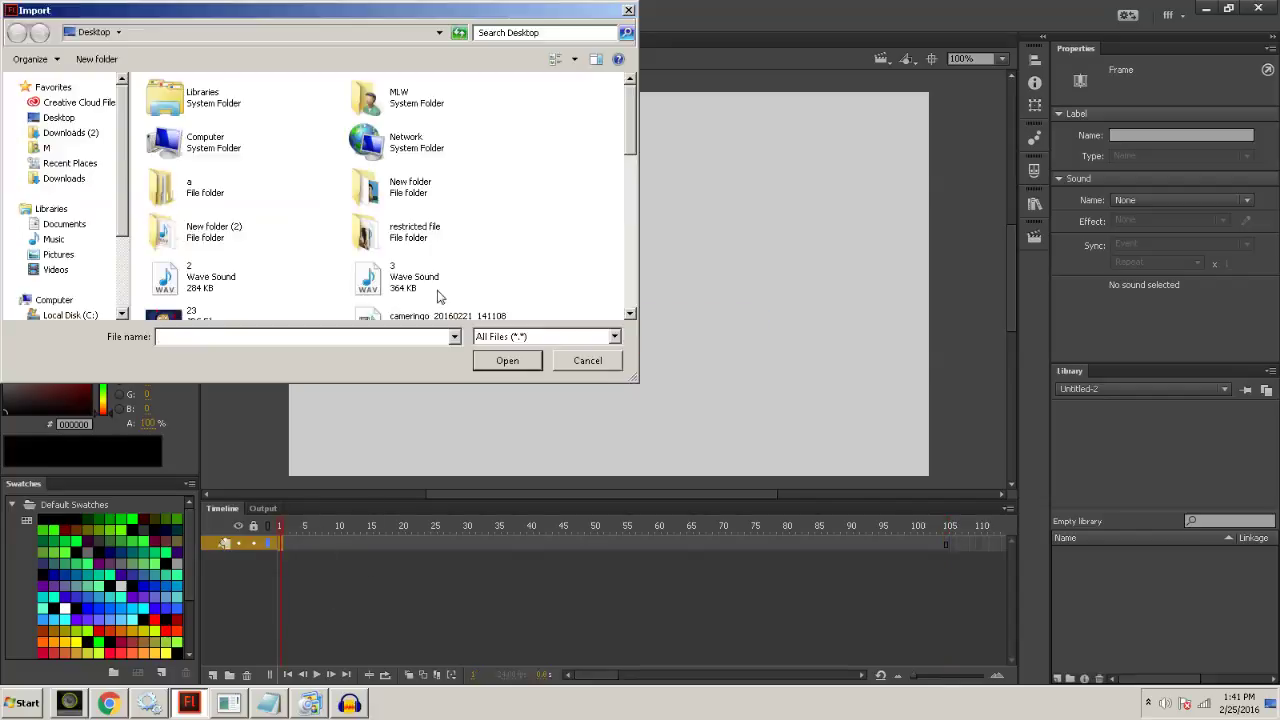
pyautogui.scroll(-3, 631, 137)
pyautogui.scroll(2, 630, 158)
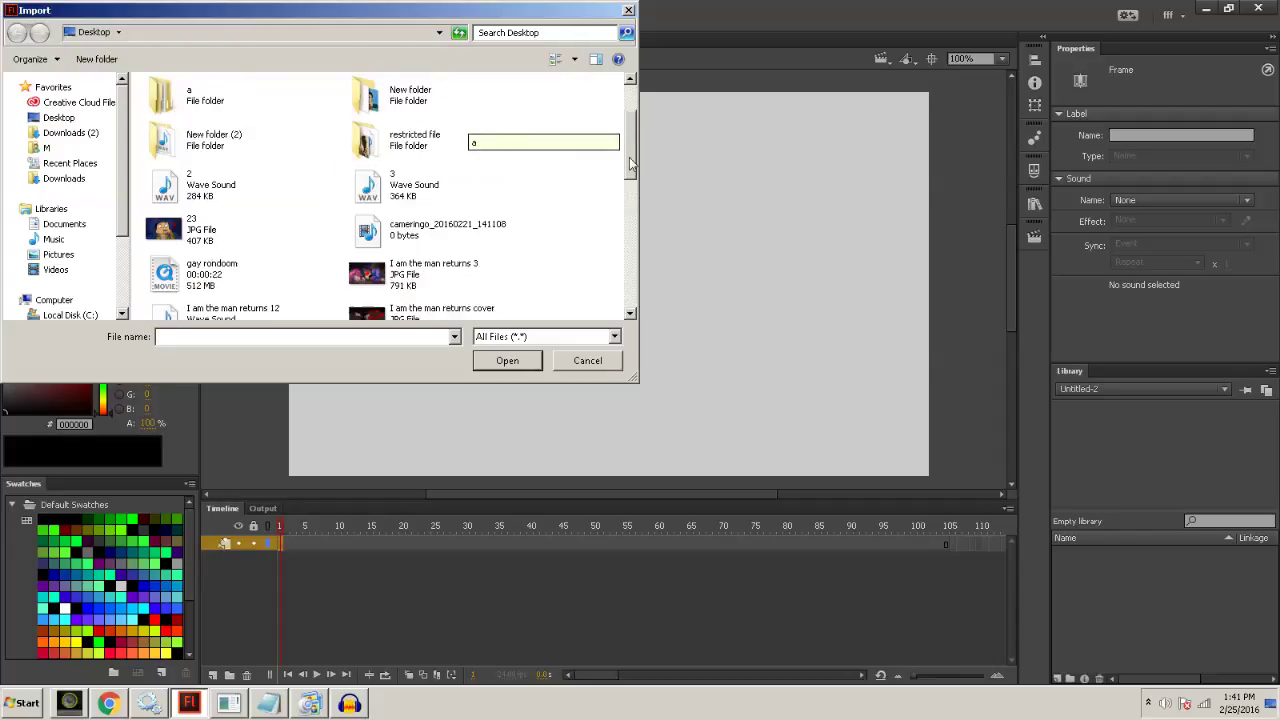
pyautogui.scroll(-6, 631, 156)
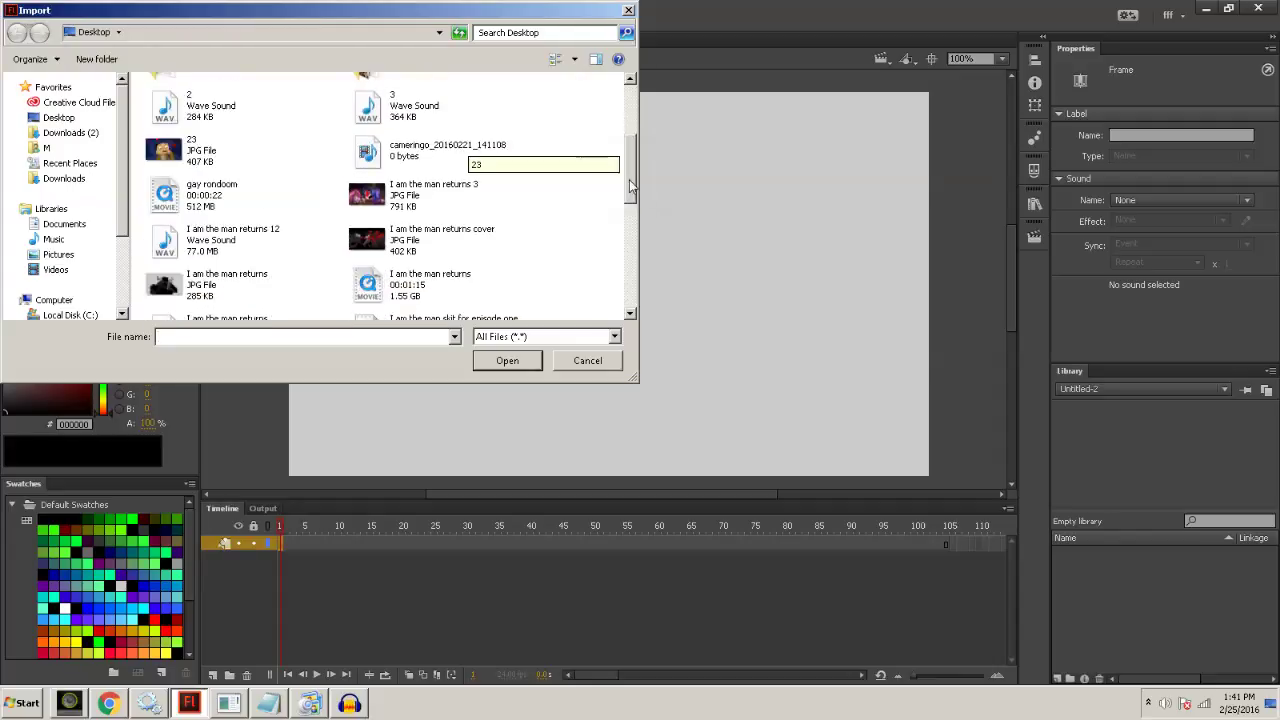
pyautogui.scroll(3, 629, 201)
pyautogui.scroll(4, 629, 199)
pyautogui.scroll(-1, 637, 157)
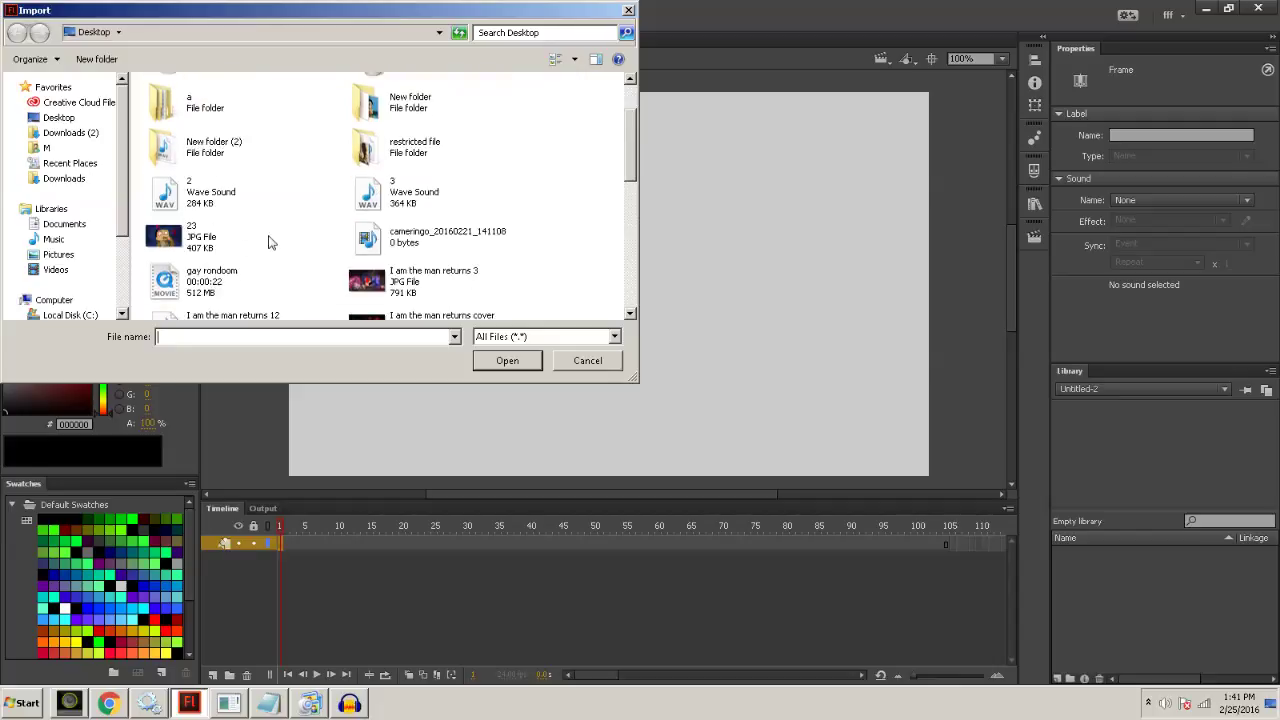
pyautogui.moveTo(629, 155); pyautogui.dragTo(625, 238)
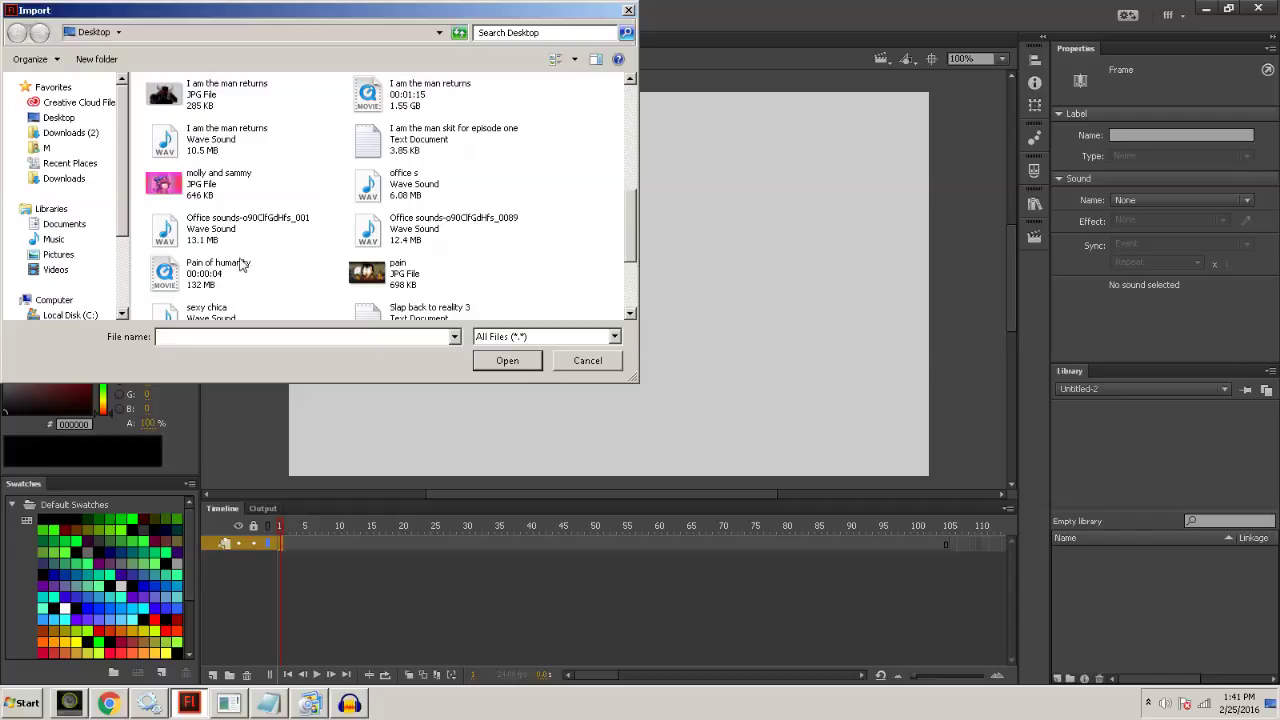
pyautogui.click(636, 230)
pyautogui.moveTo(636, 230); pyautogui.dragTo(628, 300)
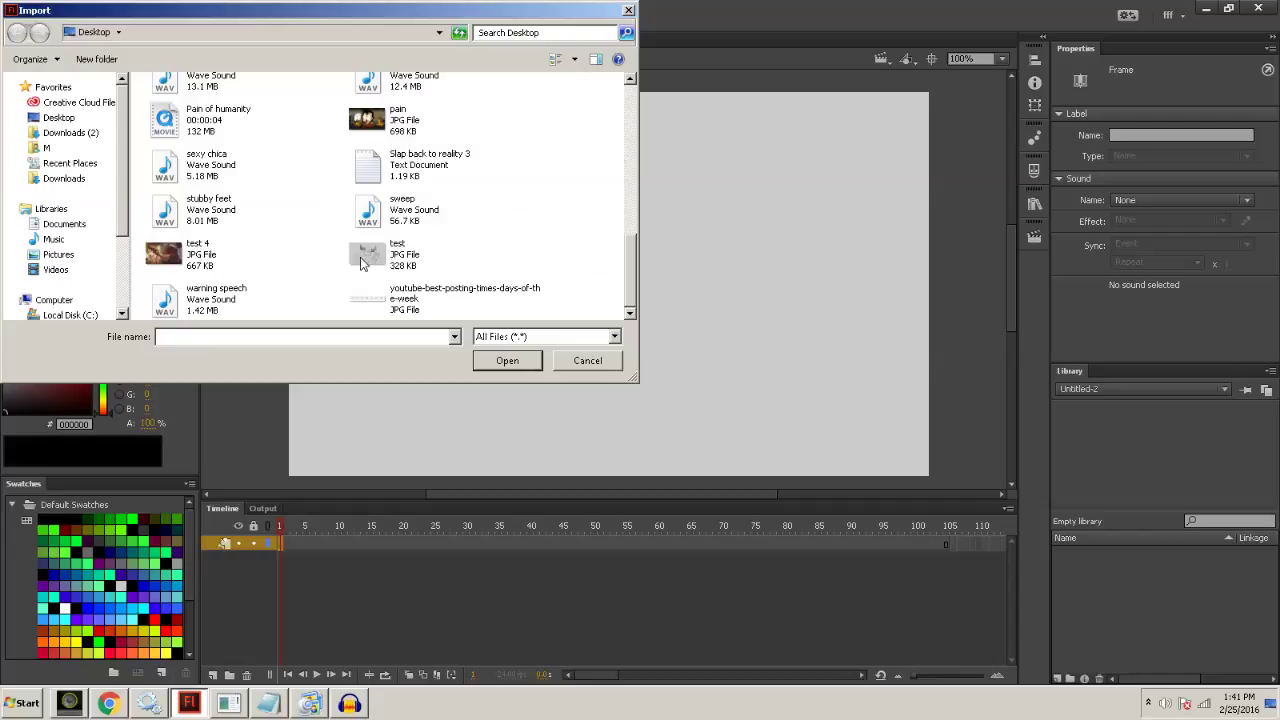
pyautogui.moveTo(632, 257)
pyautogui.mouseDown()
pyautogui.moveTo(633, 231)
pyautogui.moveTo(629, 246)
pyautogui.mouseUp()
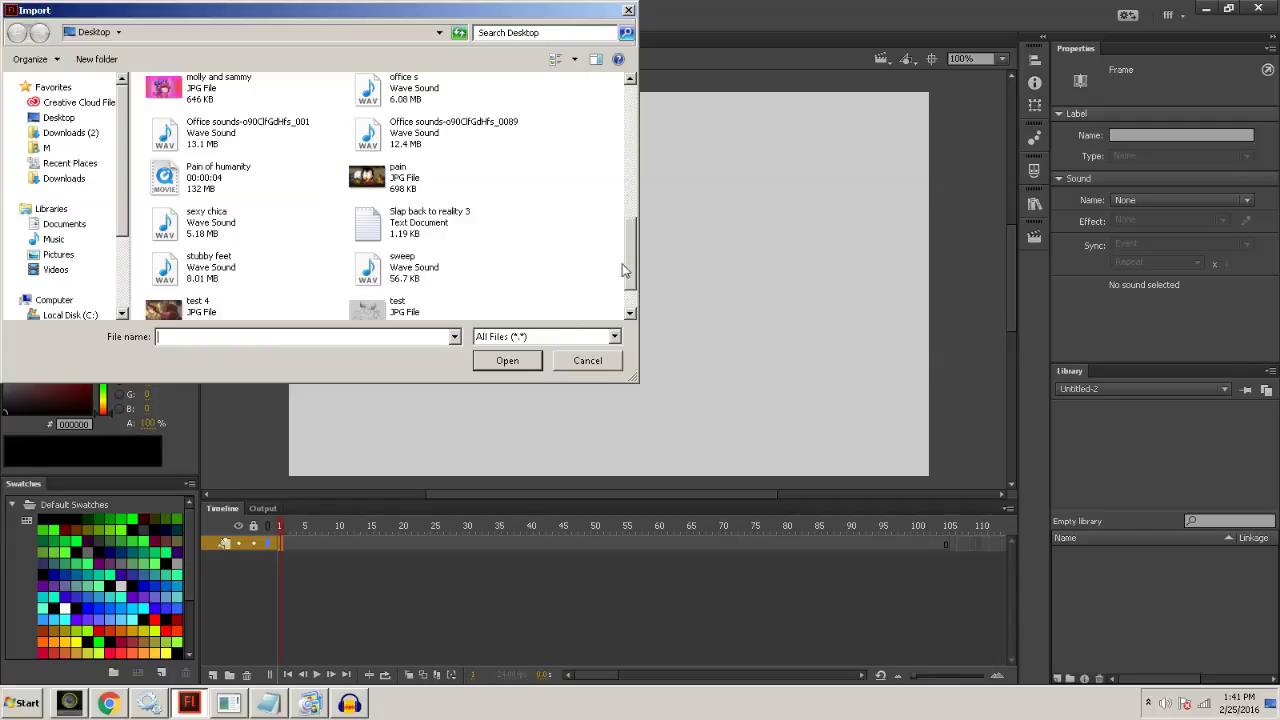
pyautogui.moveTo(632, 261)
pyautogui.mouseDown()
pyautogui.moveTo(636, 227)
pyautogui.moveTo(615, 265)
pyautogui.mouseUp()
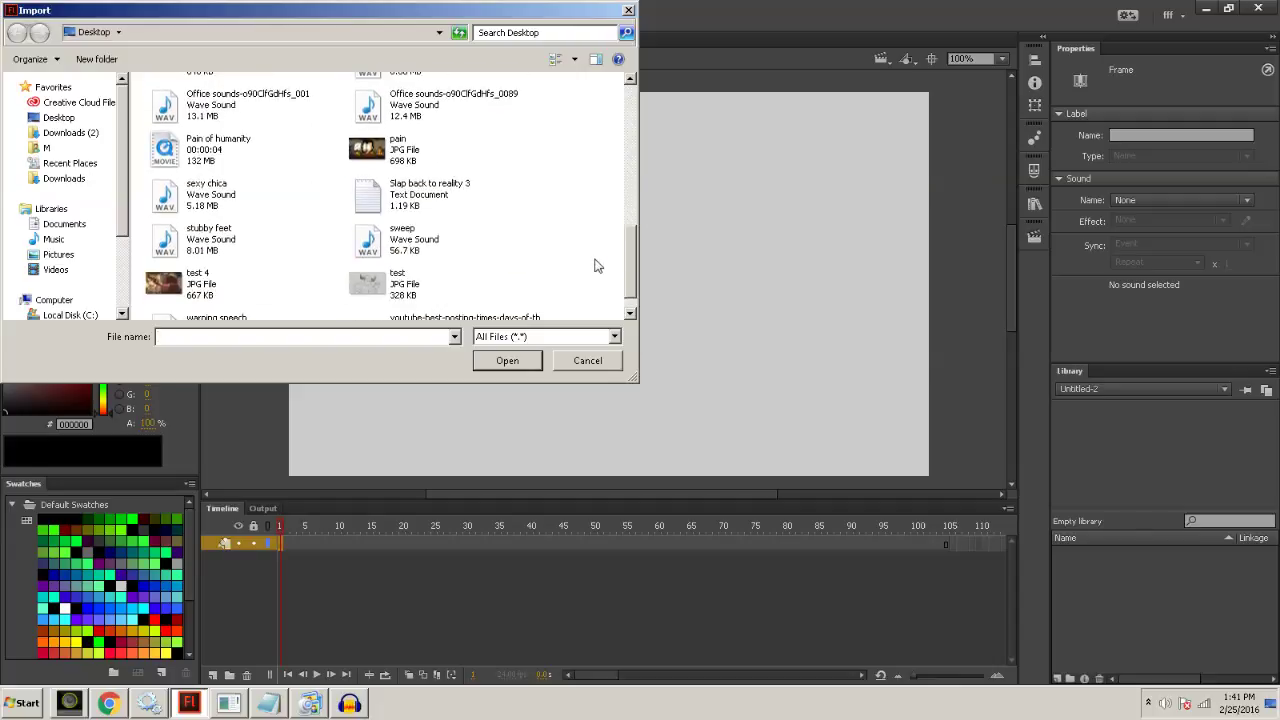
pyautogui.moveTo(629, 263); pyautogui.dragTo(616, 202)
pyautogui.scroll(3, 638, 203)
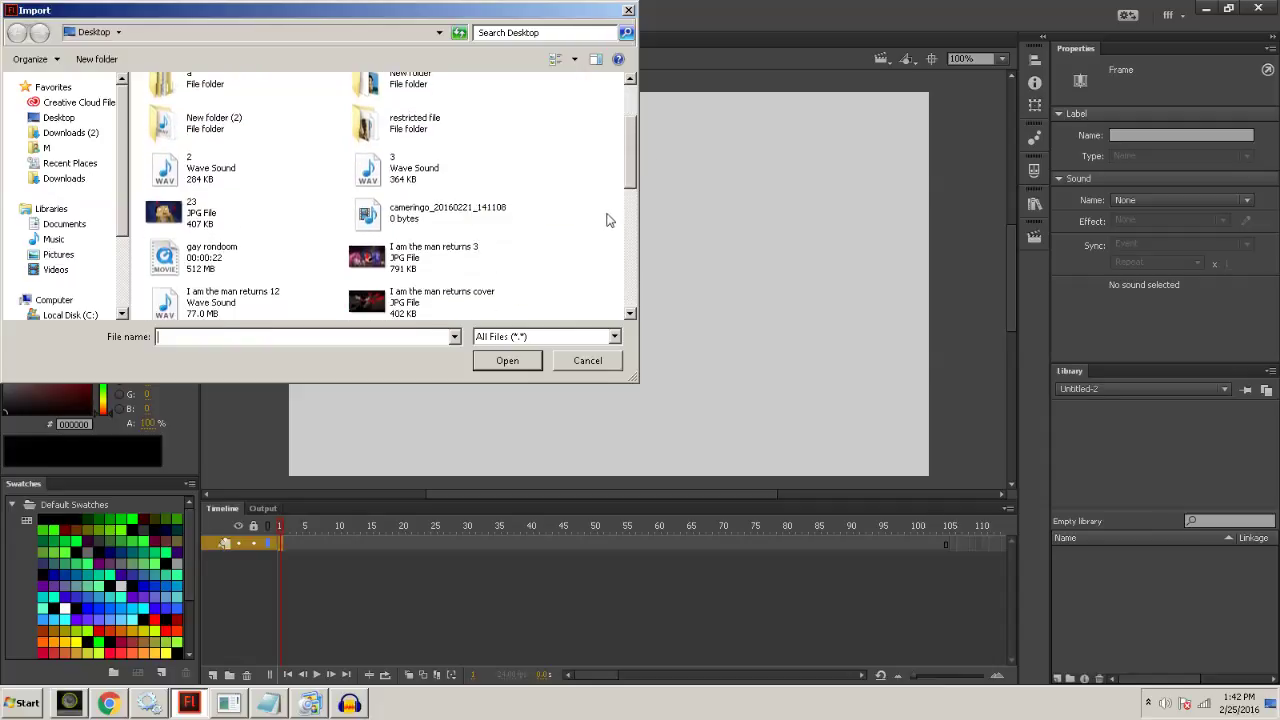
pyautogui.scroll(-10, 622, 226)
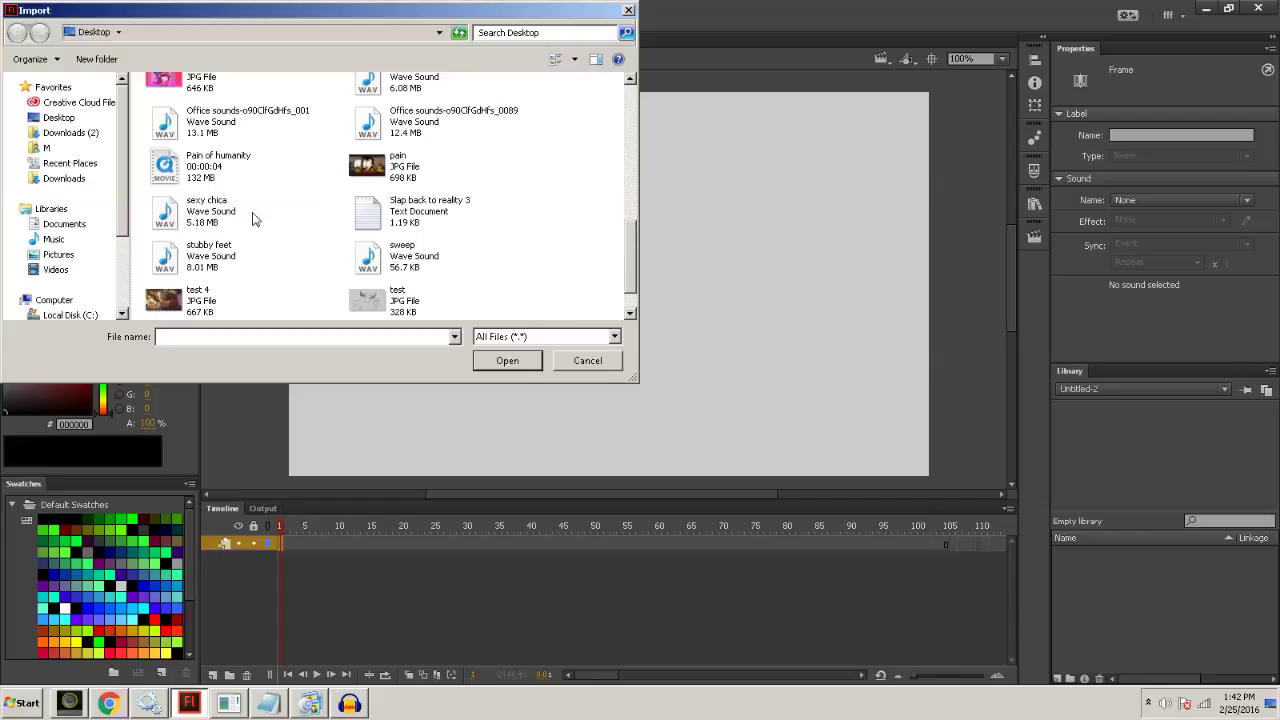
pyautogui.moveTo(632, 258); pyautogui.dragTo(634, 212)
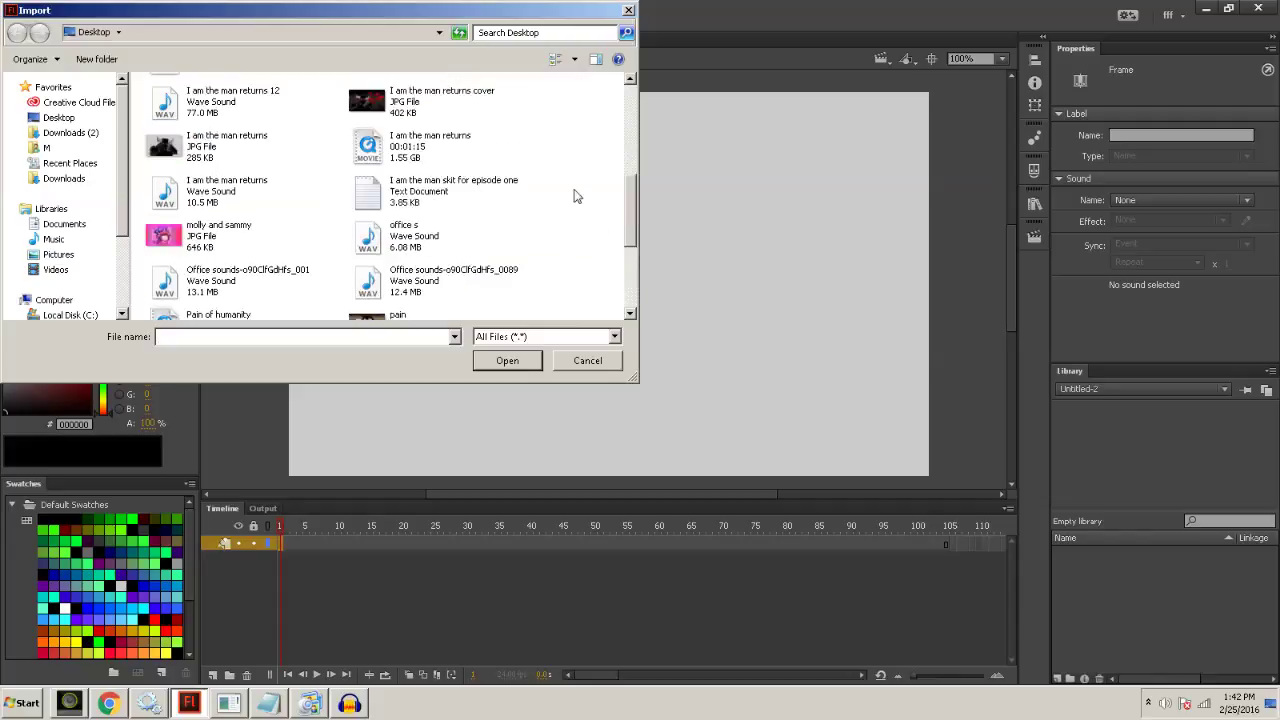
pyautogui.moveTo(630, 216); pyautogui.dragTo(601, 197)
pyautogui.scroll(-3, 601, 197)
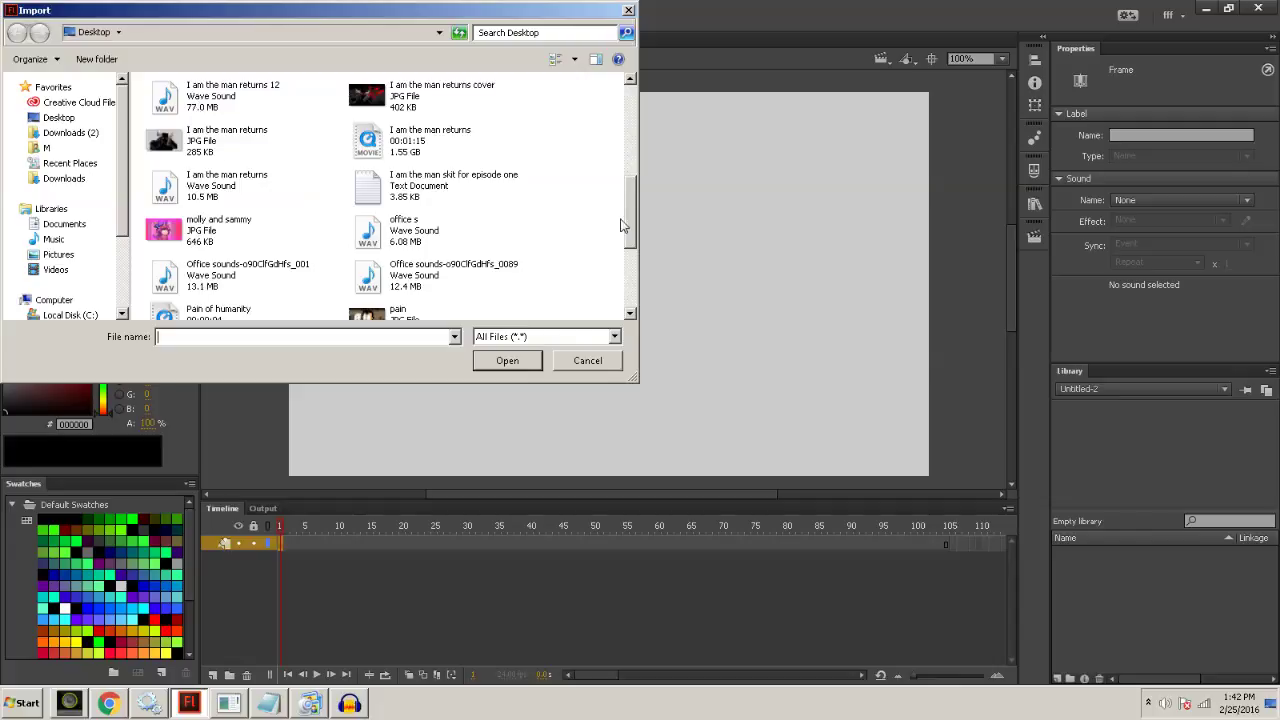
pyautogui.scroll(10, 600, 282)
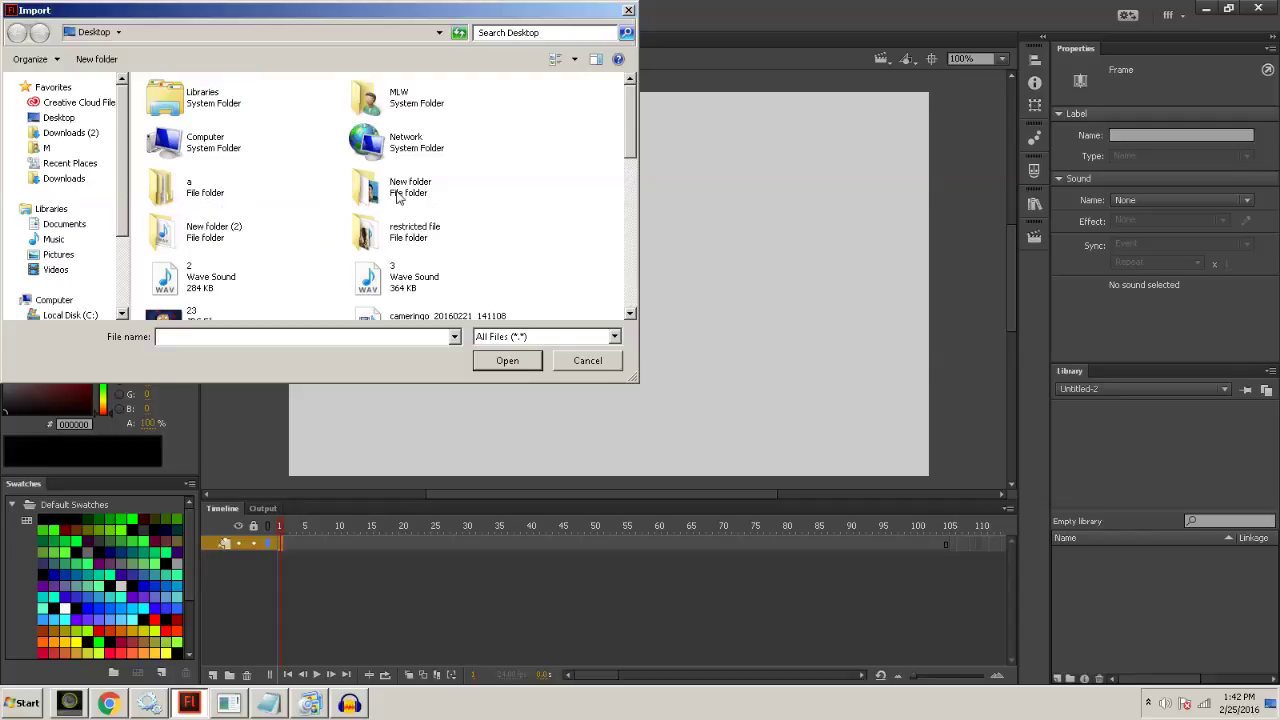
# Import the sound file 1 from New folder (2) onto the layer and scrub along its waveform to frame 25.
pyautogui.click(192, 240)
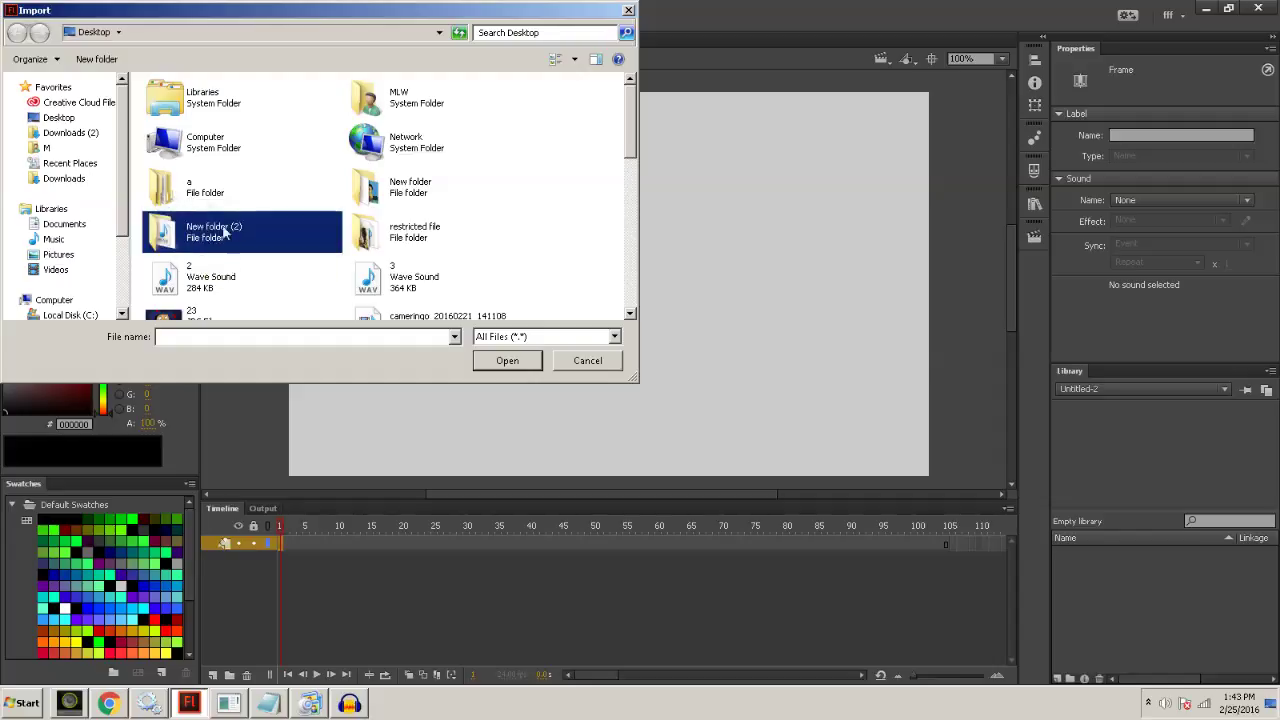
pyautogui.doubleClick(208, 237)
pyautogui.click(157, 103)
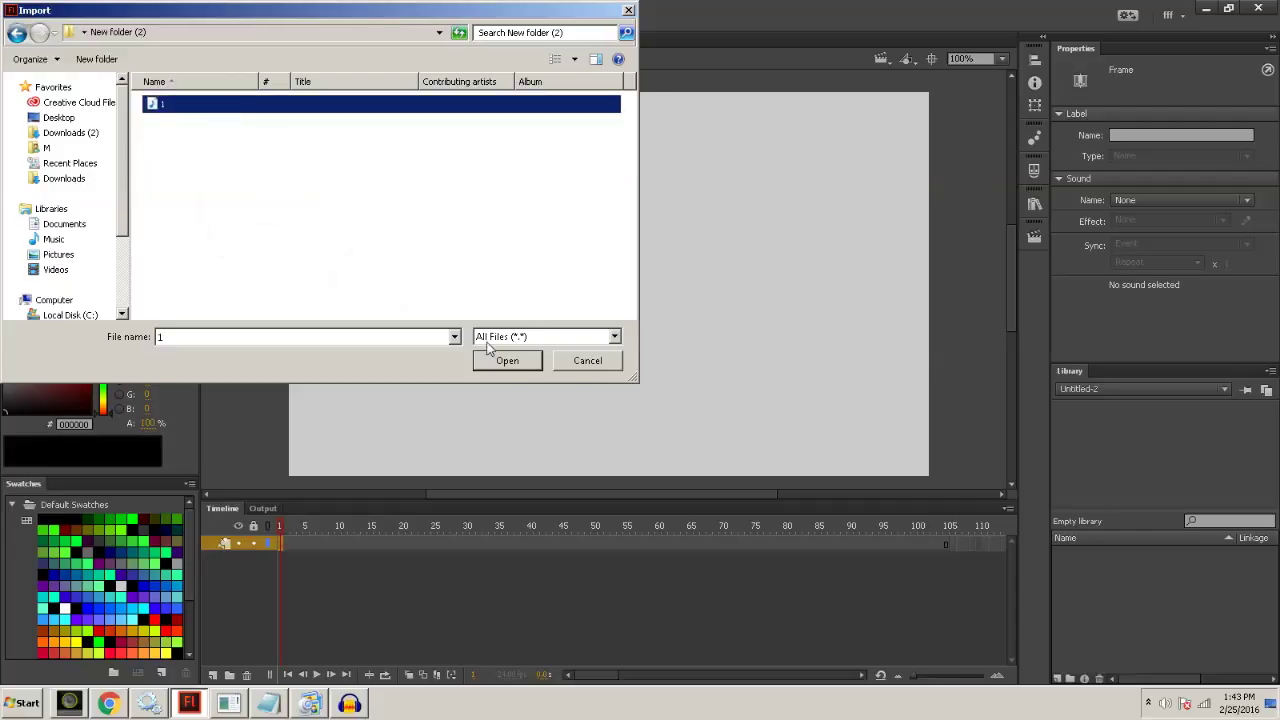
pyautogui.click(509, 363)
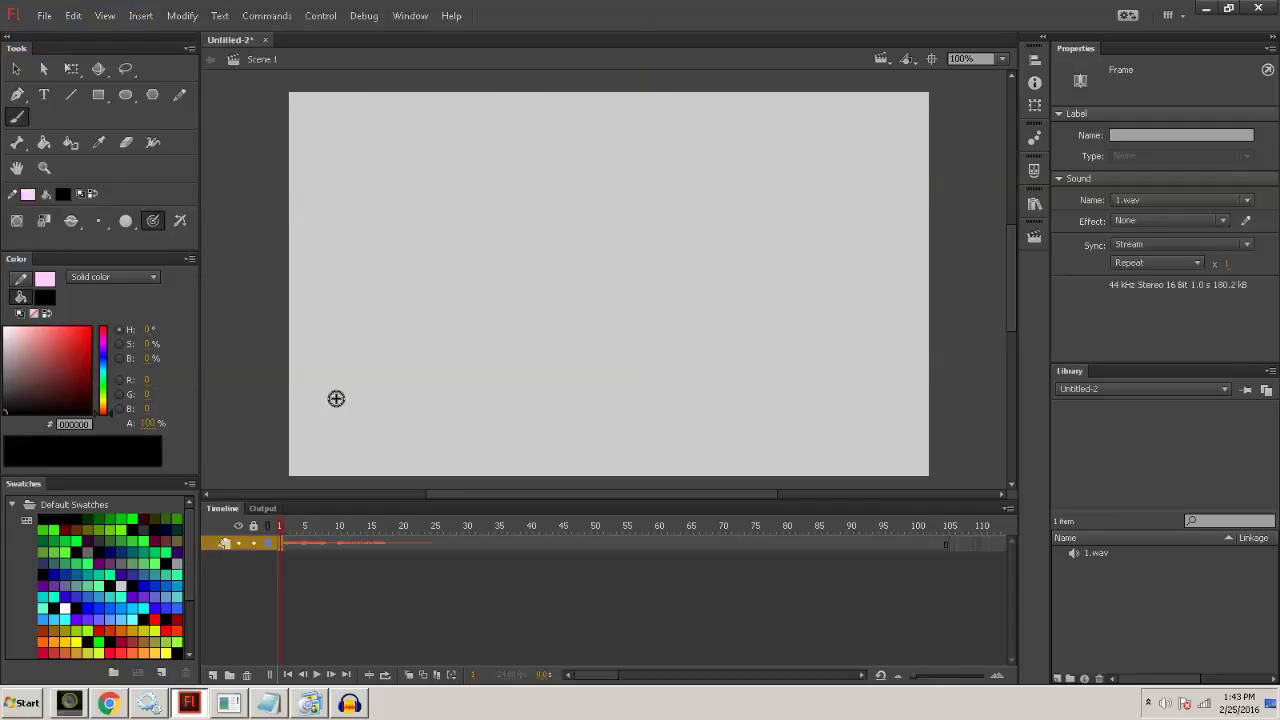
pyautogui.moveTo(308, 525); pyautogui.dragTo(393, 535)
pyautogui.click(433, 544)
# Switch to ManyCam, add System sound as a second audio source, lower its volume slightly and return to Flash.
pyautogui.rightClick(310, 703)
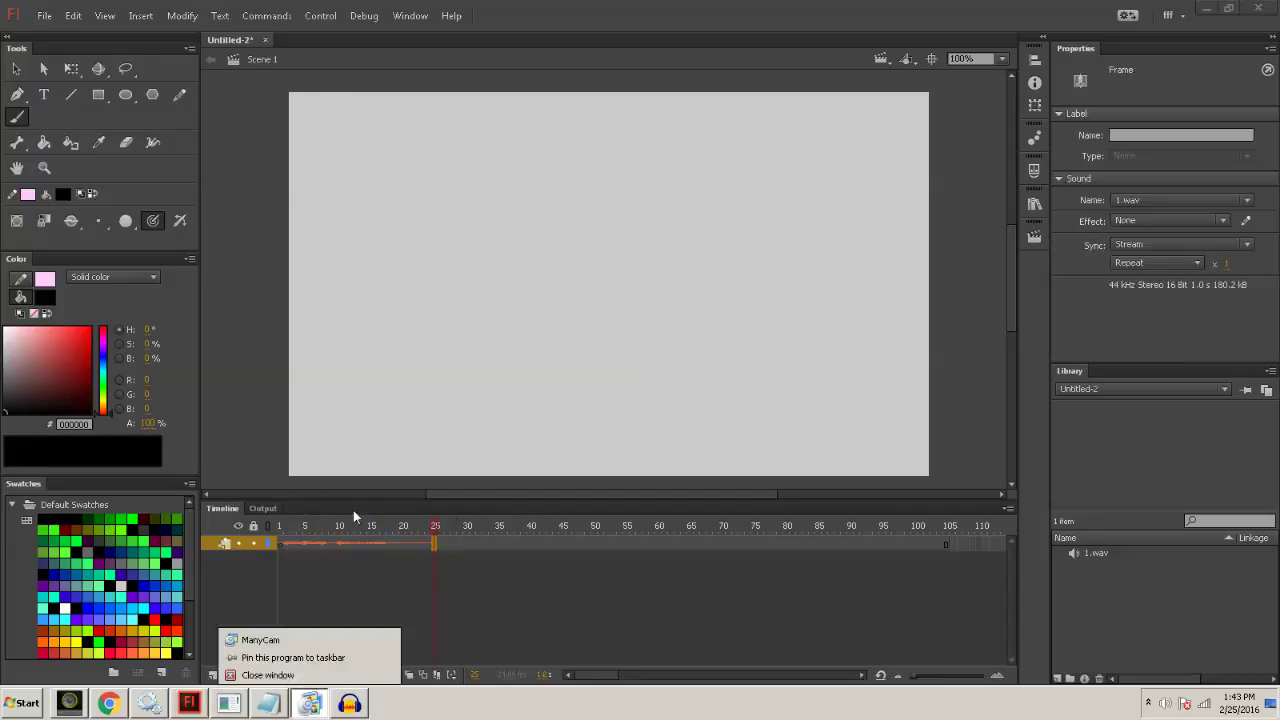
pyautogui.click(413, 717)
pyautogui.click(310, 703)
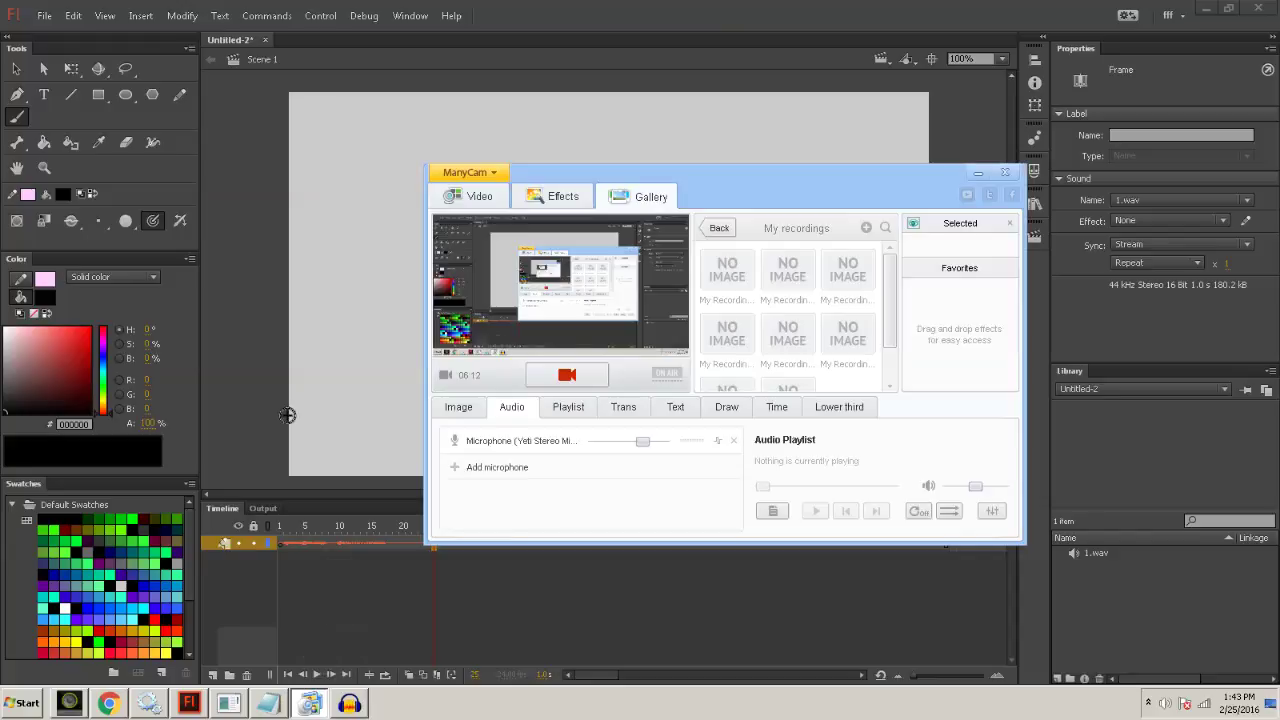
pyautogui.click(484, 468)
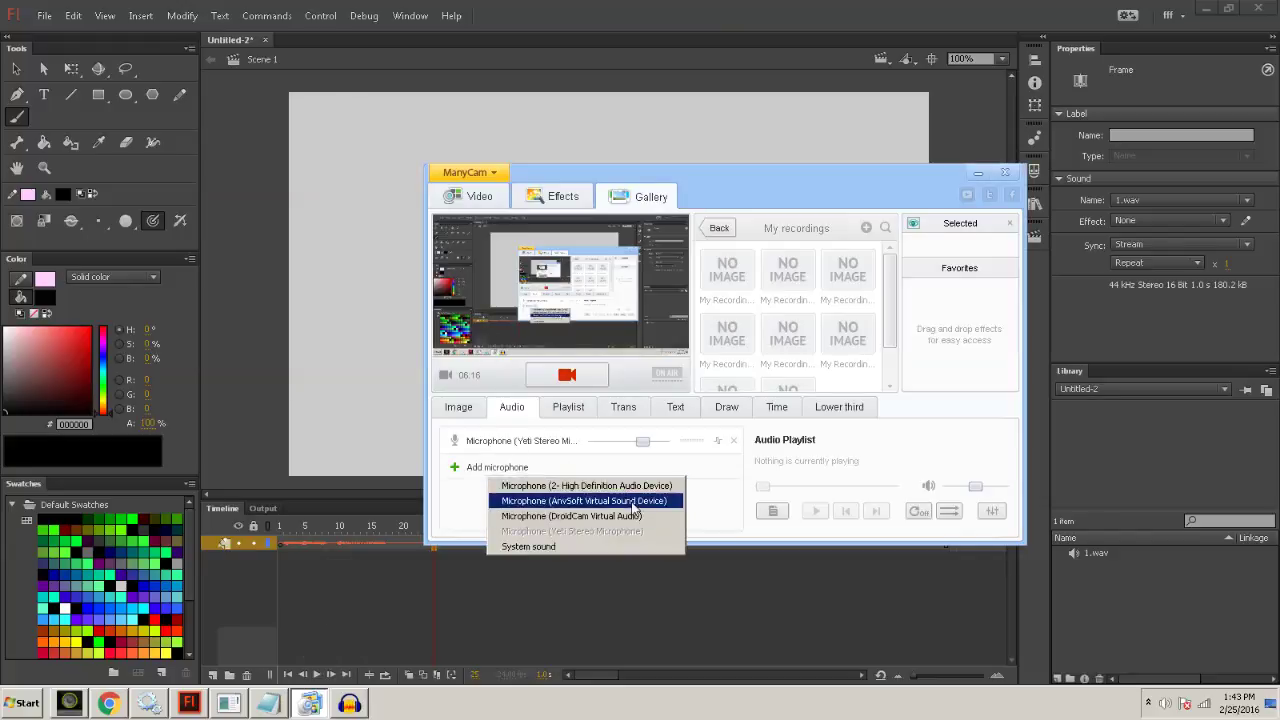
pyautogui.click(628, 546)
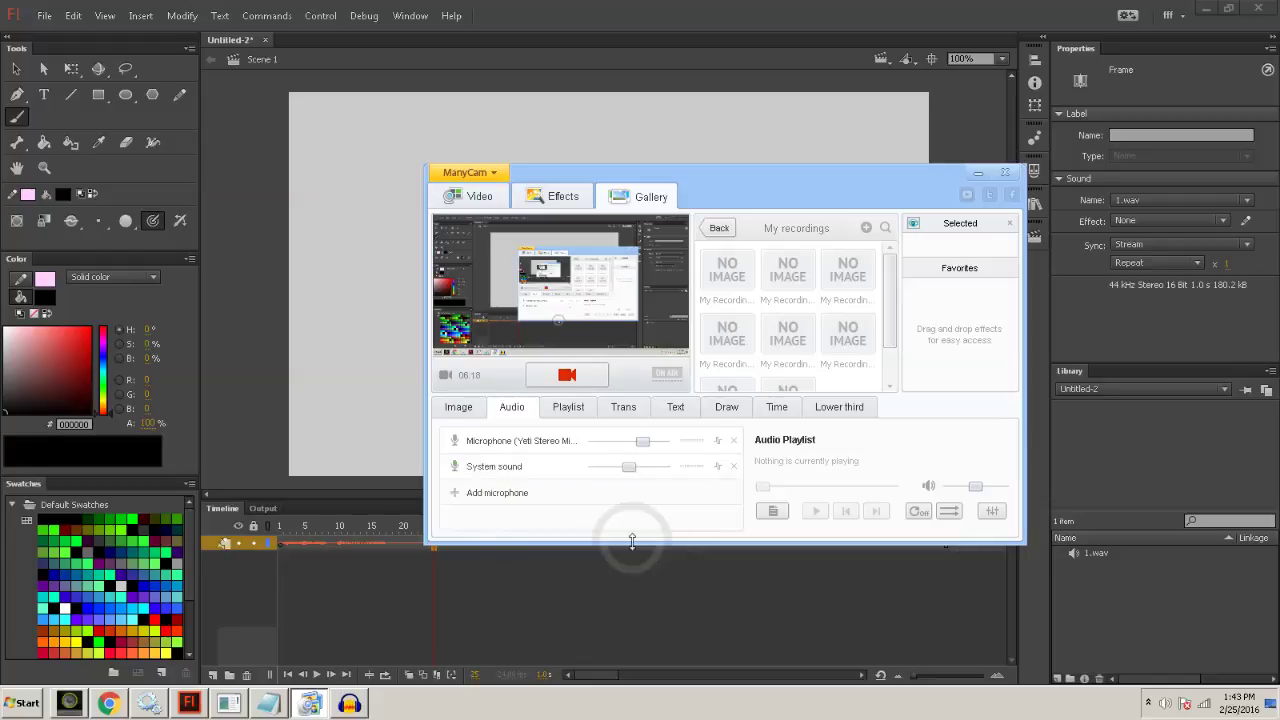
pyautogui.moveTo(628, 466)
pyautogui.mouseDown()
pyautogui.moveTo(640, 476)
pyautogui.moveTo(630, 479)
pyautogui.mouseUp()
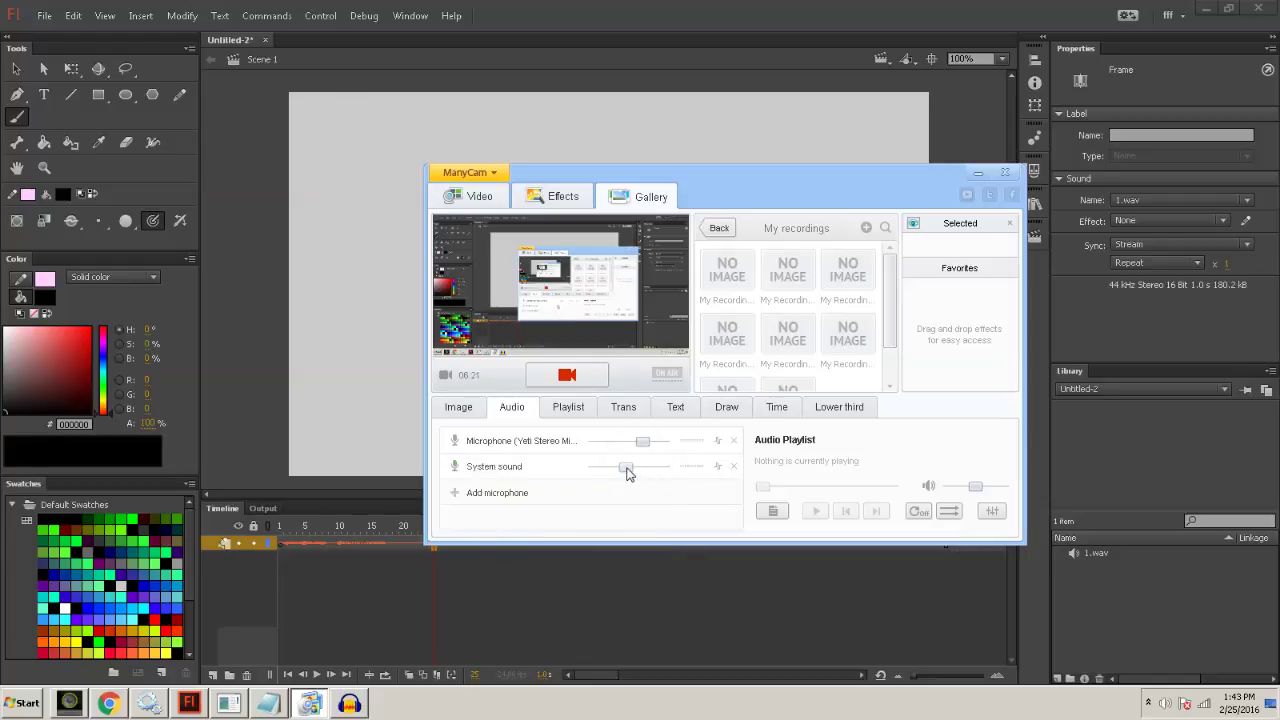
pyautogui.click(977, 172)
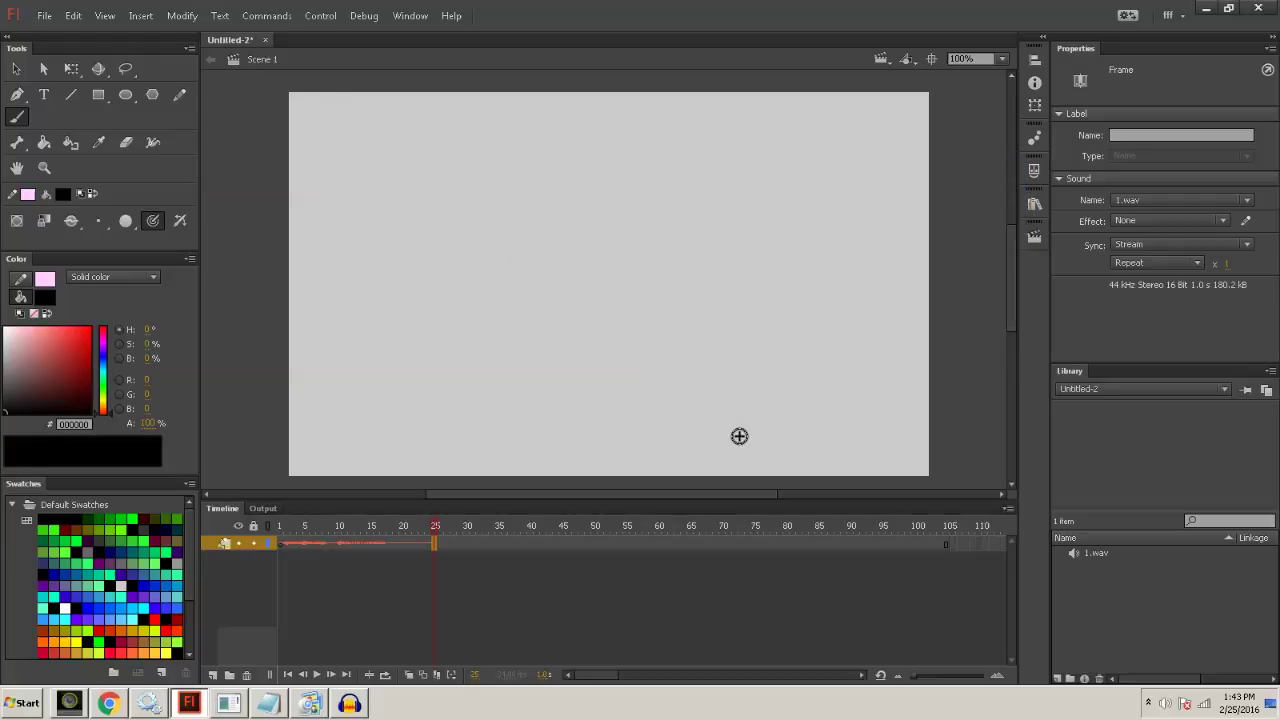
pyautogui.rightClick(349, 706)
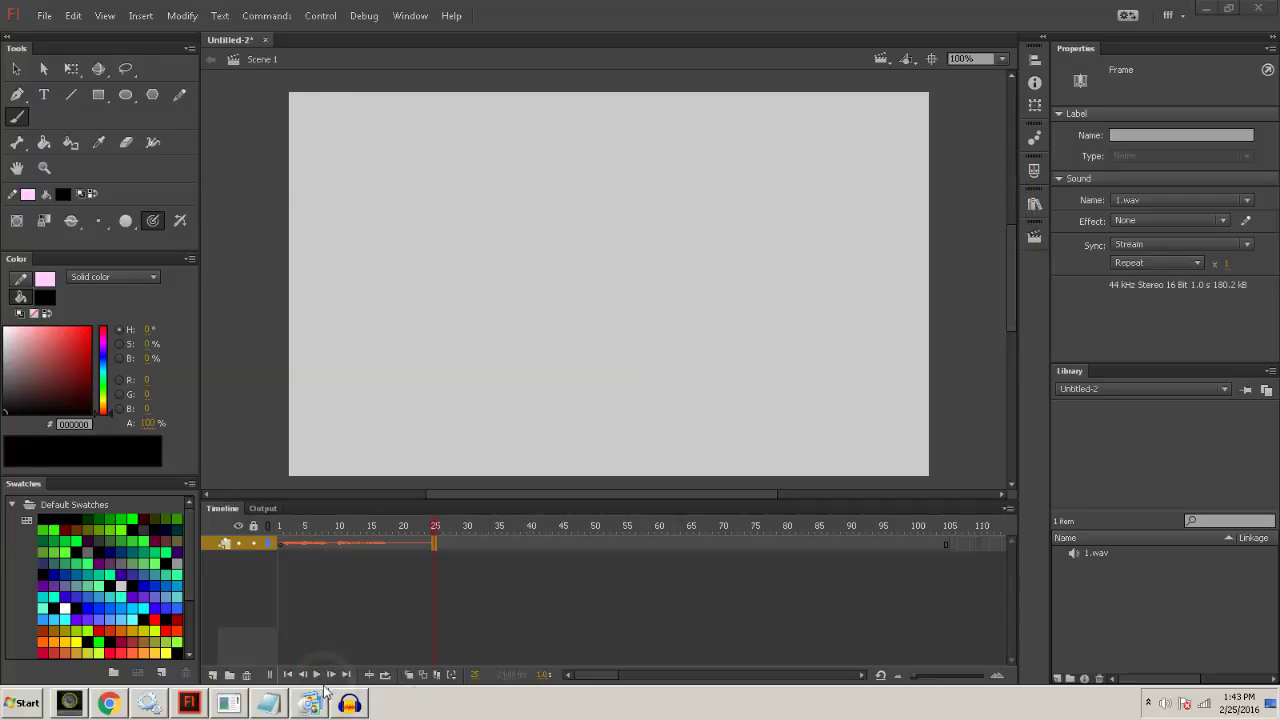
pyautogui.click(349, 702)
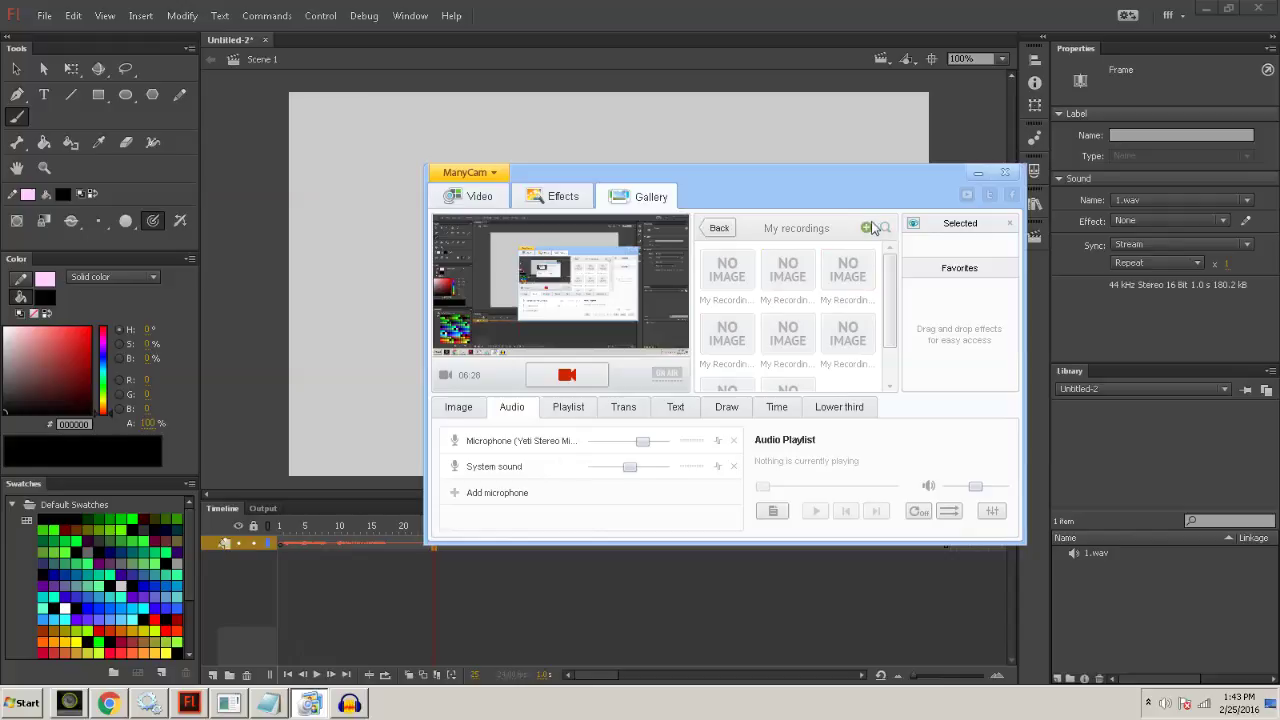
pyautogui.click(979, 177)
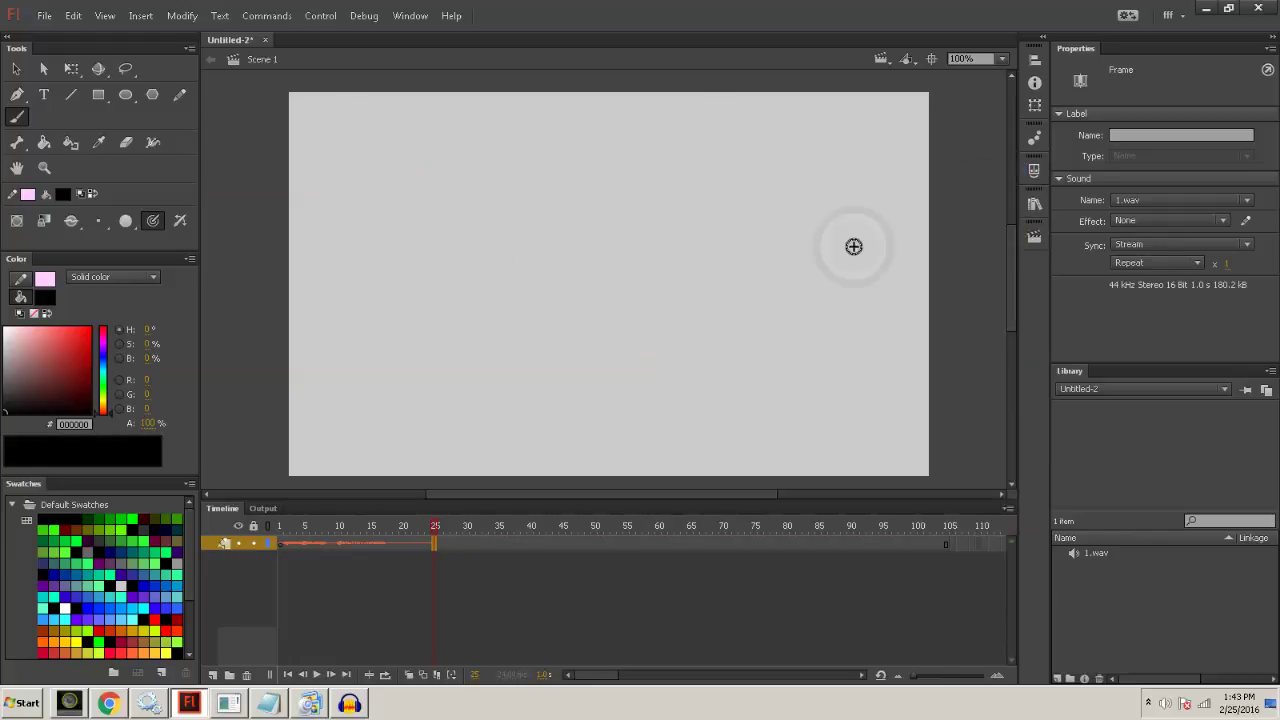
# Scrub through the opening frames of the first sound clip's waveform.
pyautogui.moveTo(297, 527); pyautogui.dragTo(320, 545)
pyautogui.click(281, 527)
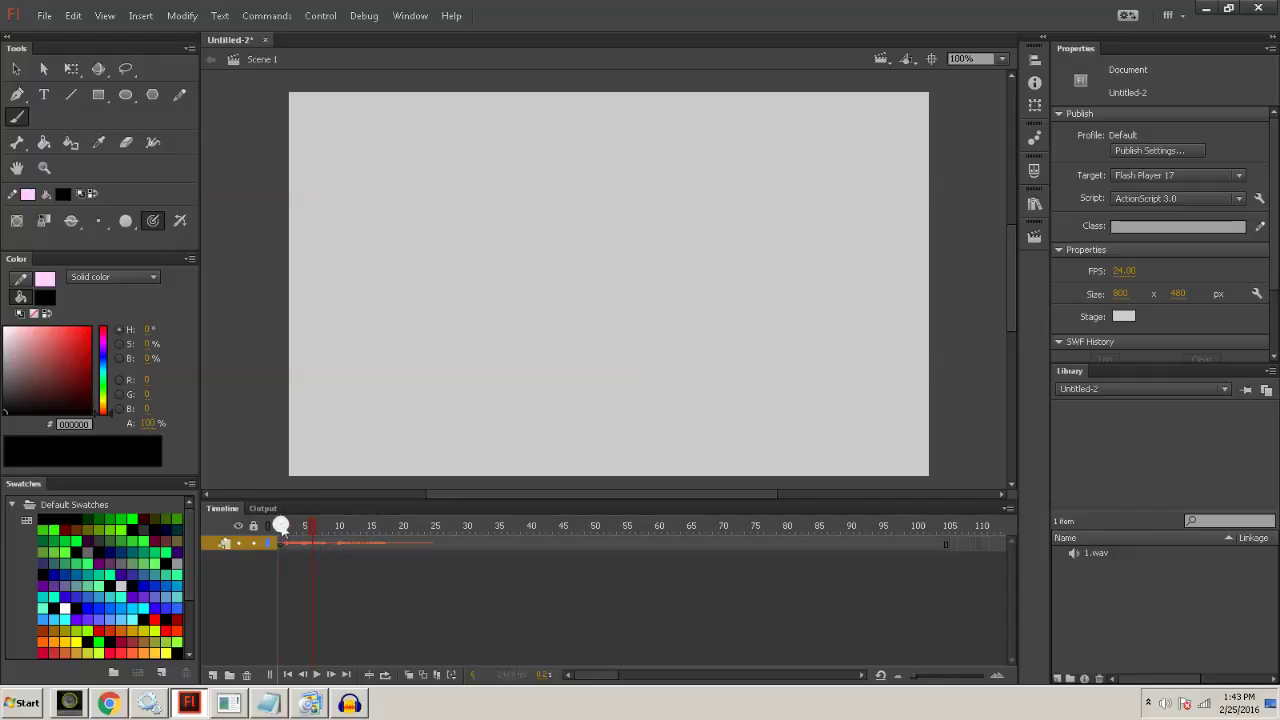
pyautogui.moveTo(283, 528); pyautogui.dragTo(321, 532)
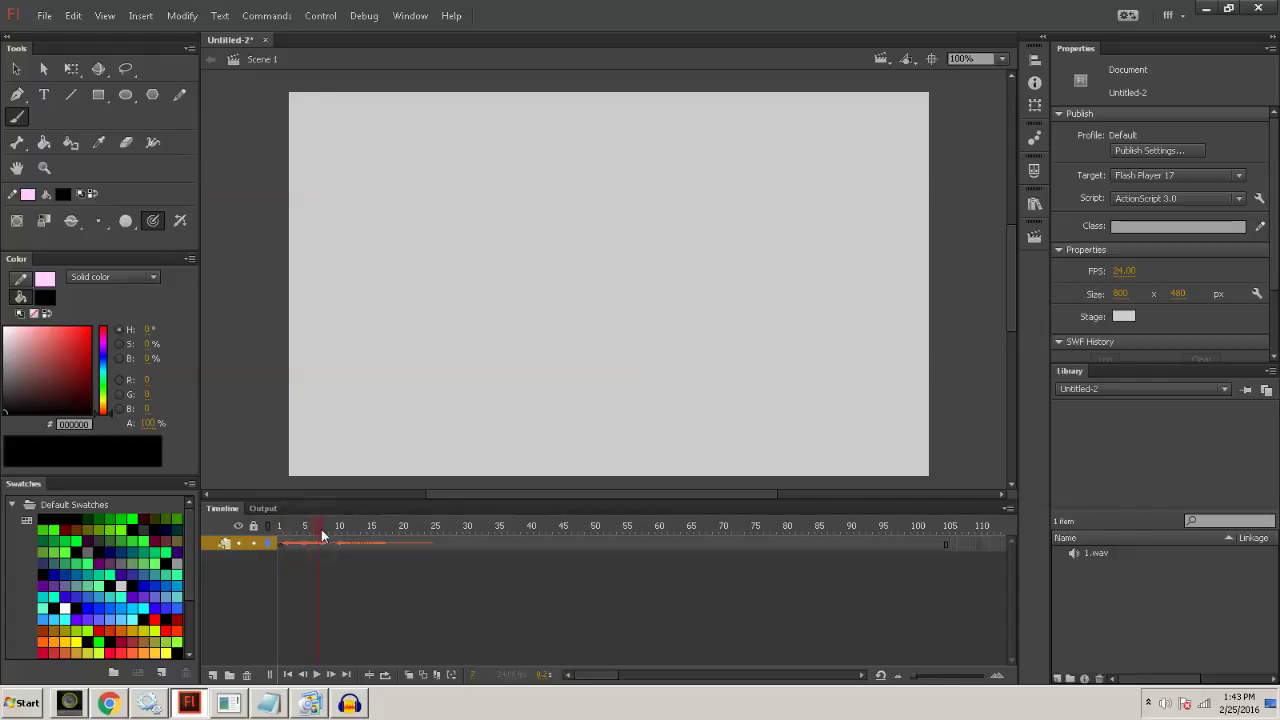
# Insert a blank keyframe at frame 25 to close off the first sound clip.
pyautogui.click(437, 545)
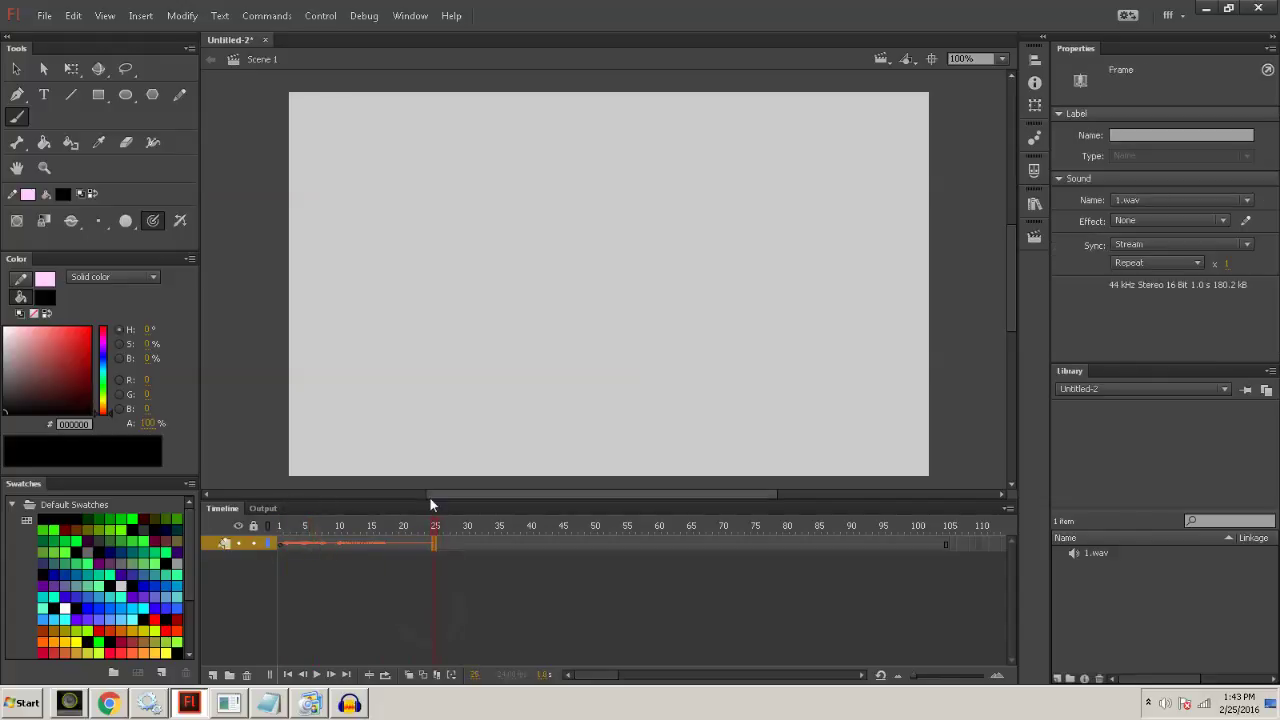
pyautogui.click(440, 546)
pyautogui.click(435, 530)
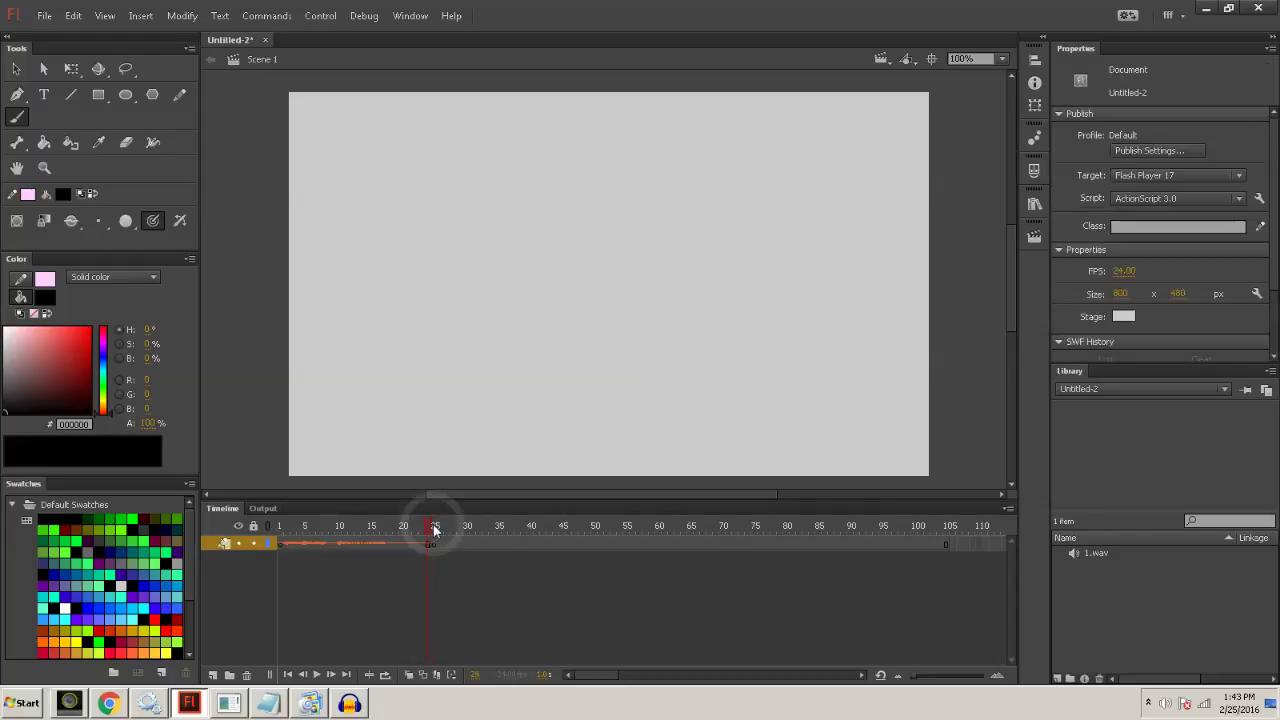
pyautogui.click(436, 545)
# Scrub the timeline past the end of the first clip and reselect frame 25.
pyautogui.moveTo(517, 526); pyautogui.dragTo(533, 525)
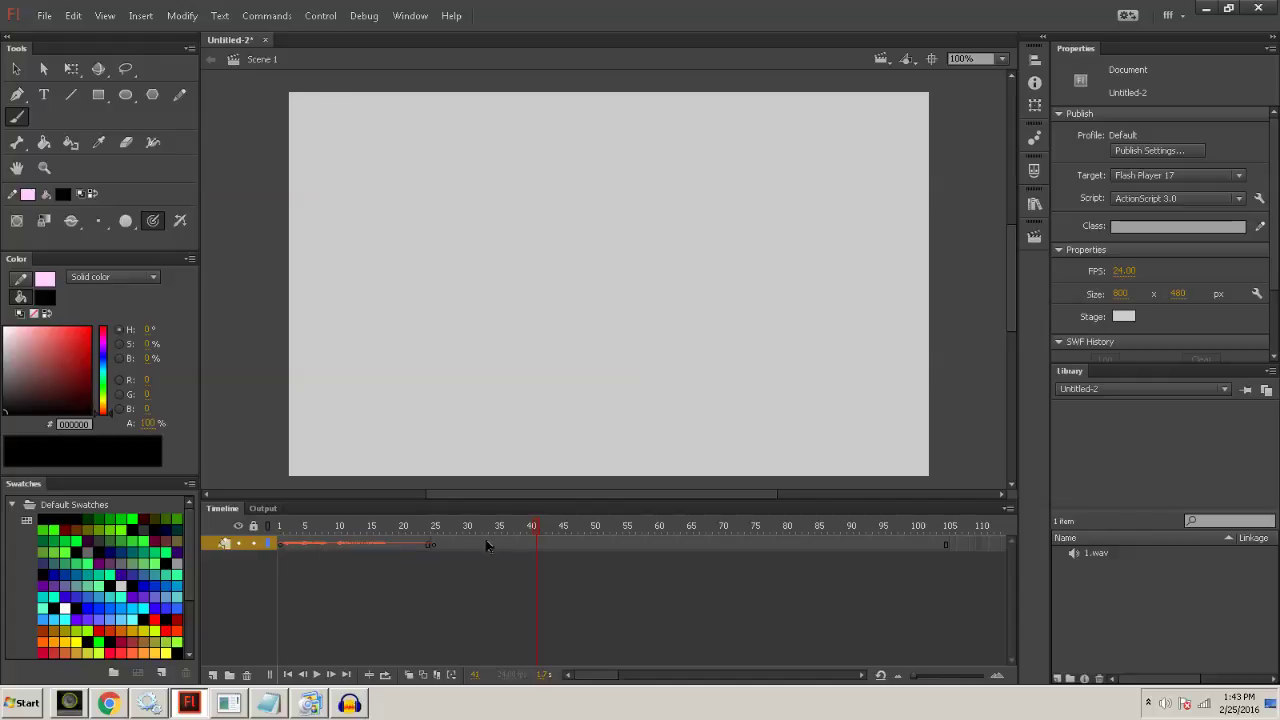
pyautogui.click(435, 525)
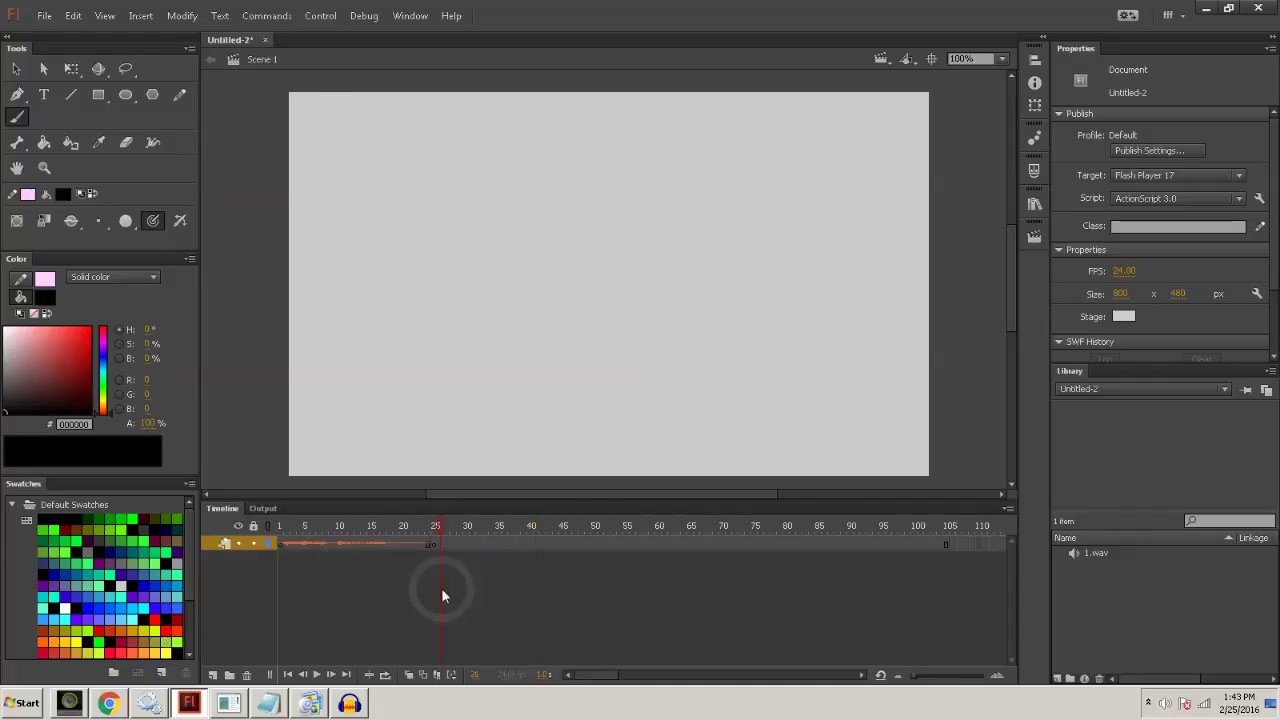
pyautogui.click(435, 545)
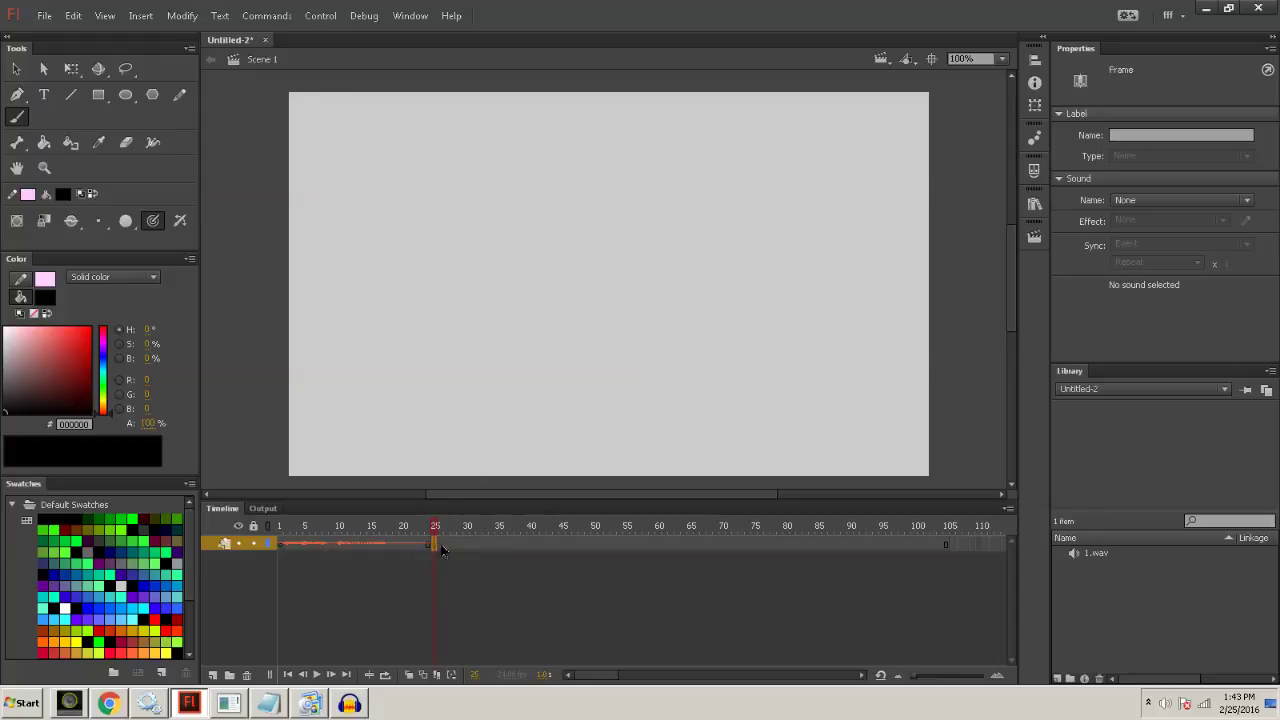
pyautogui.click(479, 588)
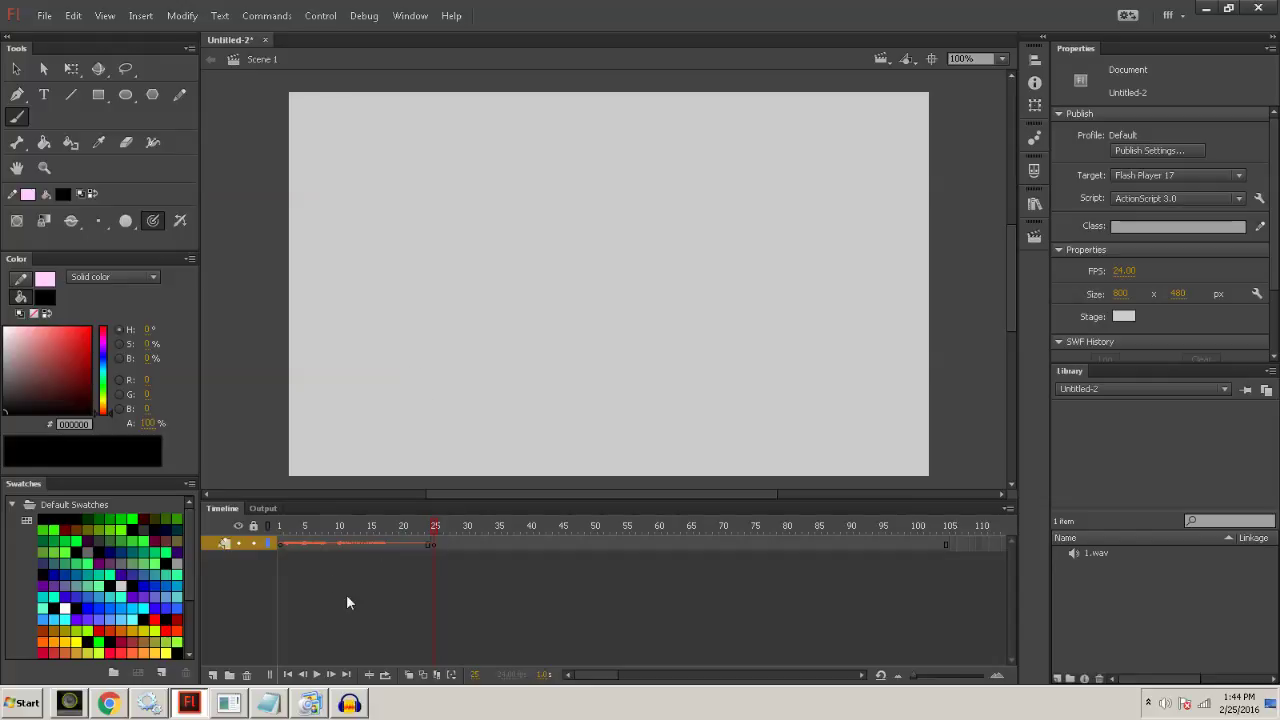
pyautogui.click(294, 526)
pyautogui.click(434, 545)
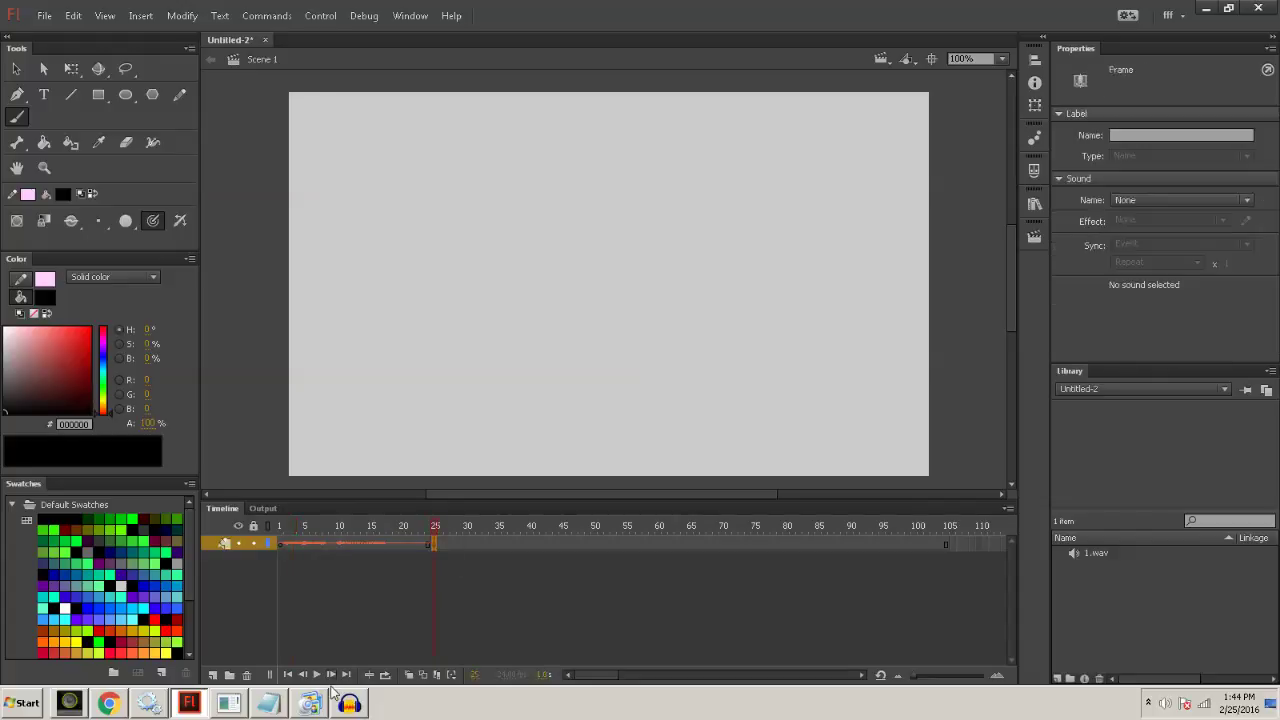
# Switch to the Slap back to reality 3 script in Notepad and highlight speaker 2's line "yeah..".
pyautogui.rightClick(268, 706)
pyautogui.click(428, 708)
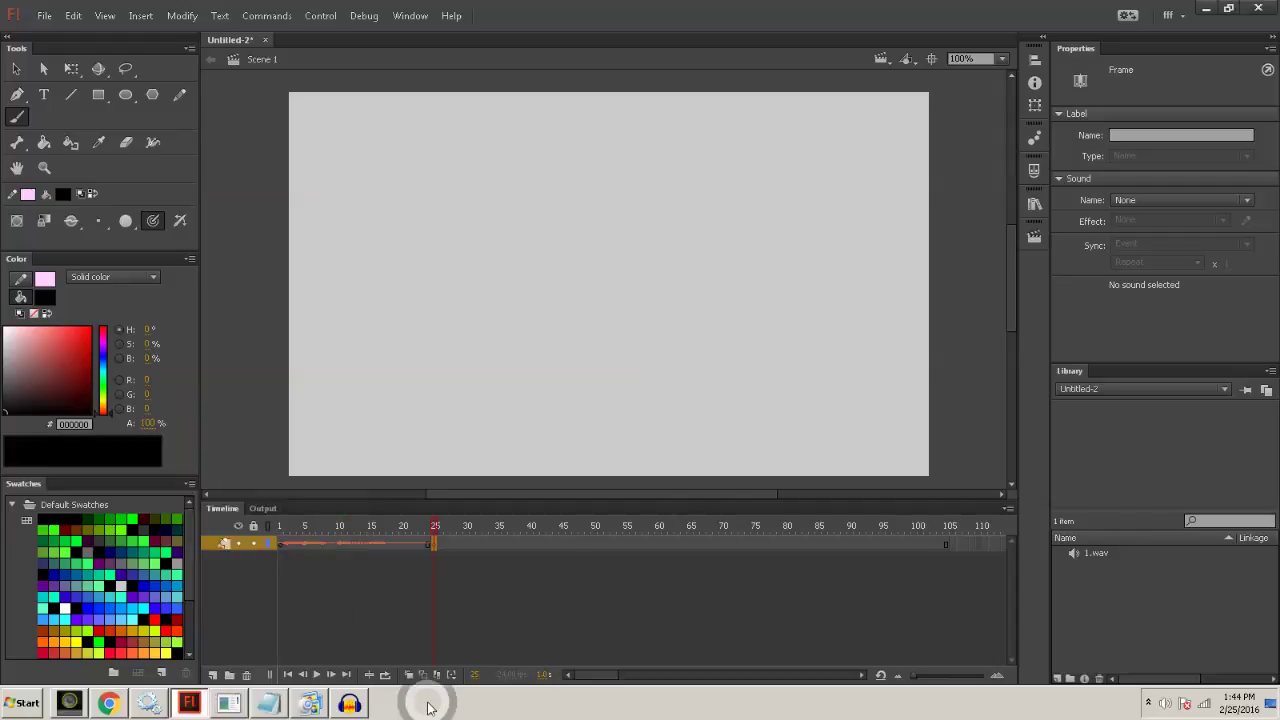
pyautogui.click(268, 704)
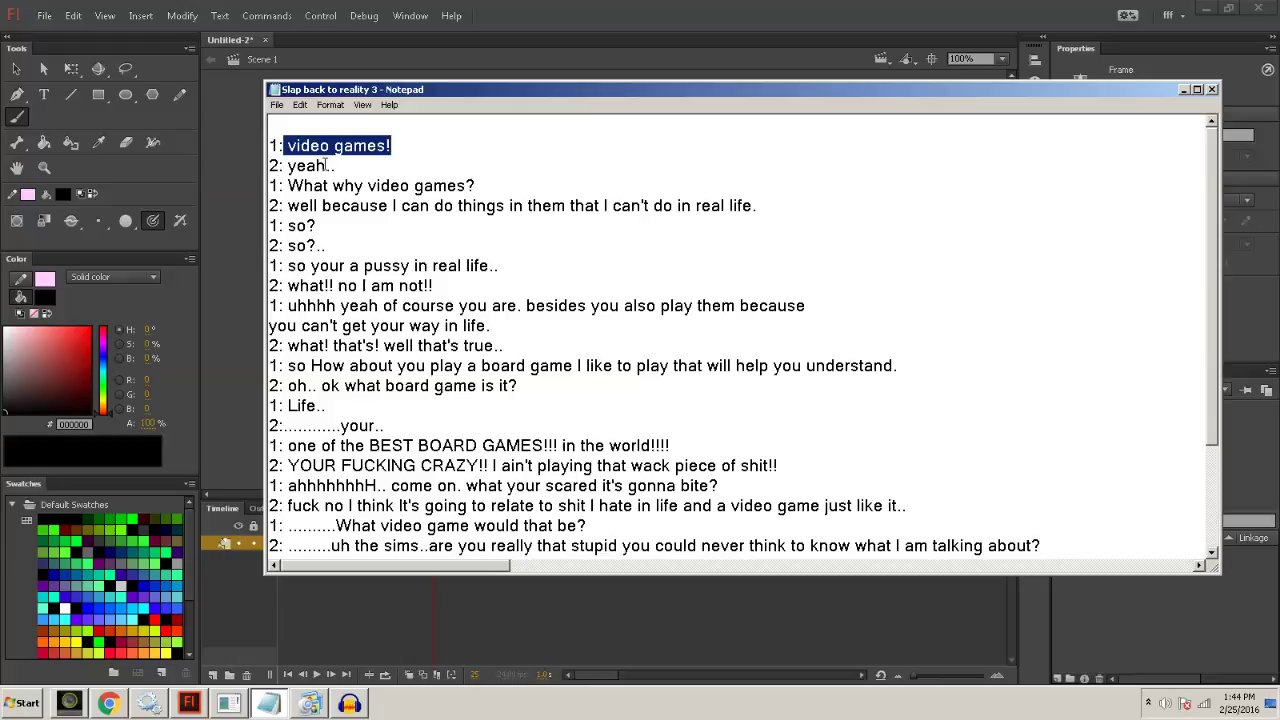
pyautogui.moveTo(288, 166); pyautogui.dragTo(340, 167)
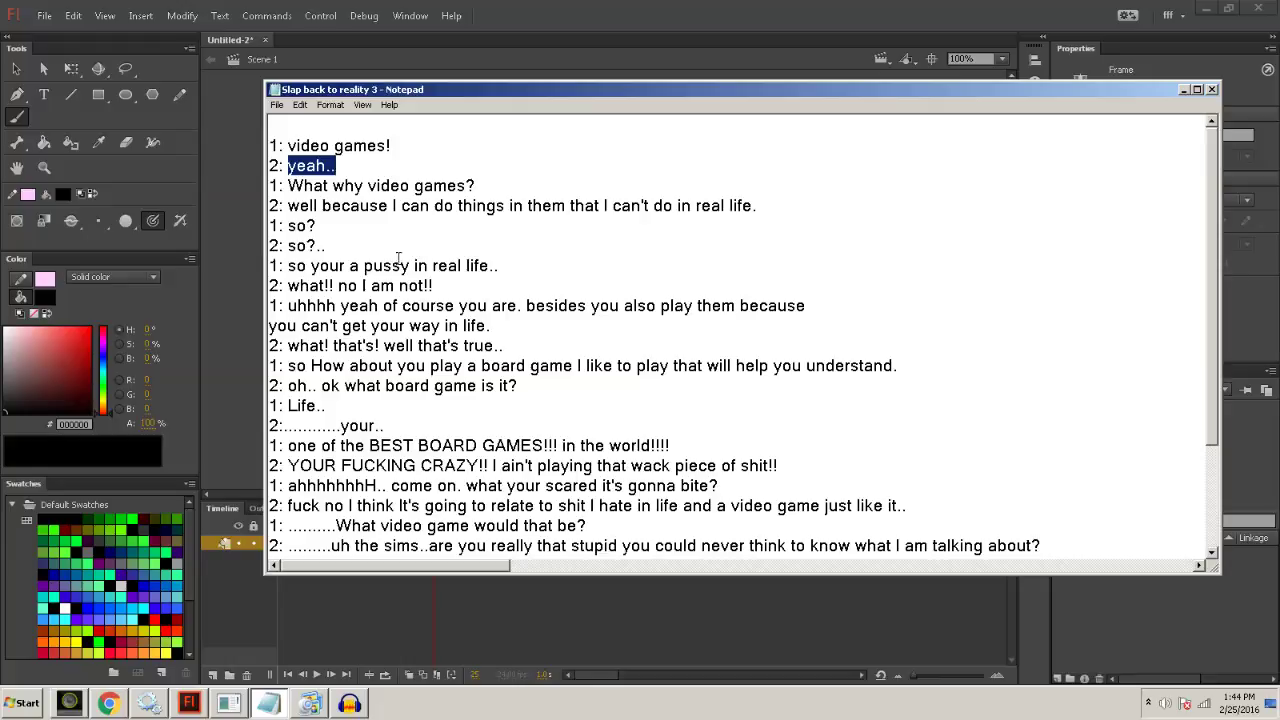
# Switch to Audacity, remove the existing audio track and record the line "yeah..".
pyautogui.click(350, 703)
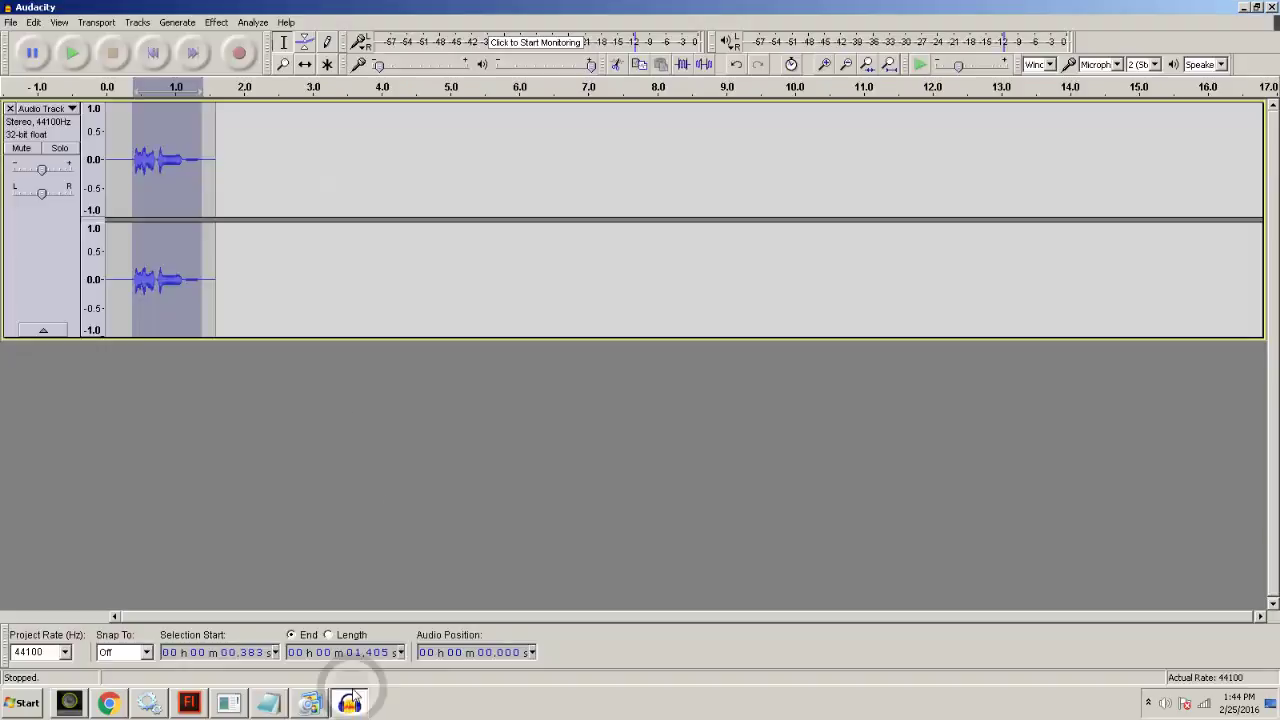
pyautogui.click(9, 108)
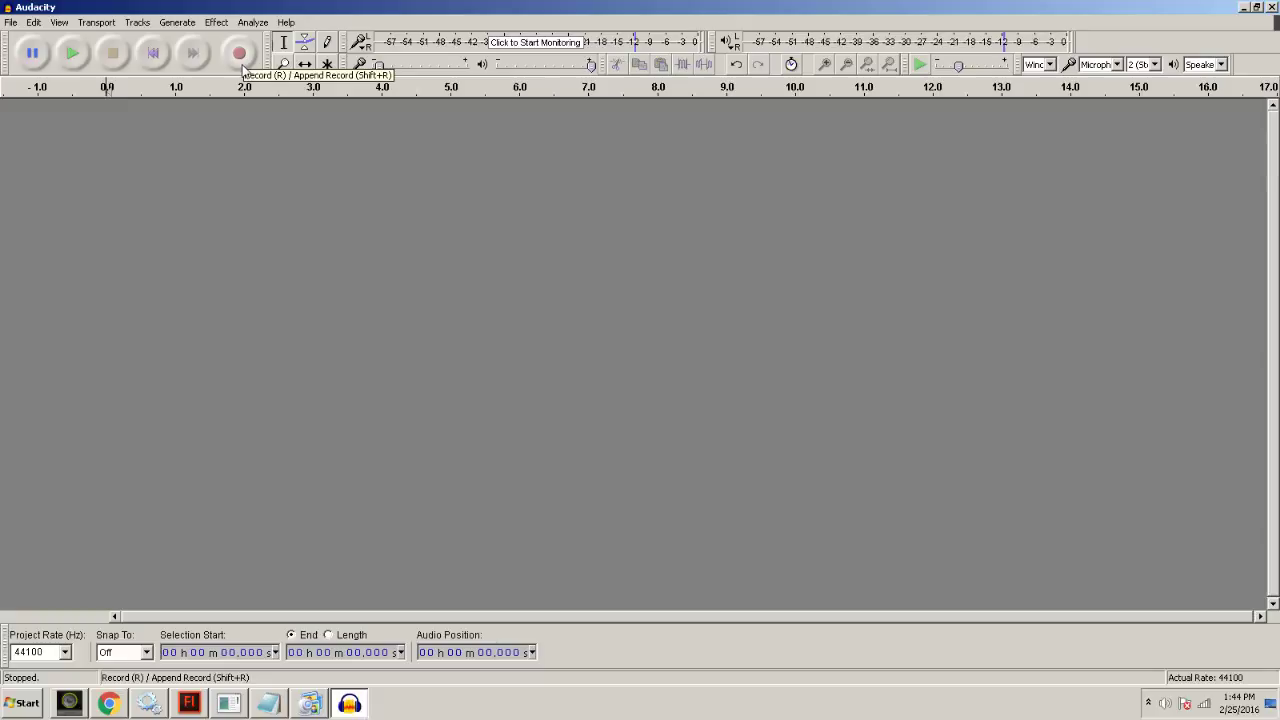
pyautogui.click(241, 62)
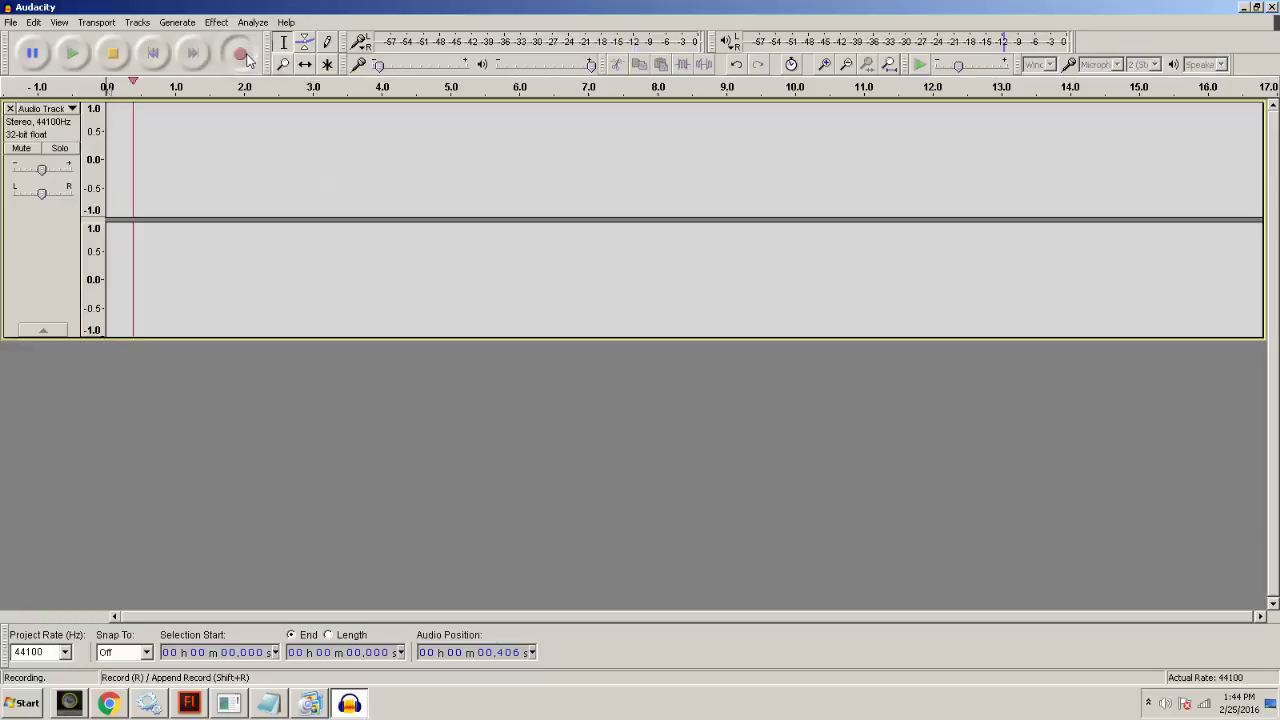
pyautogui.click(120, 55)
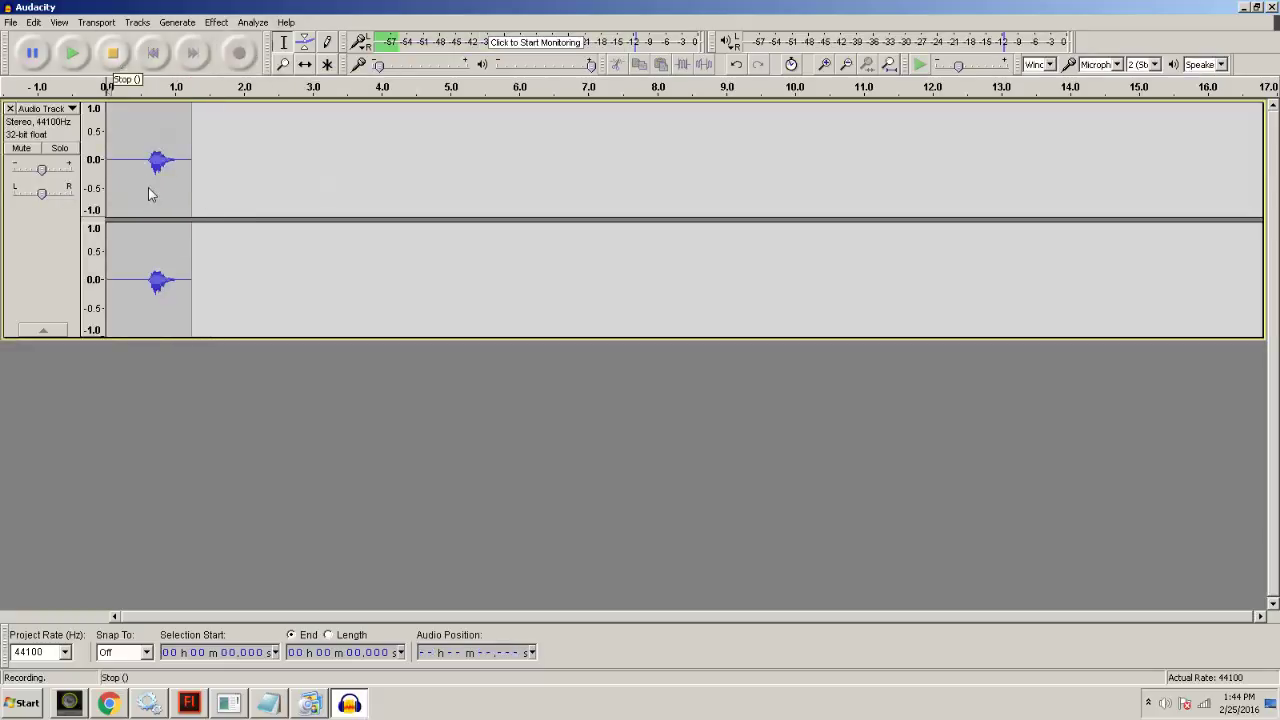
# Select the spoken part from about 0.604 to 1.080 s and export it as WAV file 2 in New folder (2).
pyautogui.moveTo(149, 183); pyautogui.dragTo(182, 187)
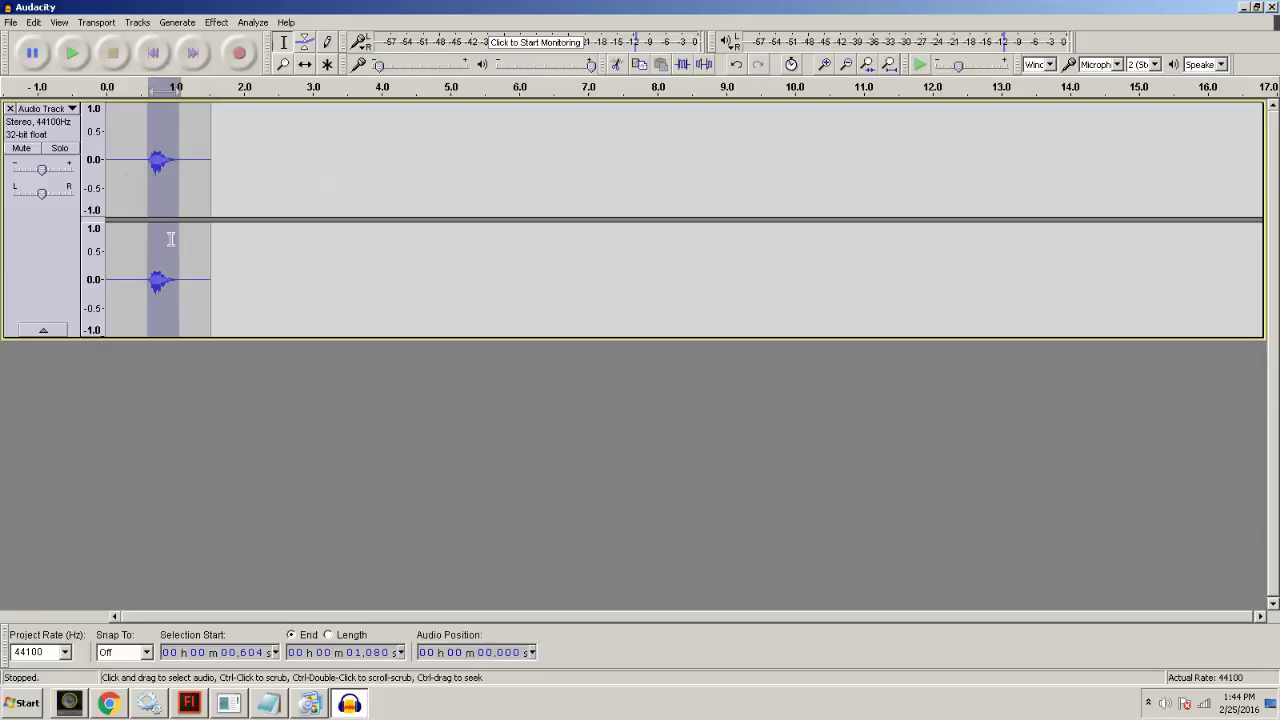
pyautogui.click(10, 22)
pyautogui.click(66, 217)
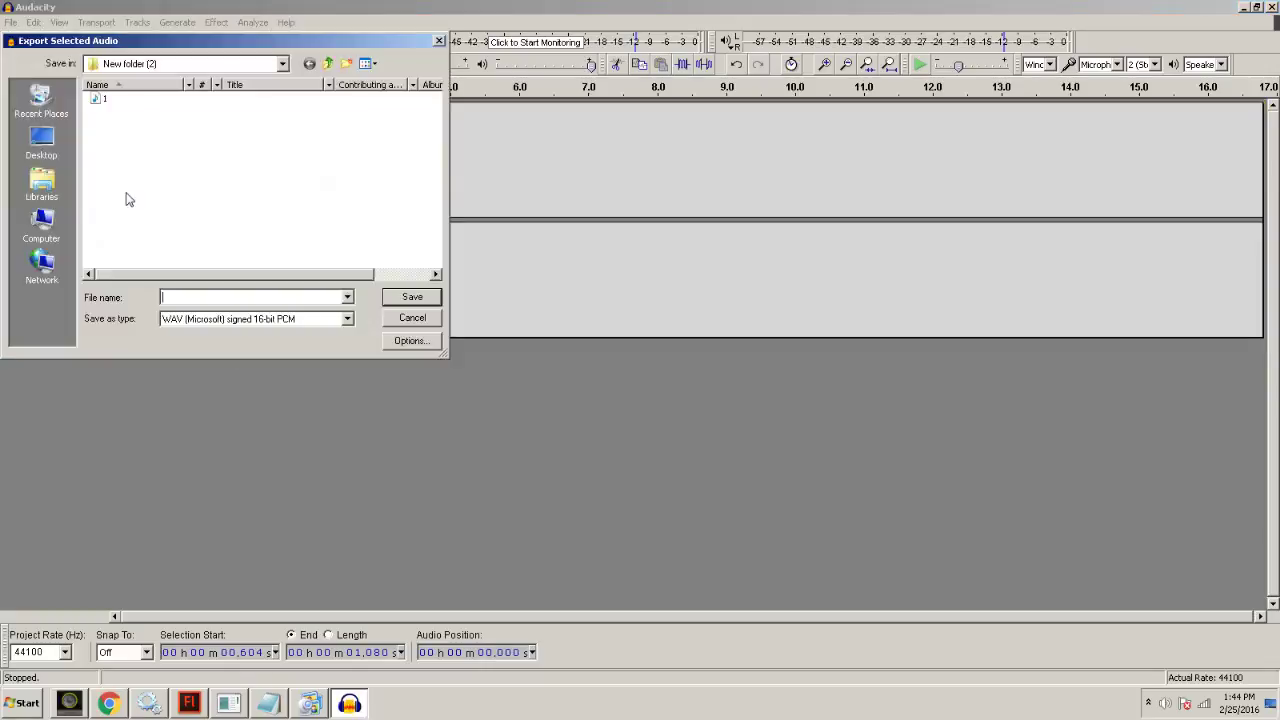
pyautogui.write('1')
pyautogui.click(411, 297)
pyautogui.click(462, 433)
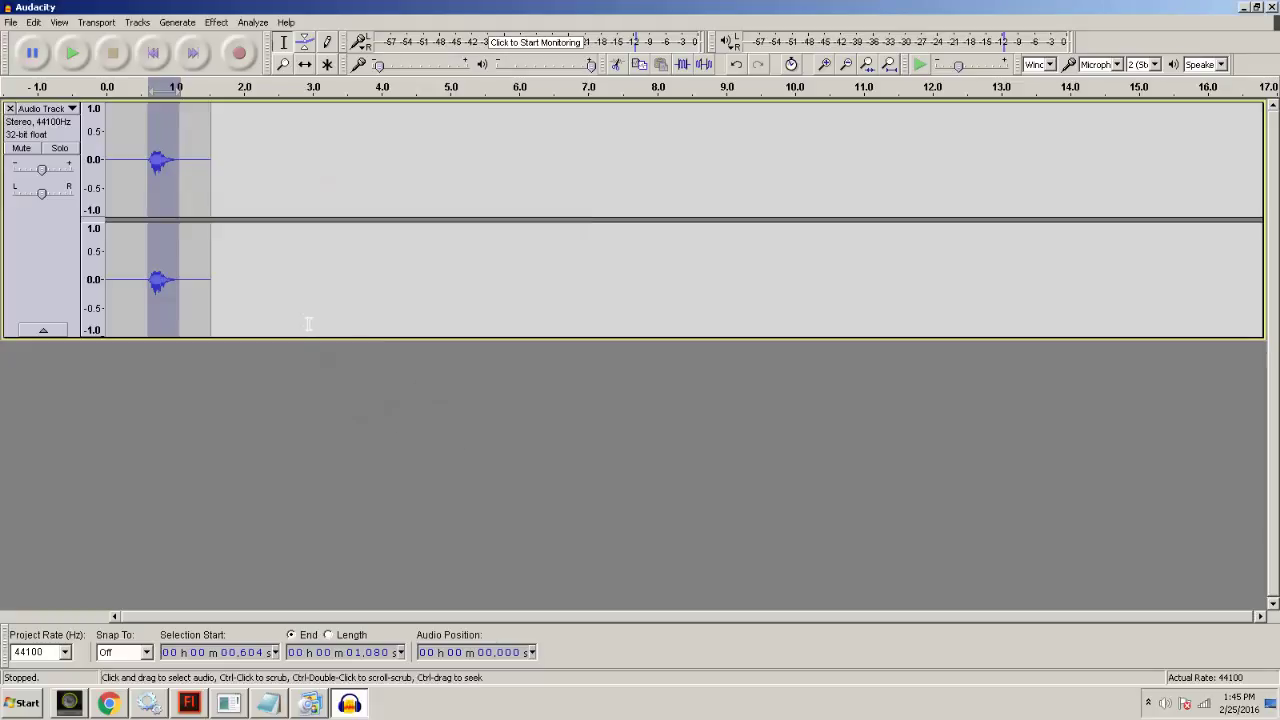
# Return to Flash, scrub past the first clip and insert a keyframe at frame 46.
pyautogui.click(189, 703)
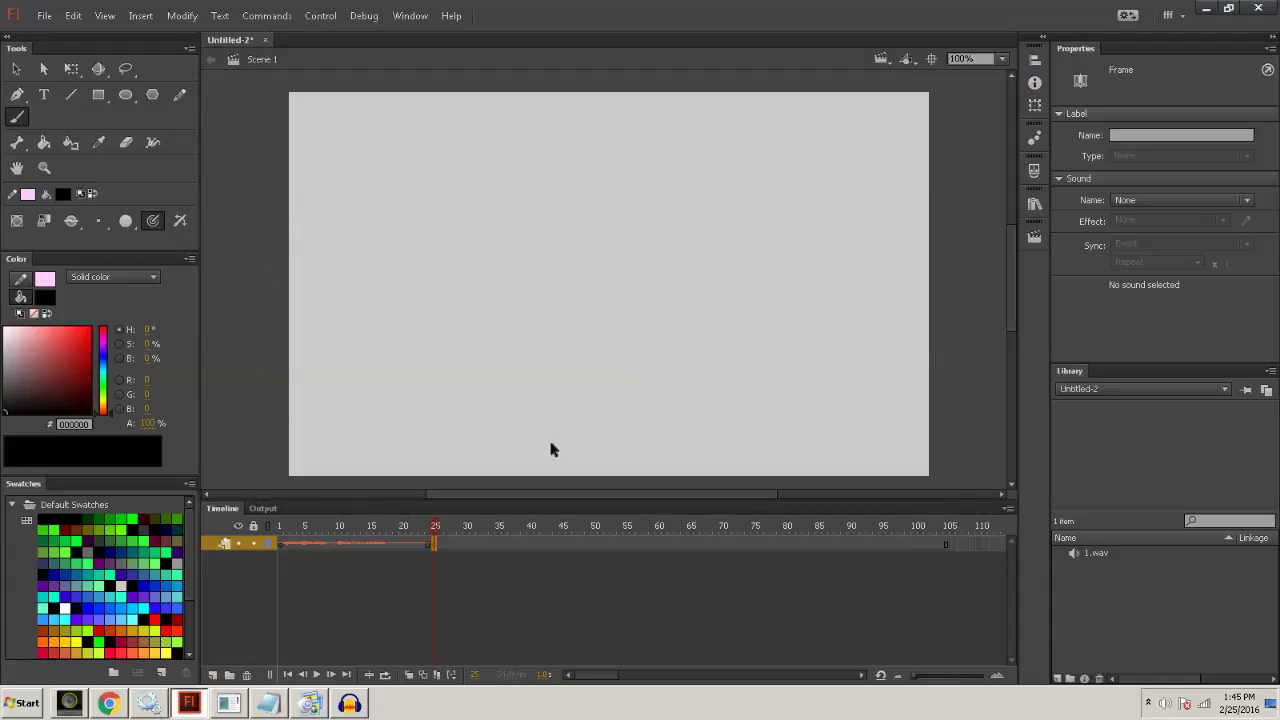
pyautogui.click(428, 524)
pyautogui.click(466, 527)
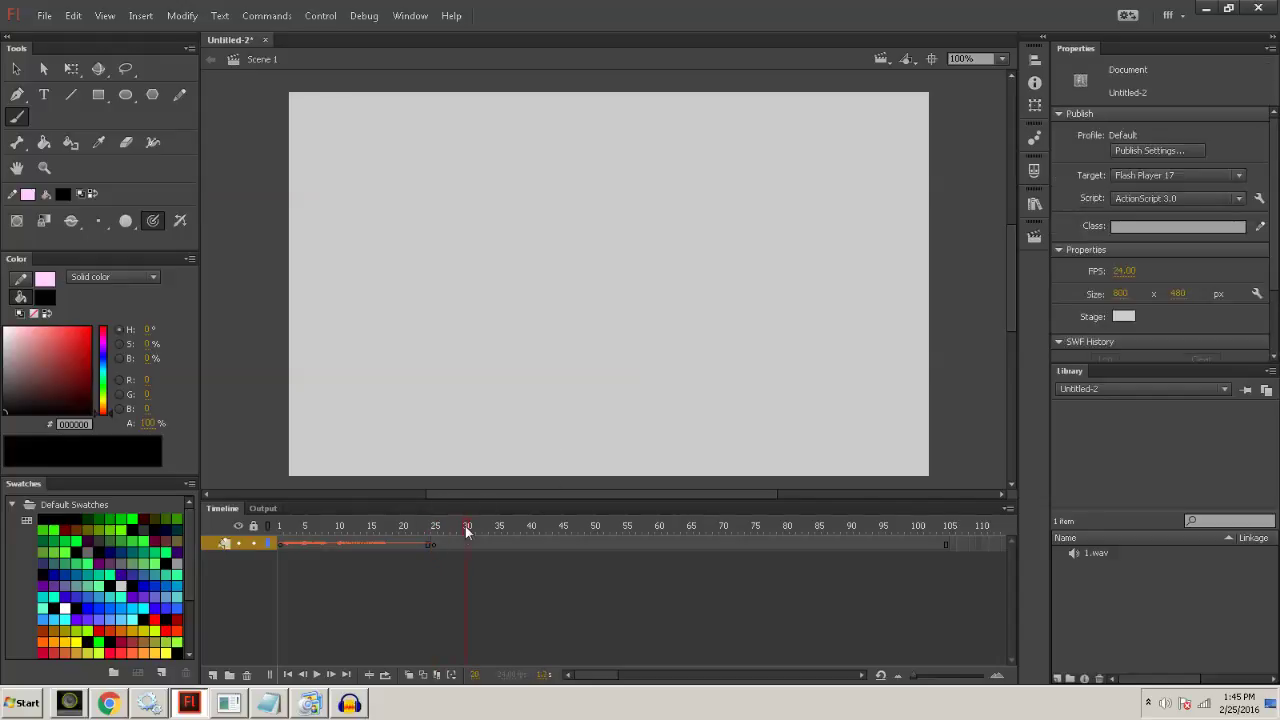
pyautogui.moveTo(312, 532); pyautogui.dragTo(552, 543)
pyautogui.click(569, 548)
pyautogui.press('F6')
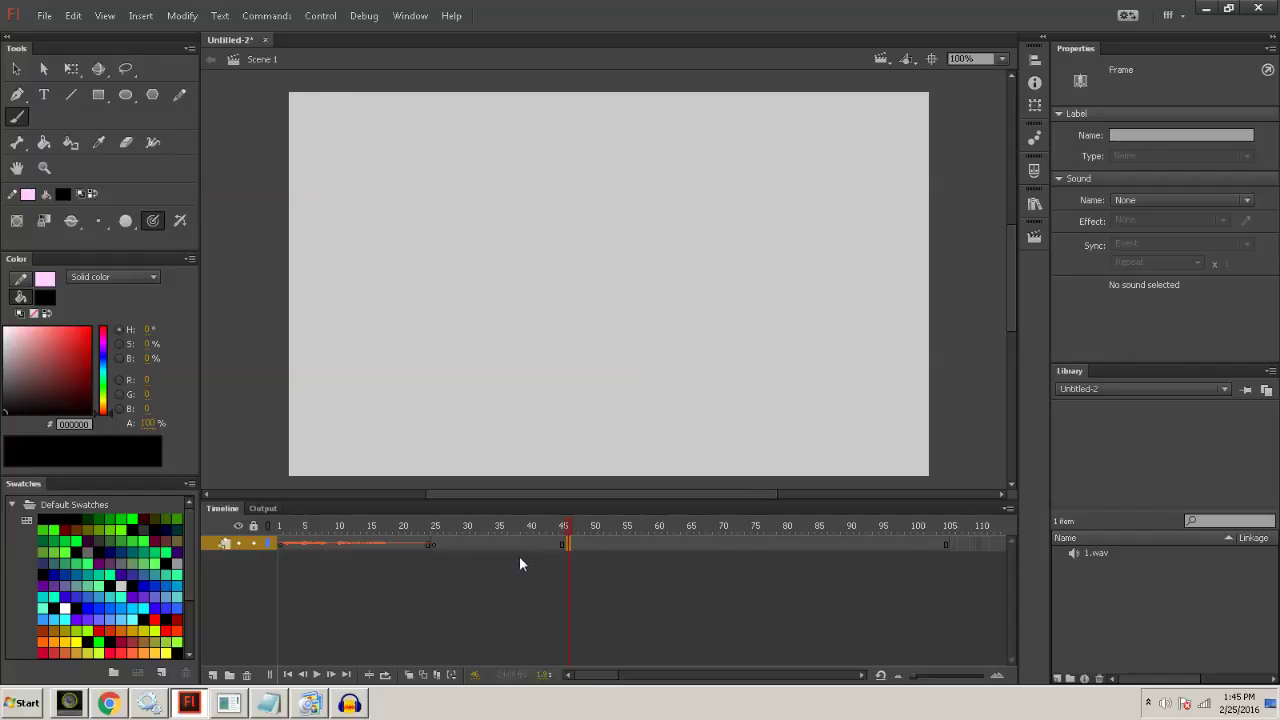
# Import the sound file 2 from New folder (2) at the frame 46 keyframe.
pyautogui.hotkey('ctrl', 'r')
pyautogui.click(157, 121)
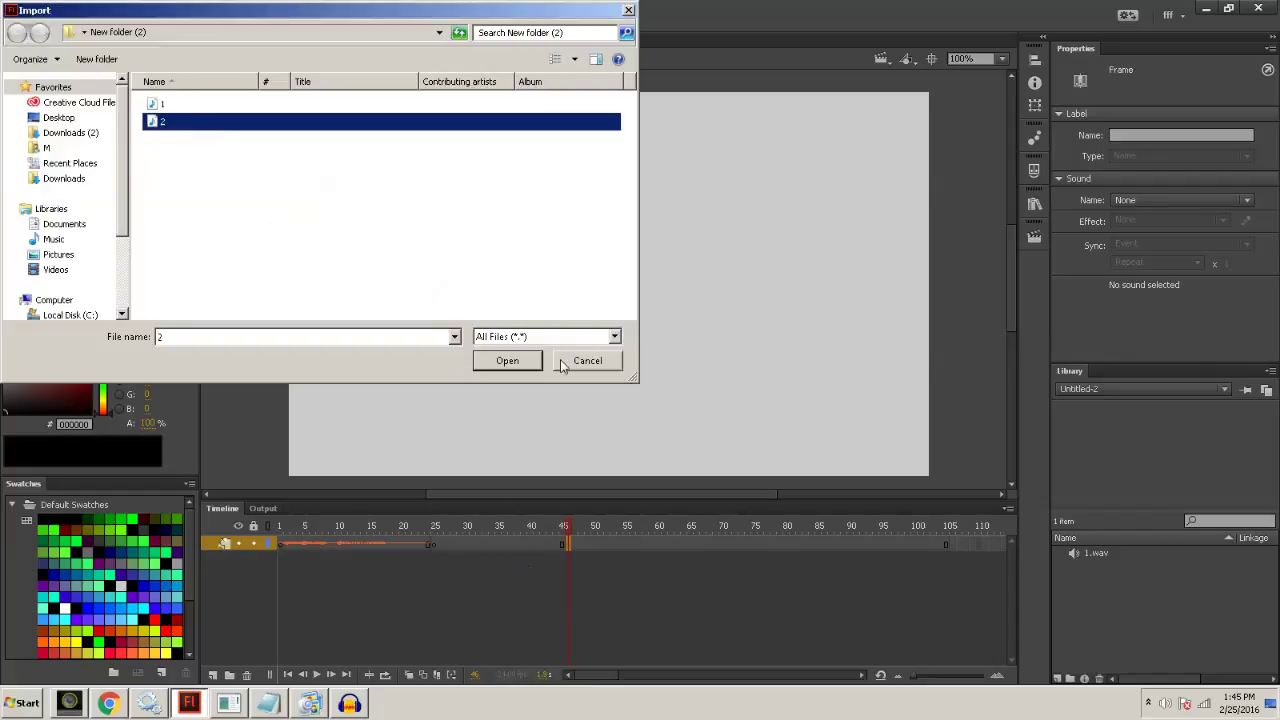
pyautogui.click(507, 360)
pyautogui.click(627, 561)
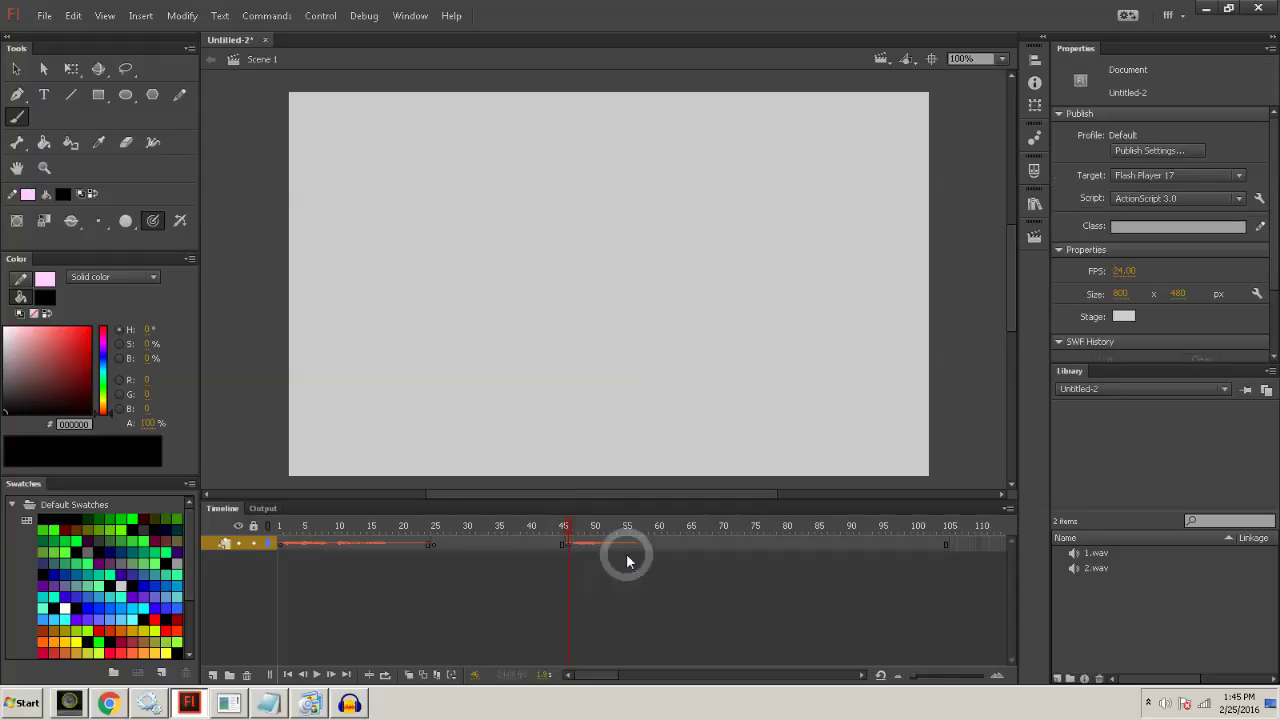
# Insert a blank keyframe at frame 57 to close off the second sound clip.
pyautogui.click(638, 546)
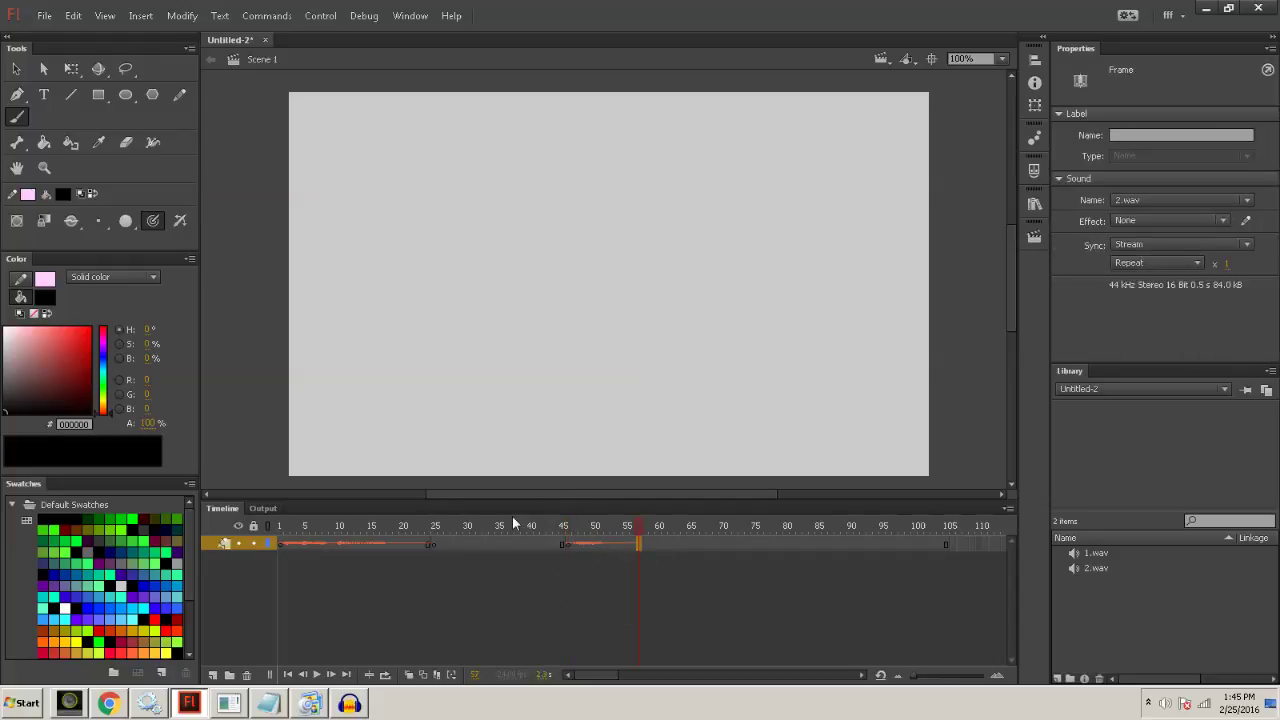
pyautogui.press('F7')
pyautogui.click(506, 605)
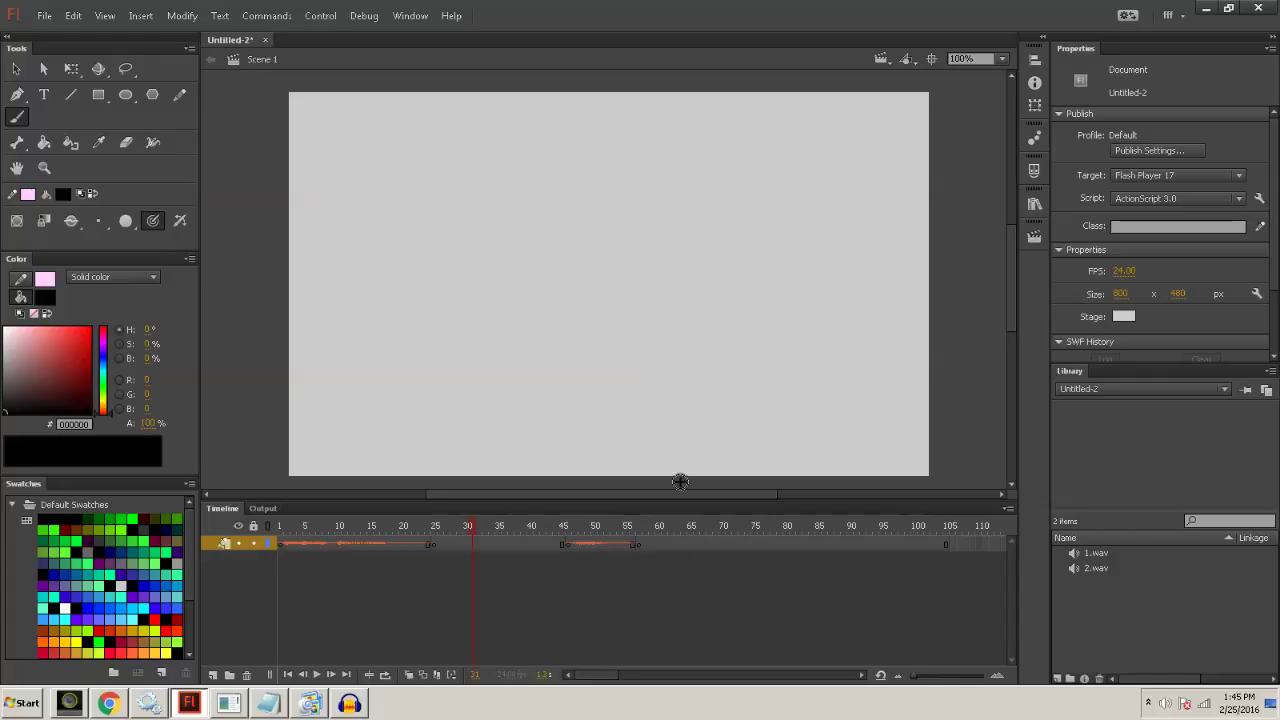
# Draw a brush mark on the stage at frame 61 and undo it.
pyautogui.moveTo(601, 674); pyautogui.dragTo(606, 666)
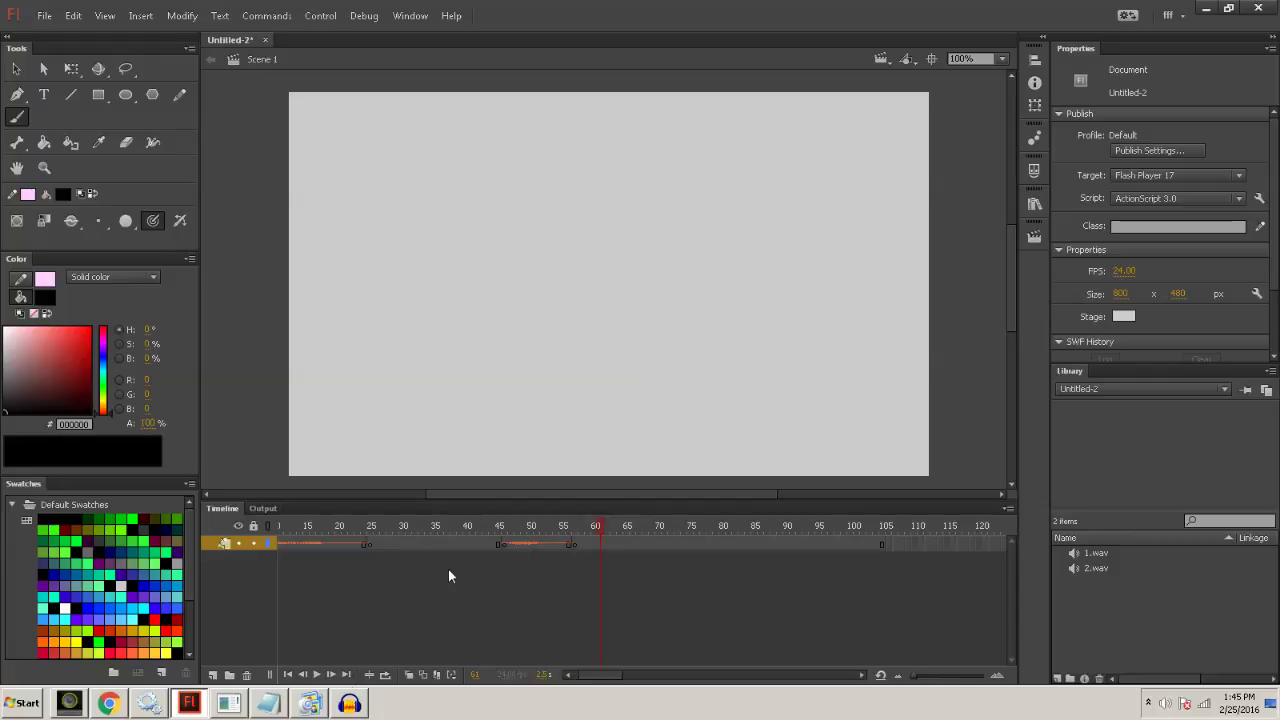
pyautogui.moveTo(654, 300)
pyautogui.mouseDown()
pyautogui.moveTo(594, 286)
pyautogui.moveTo(600, 315)
pyautogui.moveTo(650, 290)
pyautogui.mouseUp()
pyautogui.hotkey('ctrl', 'z')
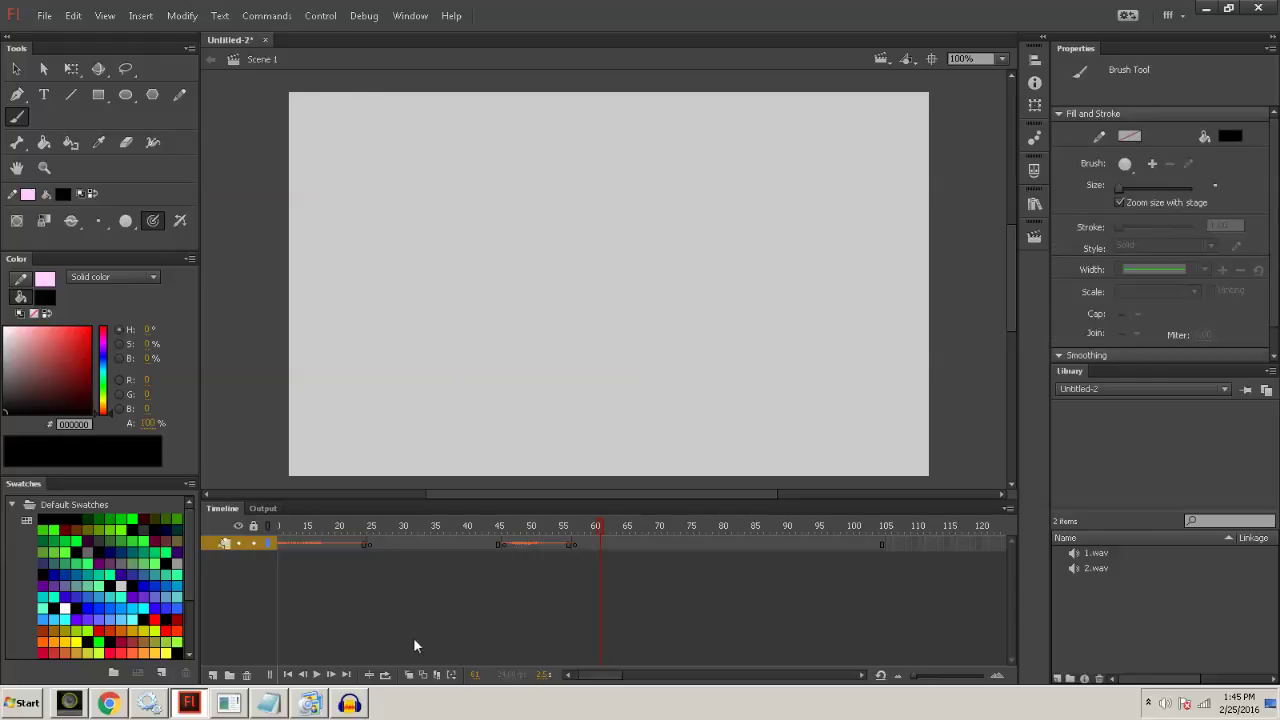
pyautogui.moveTo(350, 712)
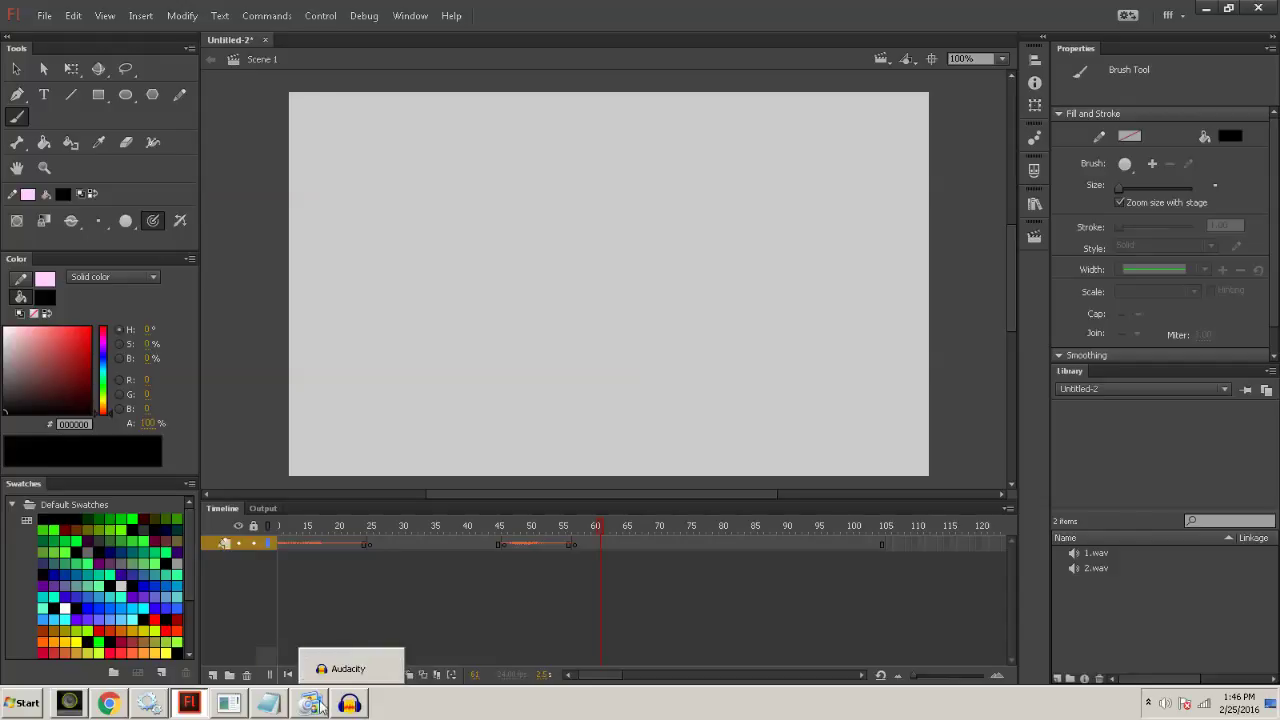
pyautogui.moveTo(186, 708)
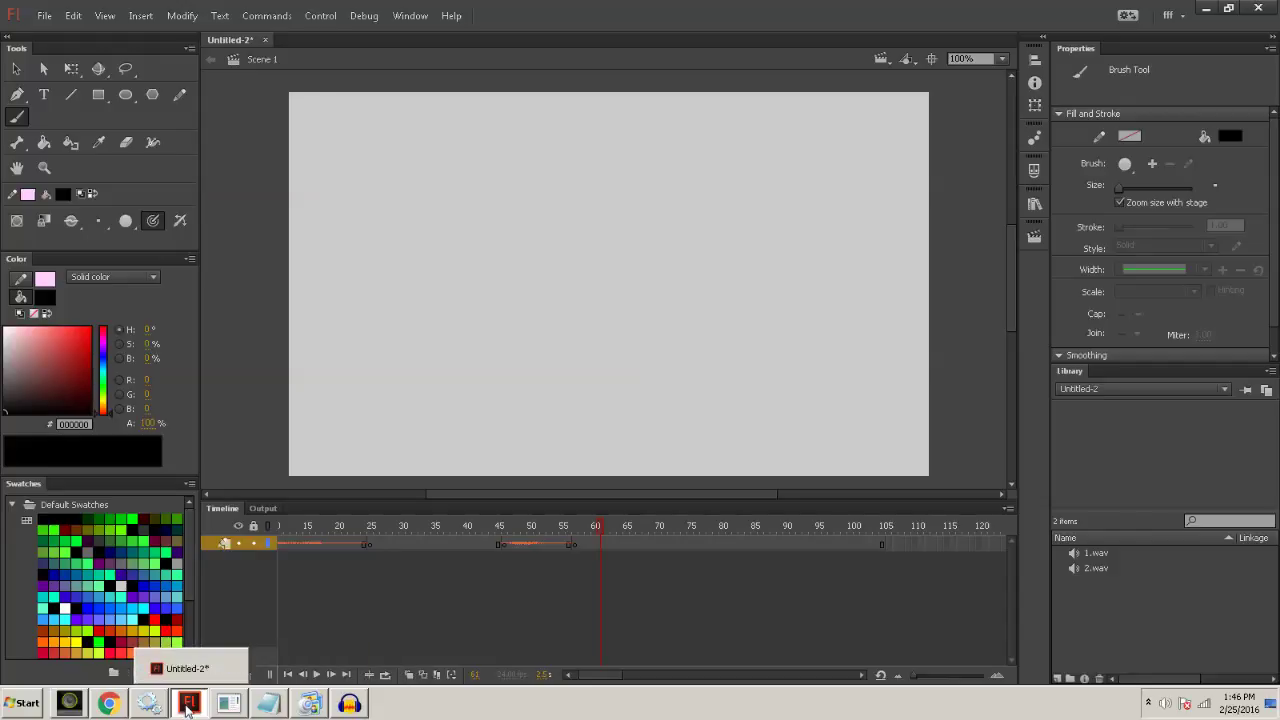
pyautogui.rightClick(270, 708)
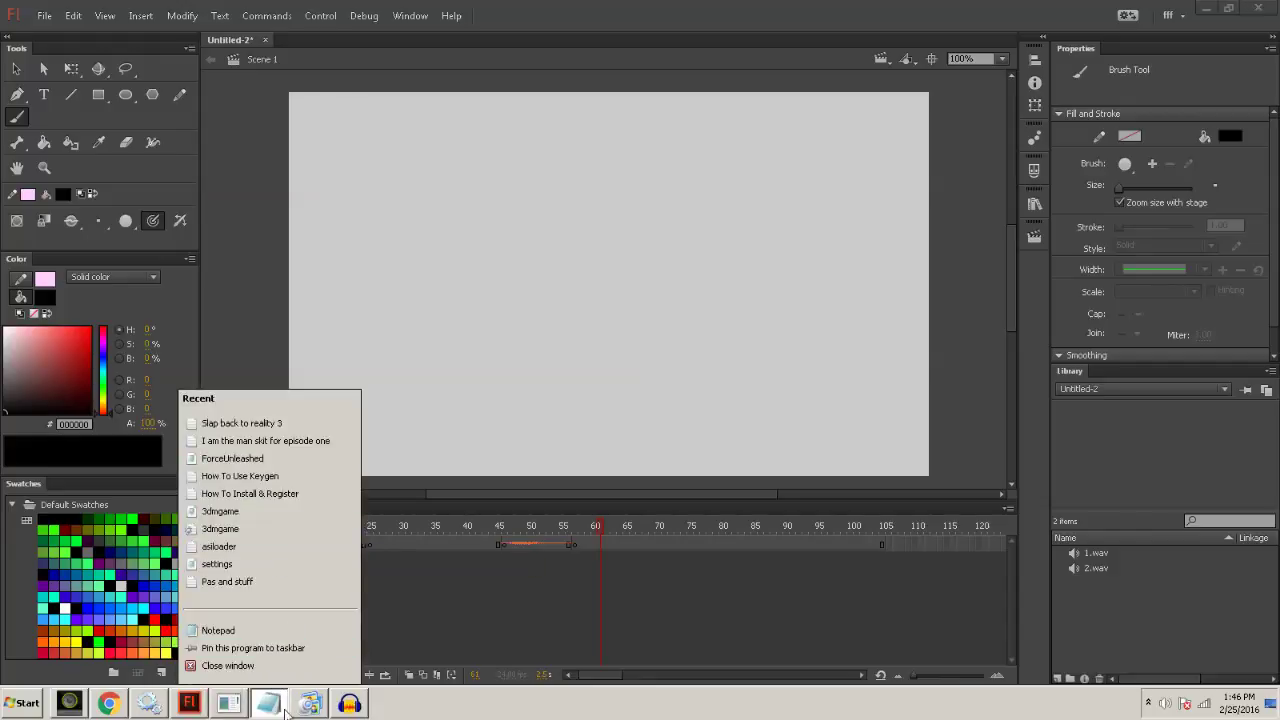
pyautogui.click(290, 712)
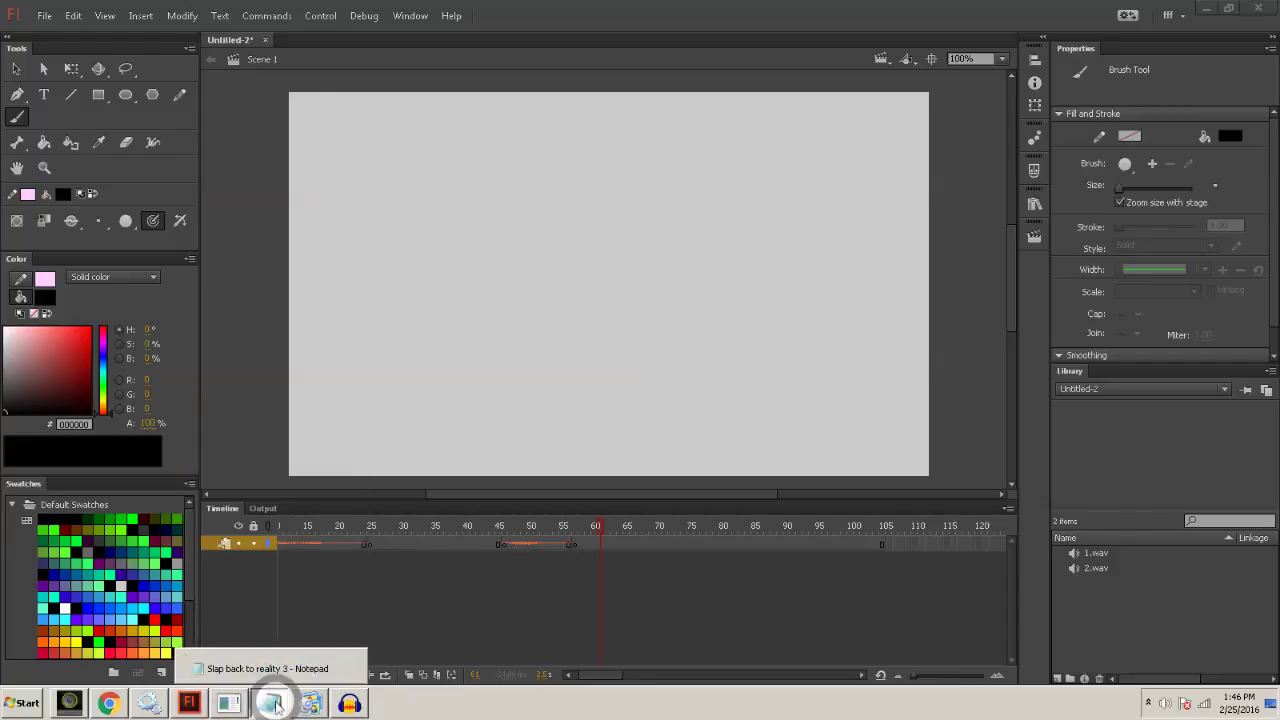
# Consult the dialogue script in Notepad for the third line, "What why video games?", and minimize the script window.
pyautogui.click(275, 706)
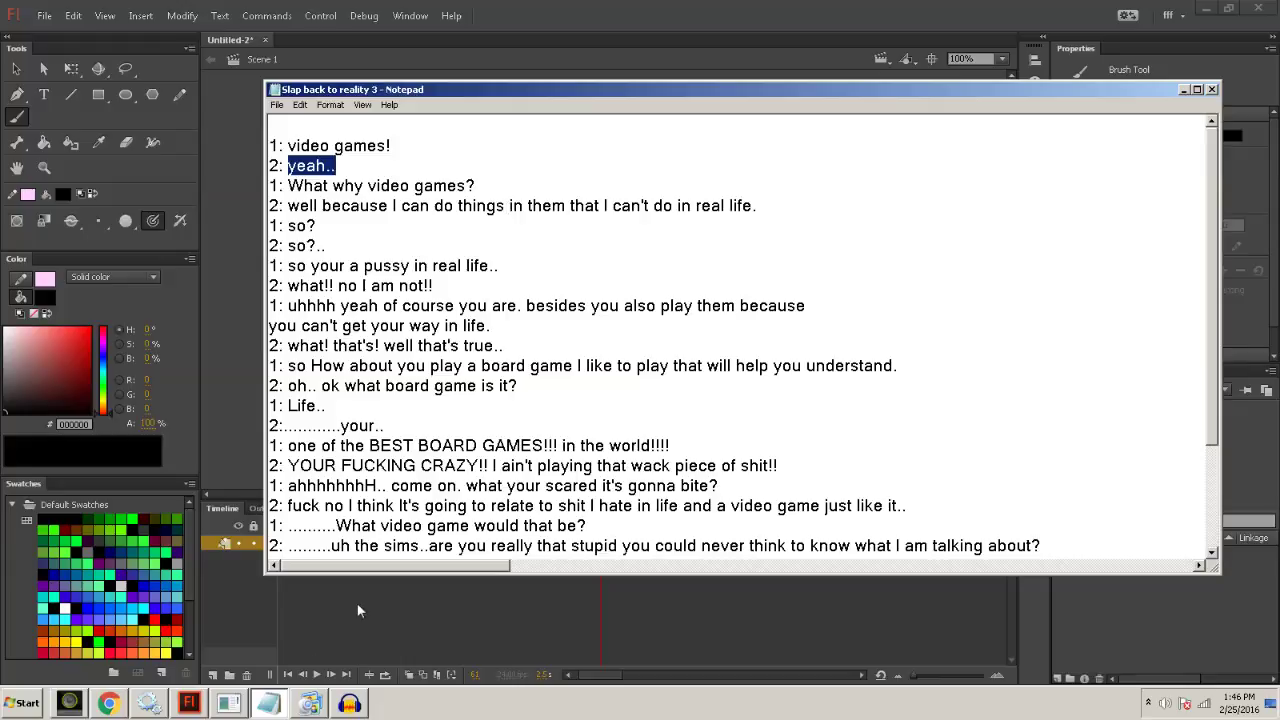
pyautogui.click(445, 712)
pyautogui.click(1183, 89)
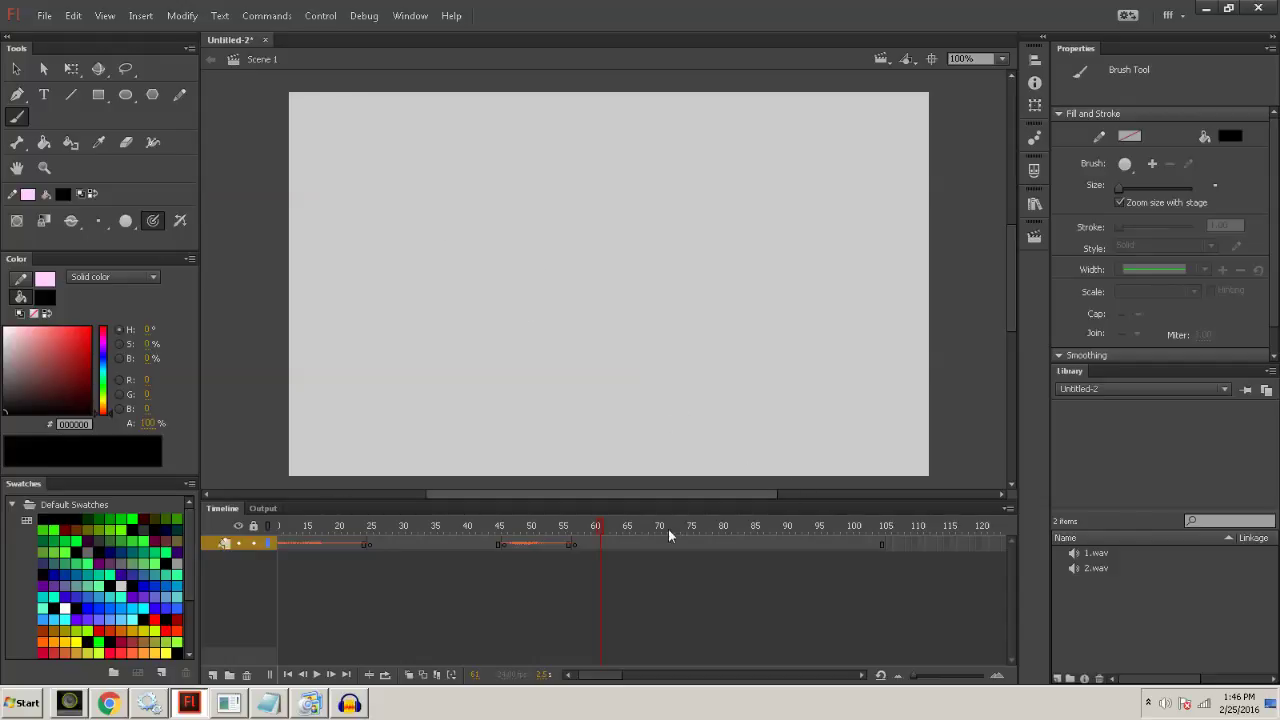
pyautogui.rightClick(268, 703)
pyautogui.click(427, 711)
pyautogui.moveTo(268, 703)
pyautogui.click(263, 666)
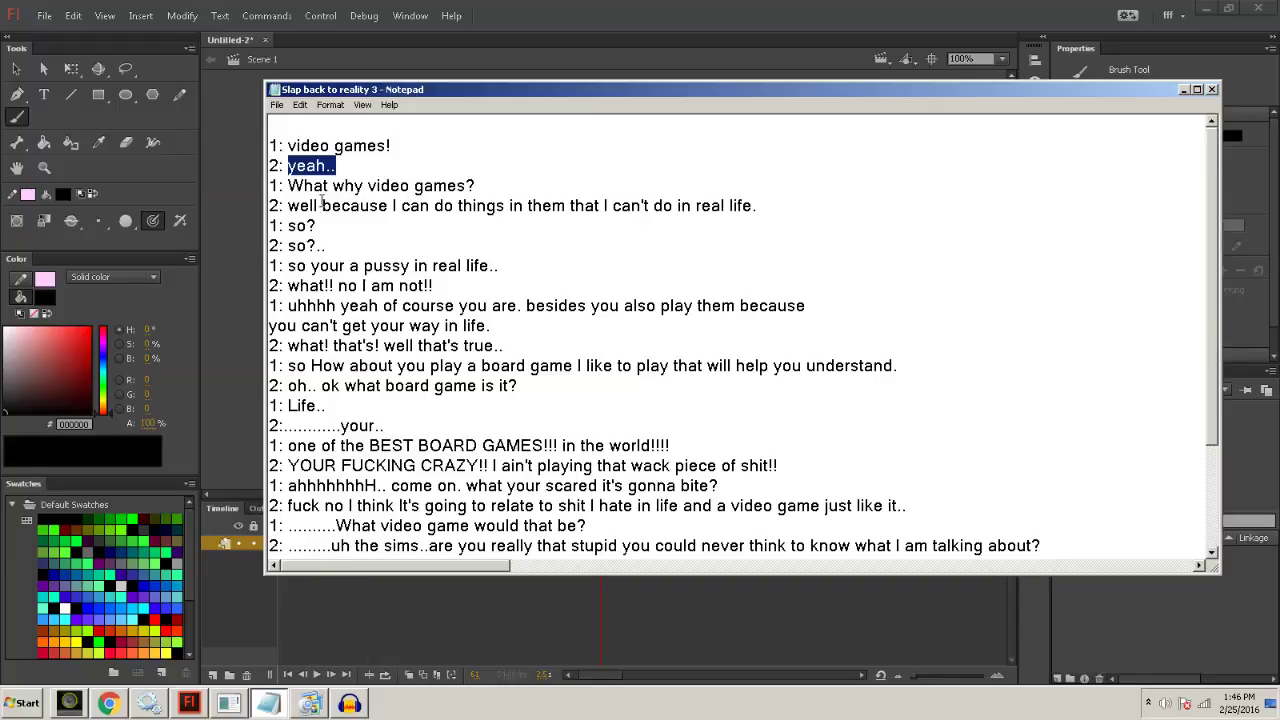
pyautogui.click(1184, 91)
# Switch to Audacity, remove the existing audio track and record the third voice line as a new take.
pyautogui.rightClick(349, 703)
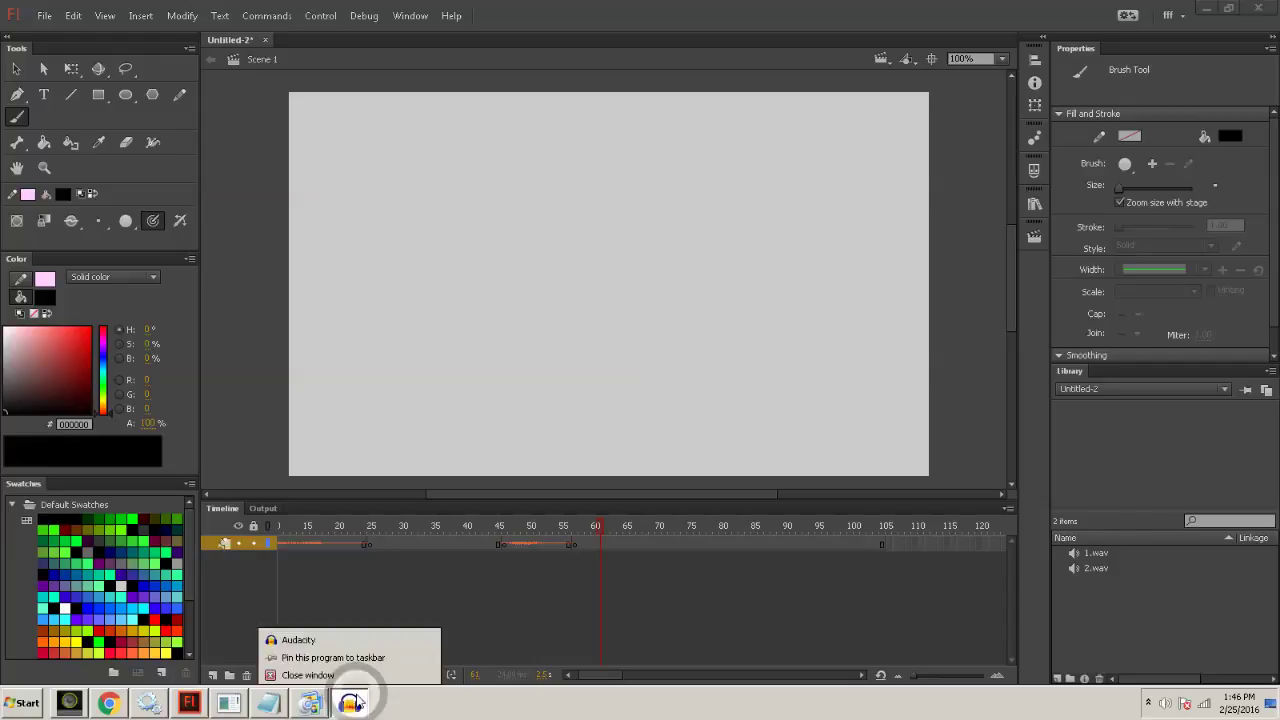
pyautogui.click(415, 706)
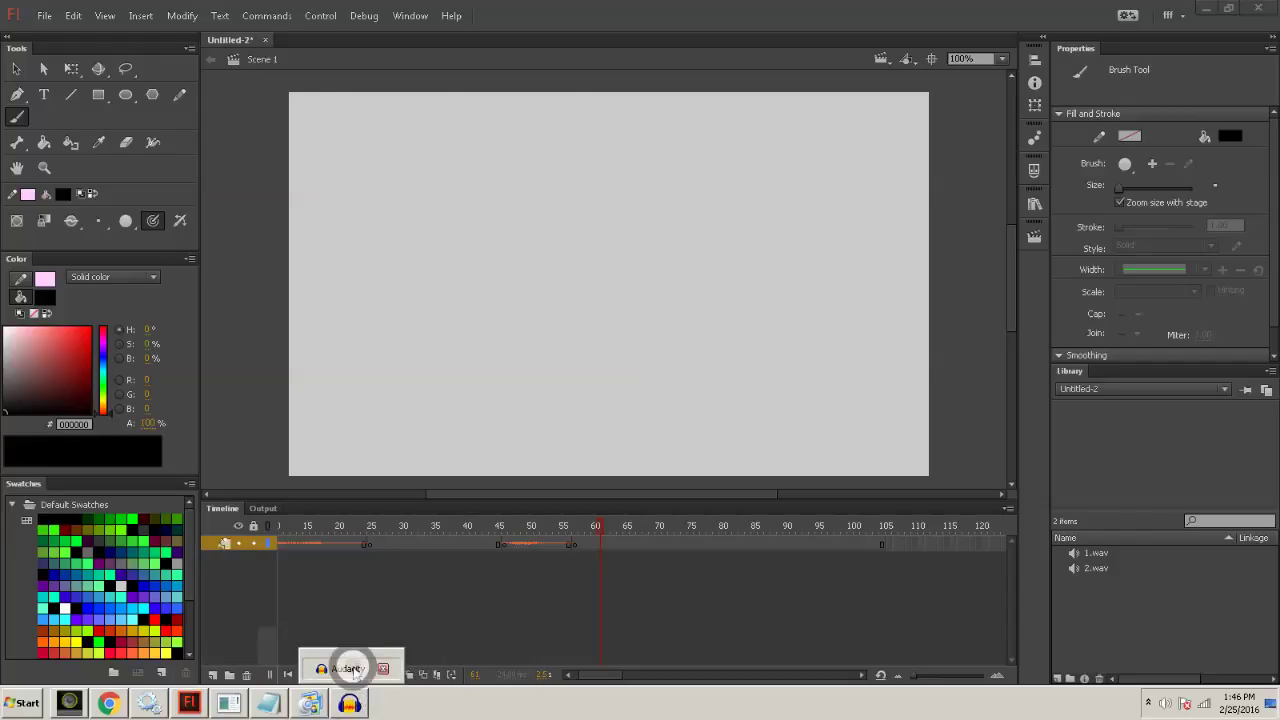
pyautogui.click(345, 668)
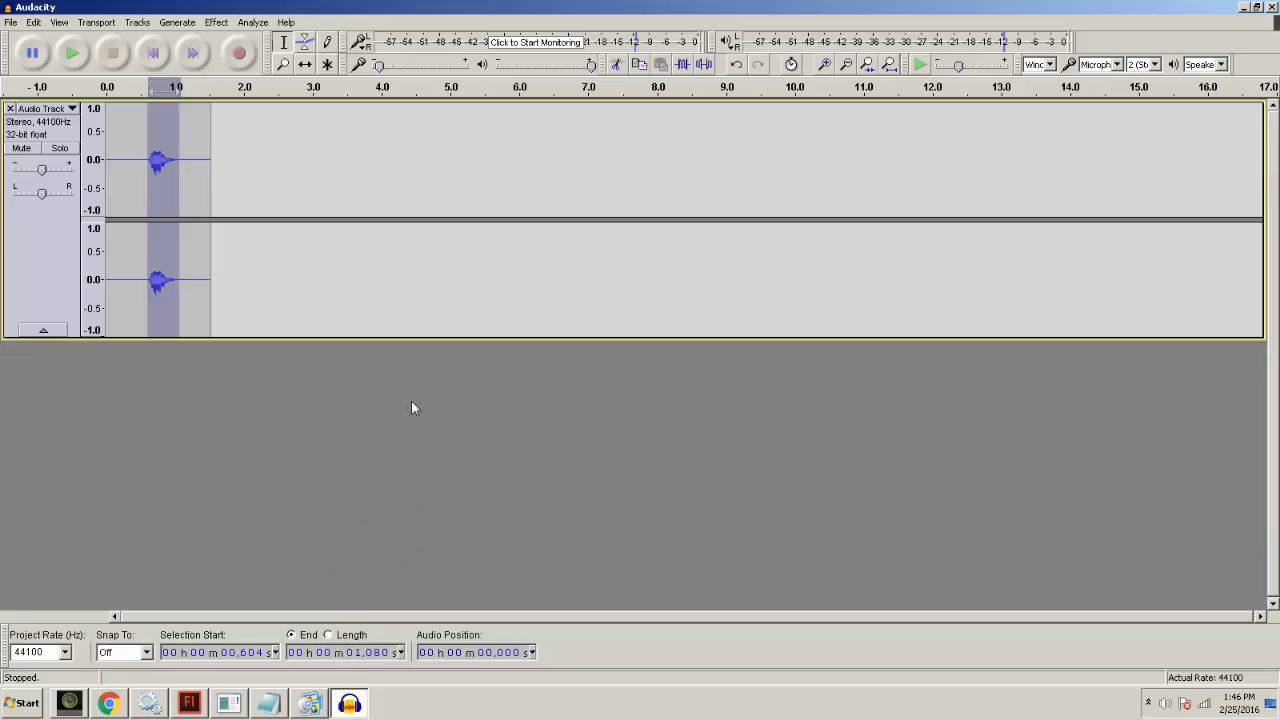
pyautogui.click(9, 109)
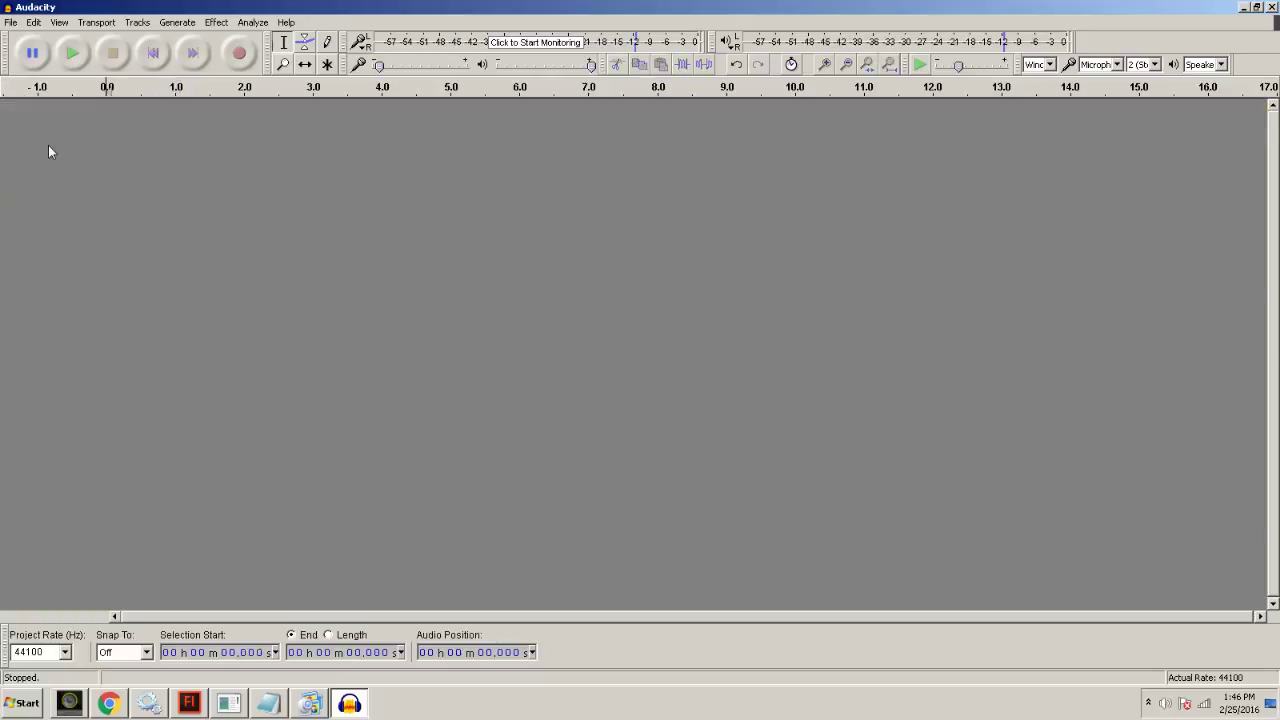
pyautogui.click(240, 56)
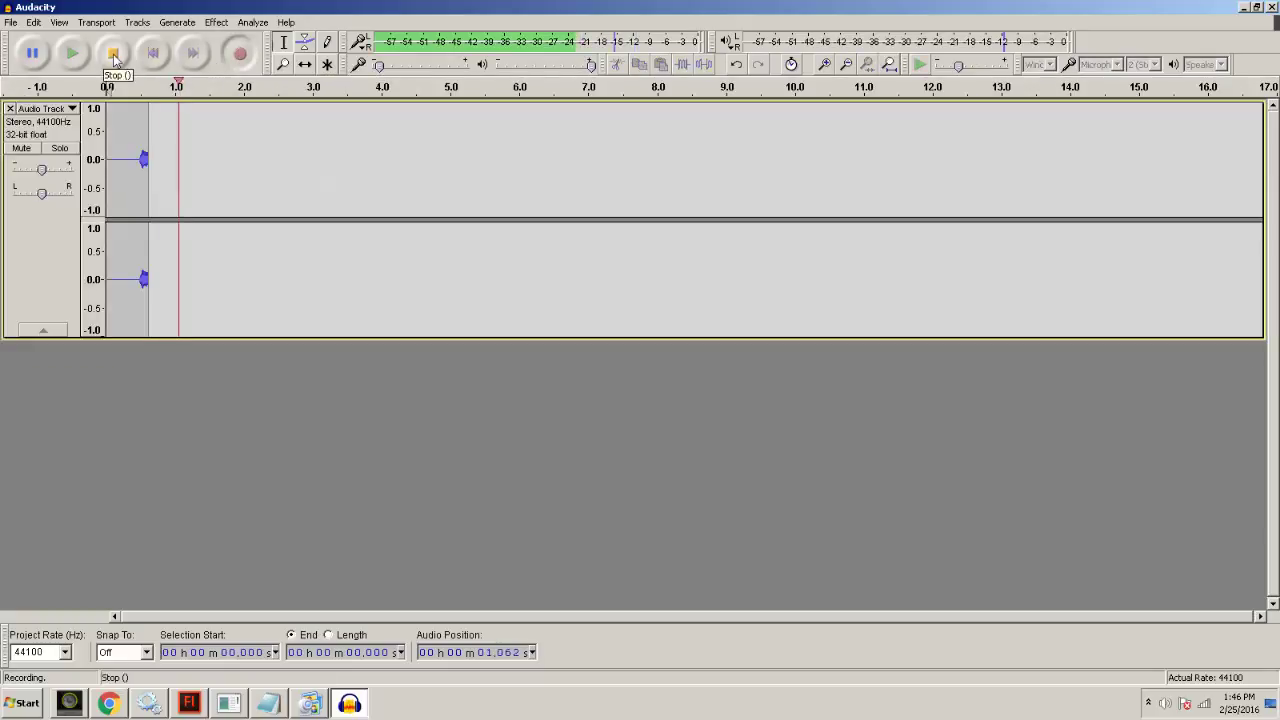
pyautogui.click(116, 56)
# Select the spoken part of the recording from about 0.5 to 1.66 seconds and play it back.
pyautogui.click(140, 175)
pyautogui.moveTo(140, 175); pyautogui.dragTo(219, 175)
pyautogui.click(74, 58)
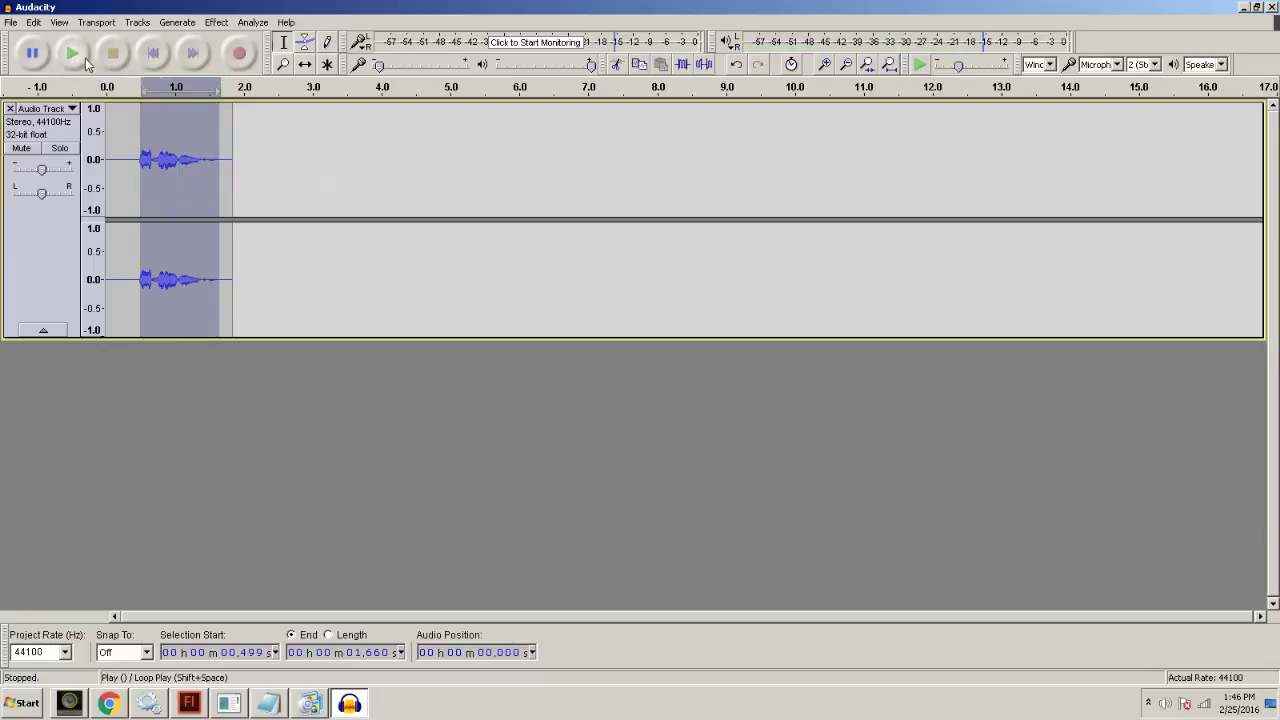
# Export the selected audio as a WAV file named 3 in New folder (2).
pyautogui.click(8, 22)
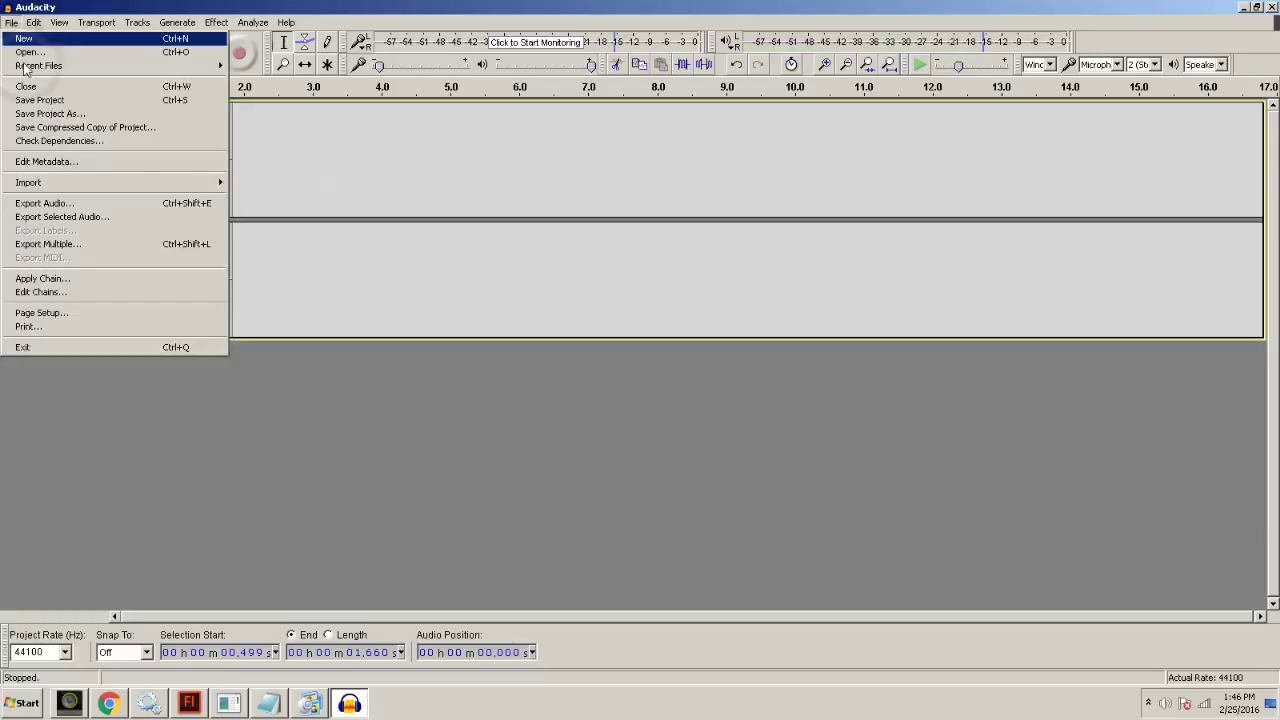
pyautogui.click(94, 216)
pyautogui.write('3')
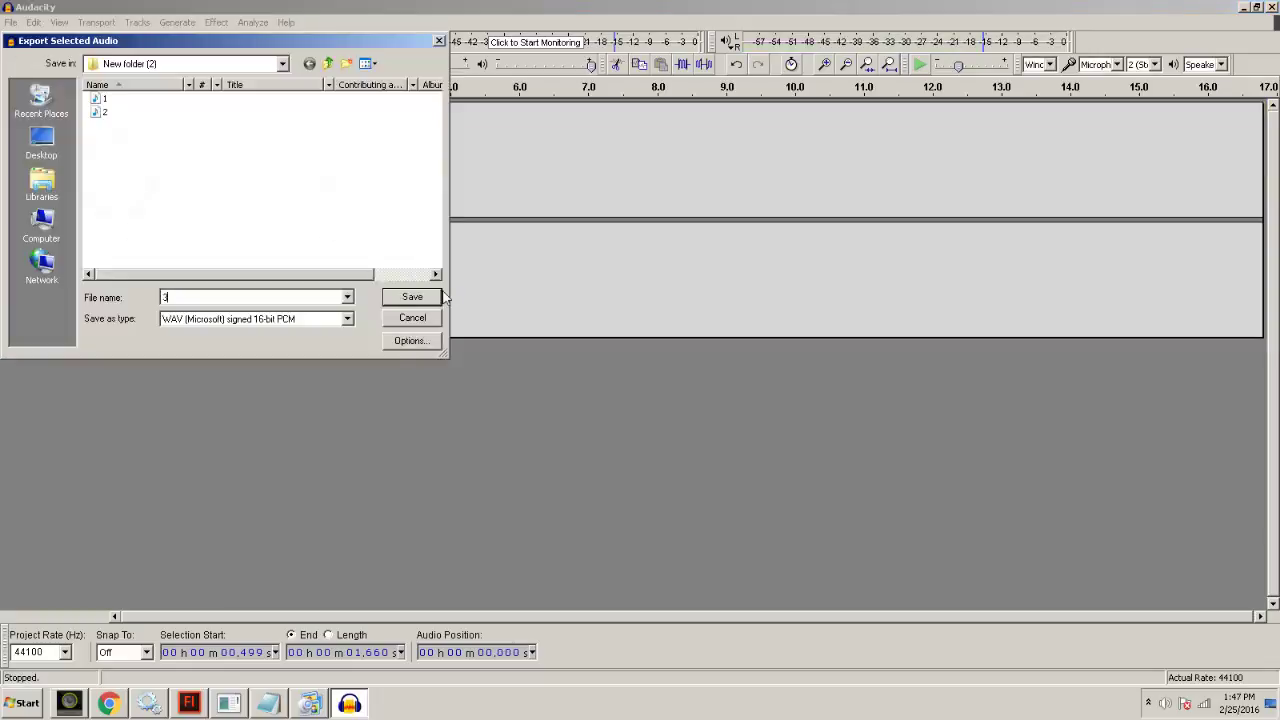
pyautogui.click(412, 298)
pyautogui.click(478, 432)
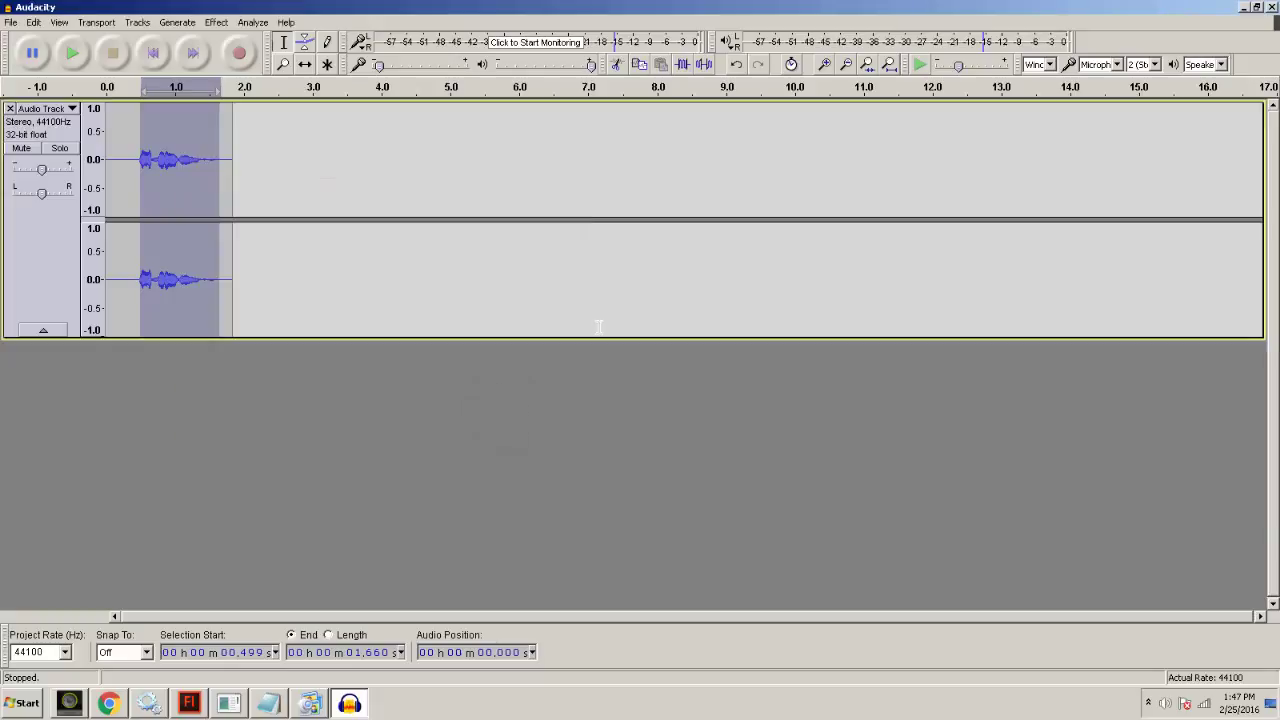
# Return to Flash and scrub the timeline through the first two sound clips to judge the timing of the next line.
pyautogui.click(1243, 7)
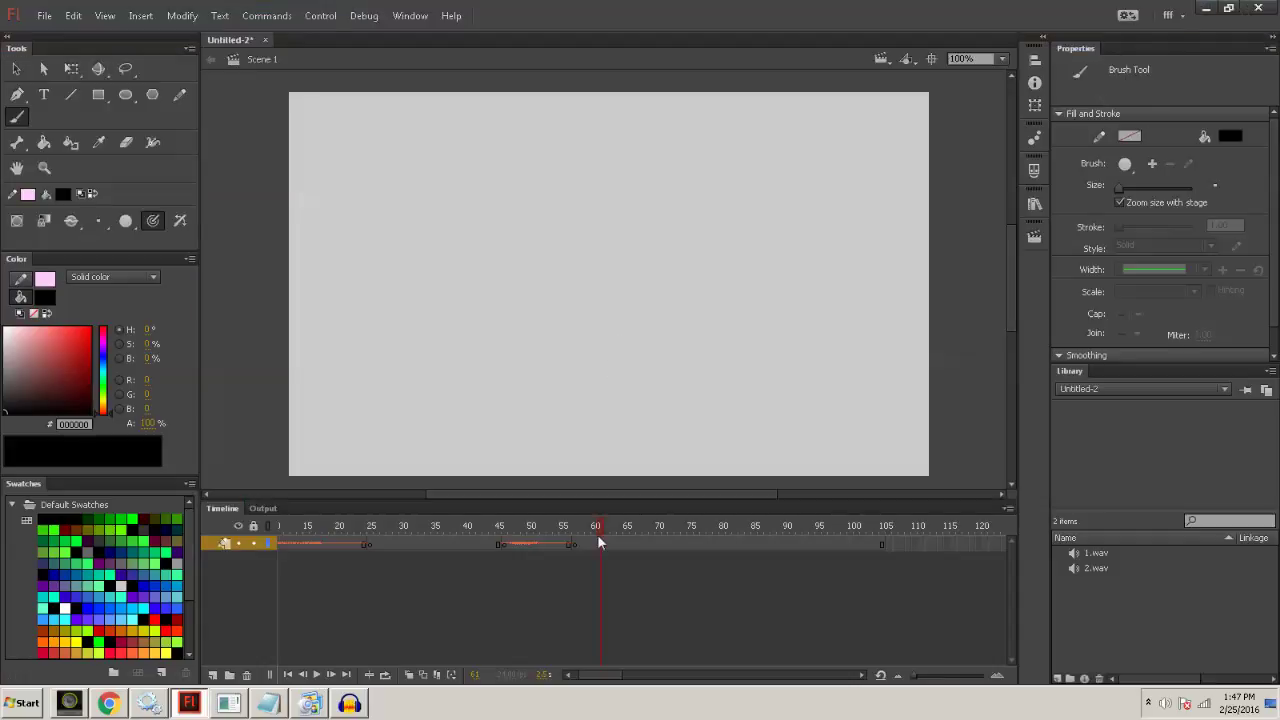
pyautogui.click(449, 526)
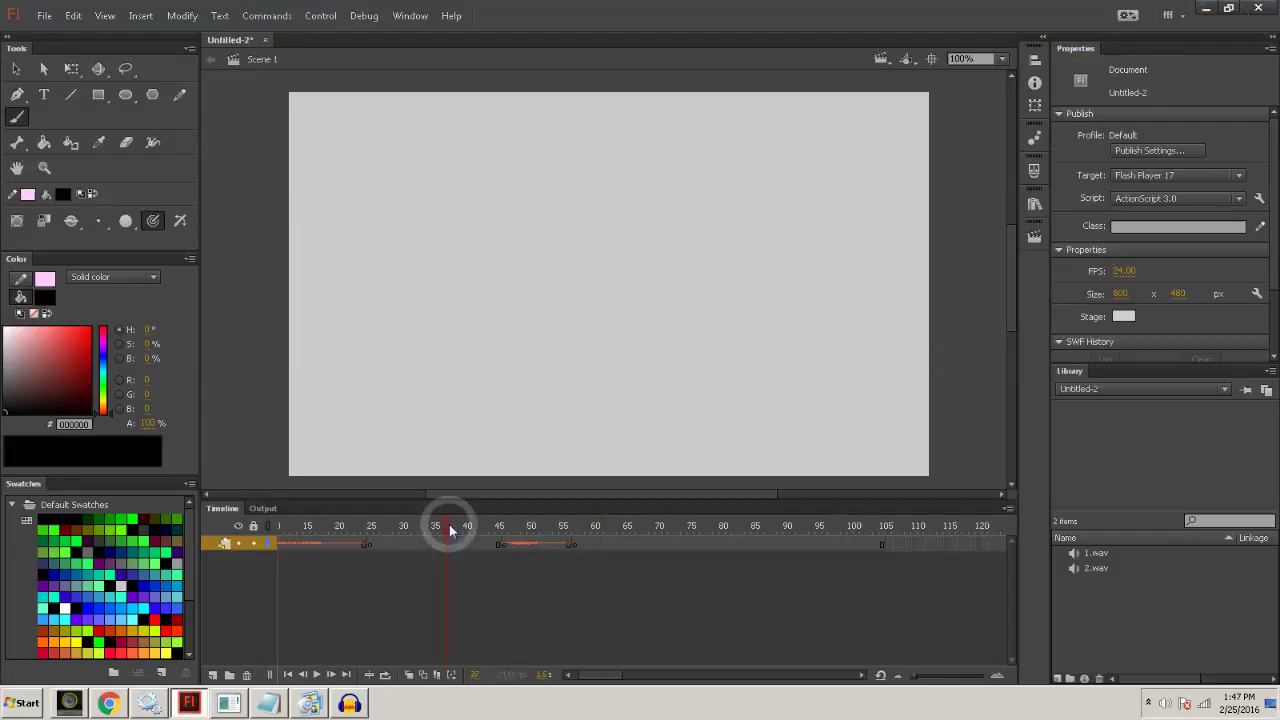
pyautogui.click(621, 527)
pyautogui.click(629, 534)
pyautogui.click(318, 527)
pyautogui.click(569, 674)
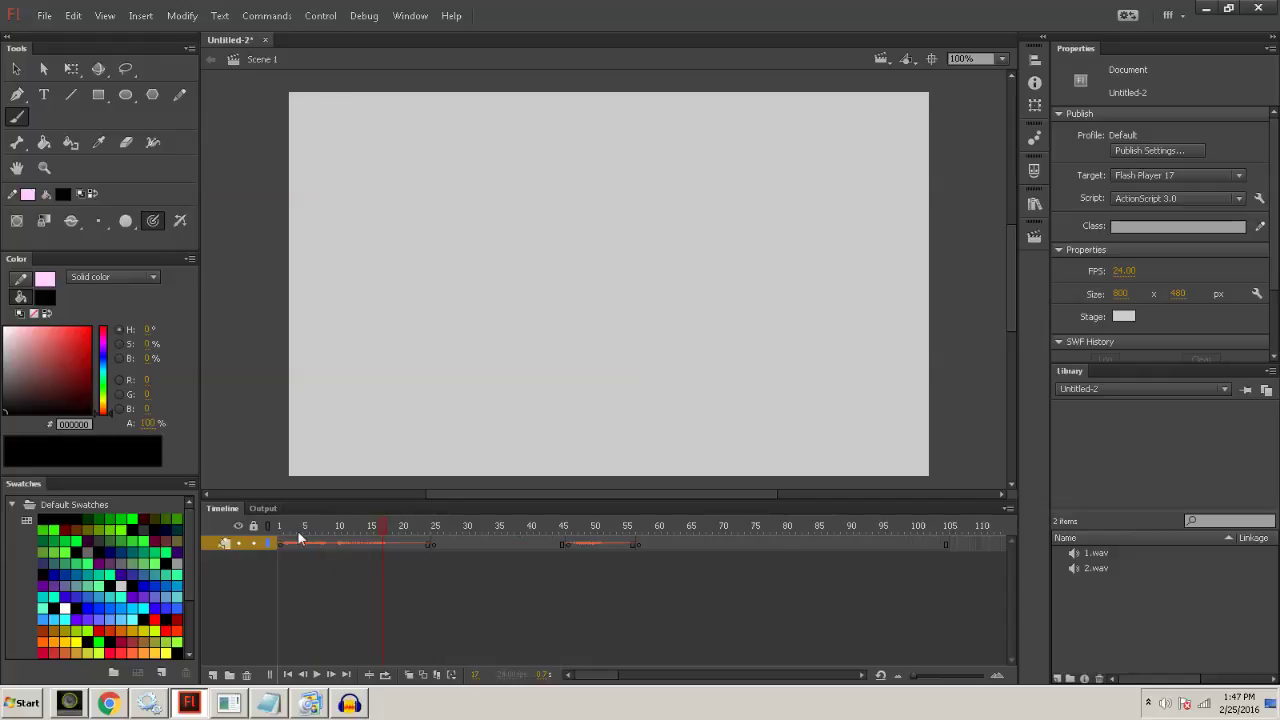
pyautogui.click(437, 556)
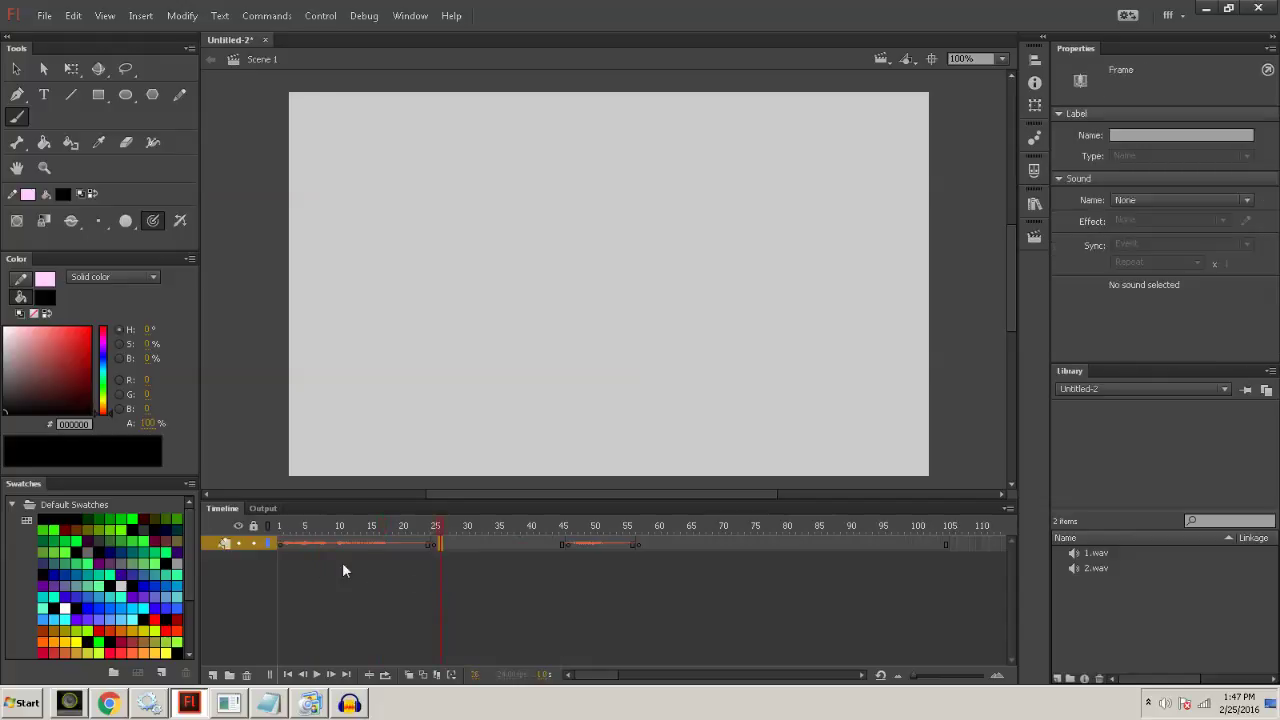
pyautogui.click(287, 525)
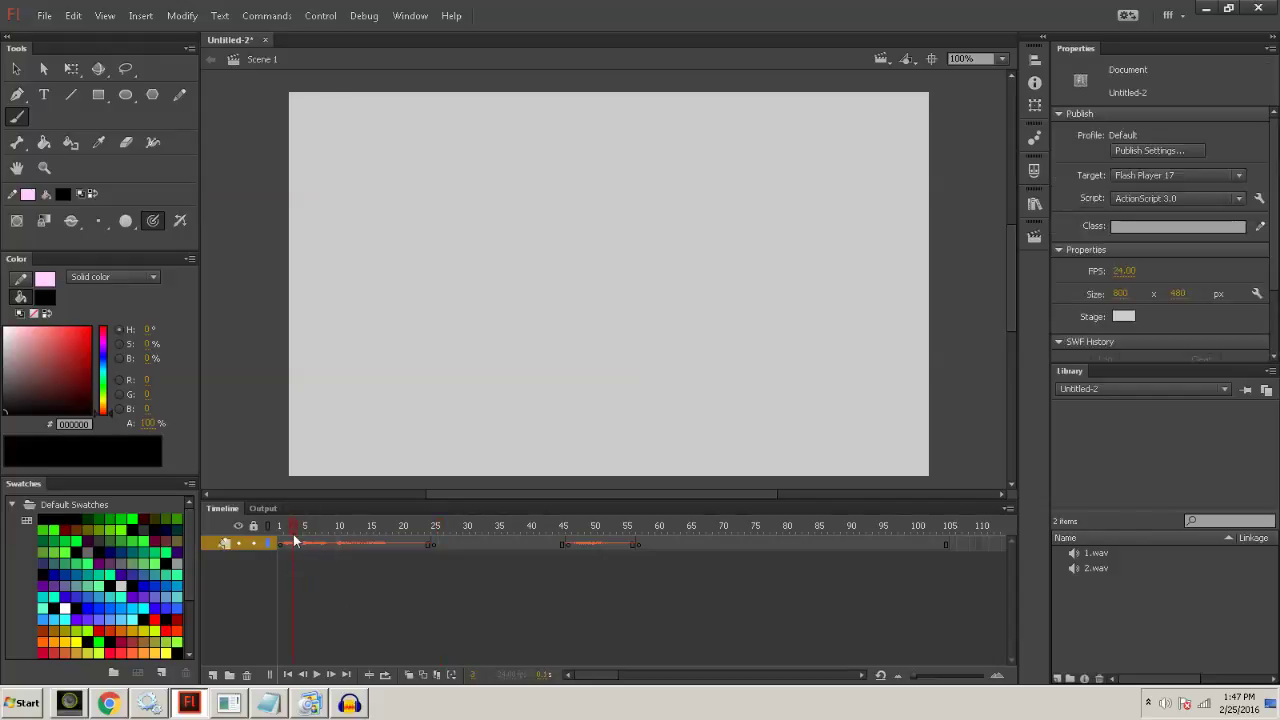
pyautogui.click(290, 524)
pyautogui.moveTo(337, 525); pyautogui.dragTo(706, 512)
pyautogui.click(697, 527)
# Scrub past the second sound clip and insert a keyframe at frame 82.
pyautogui.moveTo(504, 528); pyautogui.dragTo(772, 533)
pyautogui.click(799, 544)
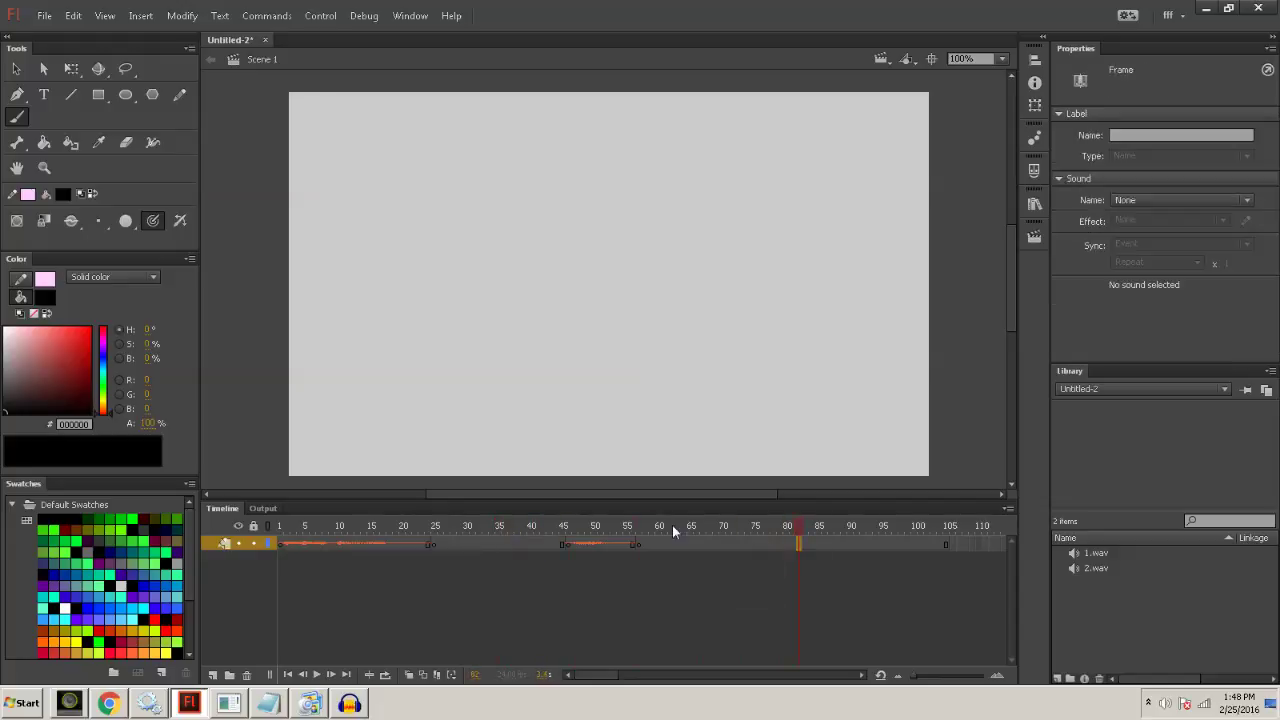
pyautogui.press('F6')
pyautogui.moveTo(357, 706)
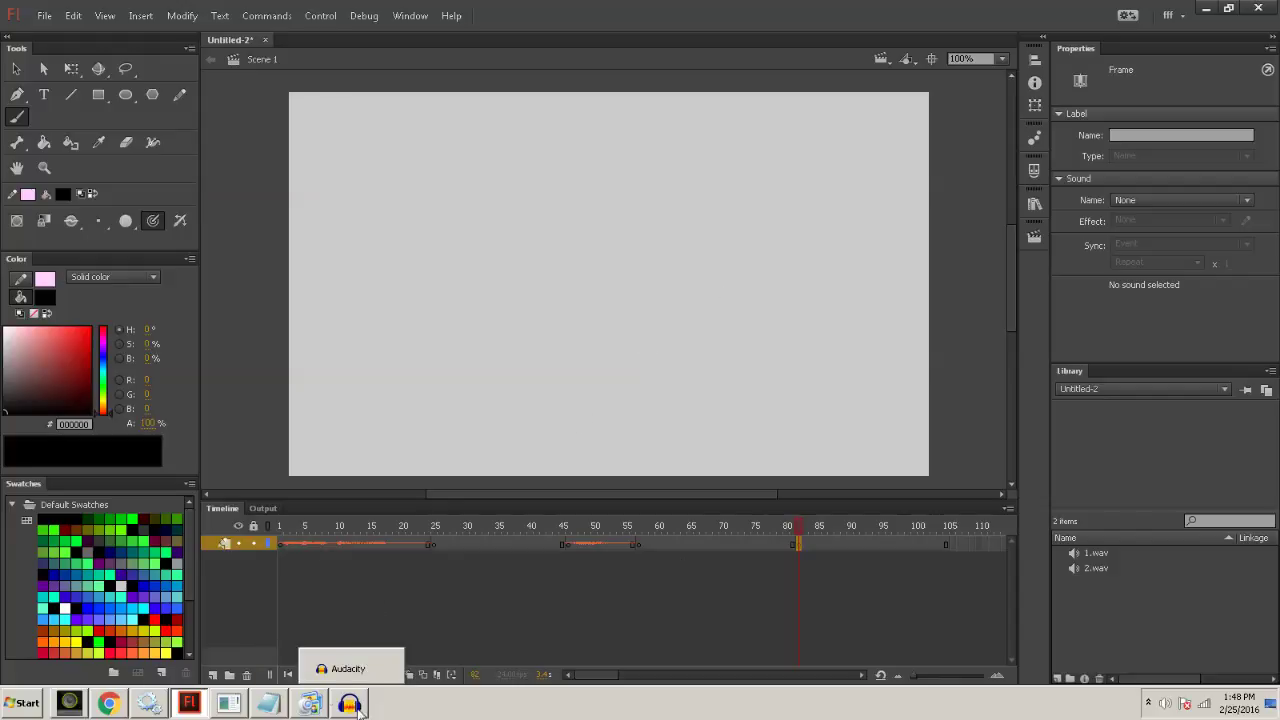
pyautogui.click(789, 542)
pyautogui.press('F5')
pyautogui.moveTo(330, 706)
# Import the sound file 3 from New folder (2) at the frame 82 keyframe.
pyautogui.click(520, 558)
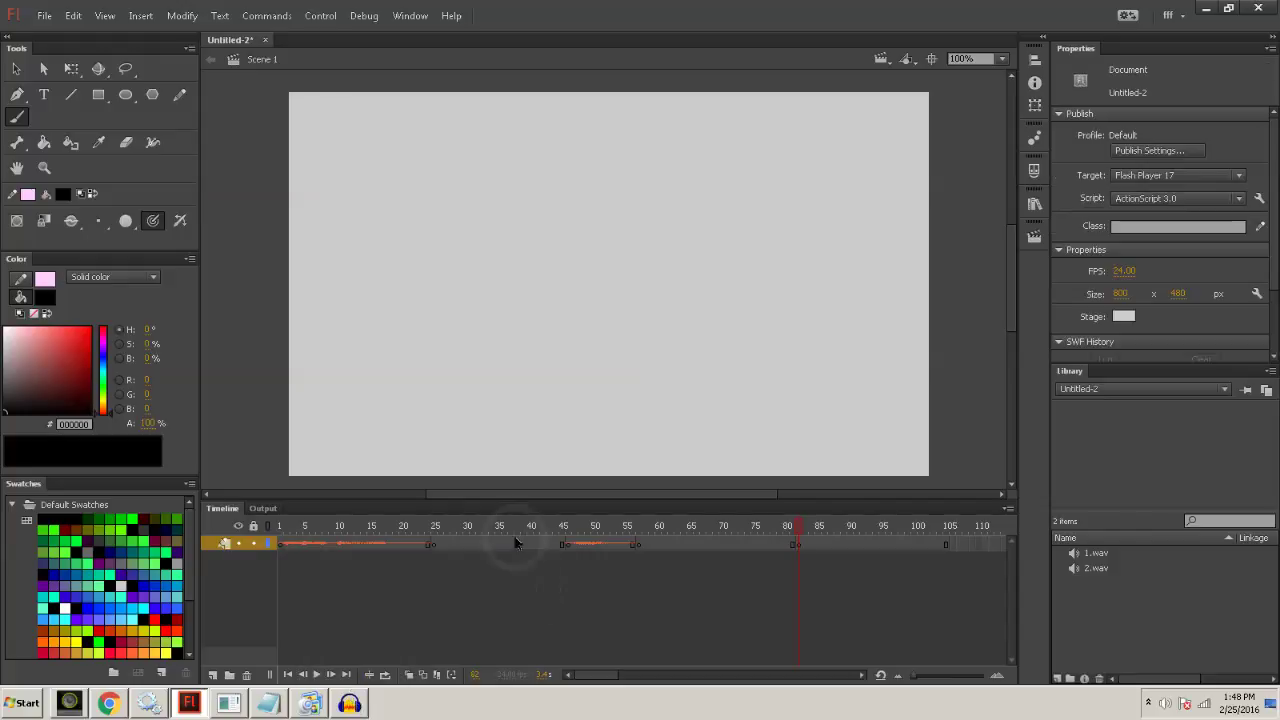
pyautogui.hotkey('ctrl', 'r')
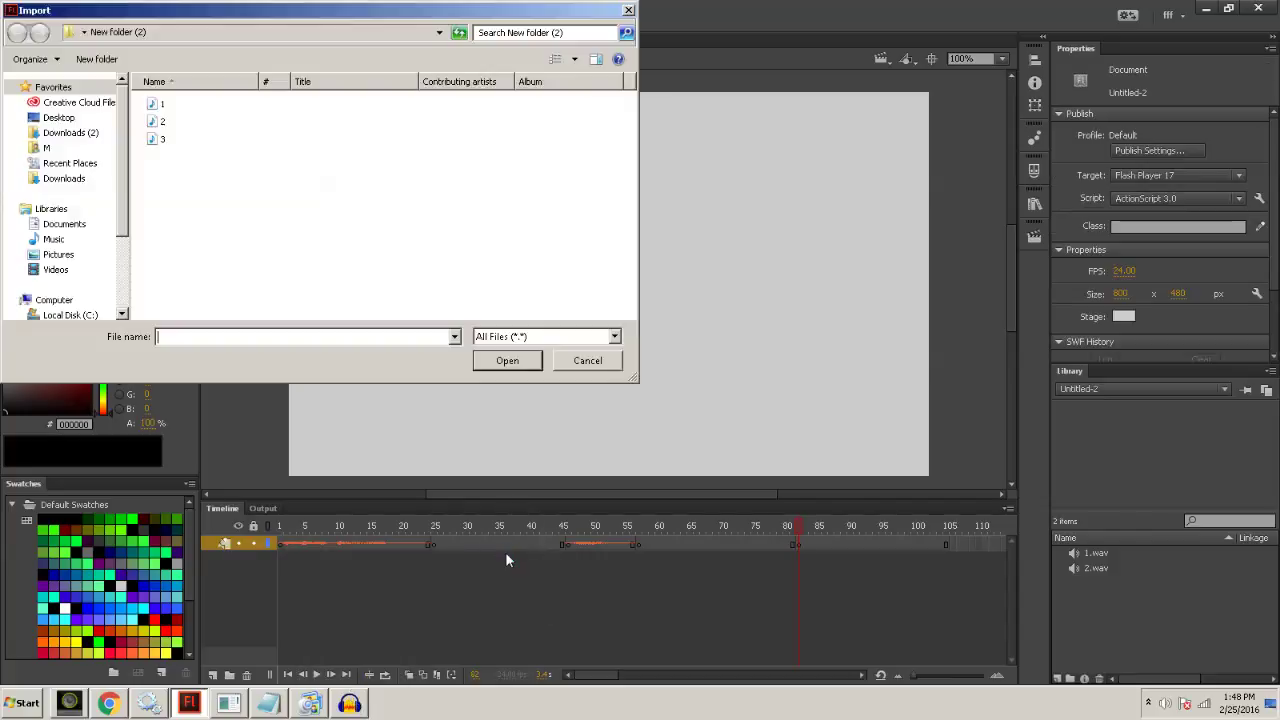
pyautogui.click(155, 140)
pyautogui.click(490, 362)
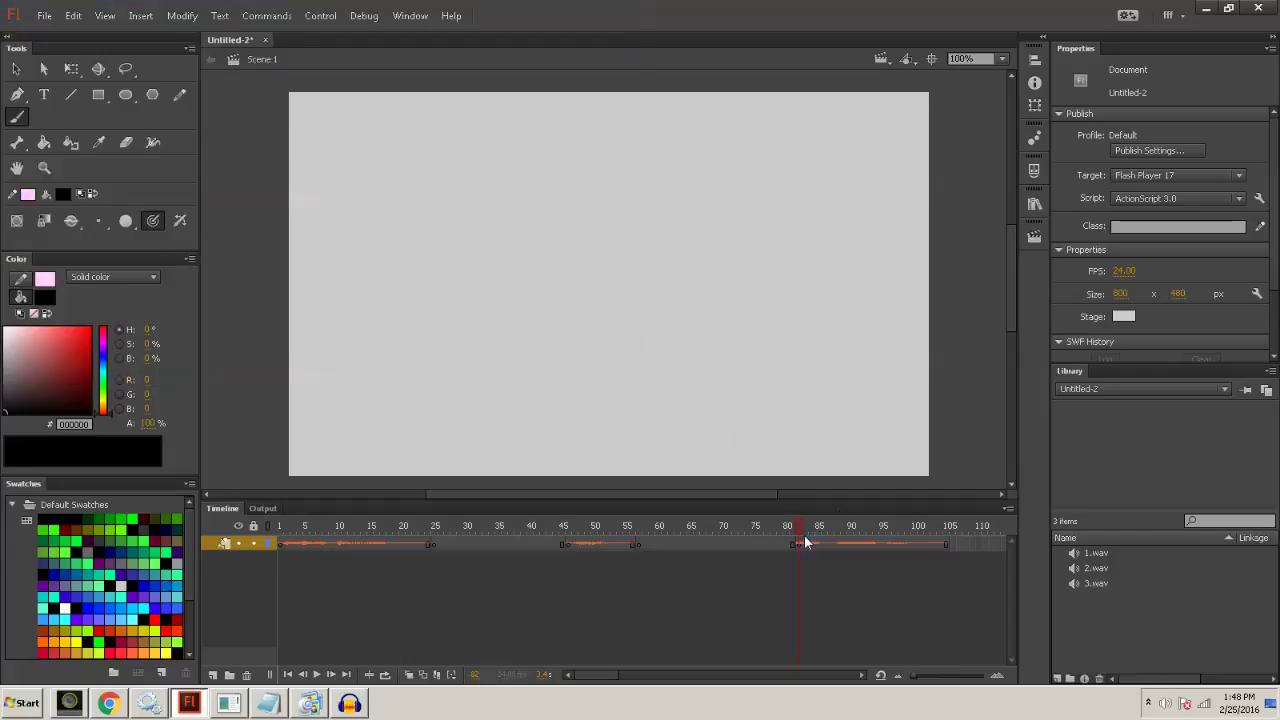
# Extend the layer to frame 165 and insert a blank keyframe at frame 109 to close off the third sound clip.
pyautogui.moveTo(598, 675); pyautogui.dragTo(620, 675)
pyautogui.click(979, 545)
pyautogui.click(871, 588)
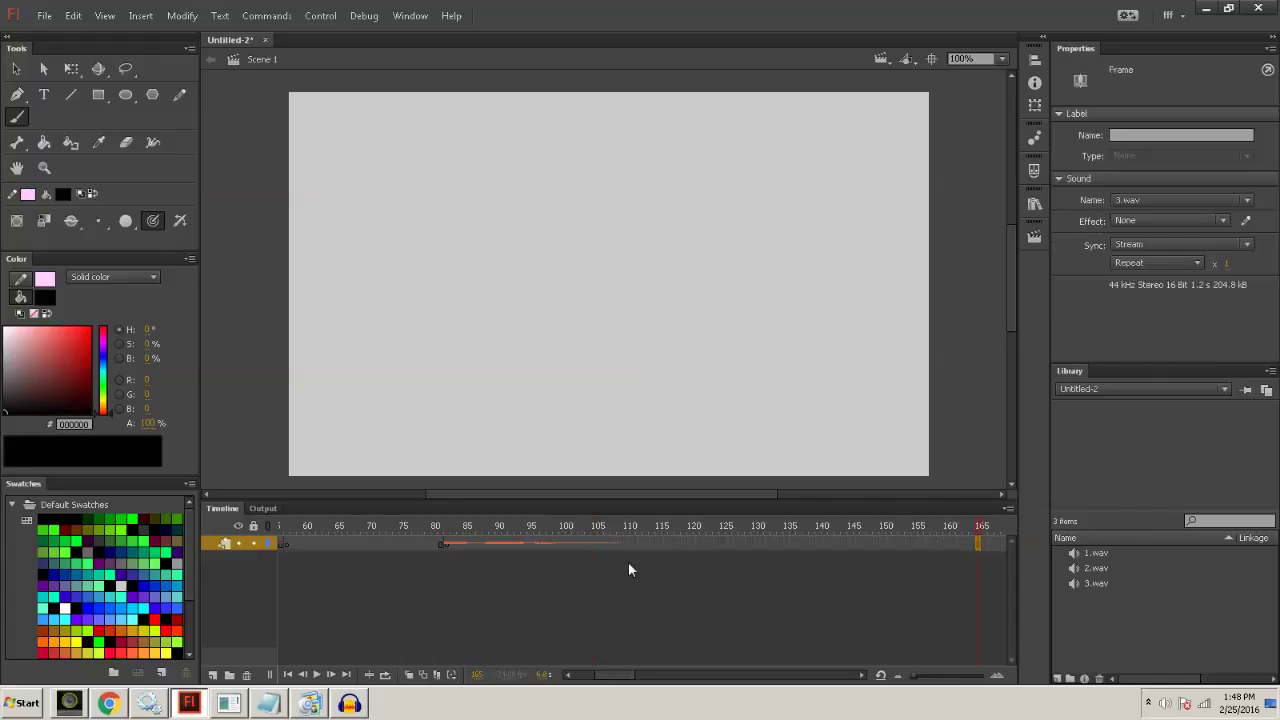
pyautogui.click(540, 617)
# Scrub the timeline from the start through all three sound clips and the empty frames beyond to check their spacing.
pyautogui.click(569, 674)
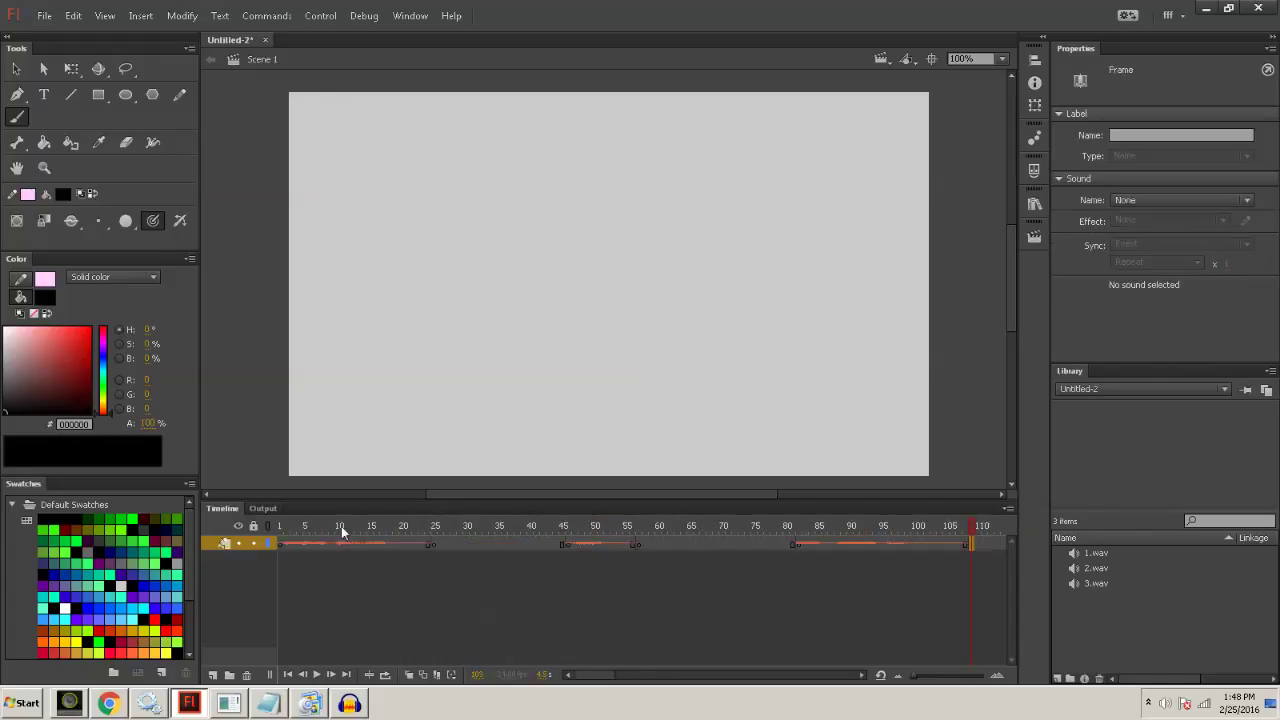
pyautogui.click(313, 526)
pyautogui.click(598, 675)
pyautogui.click(477, 524)
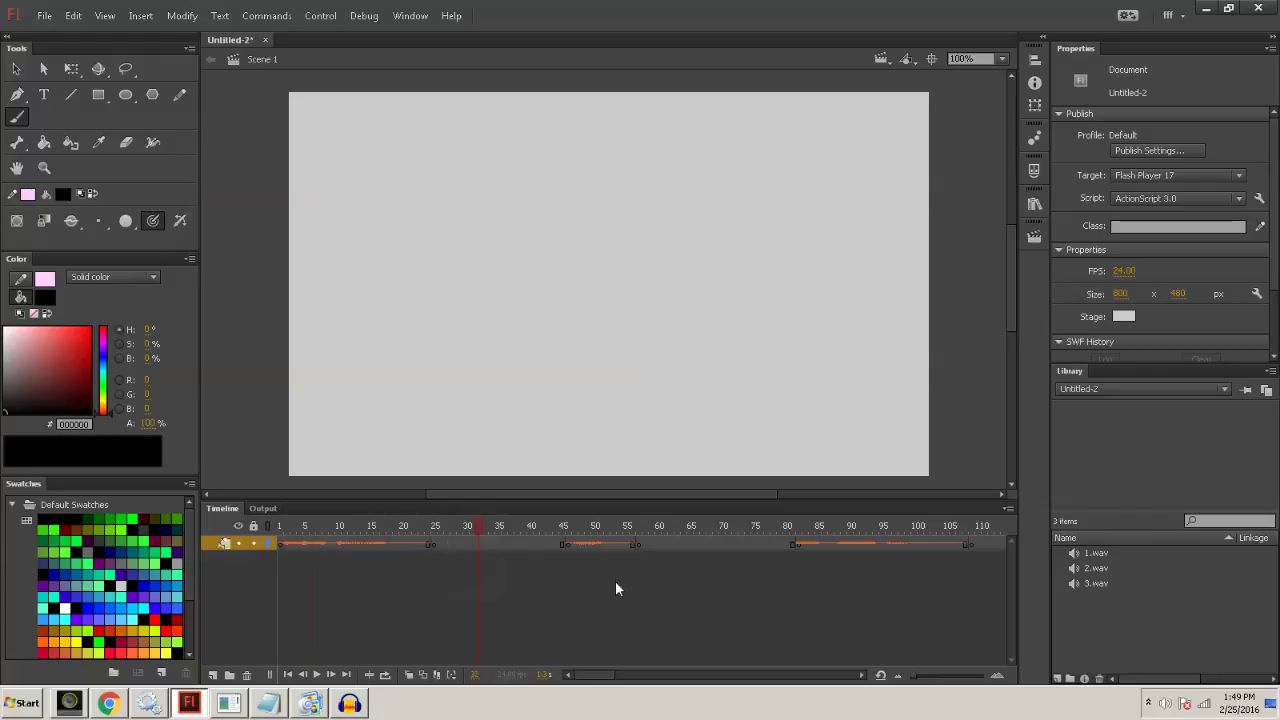
pyautogui.moveTo(594, 675); pyautogui.dragTo(612, 646)
pyautogui.moveTo(462, 541); pyautogui.dragTo(482, 560)
pyautogui.click(566, 676)
pyautogui.click(303, 541)
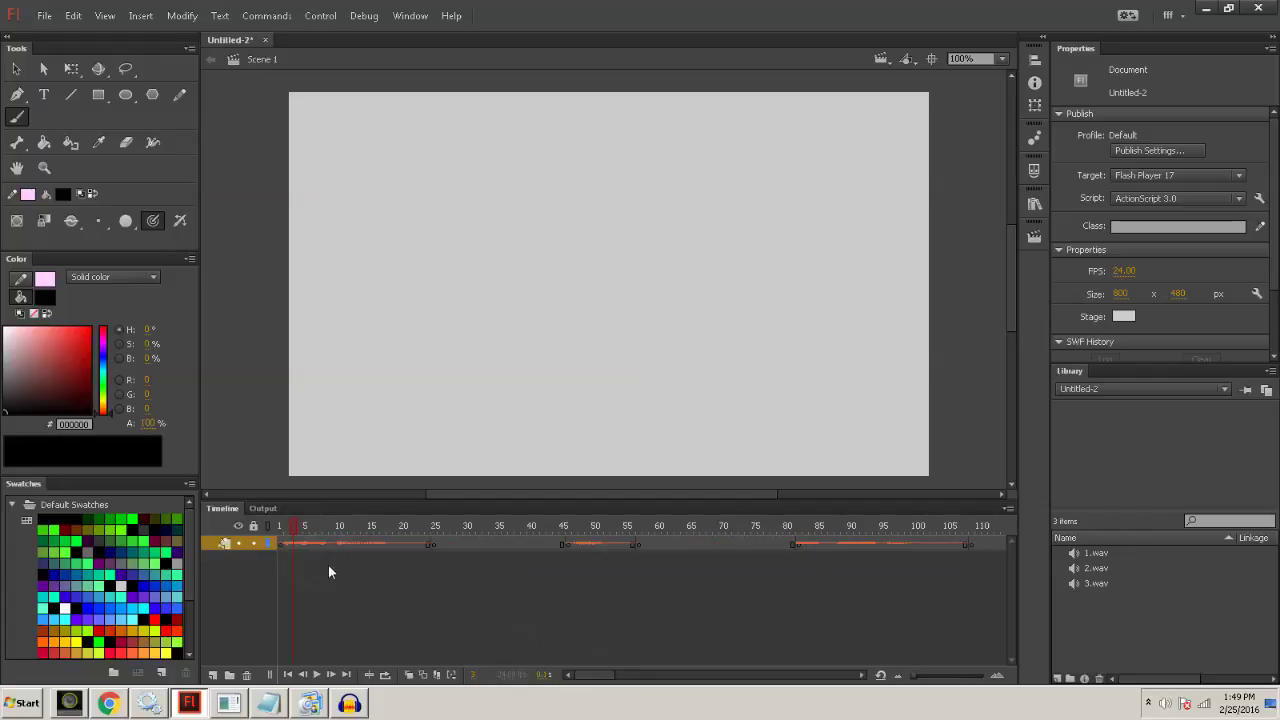
pyautogui.click(293, 525)
pyautogui.moveTo(356, 526); pyautogui.dragTo(507, 512)
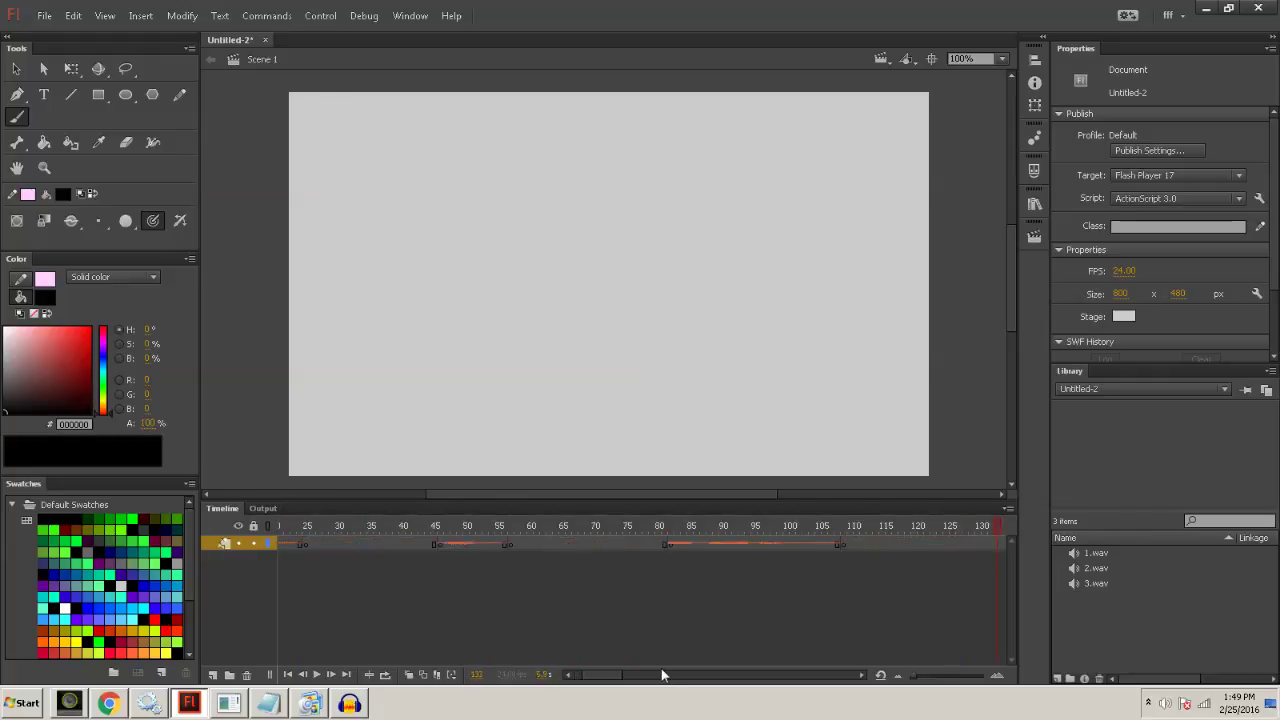
pyautogui.moveTo(604, 674)
pyautogui.mouseDown()
pyautogui.moveTo(620, 674)
pyautogui.moveTo(594, 680)
pyautogui.mouseUp()
pyautogui.moveTo(664, 545)
pyautogui.mouseDown()
pyautogui.moveTo(1007, 523)
pyautogui.moveTo(913, 508)
pyautogui.moveTo(897, 530)
pyautogui.mouseUp()
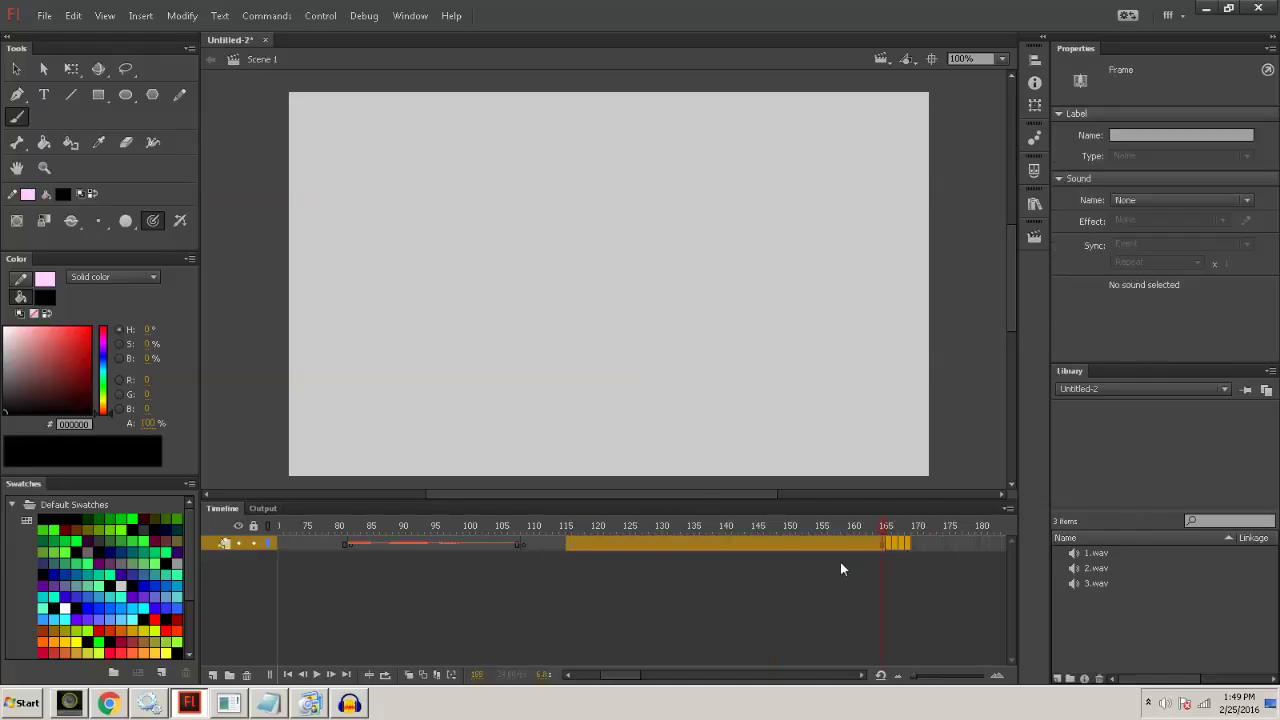
# Check the script in Notepad for the next line, then insert a keyframe at frame 121 in Flash.
pyautogui.click(272, 703)
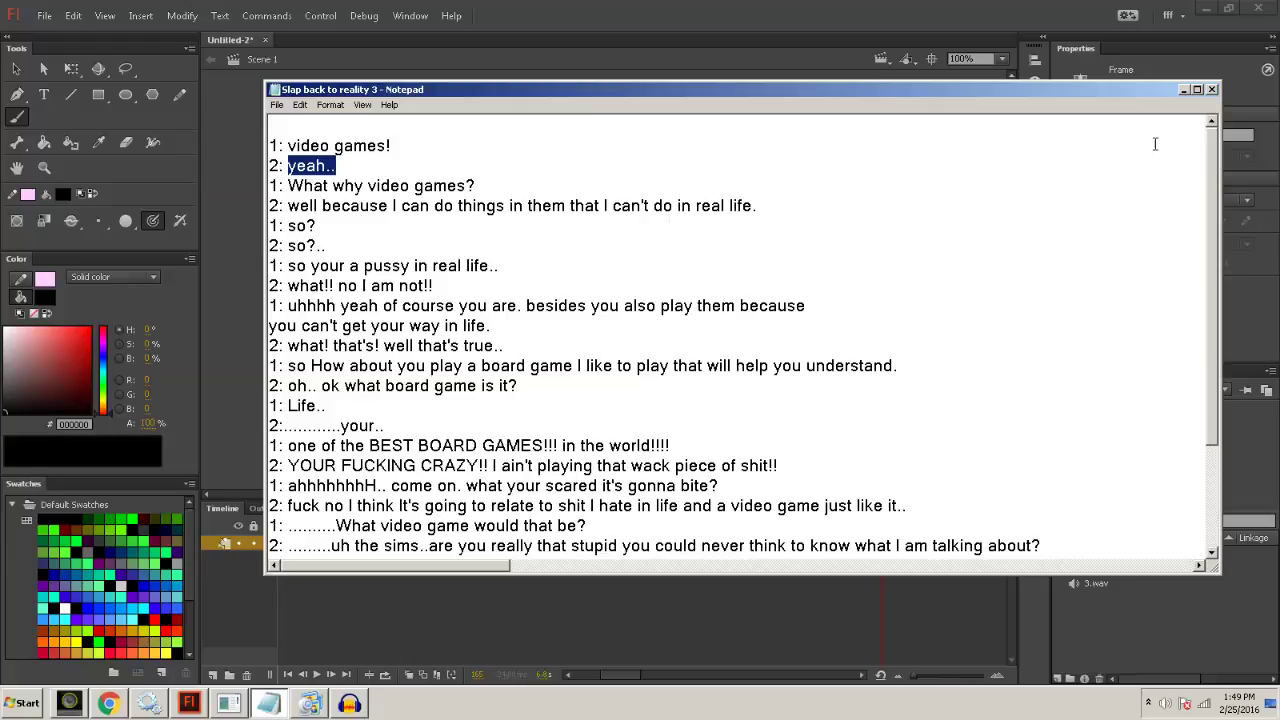
pyautogui.click(1174, 112)
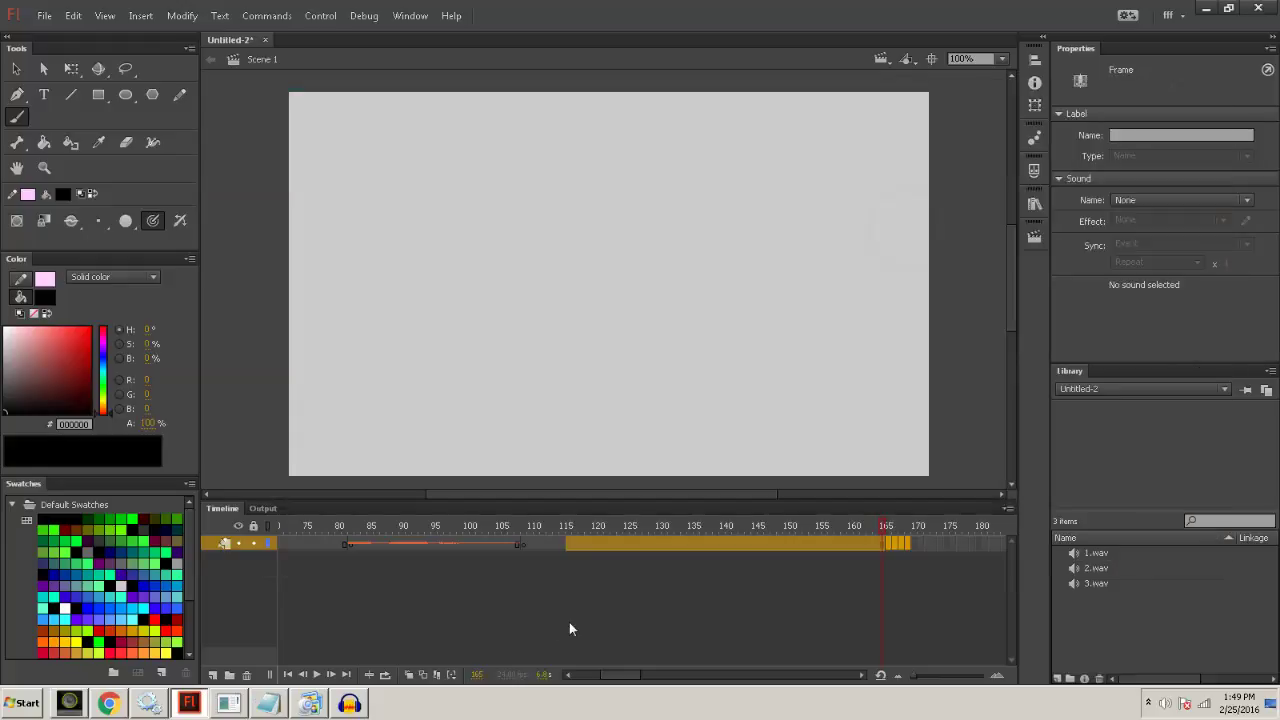
pyautogui.click(503, 525)
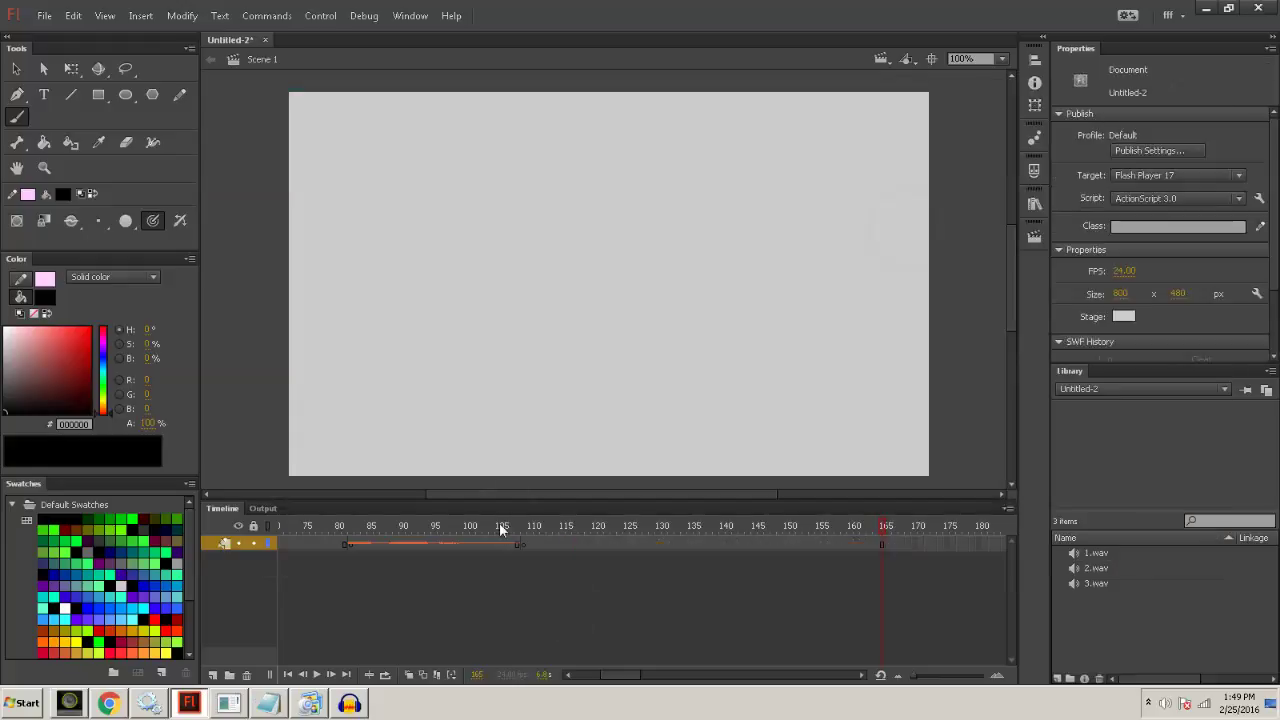
pyautogui.click(599, 545)
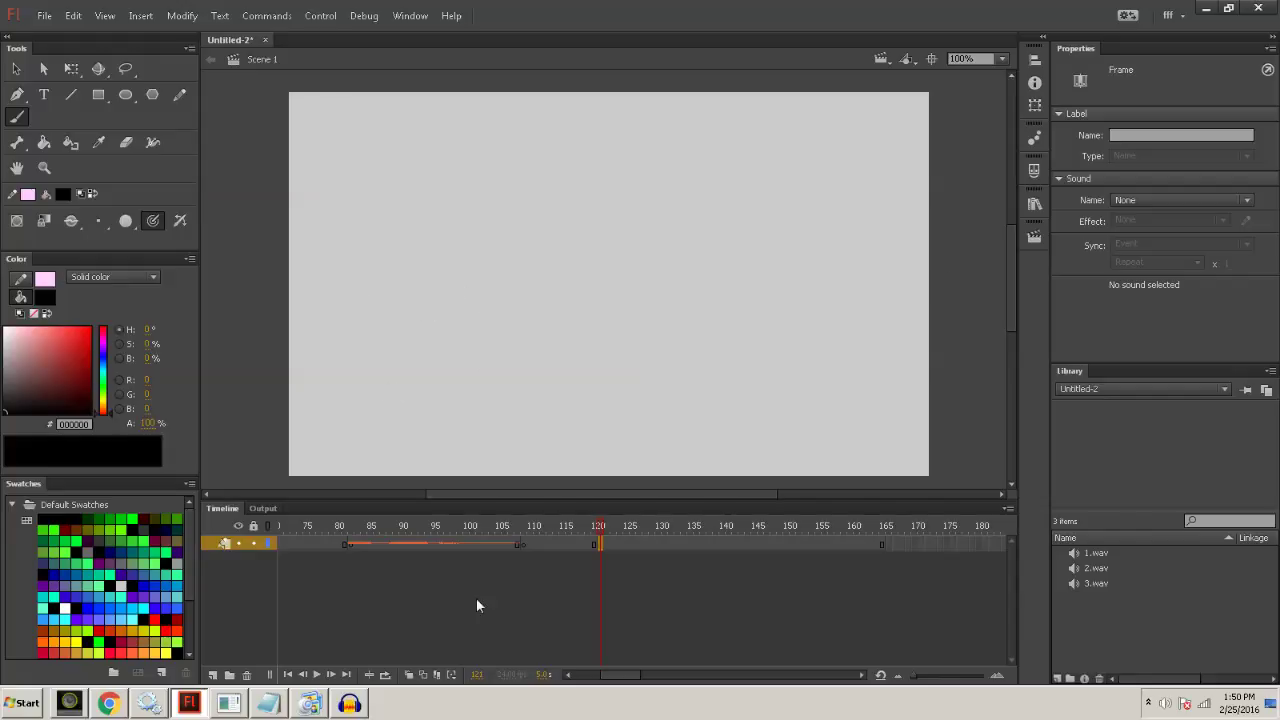
# Switch to Audacity and find the next script line, "well because I can do things in them that I can't do in real life", in Notepad.
pyautogui.rightClick(350, 704)
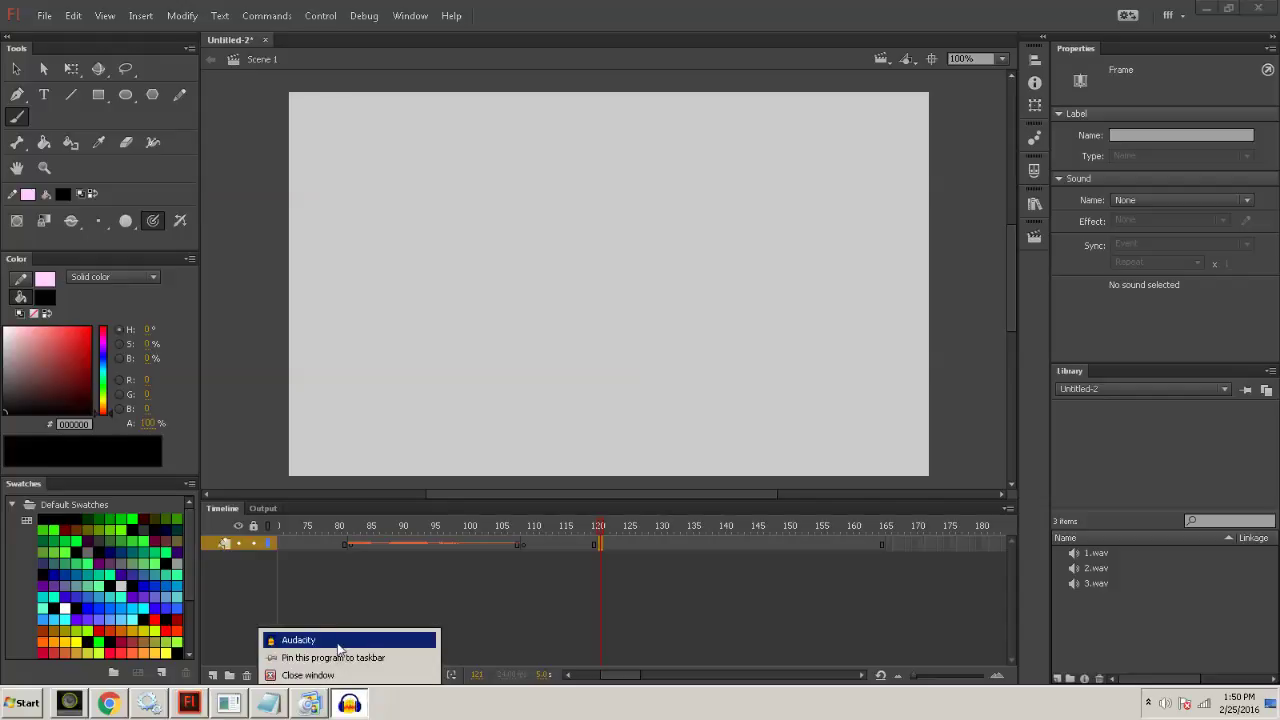
pyautogui.click(345, 704)
pyautogui.moveTo(345, 706)
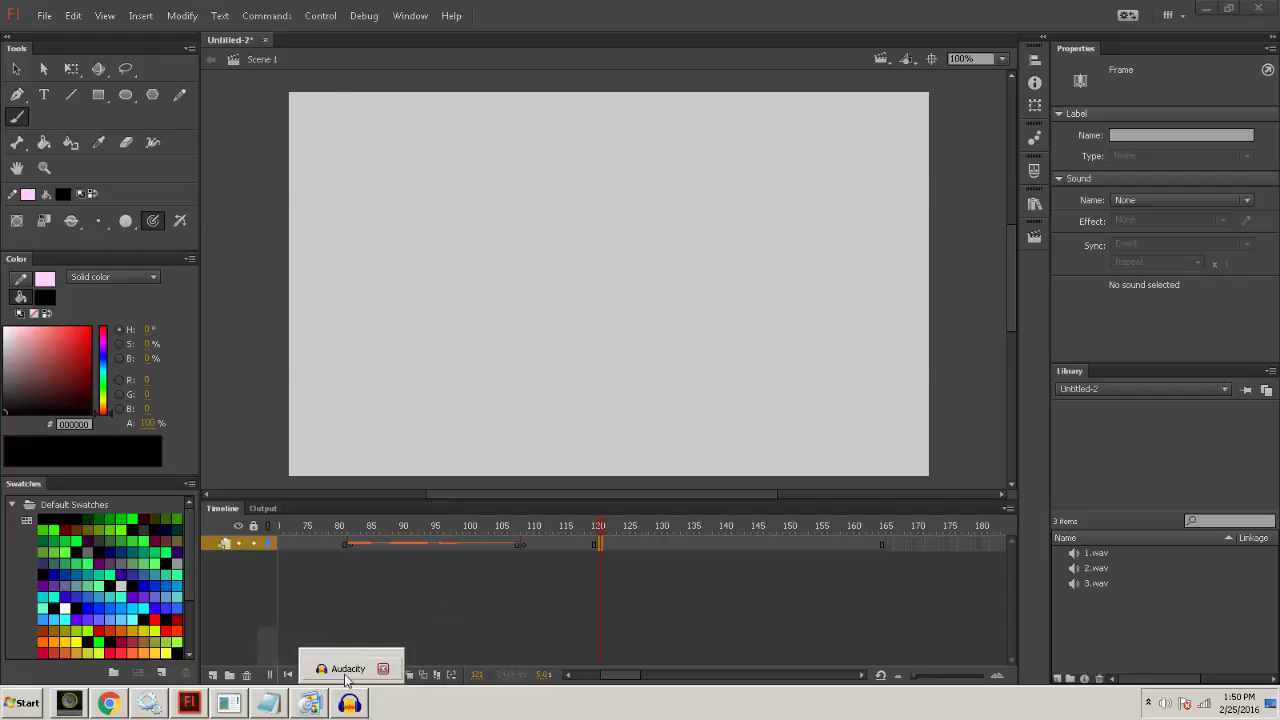
pyautogui.click(355, 670)
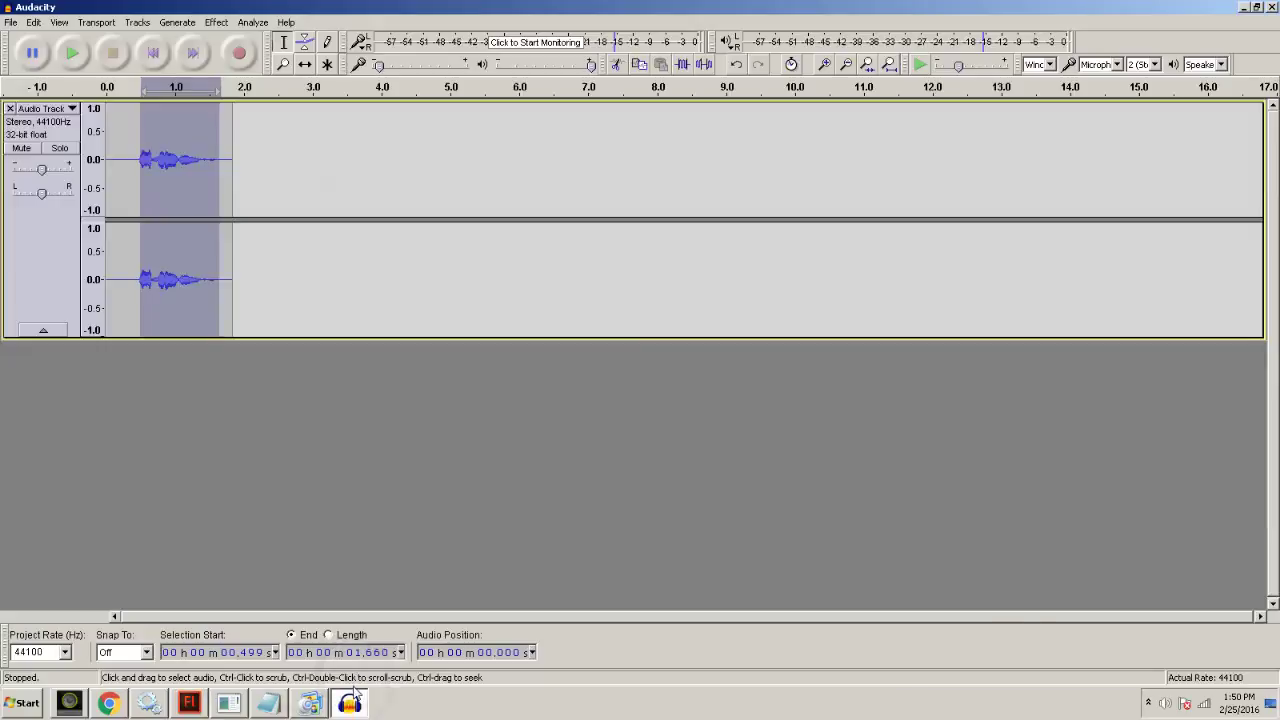
pyautogui.click(270, 703)
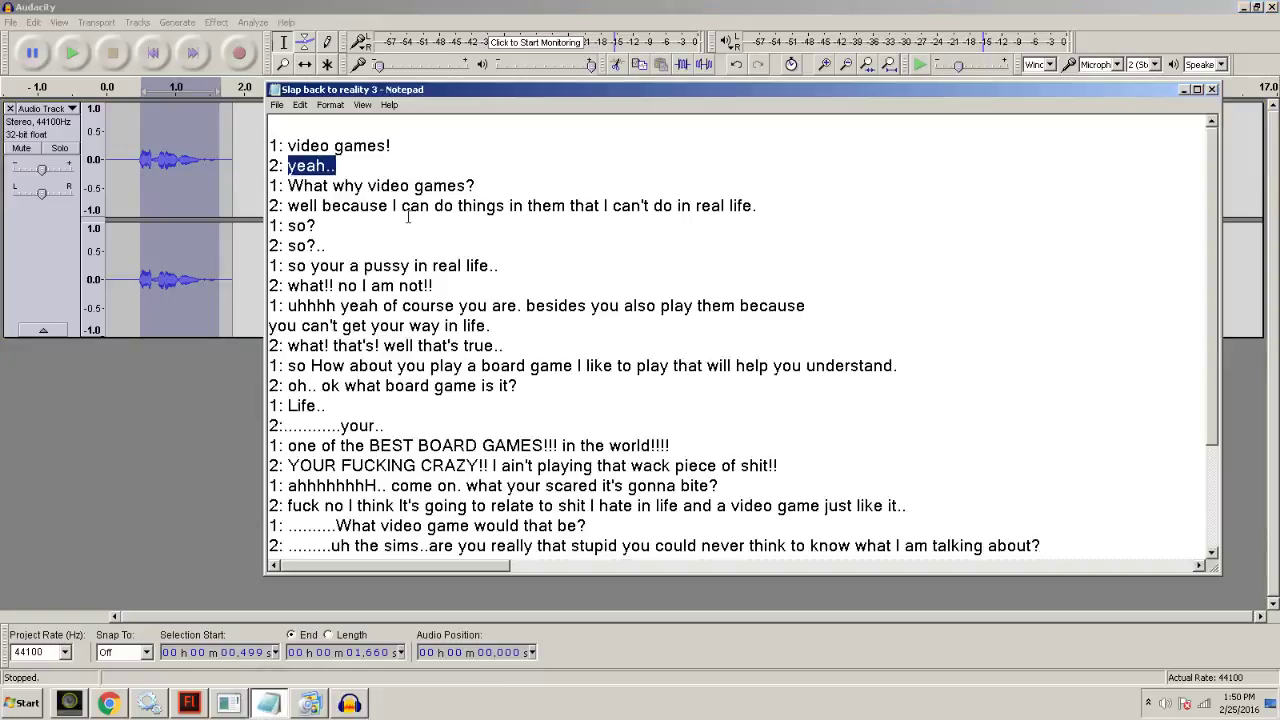
pyautogui.click(373, 205)
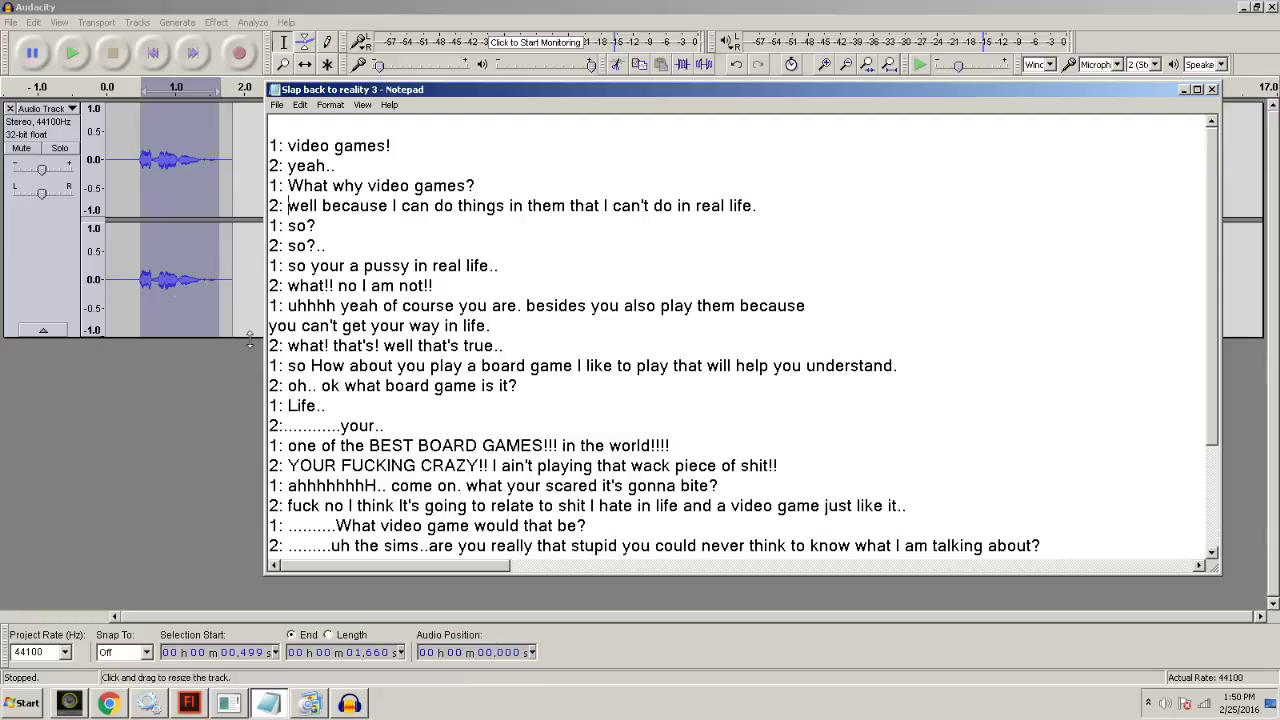
# Discard the previous take in Audacity and record the line "well because I can do things in them that I can't do in real life".
pyautogui.click(9, 109)
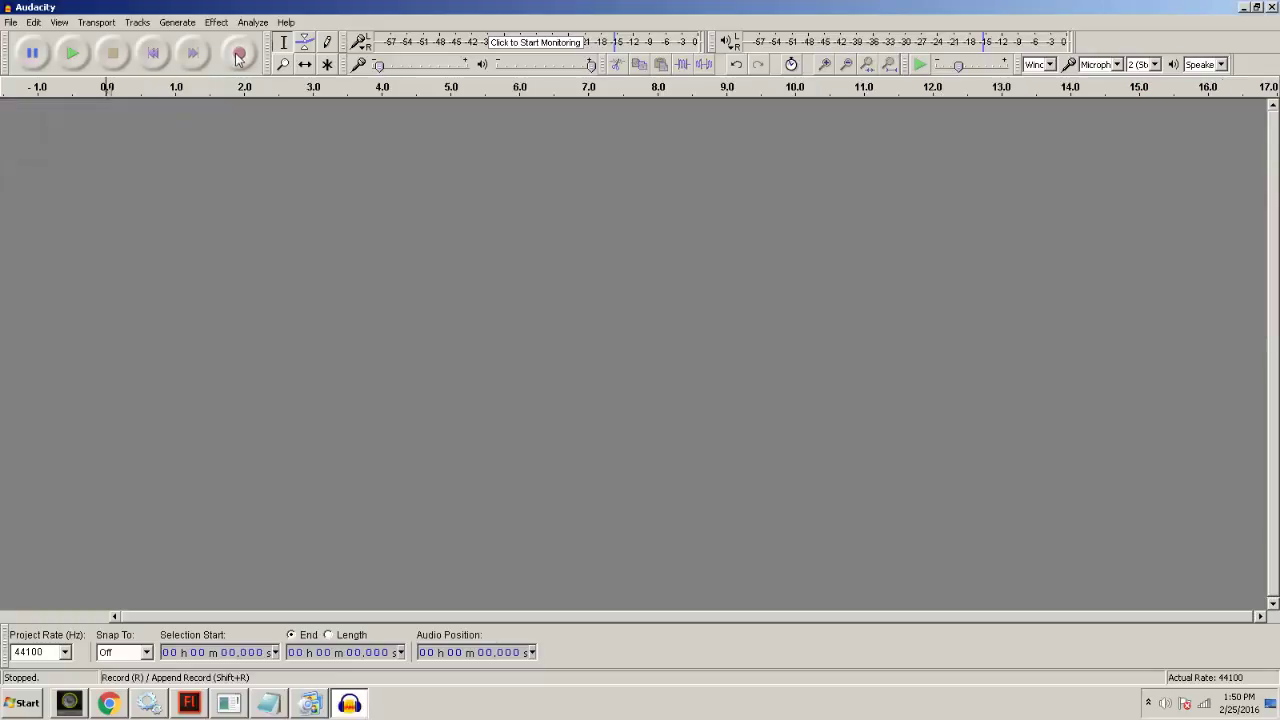
pyautogui.press('r')
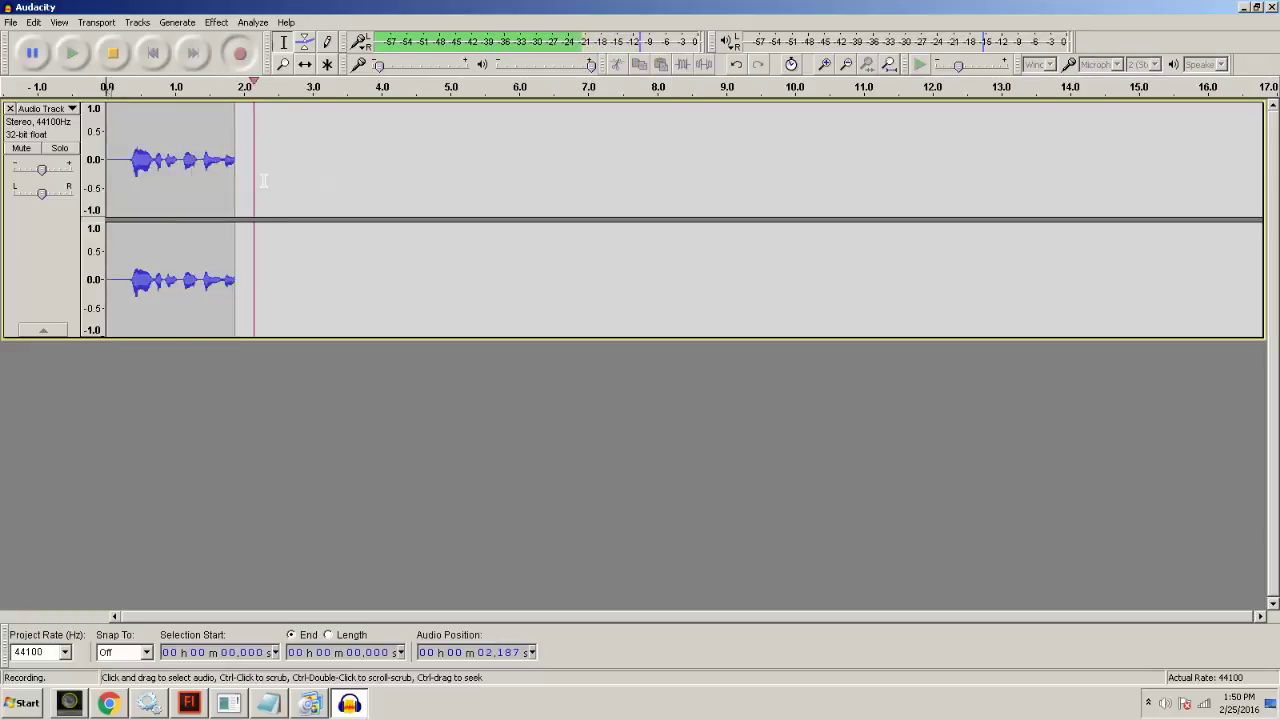
pyautogui.click(114, 53)
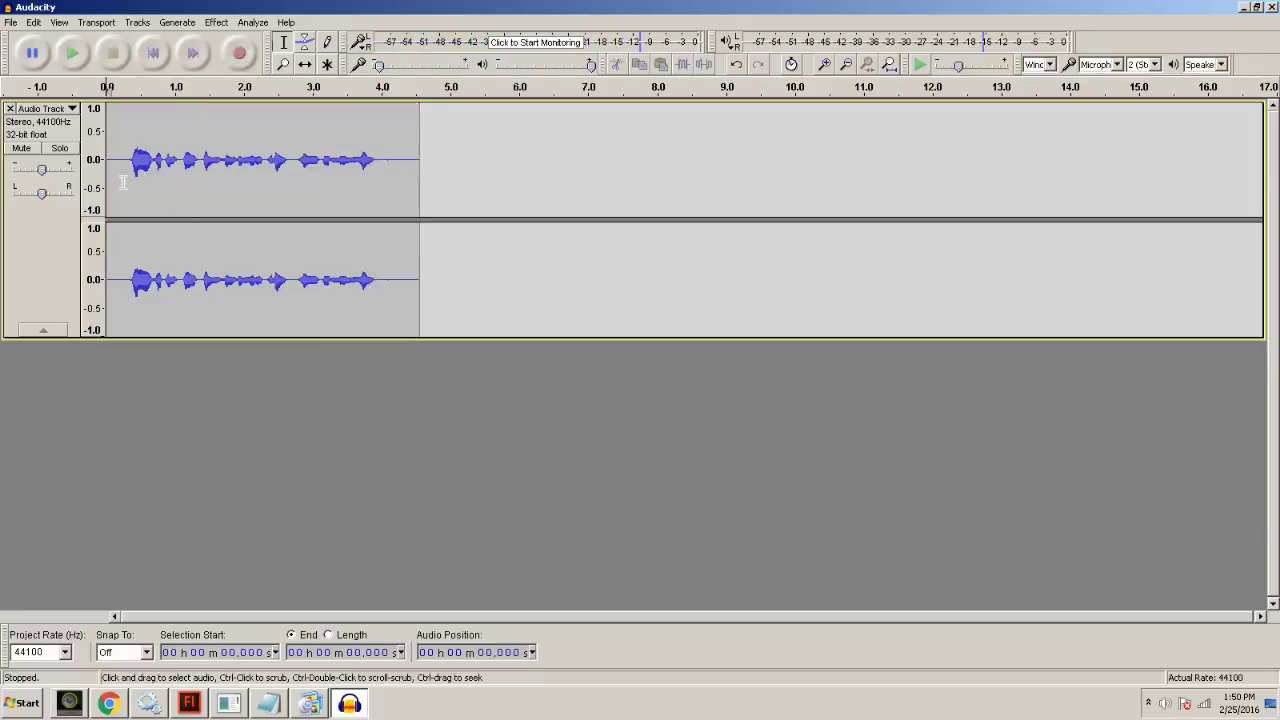
# Select the spoken part from about 0.36 s to 3.97 s and export the selection as WAV file 4 in New folder (2).
pyautogui.moveTo(131, 176); pyautogui.dragTo(378, 200)
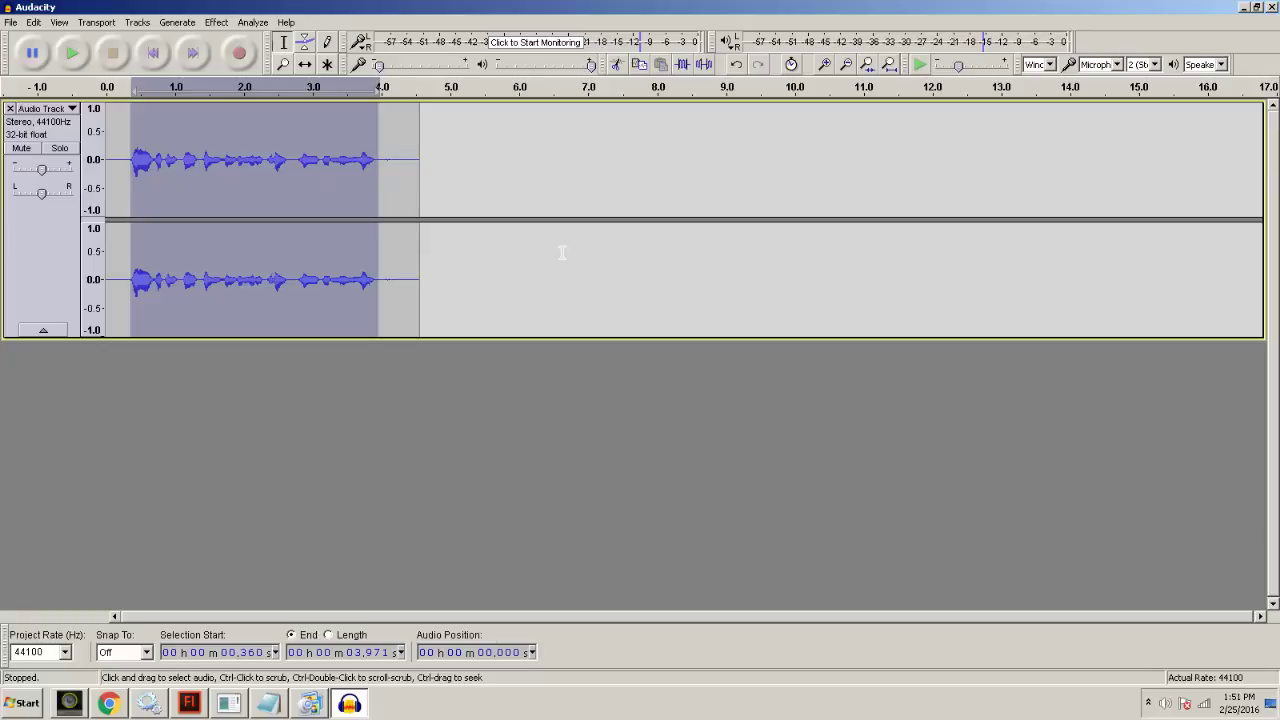
pyautogui.click(11, 22)
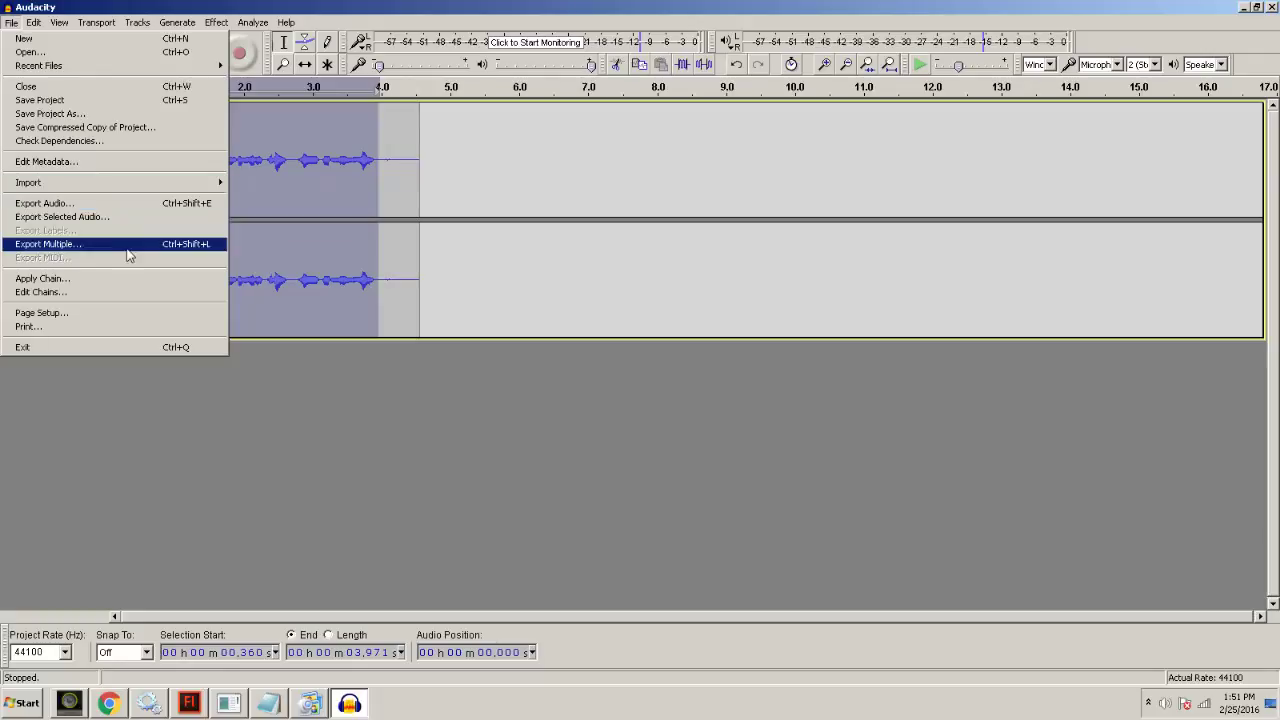
pyautogui.click(60, 218)
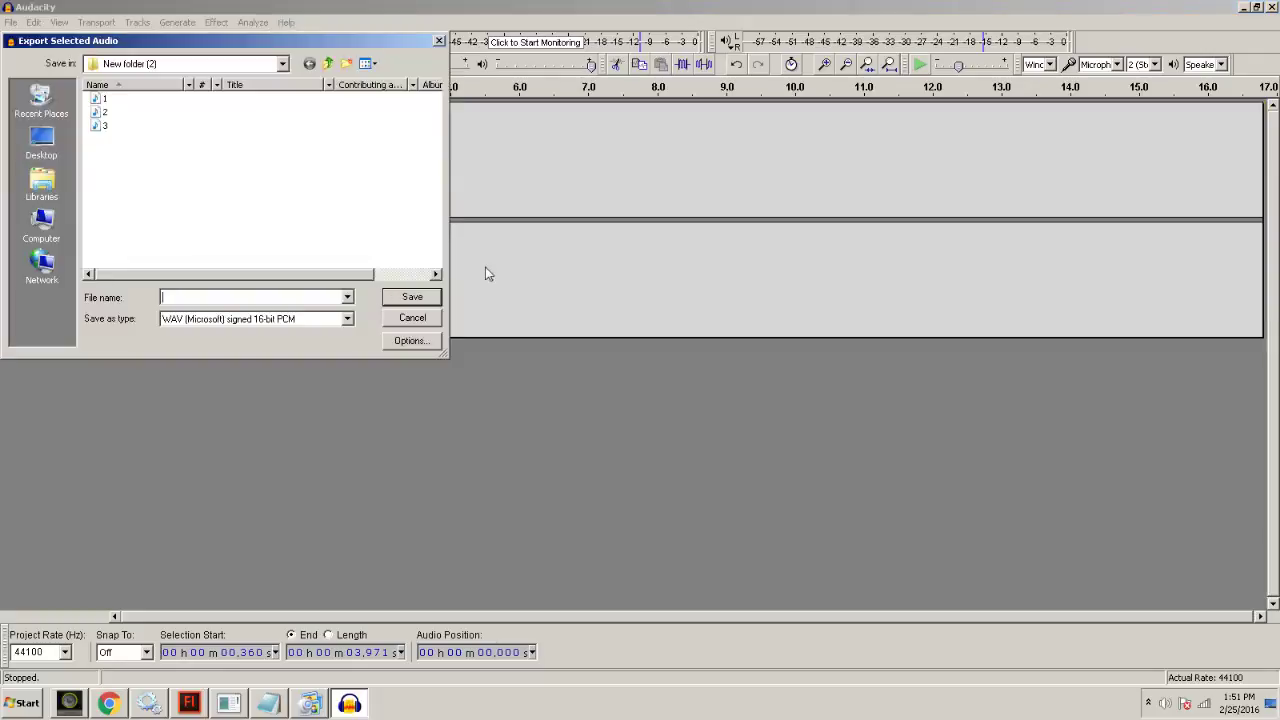
pyautogui.click(420, 298)
pyautogui.click(488, 439)
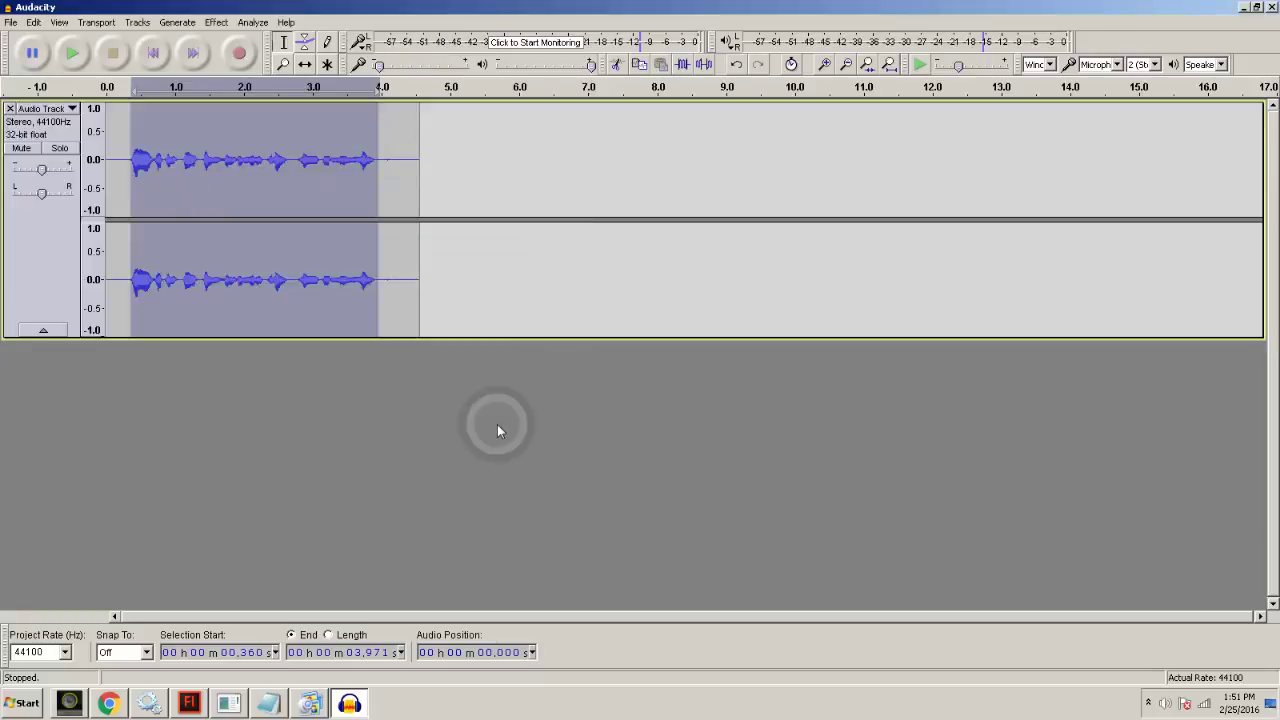
# Return to Flash and import the sound file 4 from New folder (2) at the frame 121 keyframe.
pyautogui.click(1241, 7)
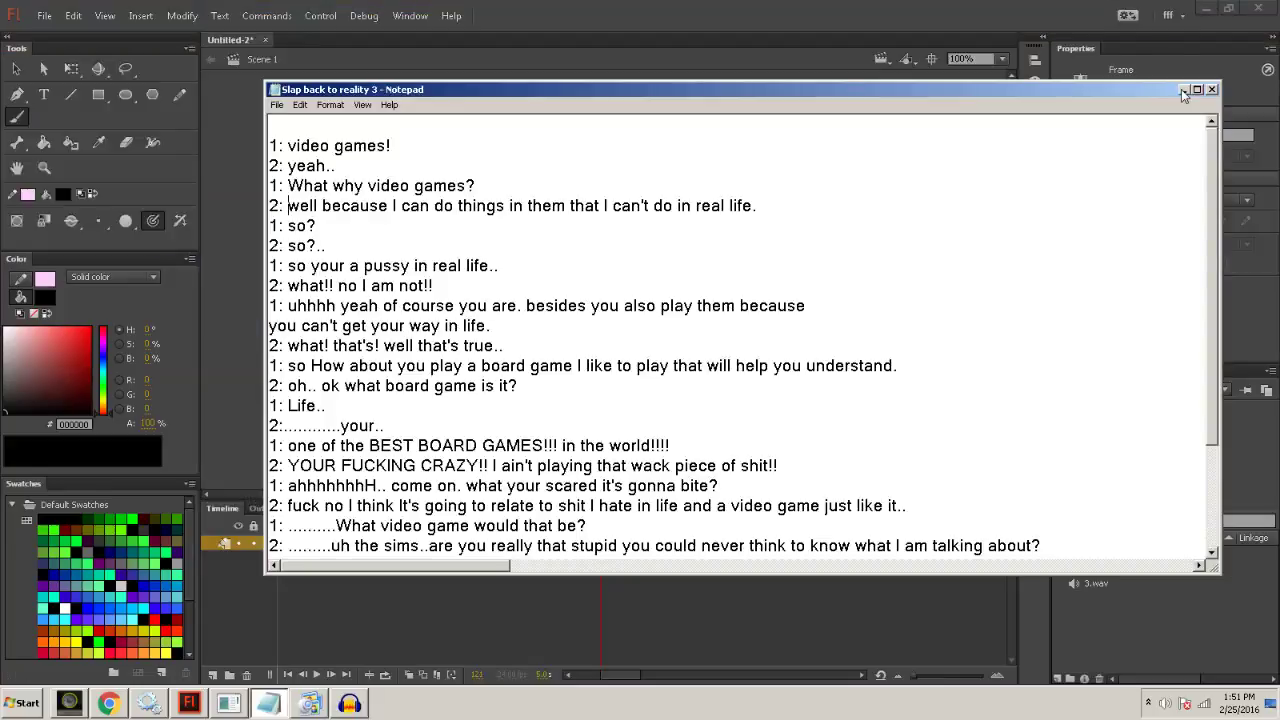
pyautogui.click(1183, 90)
pyautogui.moveTo(310, 702)
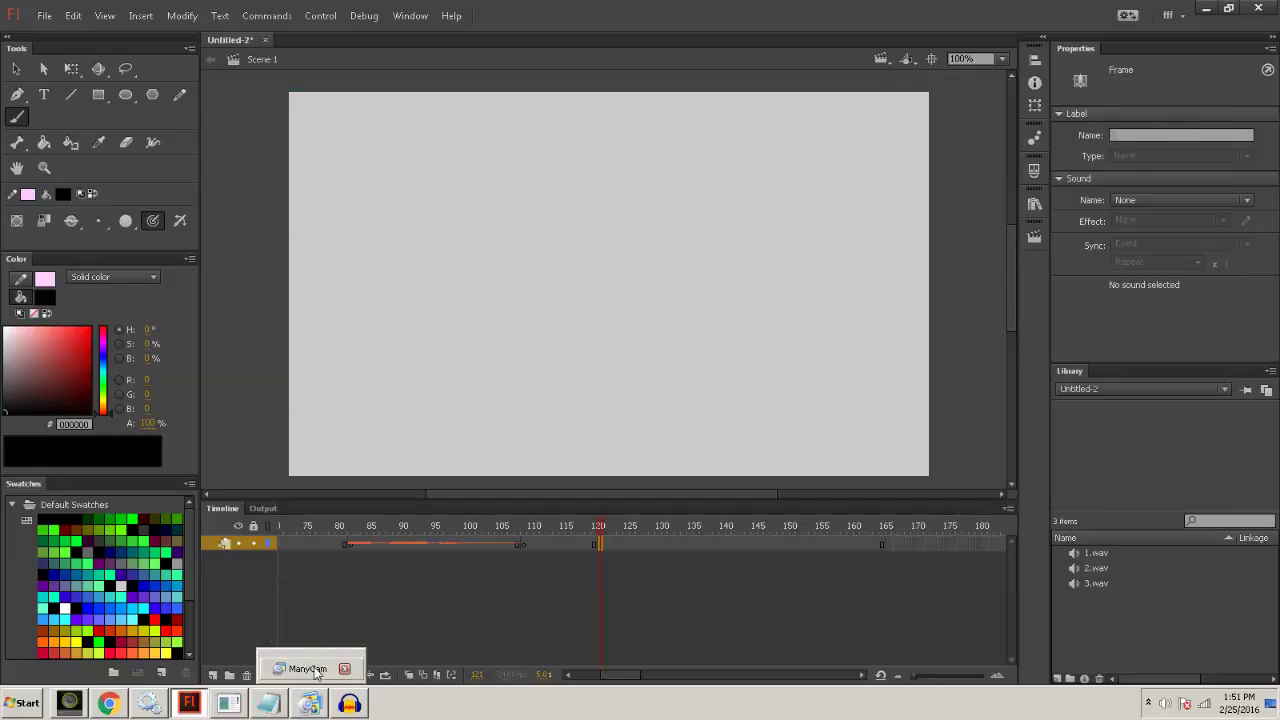
pyautogui.click(316, 670)
pyautogui.click(976, 176)
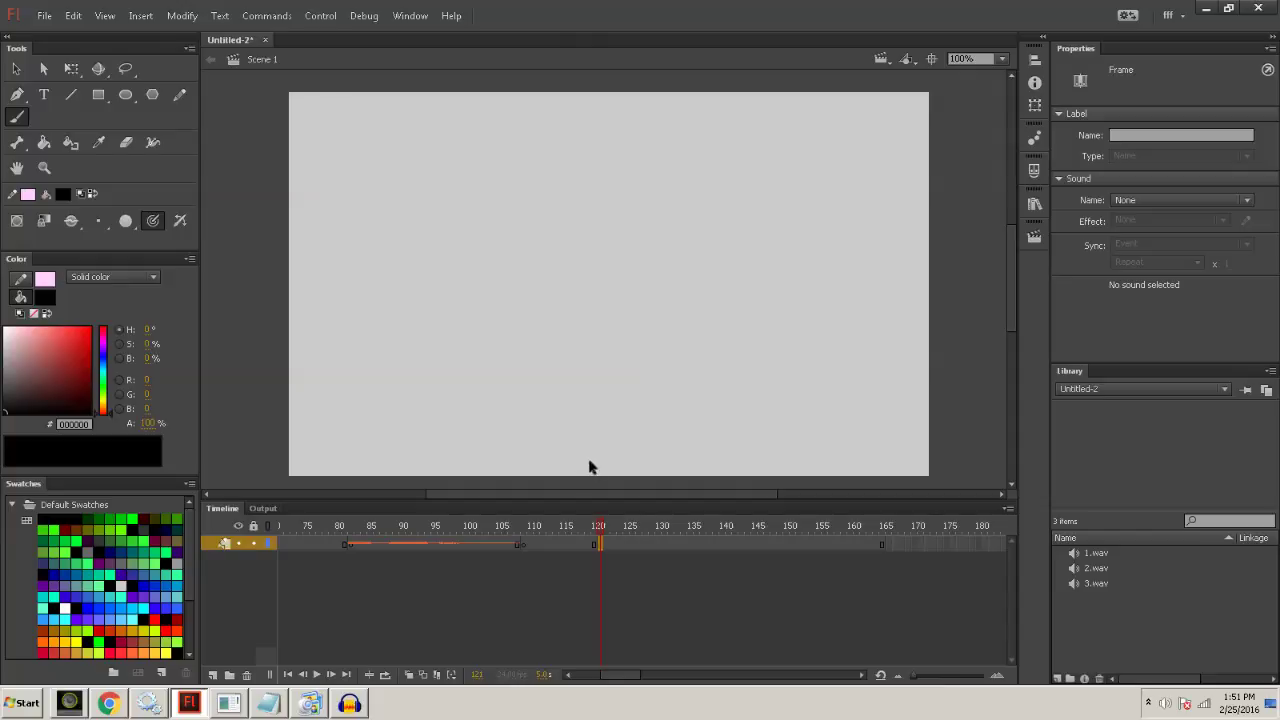
pyautogui.hotkey('ctrl', 'r')
pyautogui.click(168, 158)
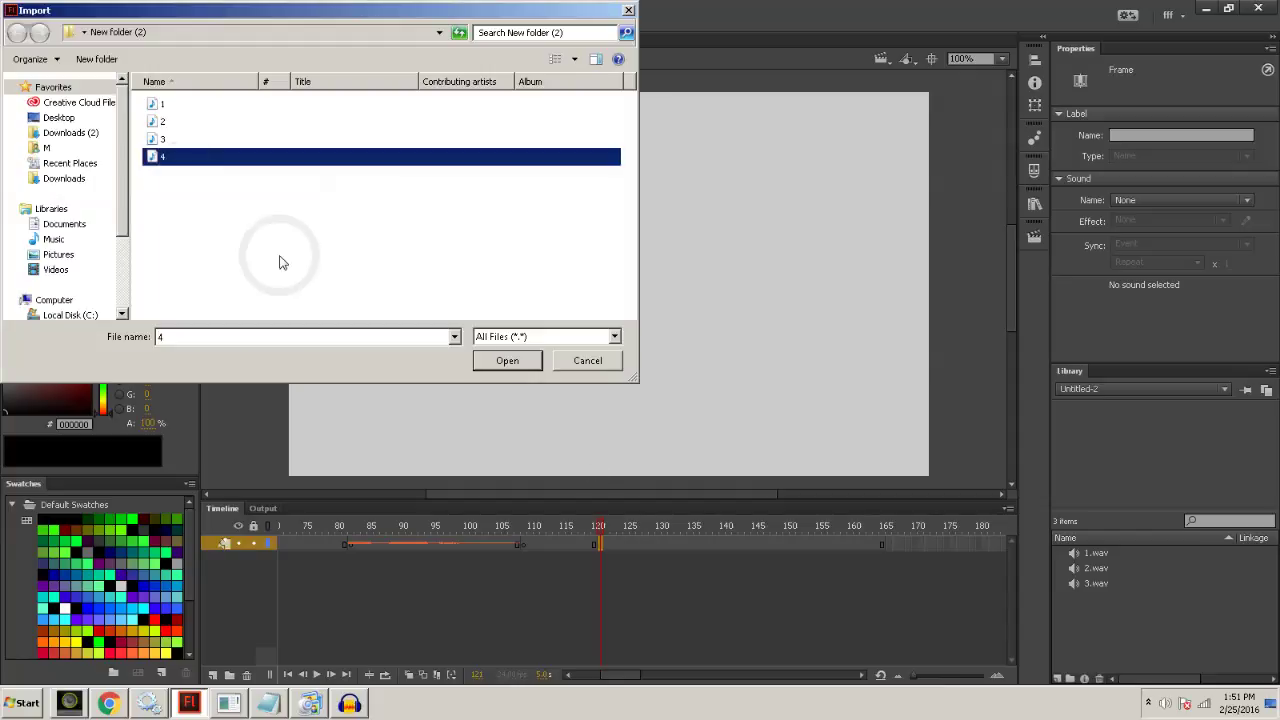
pyautogui.click(505, 362)
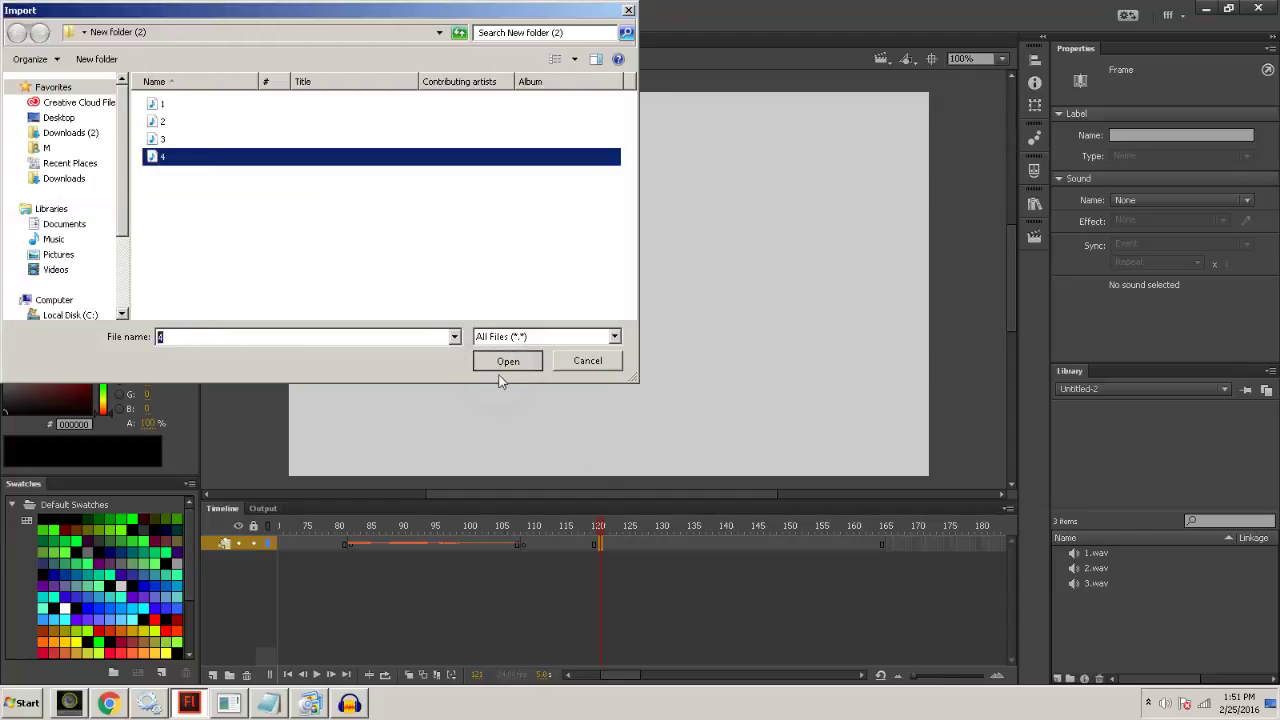
# Extend the sound layer to frame 220 and insert a blank keyframe at frame 207 to close off the fourth sound clip.
pyautogui.moveTo(599, 527); pyautogui.dragTo(670, 523)
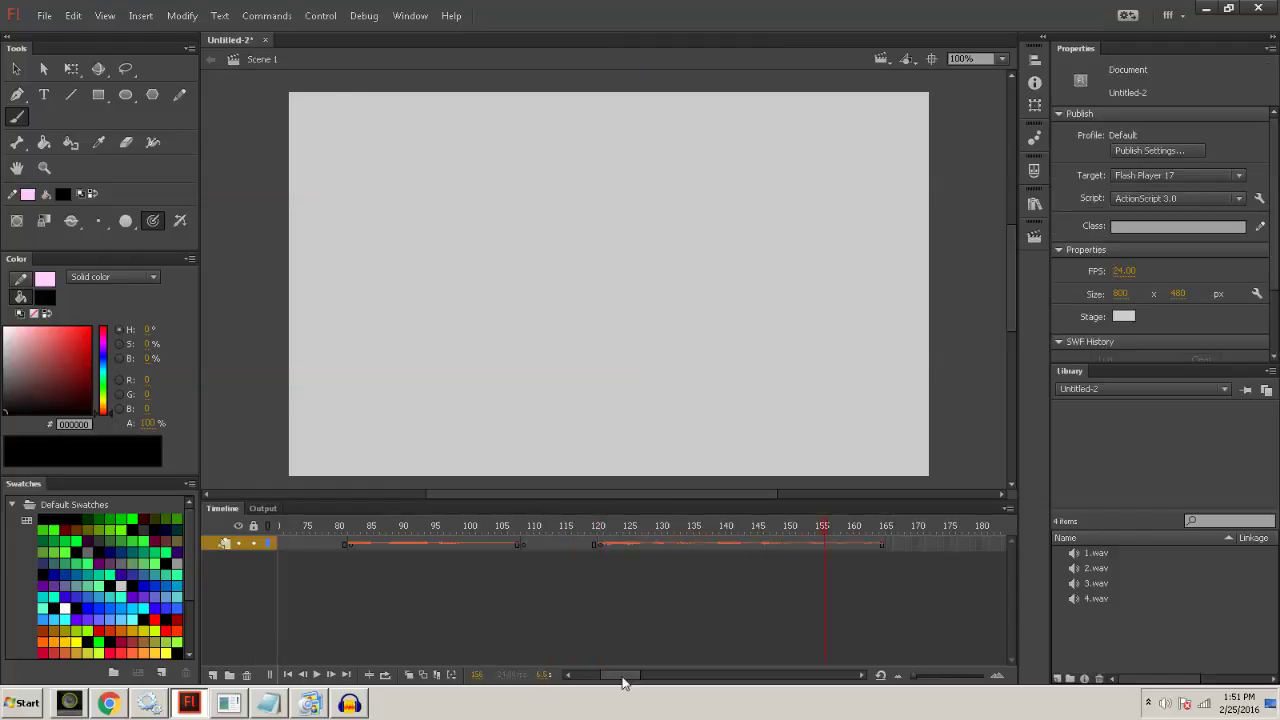
pyautogui.moveTo(622, 674); pyautogui.dragTo(650, 674)
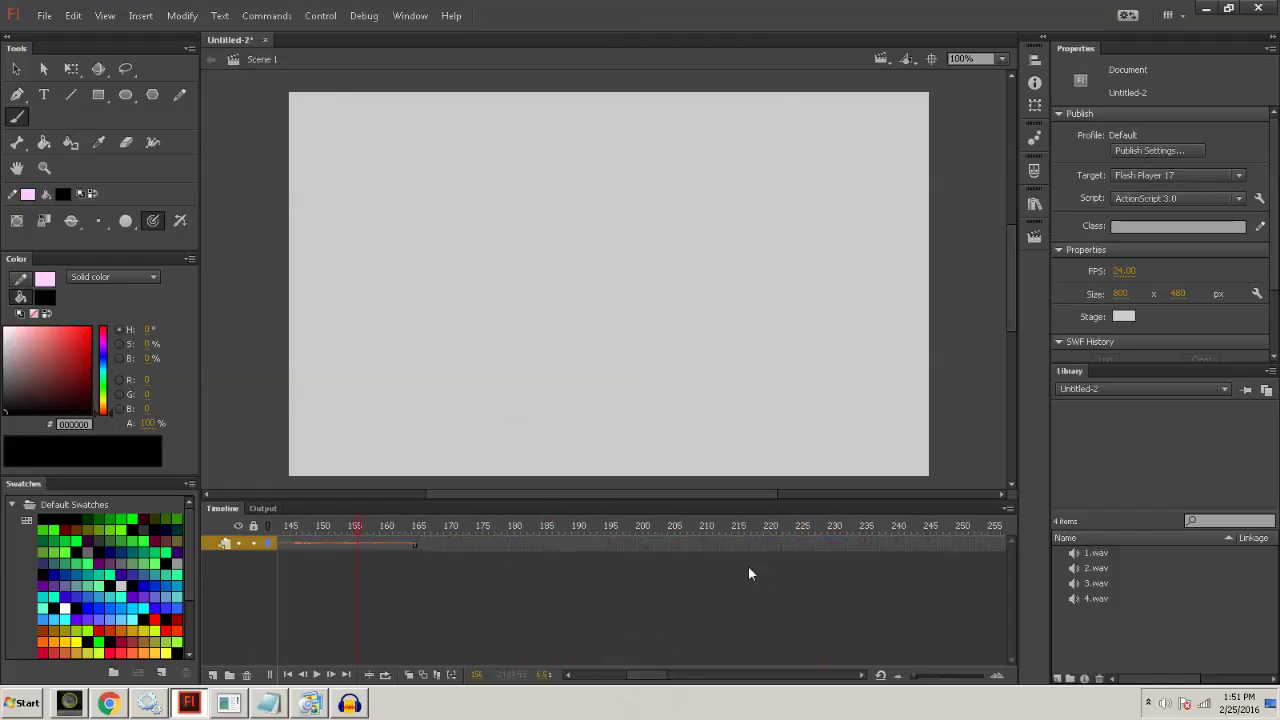
pyautogui.click(773, 545)
pyautogui.click(685, 546)
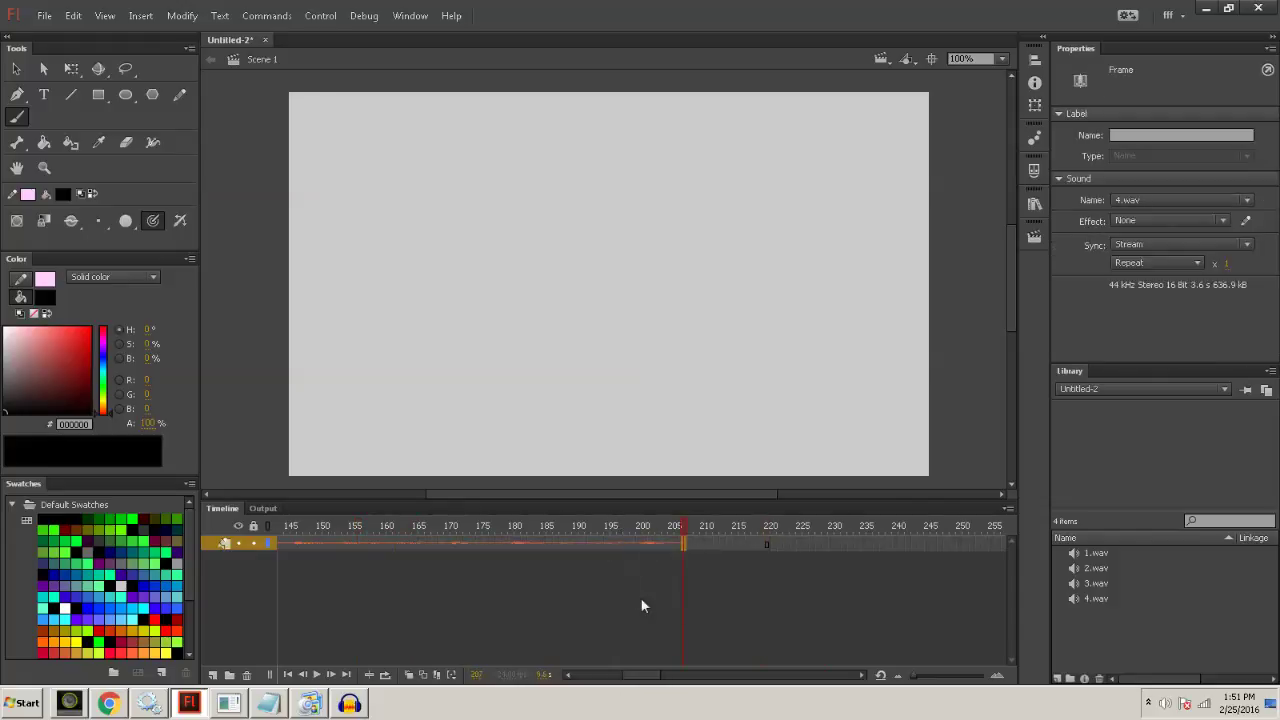
pyautogui.press('F7')
# Try a short brush stroke on the stage at frame 2 and undo it.
pyautogui.moveTo(648, 666); pyautogui.dragTo(521, 637)
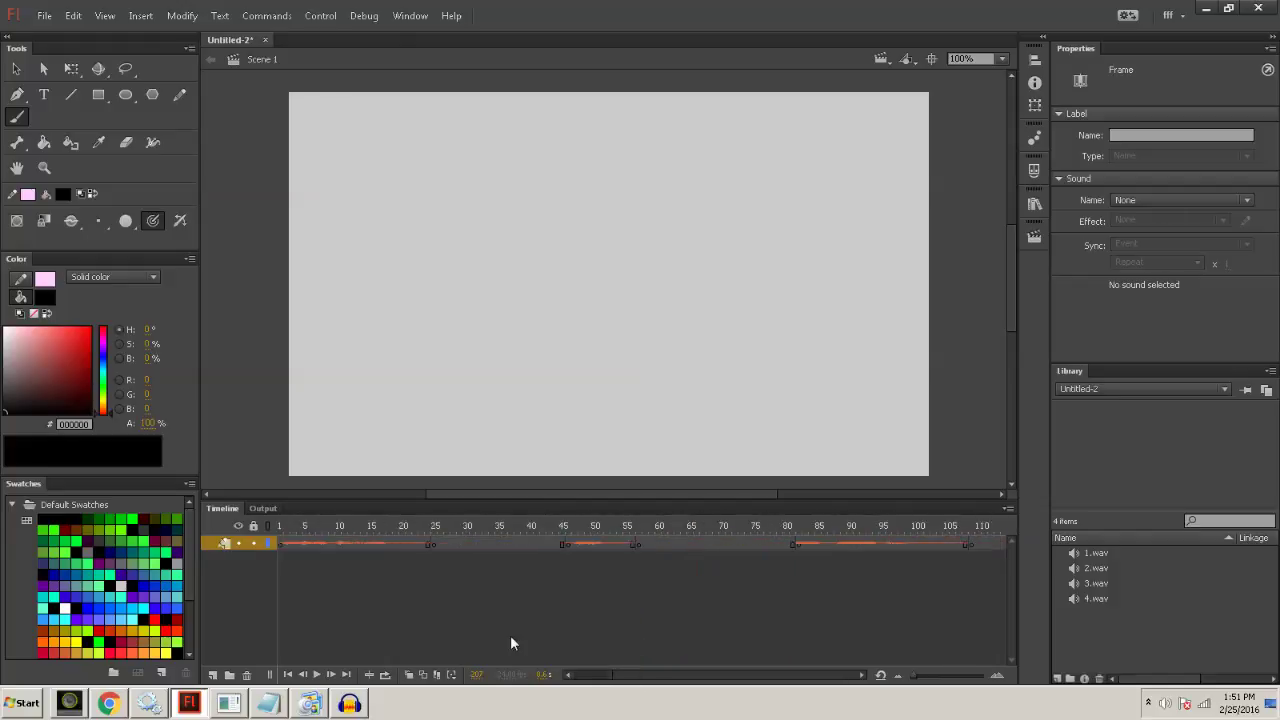
pyautogui.click(308, 527)
pyautogui.click(285, 527)
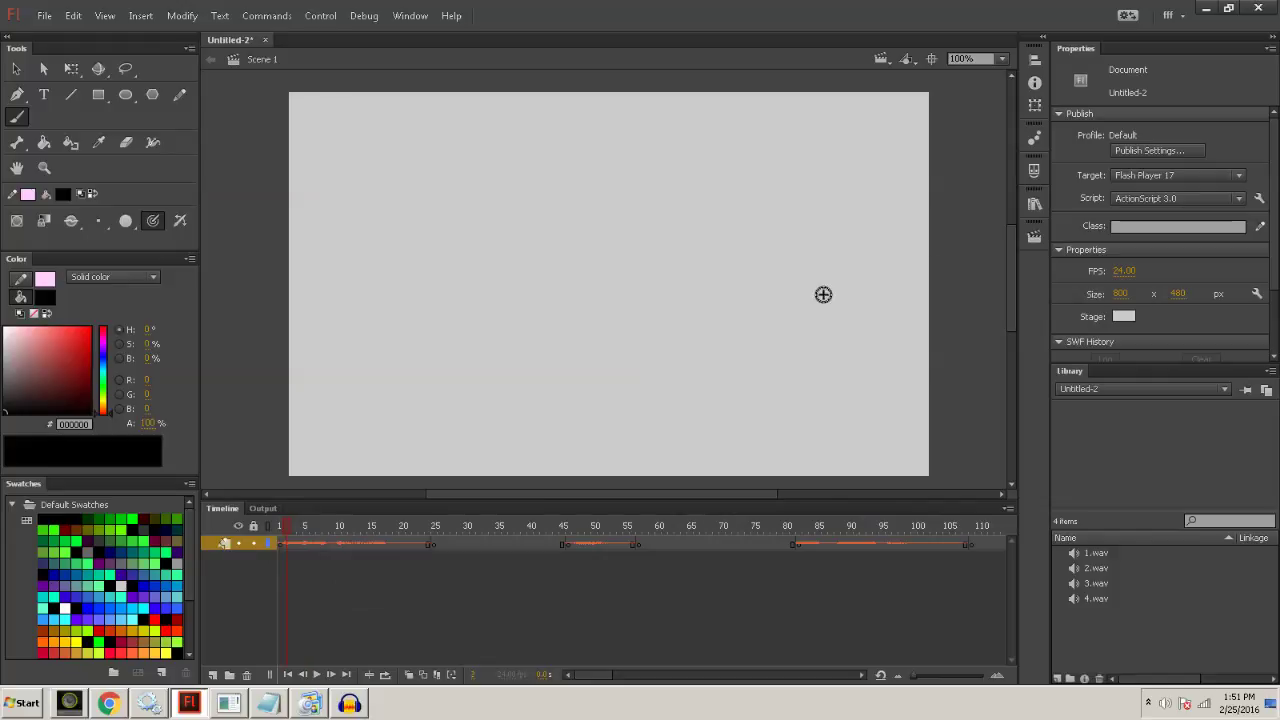
pyautogui.moveTo(815, 197)
pyautogui.mouseDown()
pyautogui.moveTo(526, 206)
pyautogui.moveTo(422, 331)
pyautogui.moveTo(577, 351)
pyautogui.moveTo(865, 311)
pyautogui.moveTo(846, 218)
pyautogui.mouseUp()
pyautogui.hotkey('ctrl', 'z')
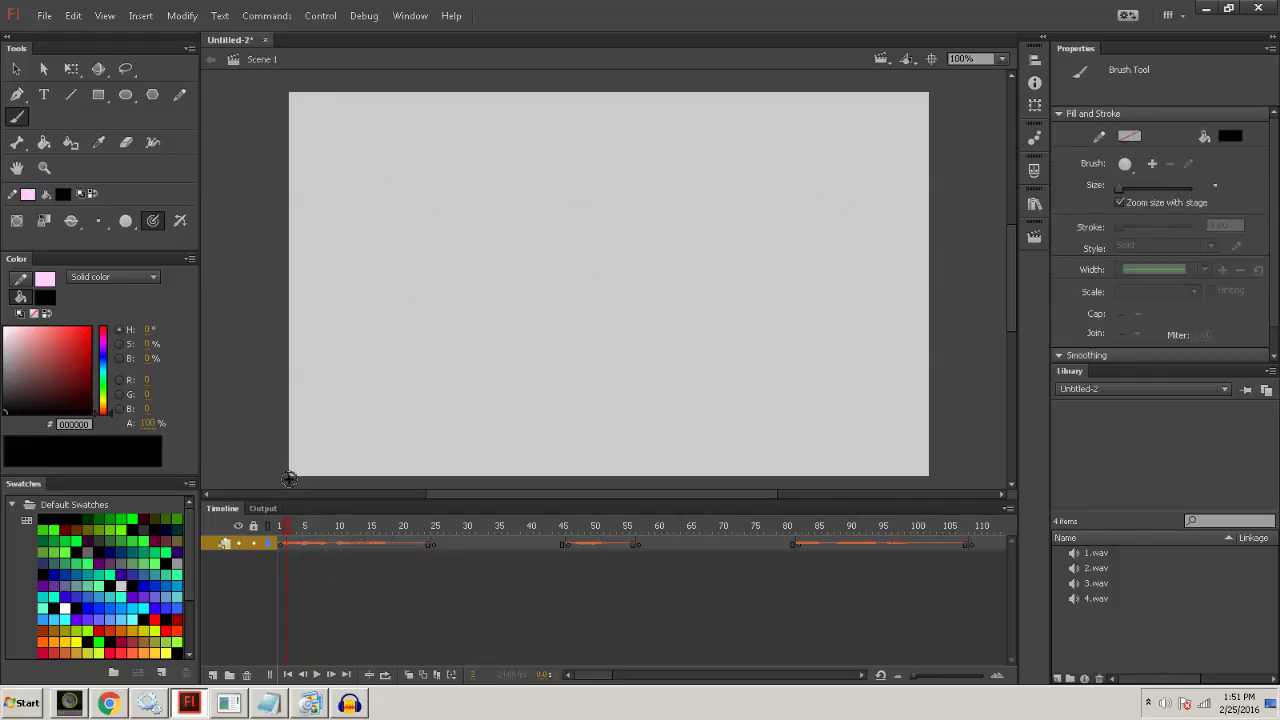
# Add a layer above the sound layer and insert blank keyframes at the sound clip boundaries: frames 25, 46, 57, 82 and 109.
pyautogui.click(286, 543)
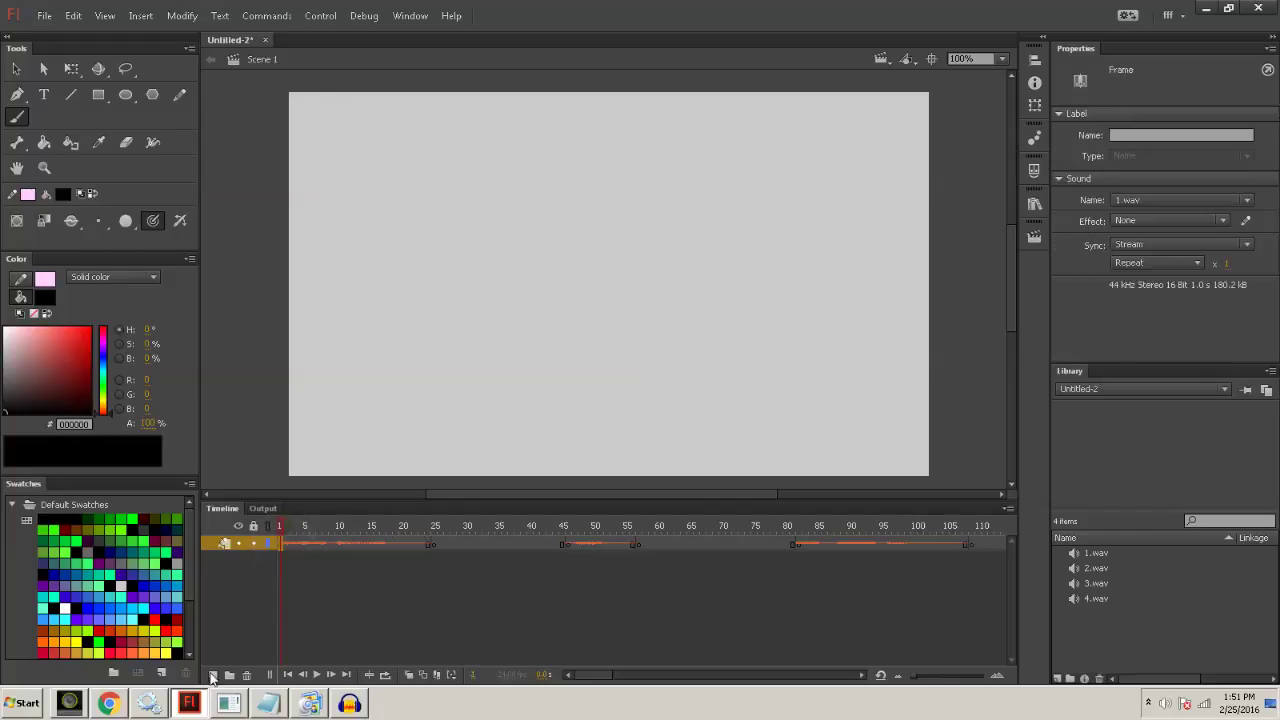
pyautogui.click(212, 677)
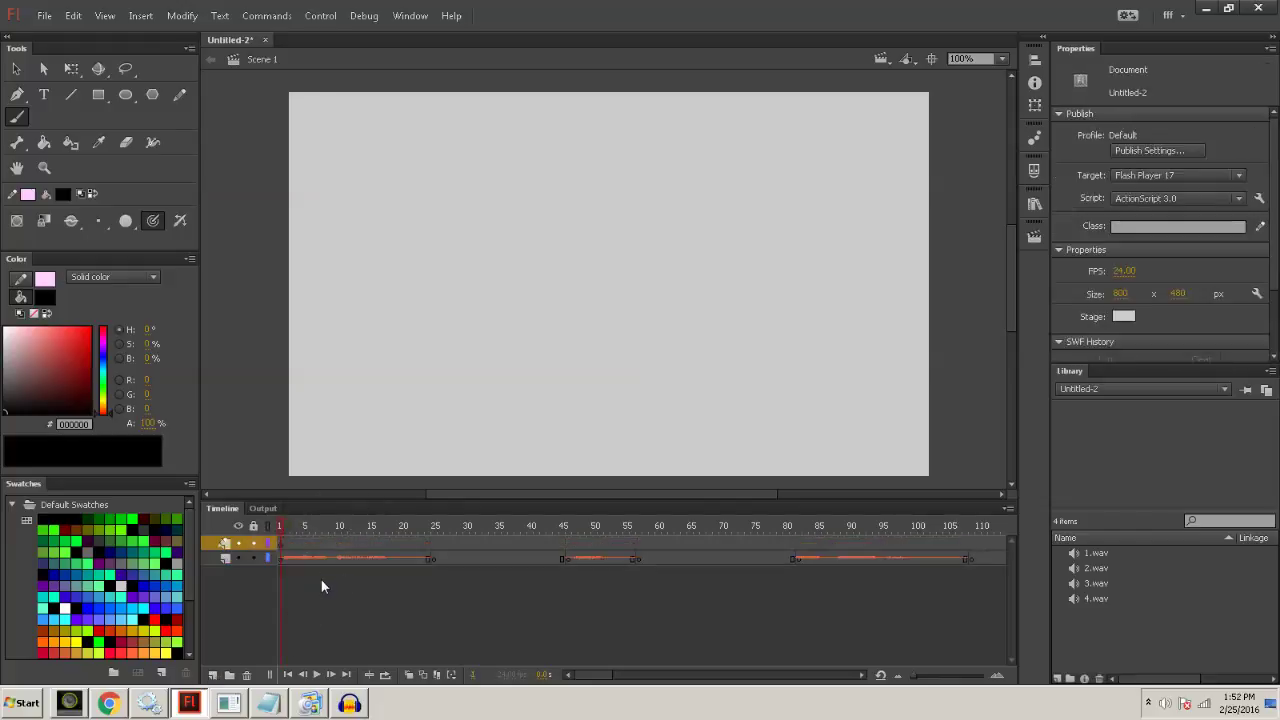
pyautogui.click(436, 544)
pyautogui.click(564, 544)
pyautogui.click(638, 544)
pyautogui.click(797, 544)
pyautogui.click(968, 546)
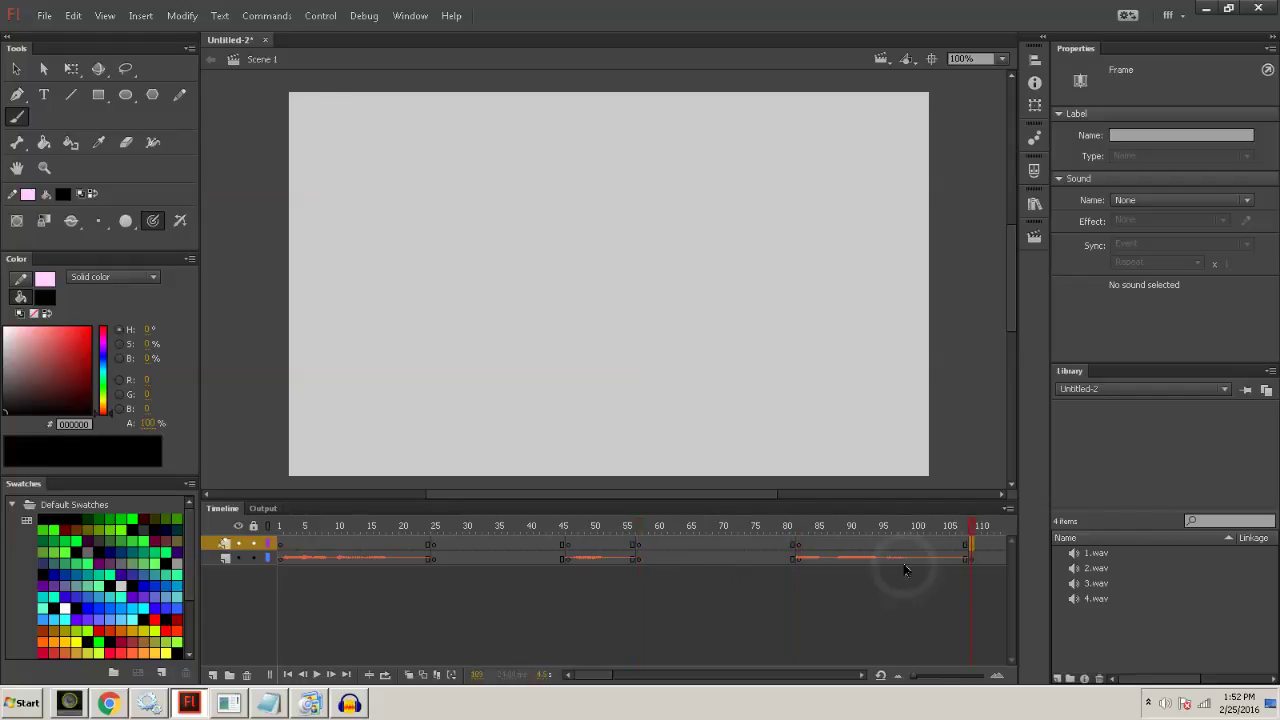
pyautogui.click(283, 546)
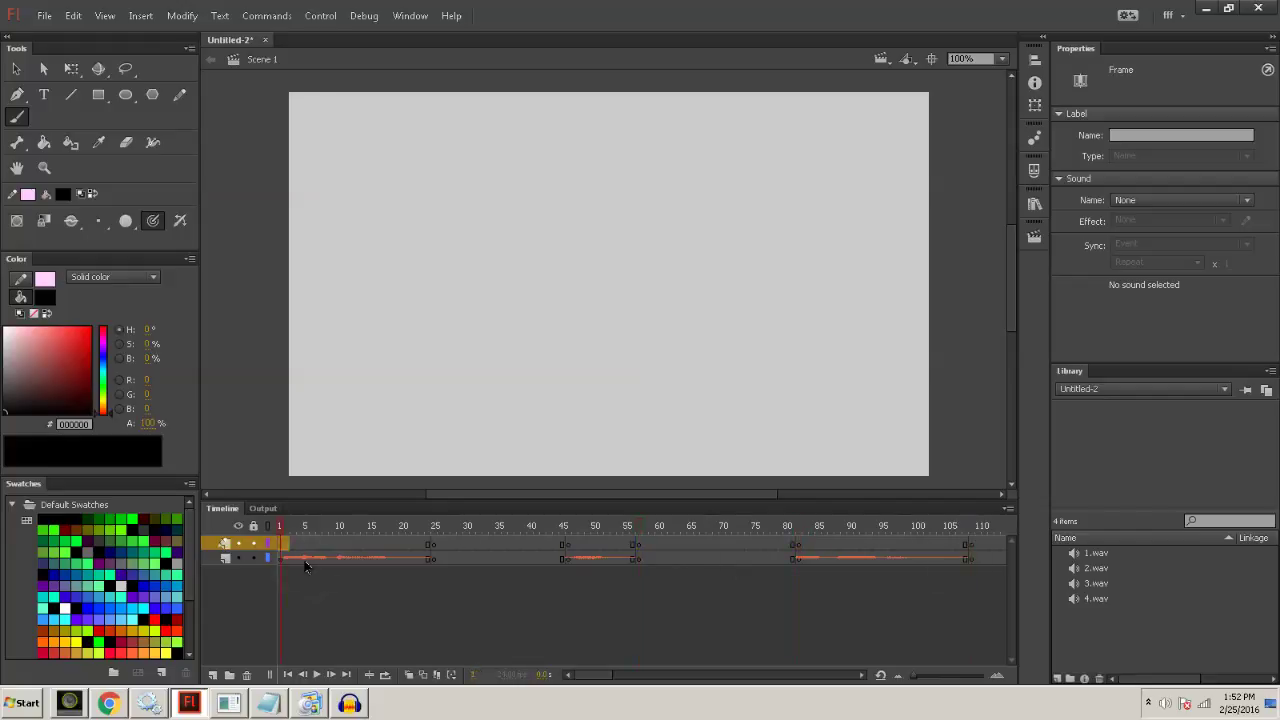
pyautogui.click(322, 598)
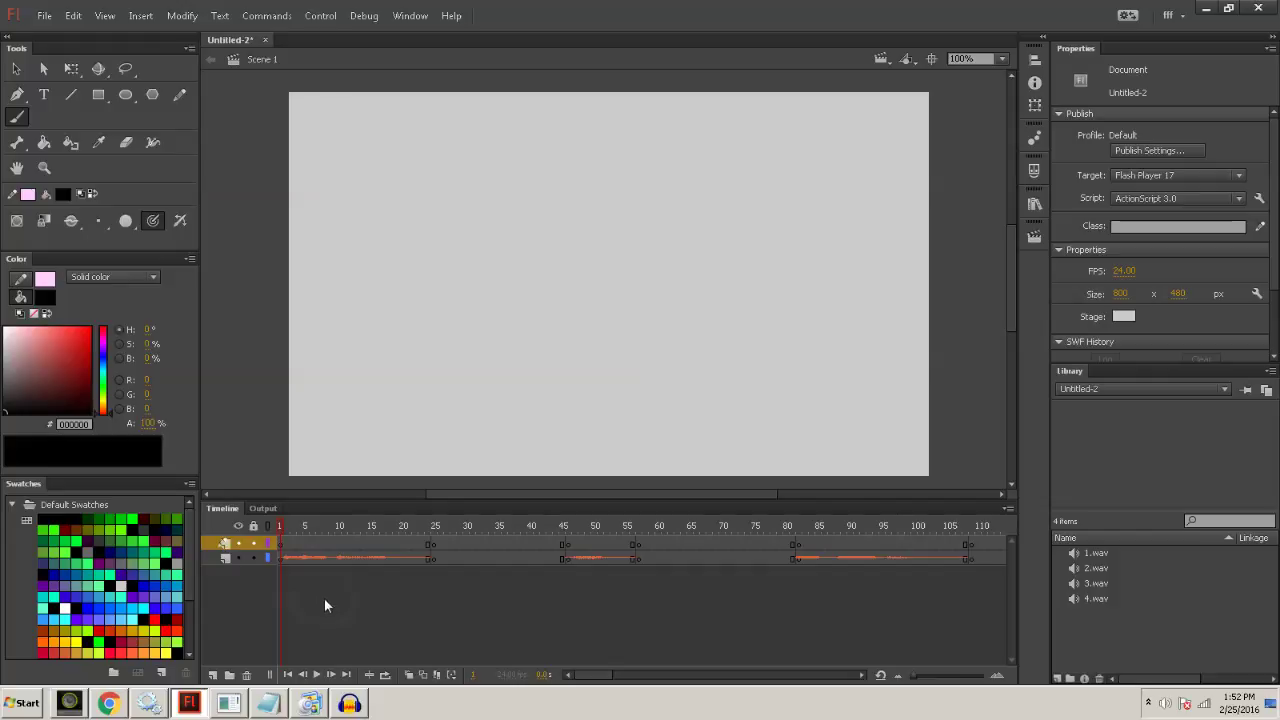
# Switch to YouTube in Chrome and open the subscribed channel that hosts the Flash Animation Tutorial series.
pyautogui.rightClick(126, 703)
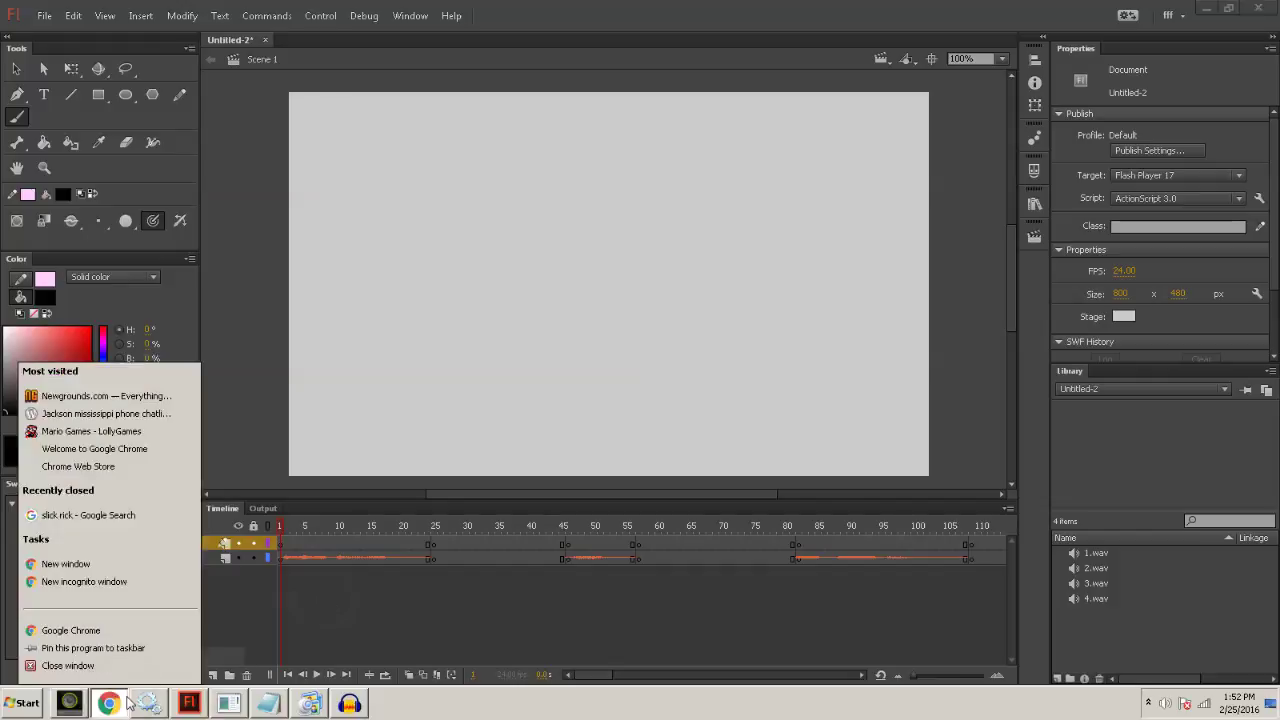
pyautogui.click(470, 703)
pyautogui.click(120, 669)
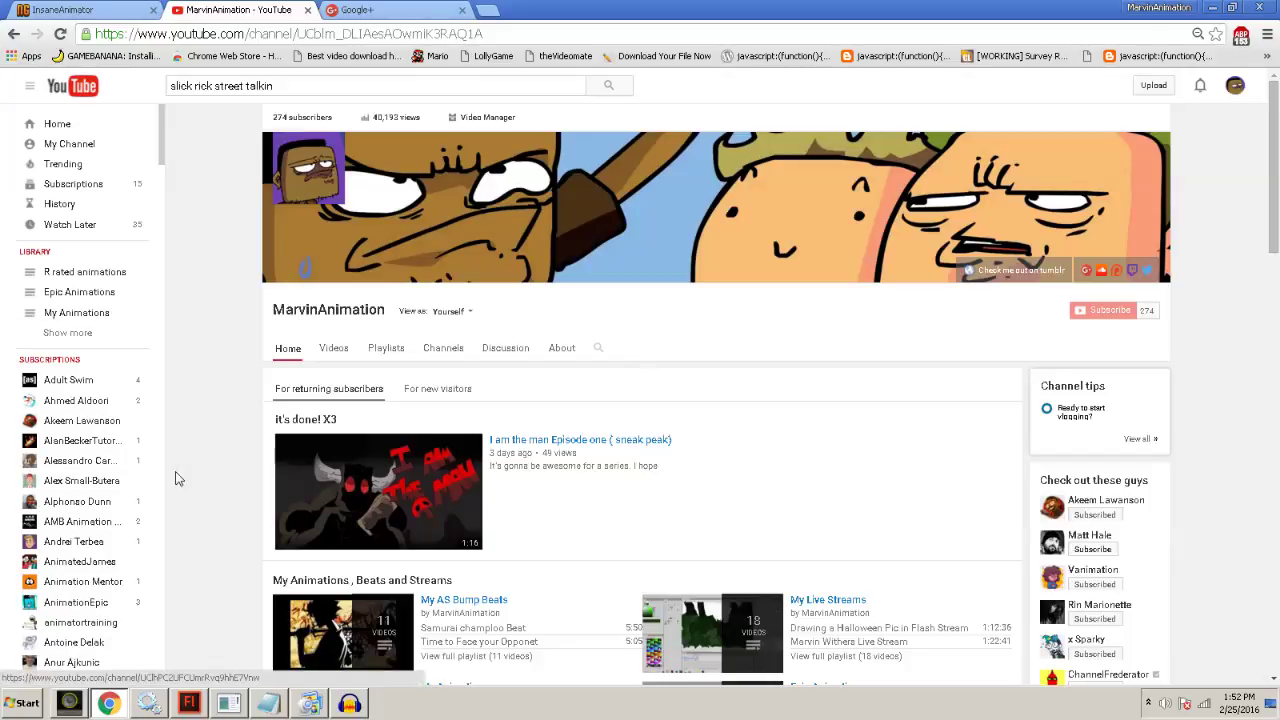
pyautogui.click(107, 484)
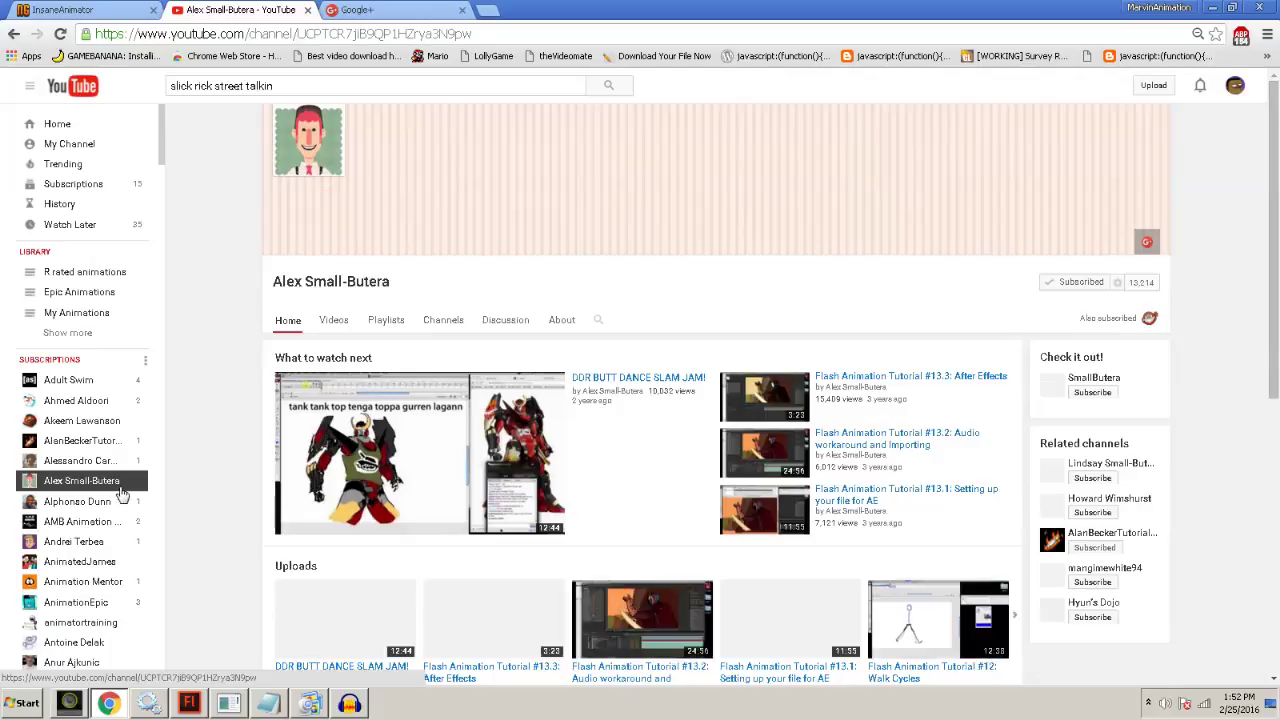
# Browse the channel's uploads through to the older Flash Animation Tutorials to locate the one on lip synch.
pyautogui.moveTo(1276, 217); pyautogui.dragTo(1257, 369)
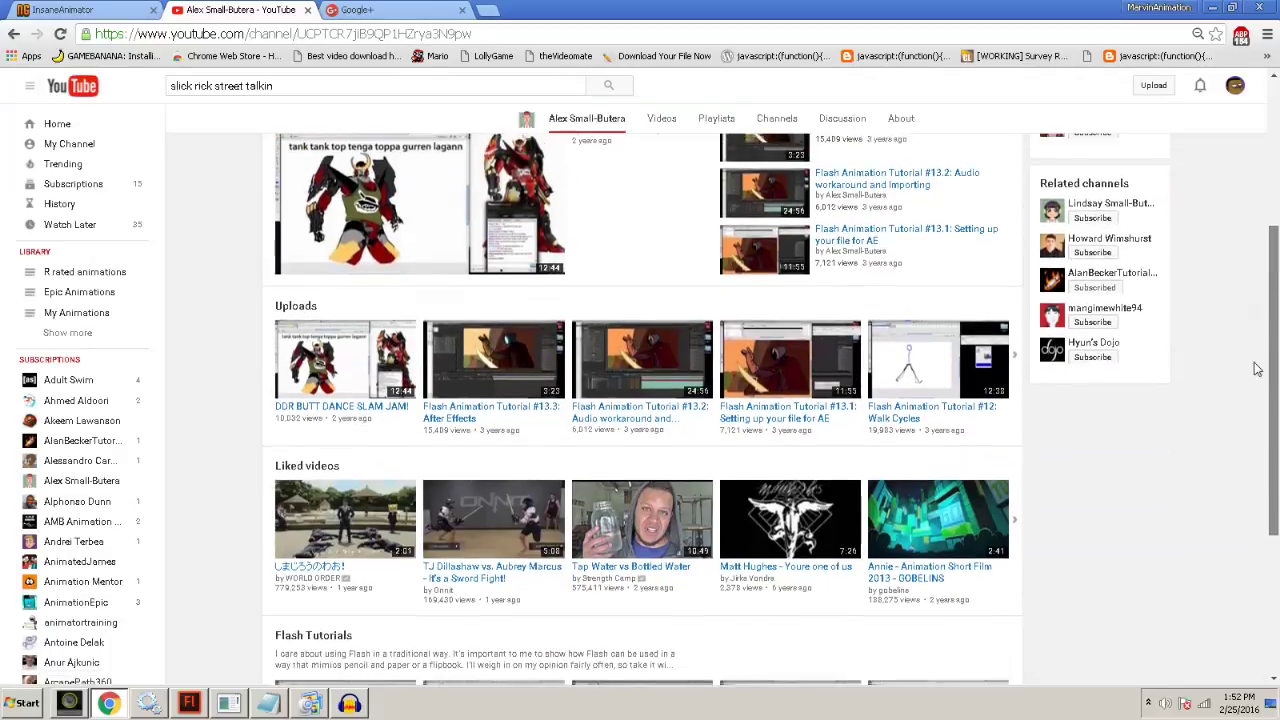
pyautogui.click(1022, 362)
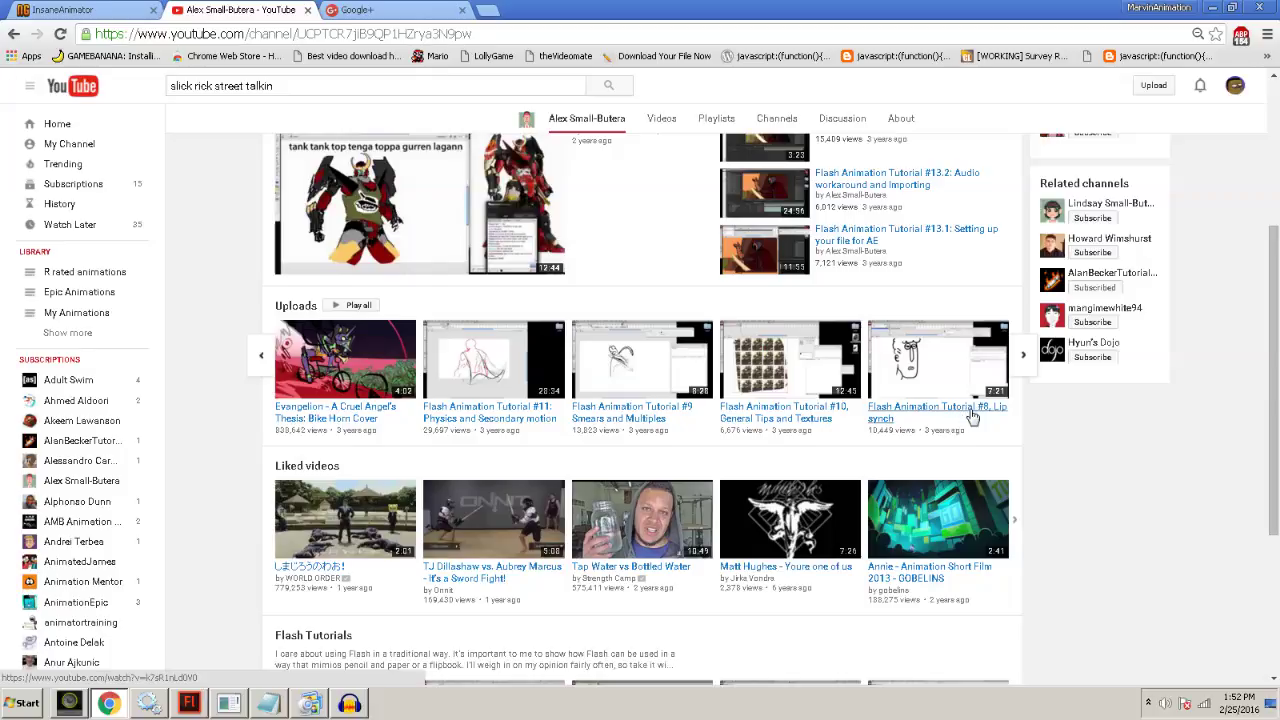
pyautogui.click(1012, 380)
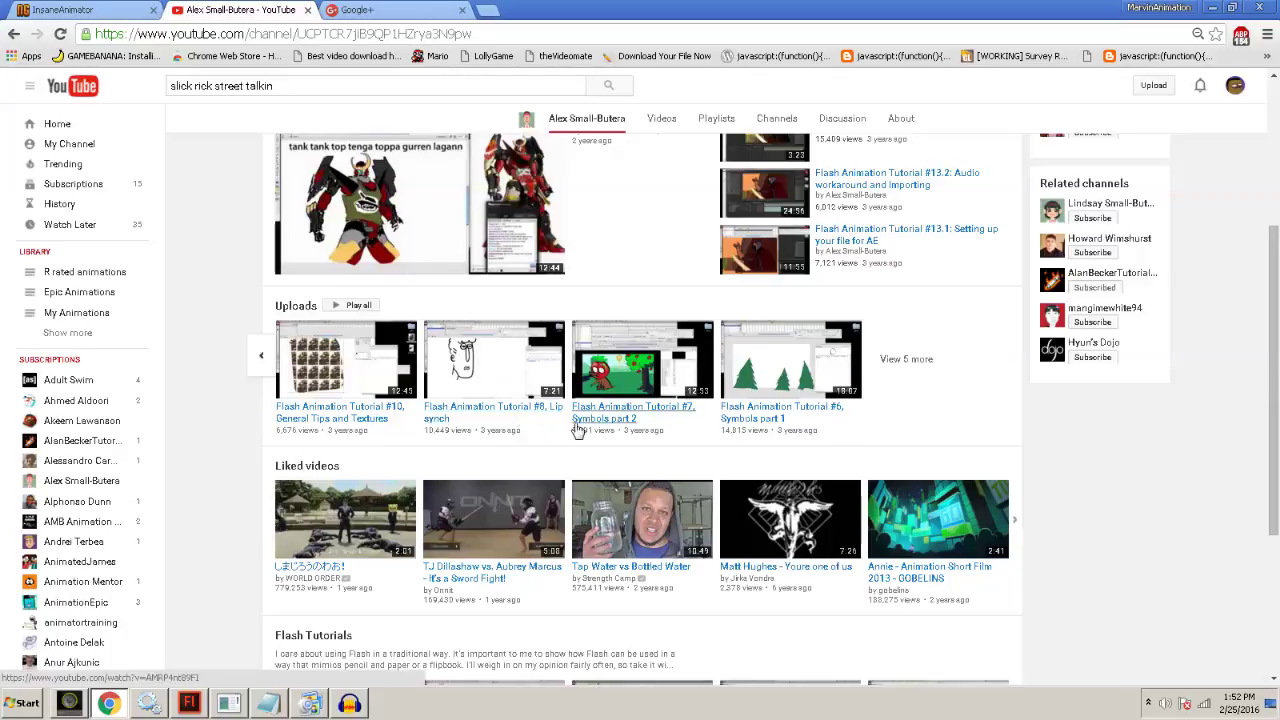
pyautogui.scroll(3, 1276, 282)
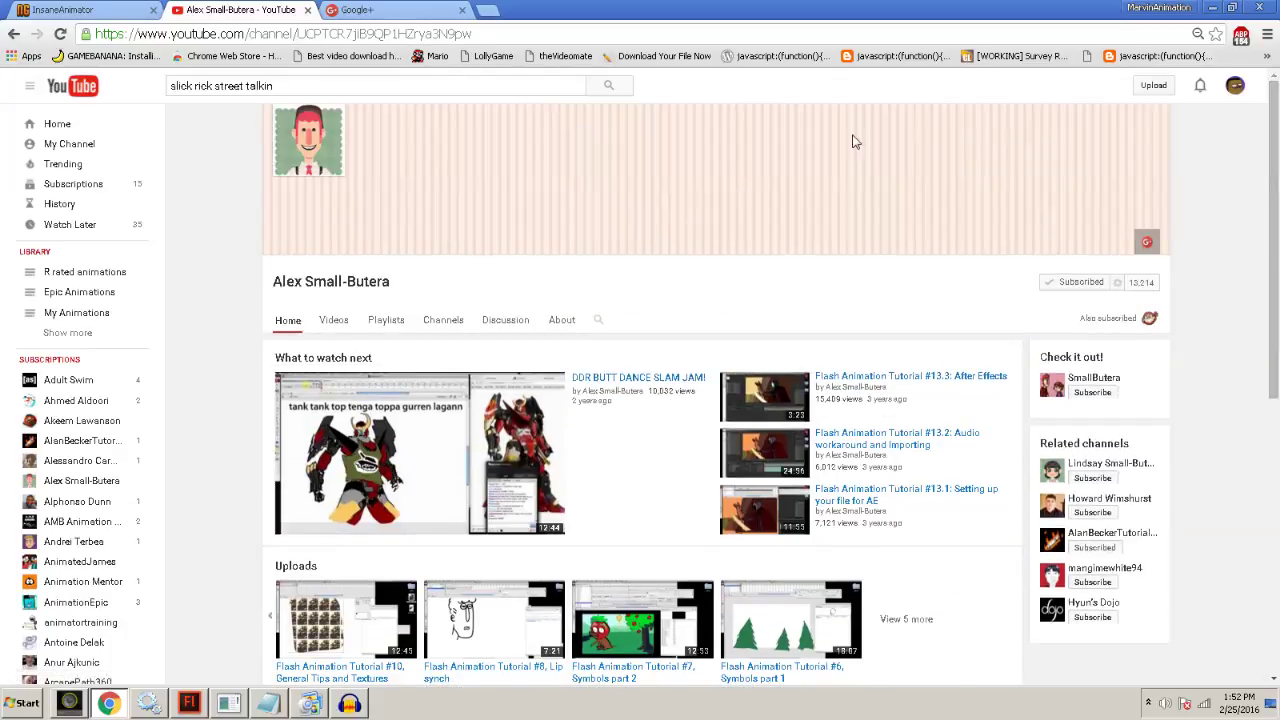
# Switch back to Flash and brush a round head outline on the stage at frame 1 of the drawing layer.
pyautogui.click(1213, 12)
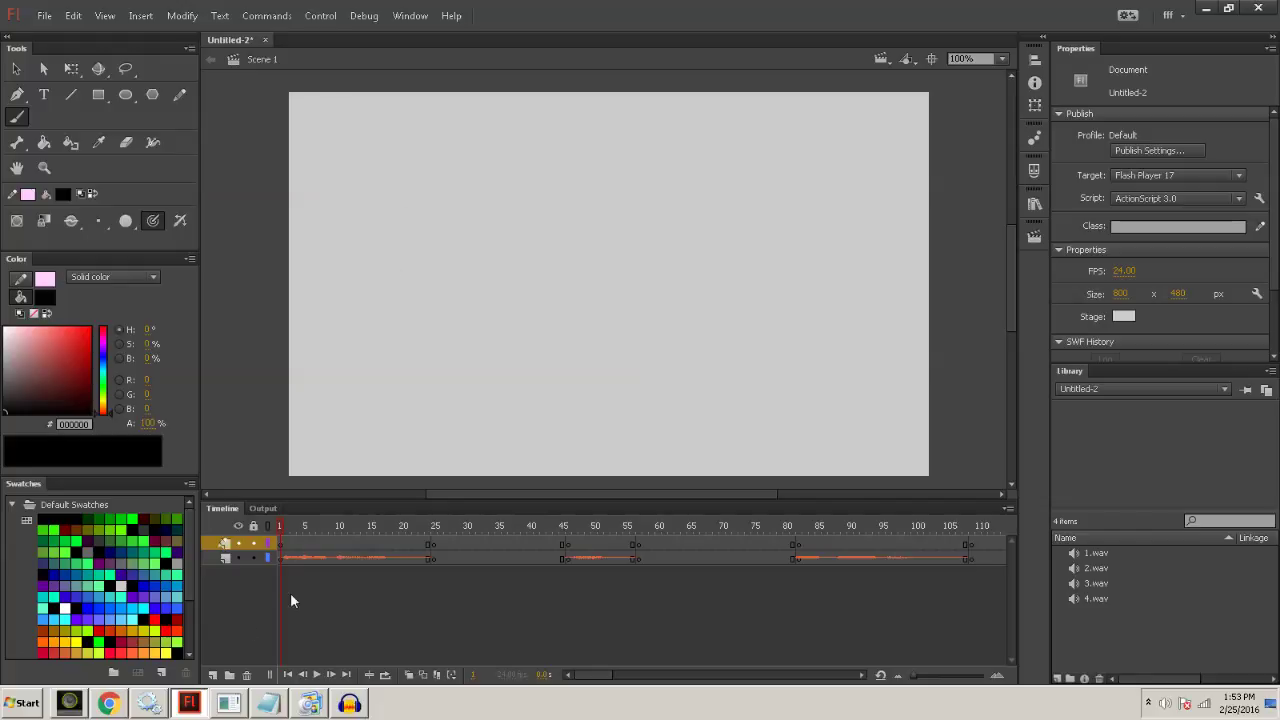
pyautogui.click(283, 546)
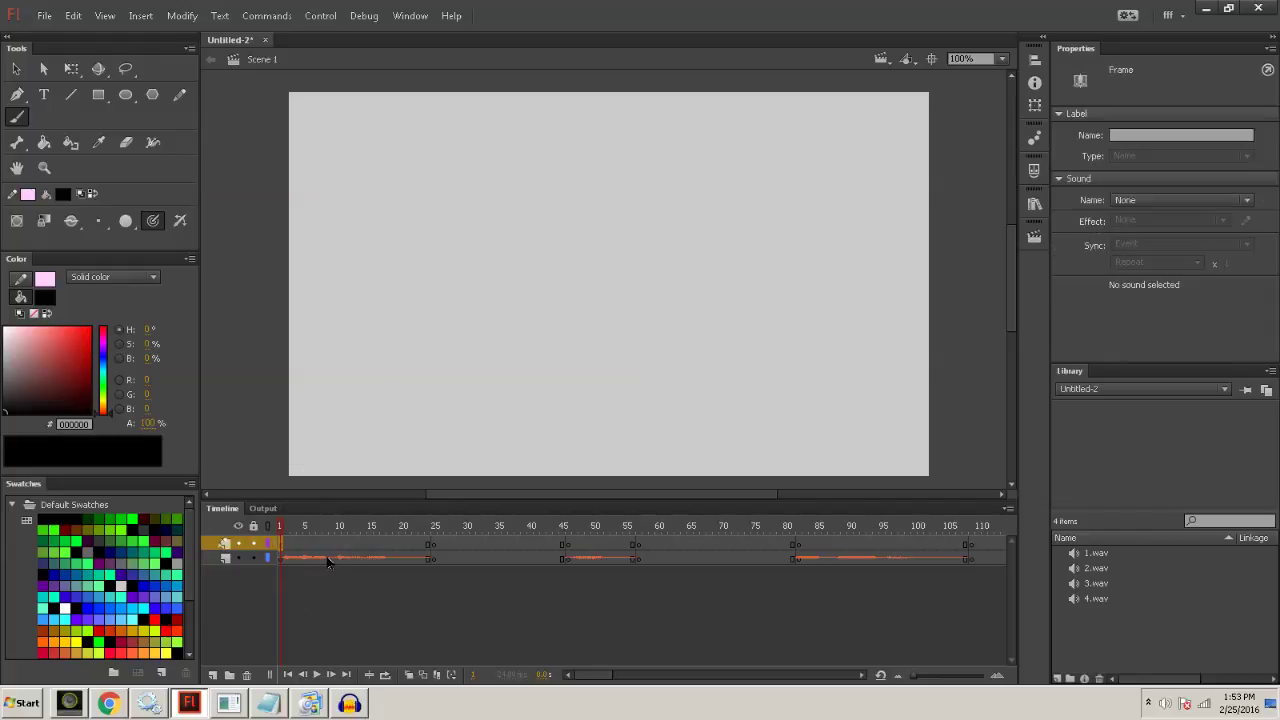
pyautogui.moveTo(390, 232)
pyautogui.mouseDown()
pyautogui.moveTo(335, 266)
pyautogui.moveTo(346, 372)
pyautogui.moveTo(462, 356)
pyautogui.mouseUp()
pyautogui.moveTo(410, 238)
pyautogui.mouseDown()
pyautogui.moveTo(350, 331)
pyautogui.moveTo(503, 338)
pyautogui.moveTo(436, 229)
pyautogui.mouseUp()
pyautogui.hotkey('ctrl', 'z')
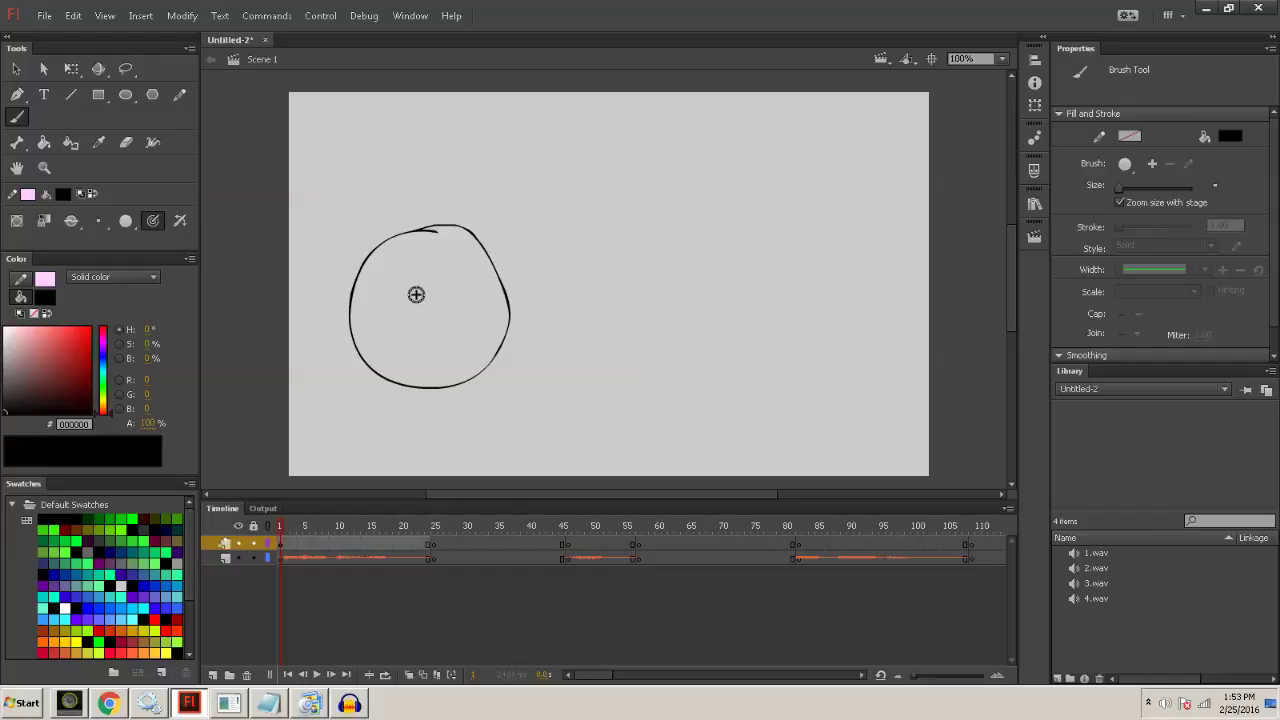
# Draw the first character's angry face inside the head: eyes, slanted brows, ear and a wide open mouth outline.
pyautogui.moveTo(425, 296)
pyautogui.mouseDown()
pyautogui.moveTo(424, 310)
pyautogui.moveTo(483, 310)
pyautogui.mouseUp()
pyautogui.moveTo(406, 267)
pyautogui.mouseDown()
pyautogui.moveTo(442, 292)
pyautogui.moveTo(477, 294)
pyautogui.moveTo(492, 263)
pyautogui.moveTo(380, 297)
pyautogui.moveTo(387, 322)
pyautogui.moveTo(477, 322)
pyautogui.moveTo(412, 375)
pyautogui.mouseUp()
pyautogui.hotkey('ctrl', 'z')
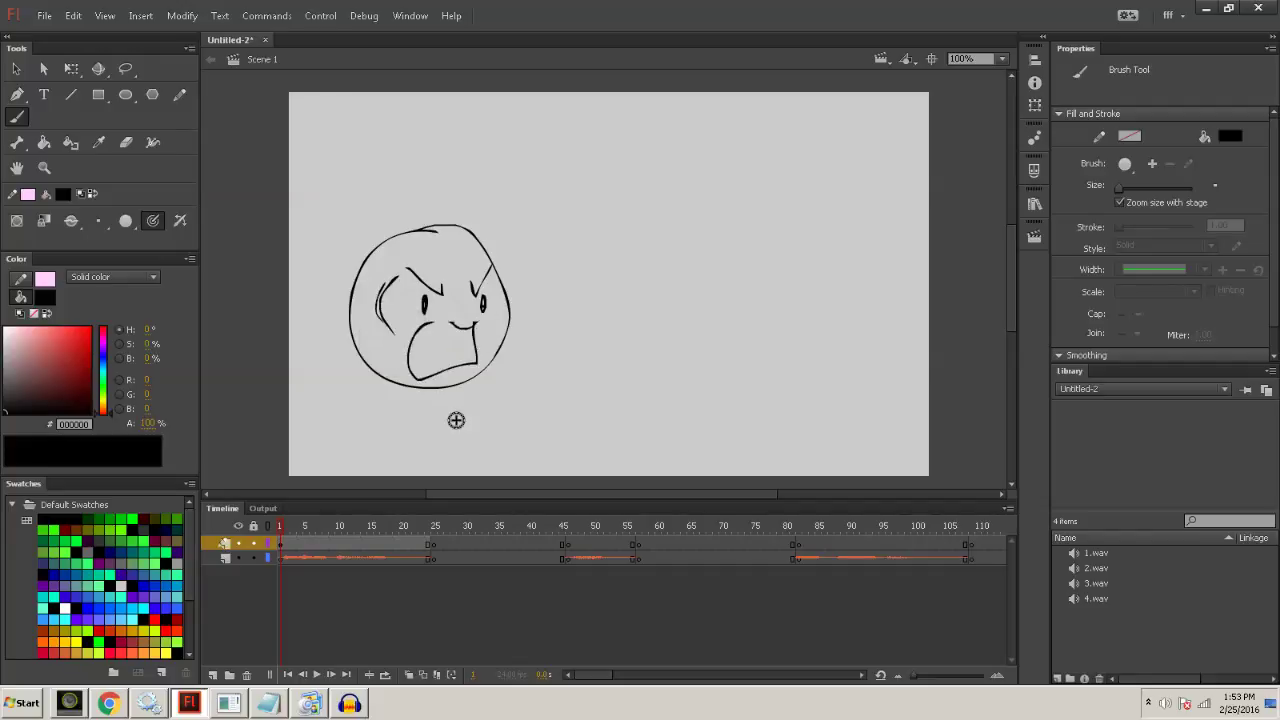
pyautogui.hotkey('ctrl', 'z')
pyautogui.moveTo(481, 322); pyautogui.dragTo(445, 324)
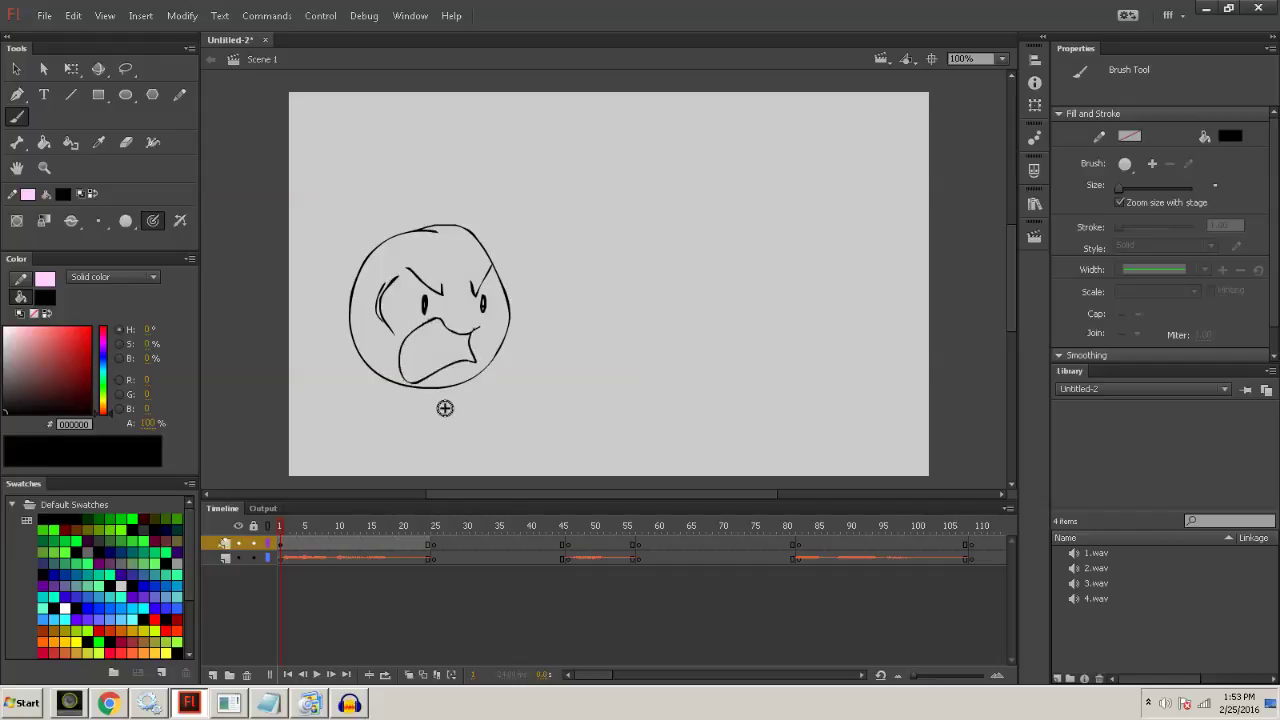
# Add the teeth line and tongue to the shouting mouth and fill its interior with black.
pyautogui.scroll(-1, 445, 370)
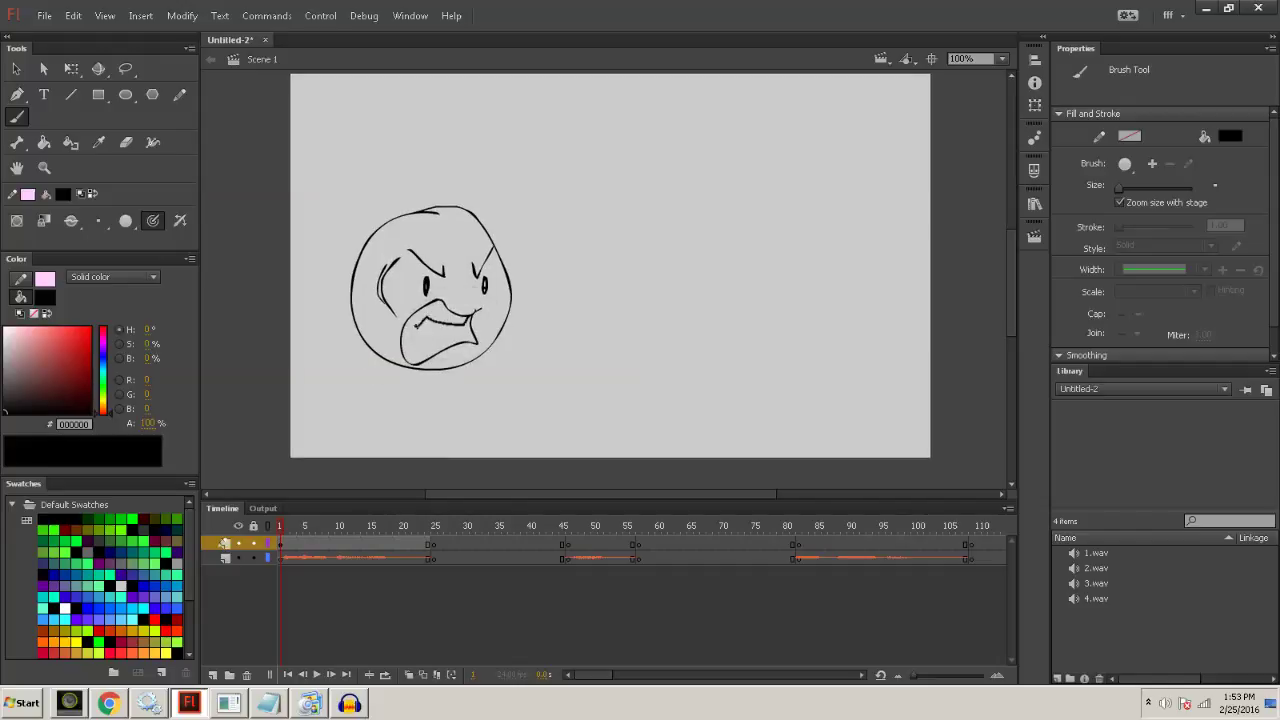
pyautogui.moveTo(408, 350); pyautogui.dragTo(402, 336)
pyautogui.press('k')
pyautogui.click(452, 345)
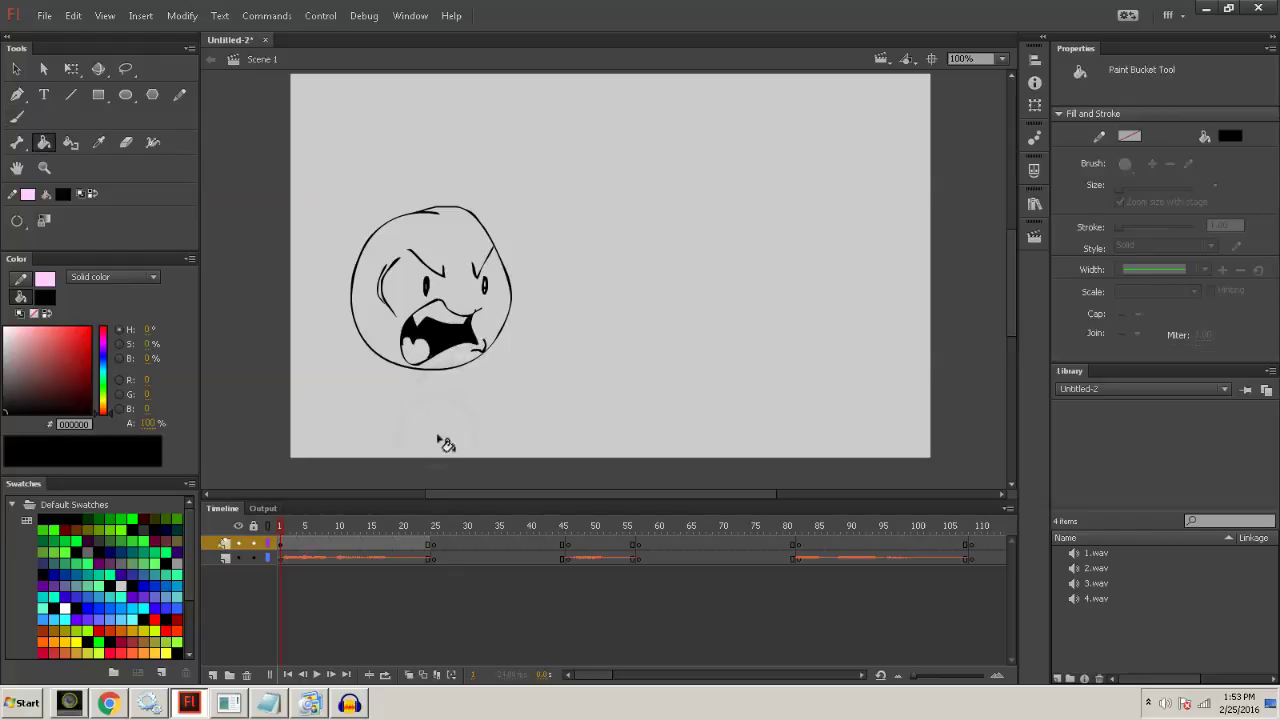
# Draw the first character's curved body line and a back arm that hangs down and ends in a fist.
pyautogui.press('b')
pyautogui.moveTo(395, 367)
pyautogui.mouseDown()
pyautogui.moveTo(367, 401)
pyautogui.moveTo(362, 488)
pyautogui.mouseUp()
pyautogui.moveTo(366, 347); pyautogui.dragTo(348, 458)
pyautogui.moveTo(398, 368); pyautogui.dragTo(408, 400)
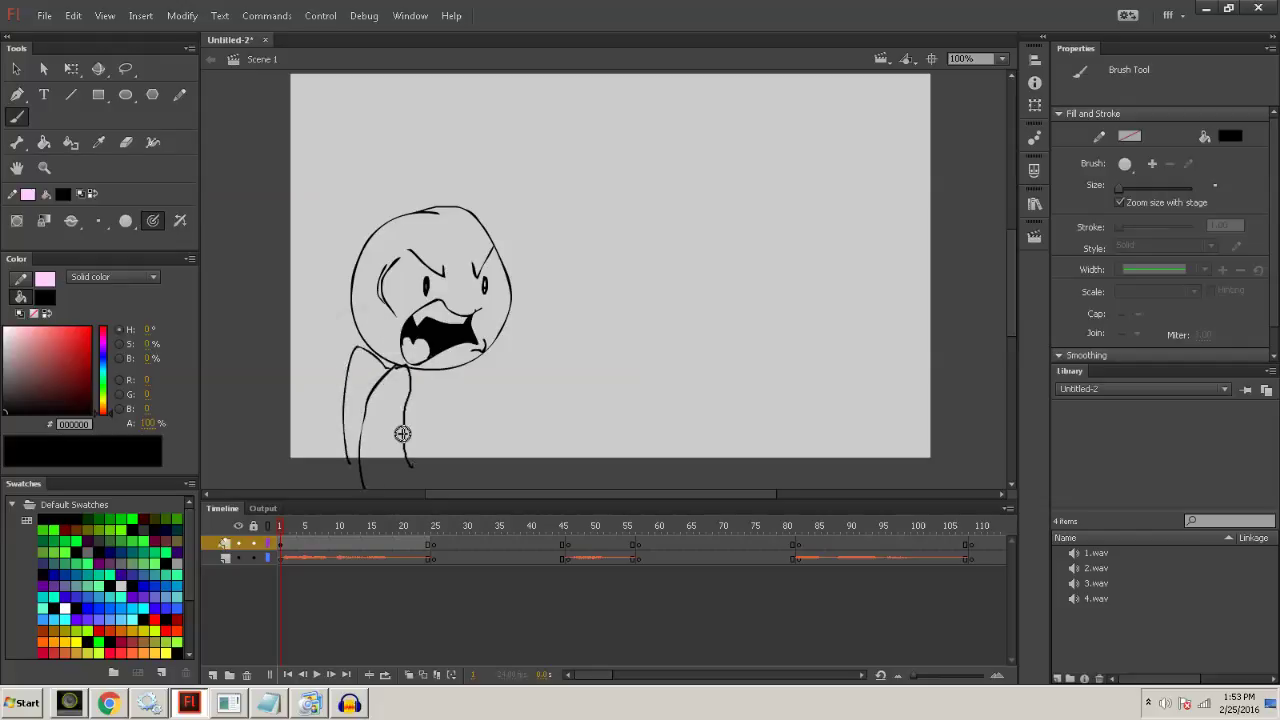
pyautogui.hotkey('ctrl', 'z')
pyautogui.hotkey('ctrl', 'z')
pyautogui.moveTo(364, 345); pyautogui.dragTo(325, 440)
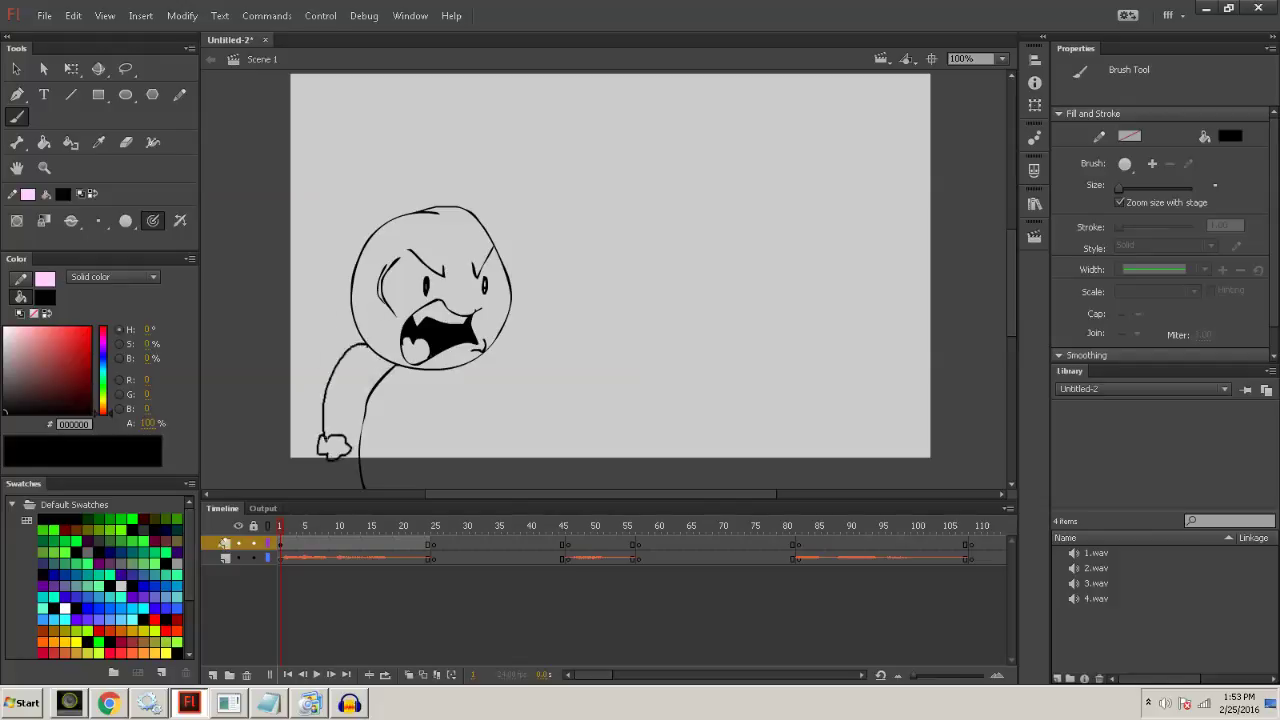
# Draw the first character's front arm and hand holding a sheet of paper.
pyautogui.moveTo(474, 366); pyautogui.dragTo(488, 378)
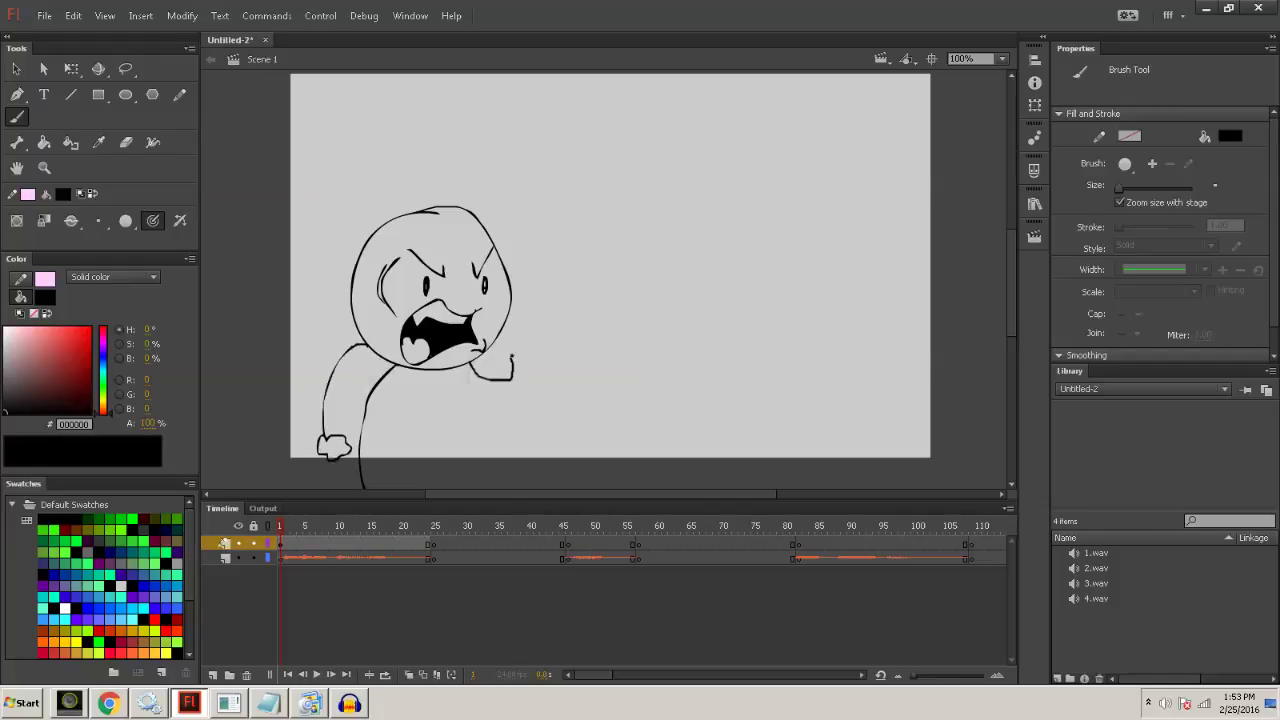
pyautogui.hotkey('ctrl', 'z')
pyautogui.moveTo(510, 350)
pyautogui.mouseDown()
pyautogui.moveTo(529, 357)
pyautogui.moveTo(540, 312)
pyautogui.mouseUp()
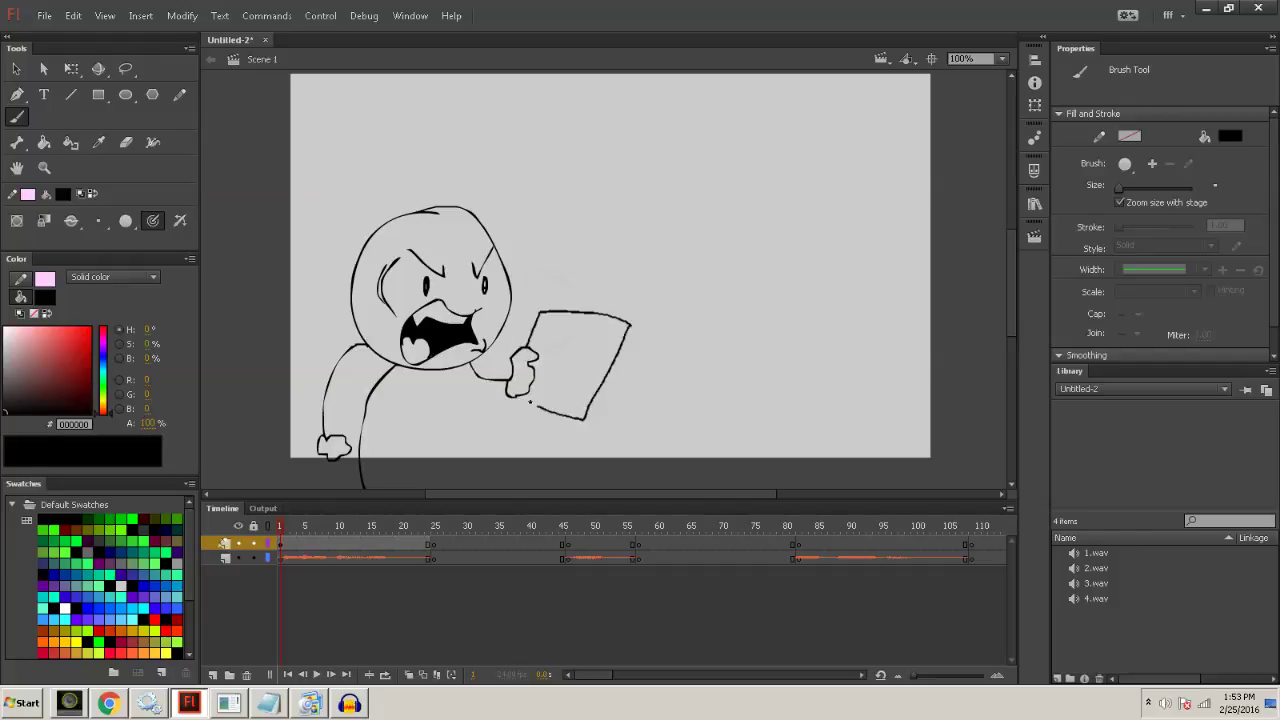
pyautogui.moveTo(540, 312); pyautogui.dragTo(531, 347)
# Go to the drawing layer's blank keyframe at frame 25 and turn on onion skinning.
pyautogui.moveTo(291, 527); pyautogui.dragTo(441, 530)
pyautogui.click(431, 545)
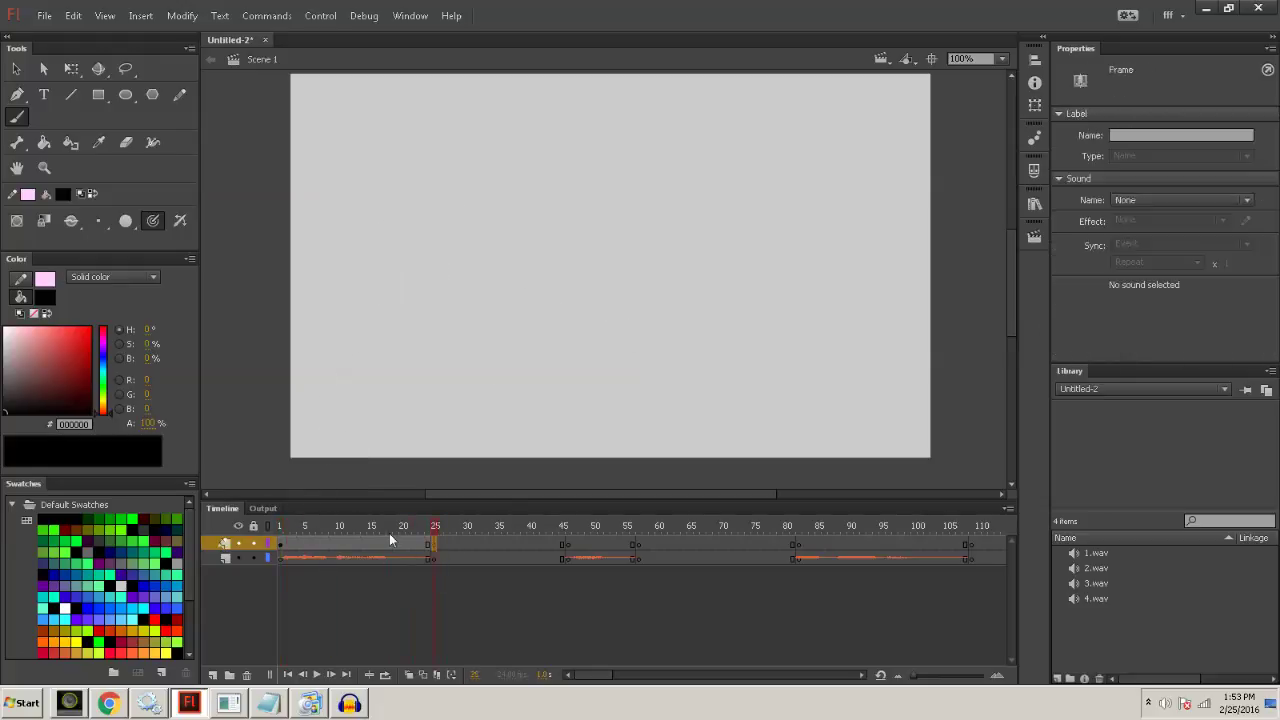
pyautogui.click(409, 676)
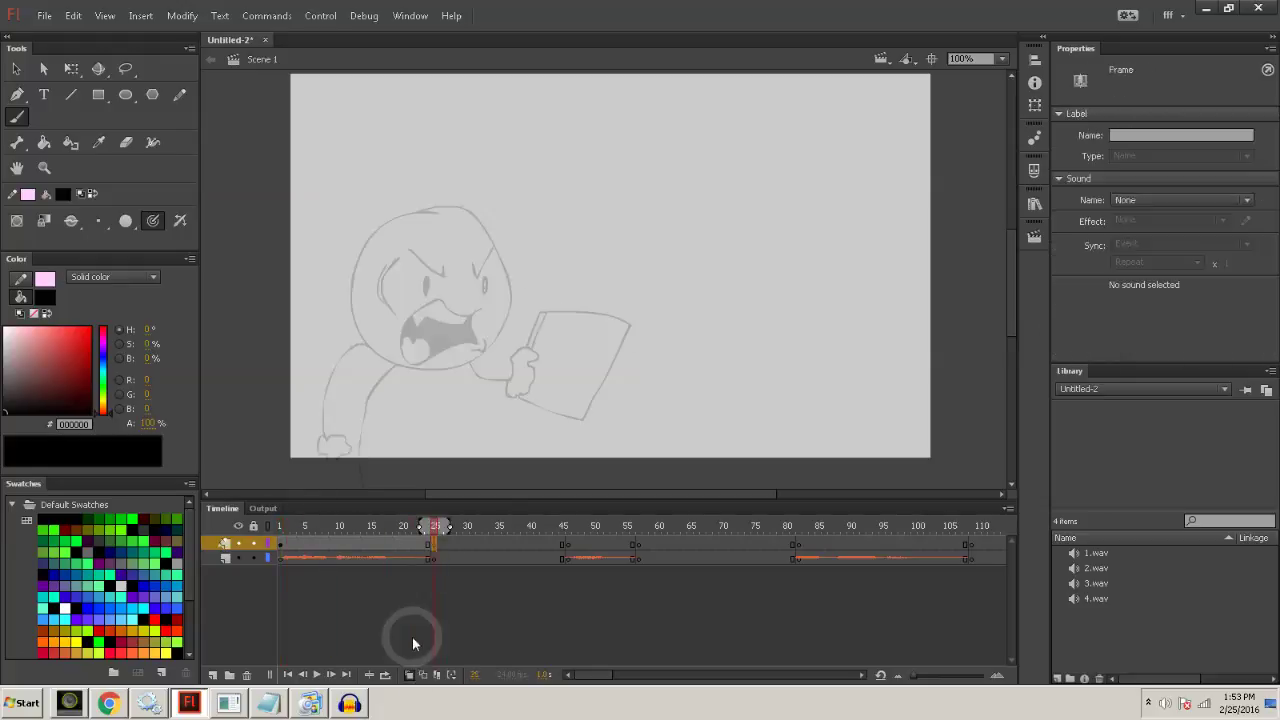
# Add a layer above the drawing layer and insert blank keyframes at frames 25, 46, 57, 82 and 109.
pyautogui.click(283, 545)
pyautogui.click(212, 676)
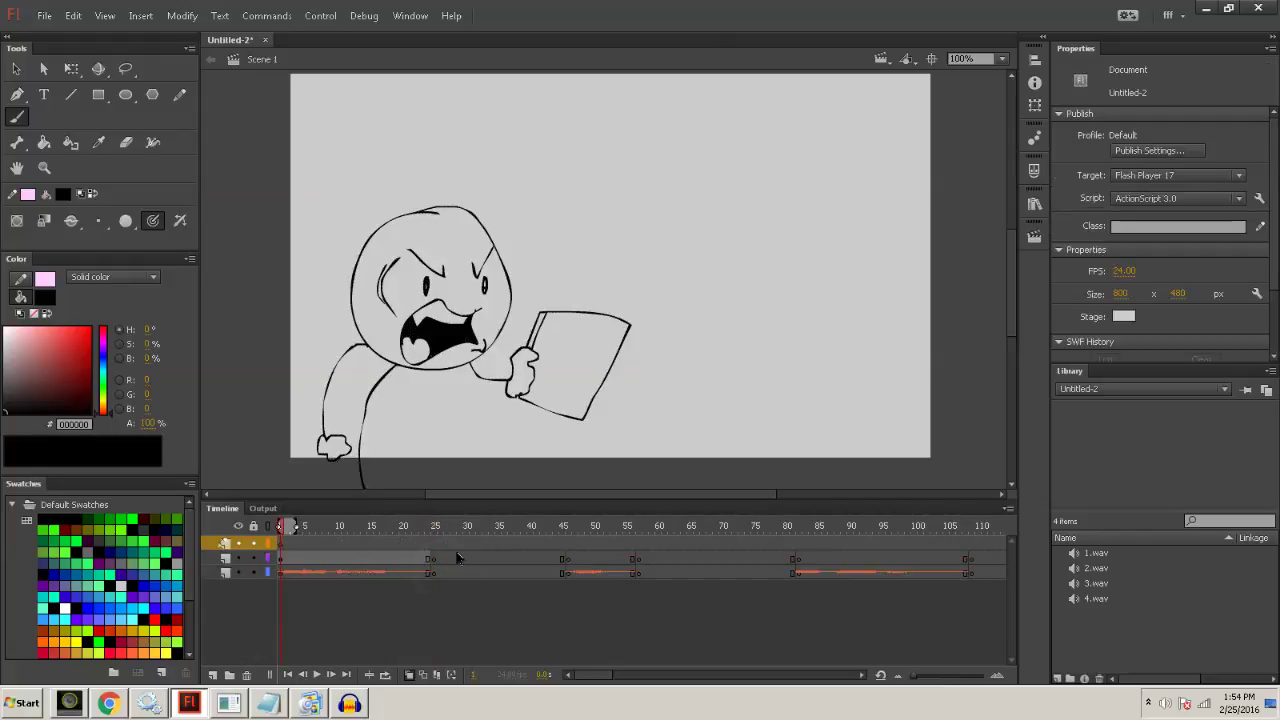
pyautogui.click(432, 541)
pyautogui.click(566, 543)
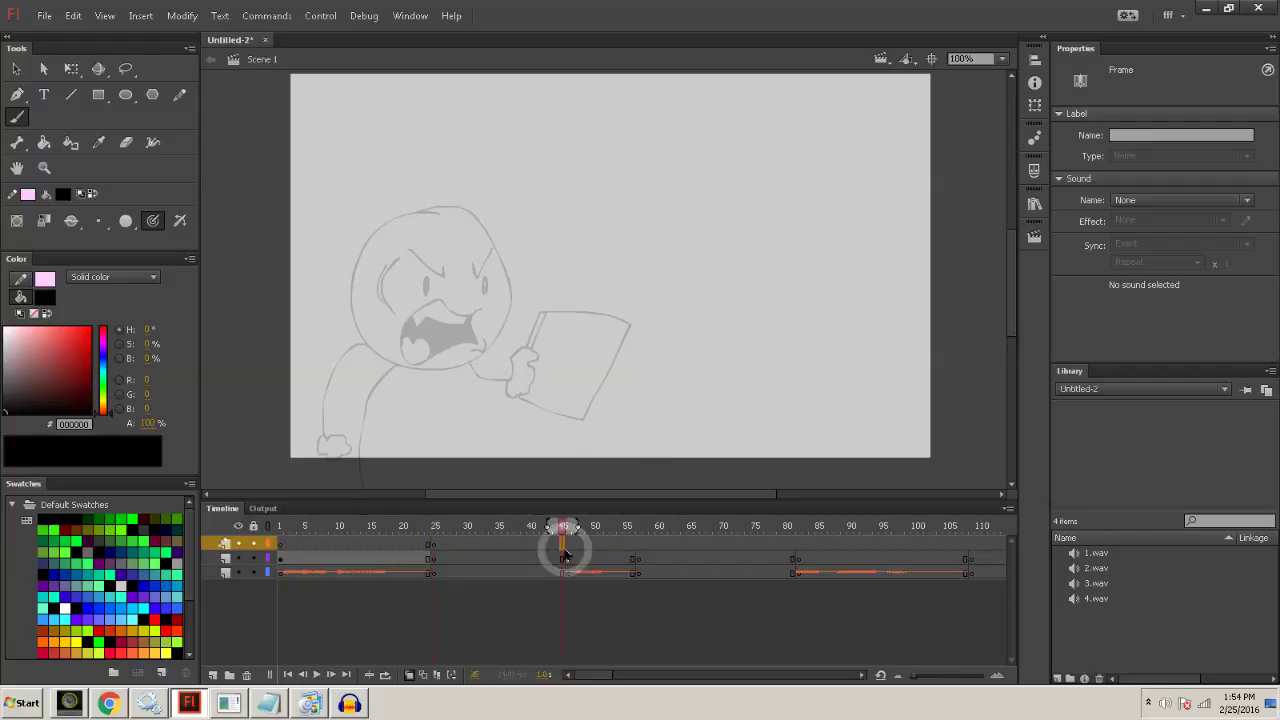
pyautogui.click(642, 547)
pyautogui.click(800, 544)
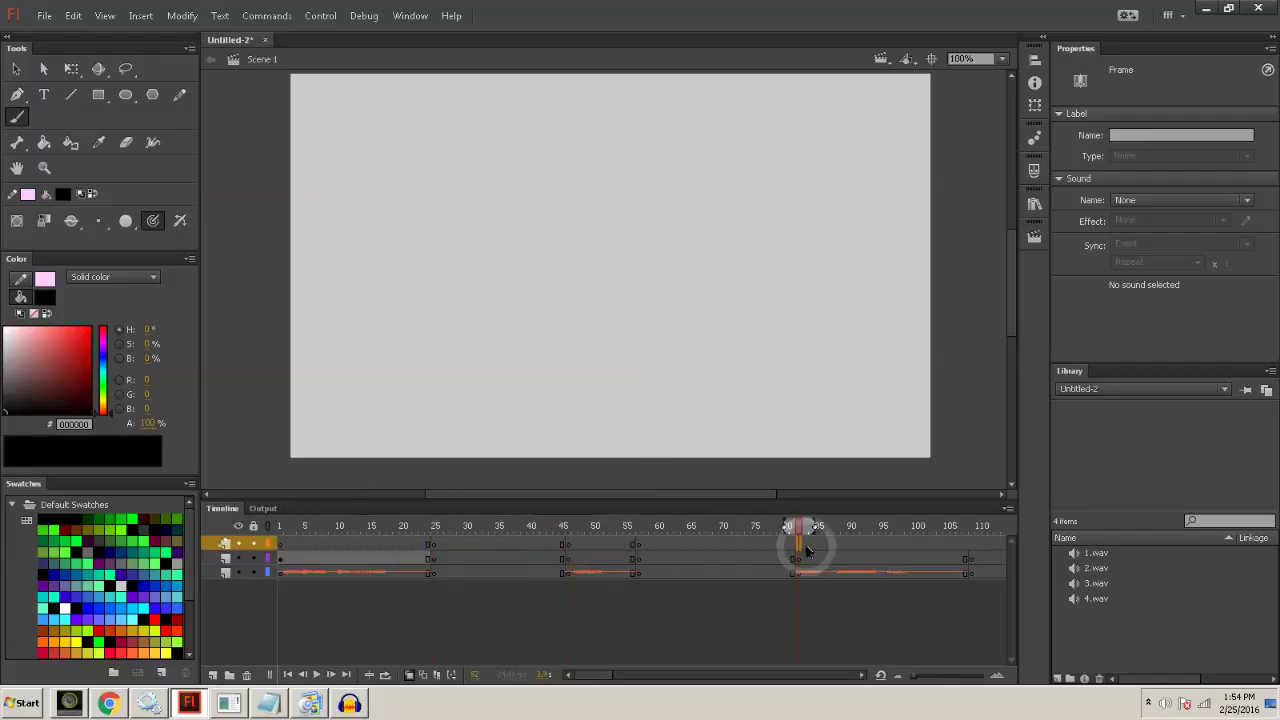
pyautogui.click(968, 546)
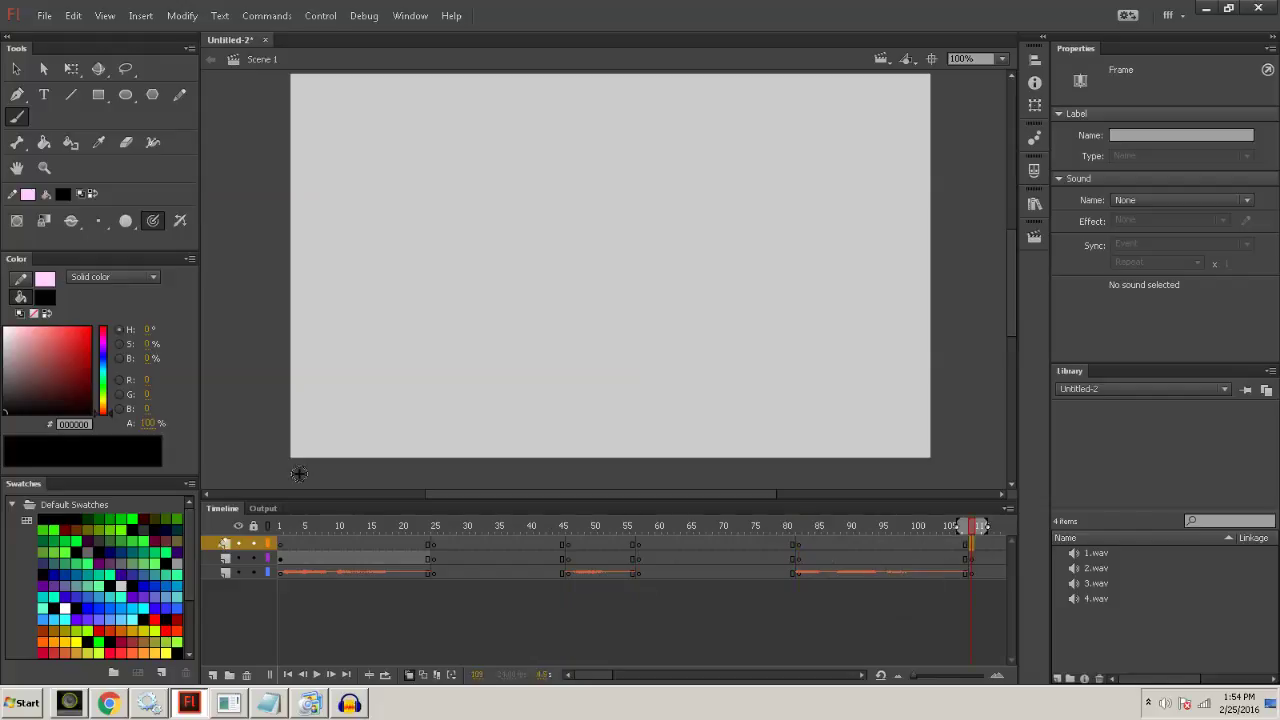
# On the new layer at frame 1, draw a second character with a large round head, body lines and an arm, facing the first.
pyautogui.click(284, 544)
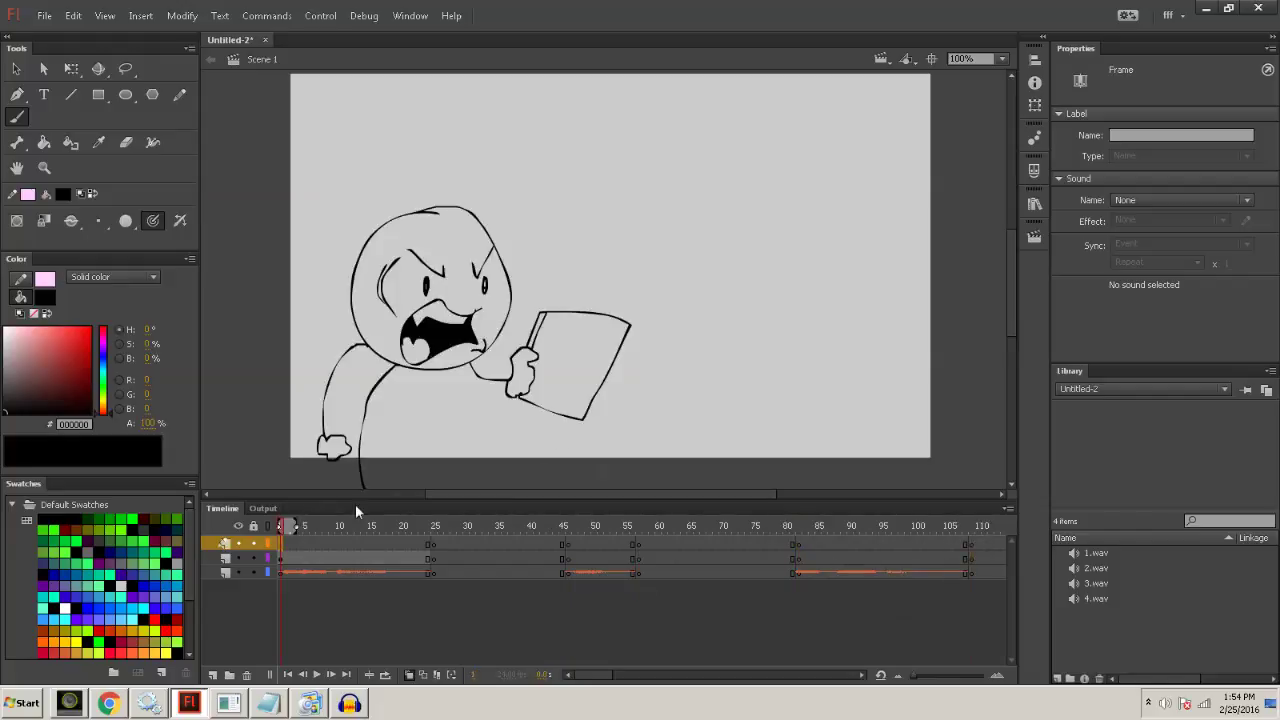
pyautogui.moveTo(752, 177)
pyautogui.mouseDown()
pyautogui.moveTo(697, 326)
pyautogui.moveTo(835, 278)
pyautogui.mouseUp()
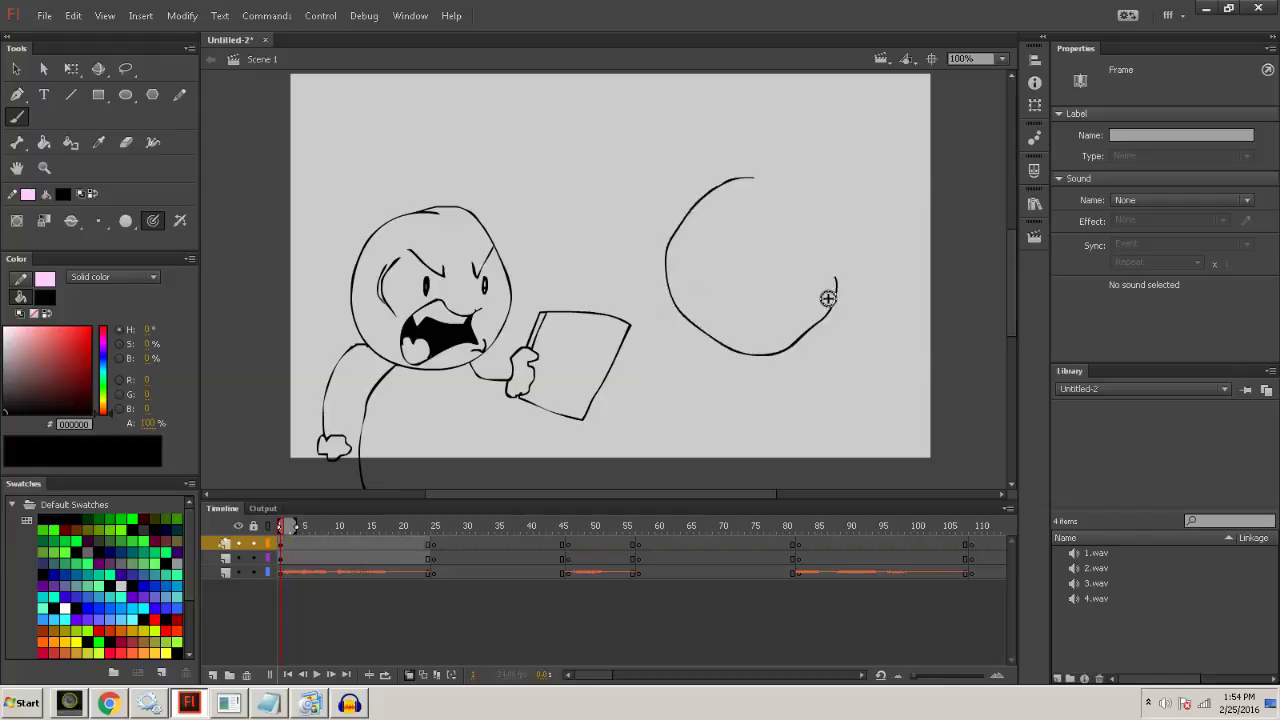
pyautogui.hotkey('ctrl', 'z')
pyautogui.moveTo(800, 194)
pyautogui.mouseDown()
pyautogui.moveTo(681, 332)
pyautogui.moveTo(753, 403)
pyautogui.moveTo(890, 339)
pyautogui.moveTo(867, 229)
pyautogui.mouseUp()
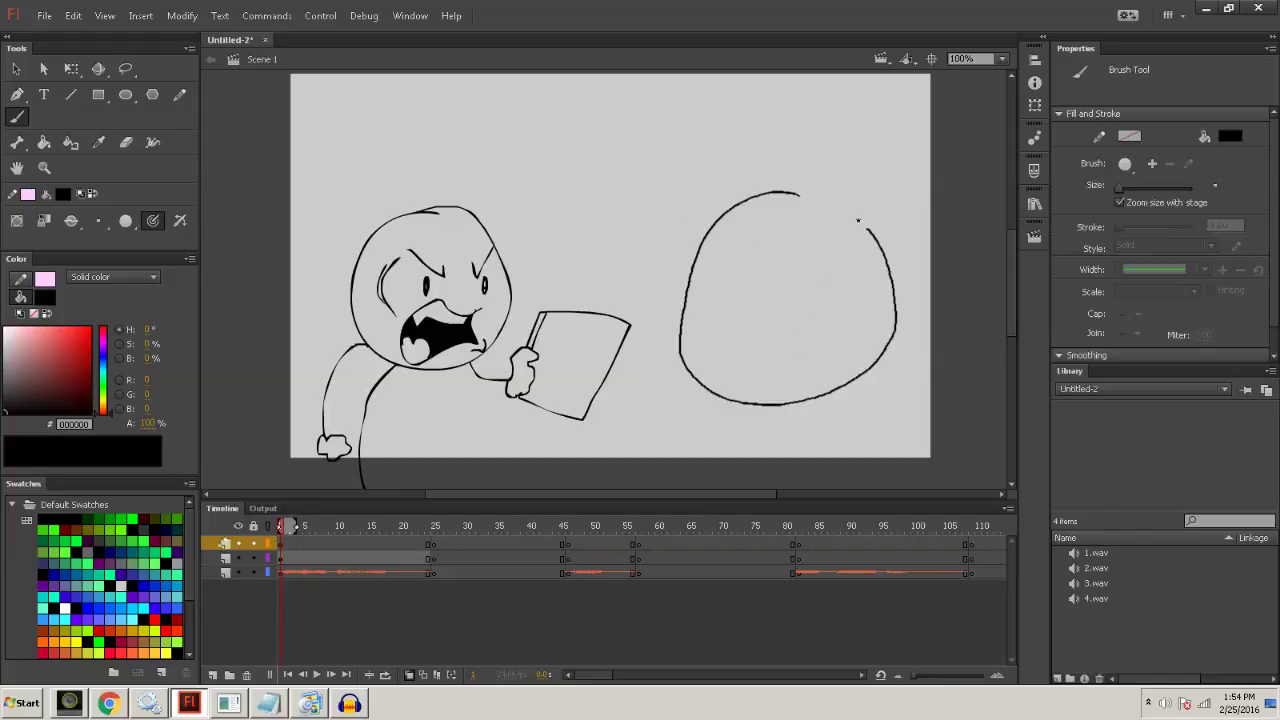
pyautogui.hotkey('ctrl', 'z')
pyautogui.moveTo(797, 178)
pyautogui.mouseDown()
pyautogui.moveTo(722, 213)
pyautogui.moveTo(735, 383)
pyautogui.moveTo(843, 386)
pyautogui.moveTo(905, 282)
pyautogui.moveTo(869, 196)
pyautogui.moveTo(782, 173)
pyautogui.mouseUp()
pyautogui.moveTo(851, 385); pyautogui.dragTo(877, 488)
pyautogui.moveTo(811, 401); pyautogui.dragTo(806, 488)
pyautogui.moveTo(866, 378); pyautogui.dragTo(895, 488)
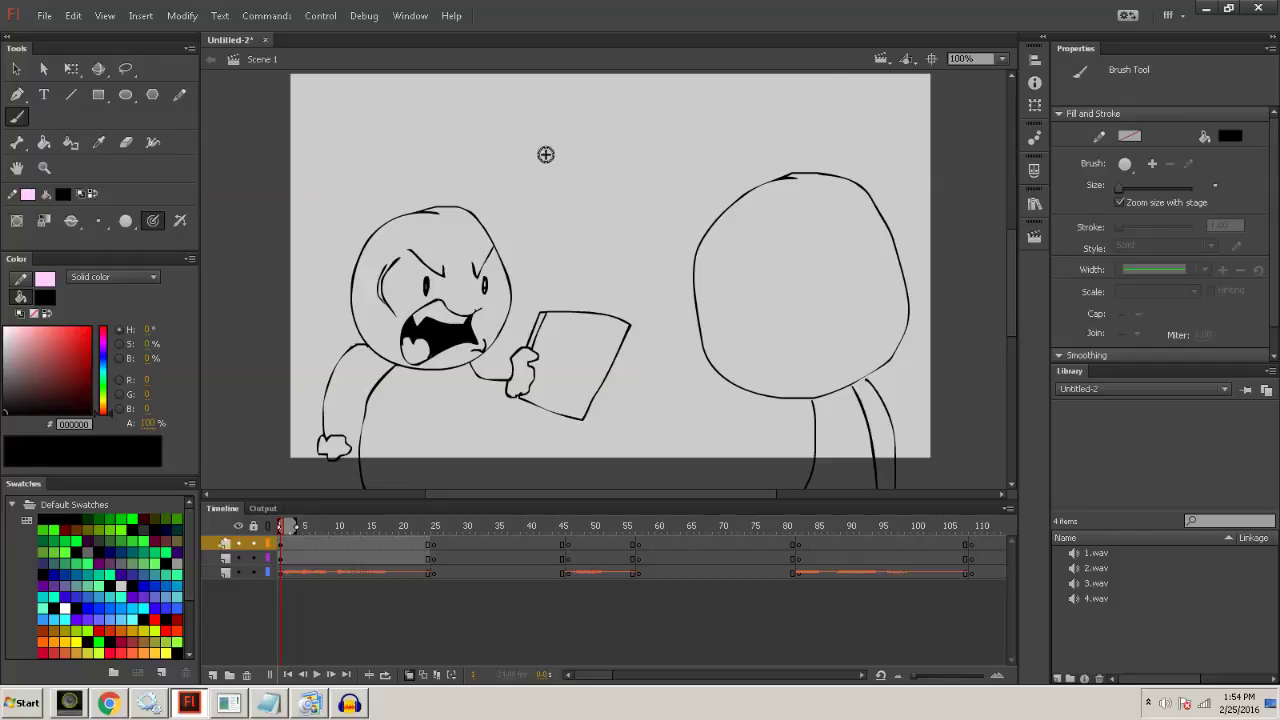
# Add the eye, brow and ear lines to the second character's turned-away face.
pyautogui.moveTo(382, 131); pyautogui.dragTo(607, 147)
pyautogui.hotkey('ctrl', 'z')
pyautogui.moveTo(700, 299)
pyautogui.mouseDown()
pyautogui.moveTo(708, 266)
pyautogui.moveTo(736, 311)
pyautogui.mouseUp()
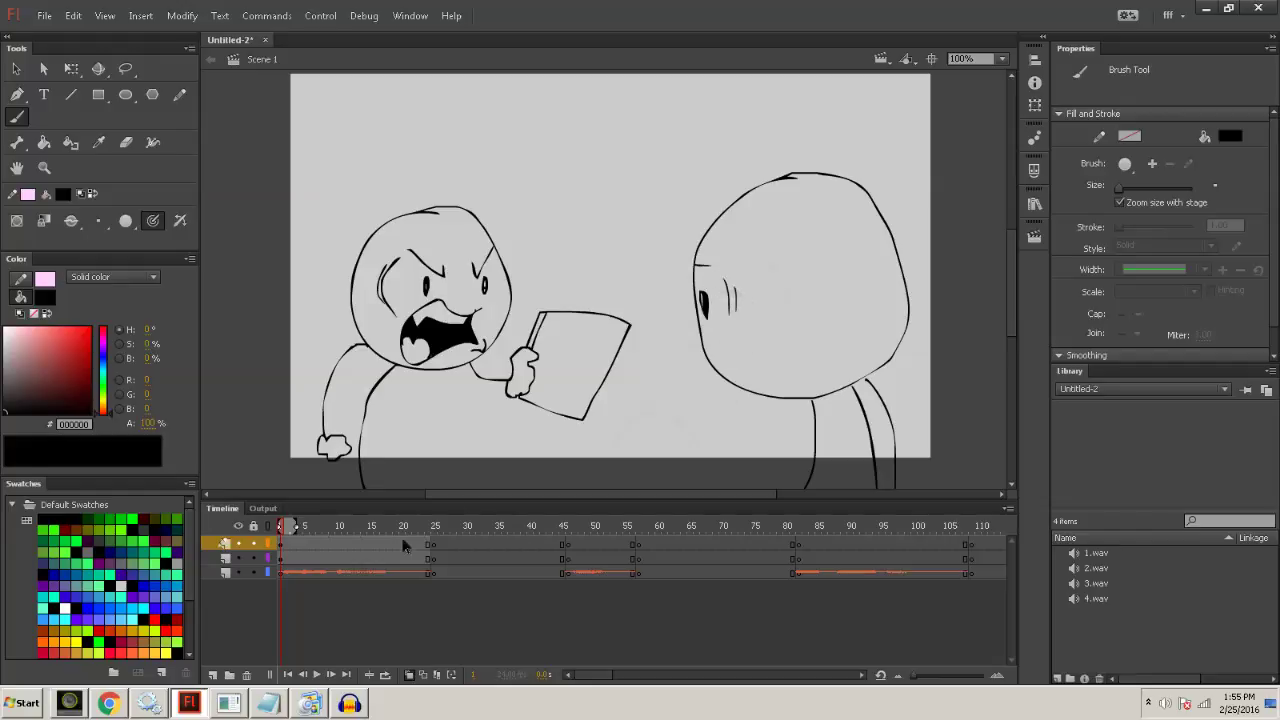
# At frame 25 of the lower drawing layer, draw a large round head with a body line and shift both up slightly.
pyautogui.moveTo(290, 526)
pyautogui.mouseDown()
pyautogui.moveTo(412, 530)
pyautogui.moveTo(437, 558)
pyautogui.mouseUp()
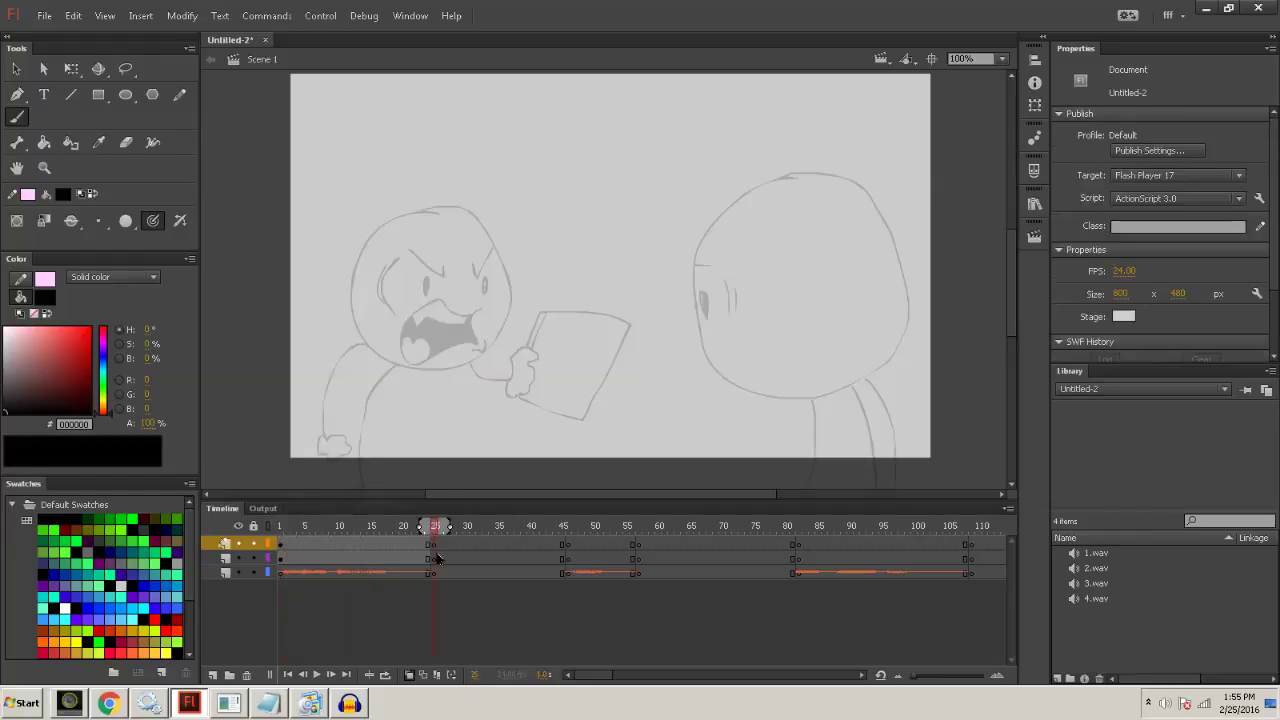
pyautogui.click(435, 560)
pyautogui.moveTo(660, 140)
pyautogui.mouseDown()
pyautogui.moveTo(586, 372)
pyautogui.moveTo(758, 225)
pyautogui.mouseUp()
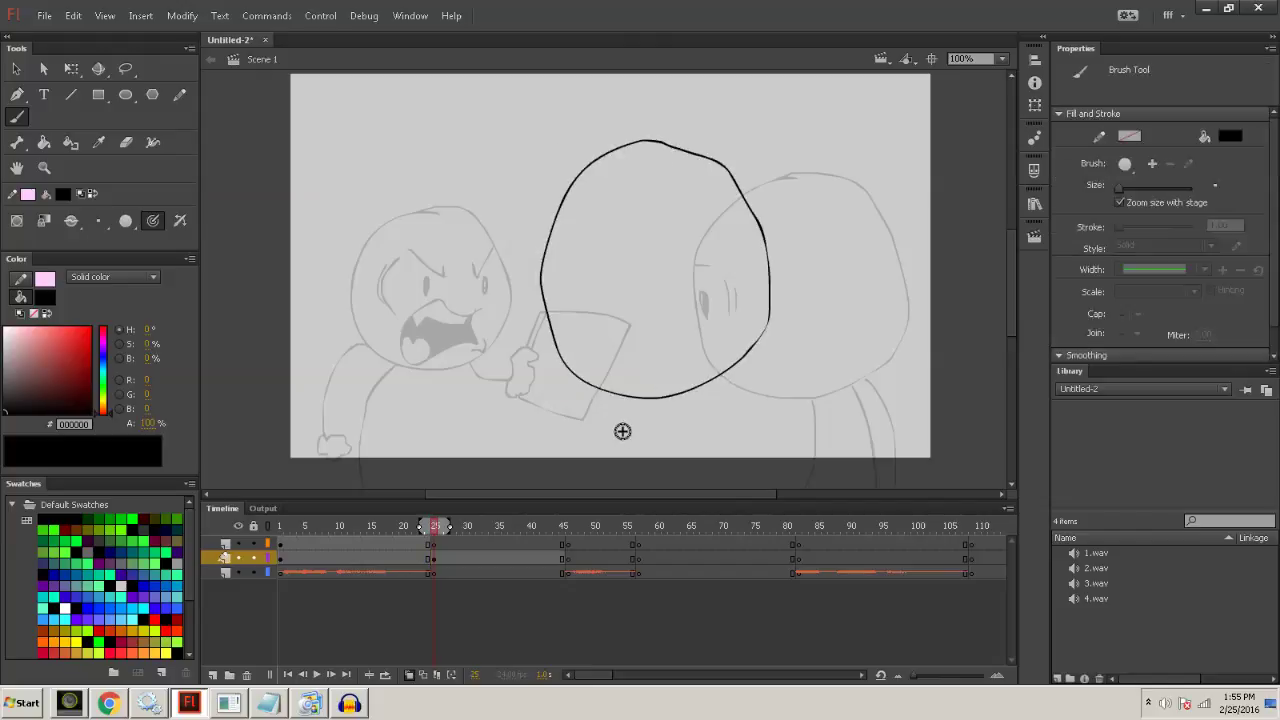
pyautogui.moveTo(640, 395); pyautogui.dragTo(610, 487)
pyautogui.moveTo(494, 120); pyautogui.dragTo(936, 490)
pyautogui.moveTo(618, 448); pyautogui.dragTo(603, 420)
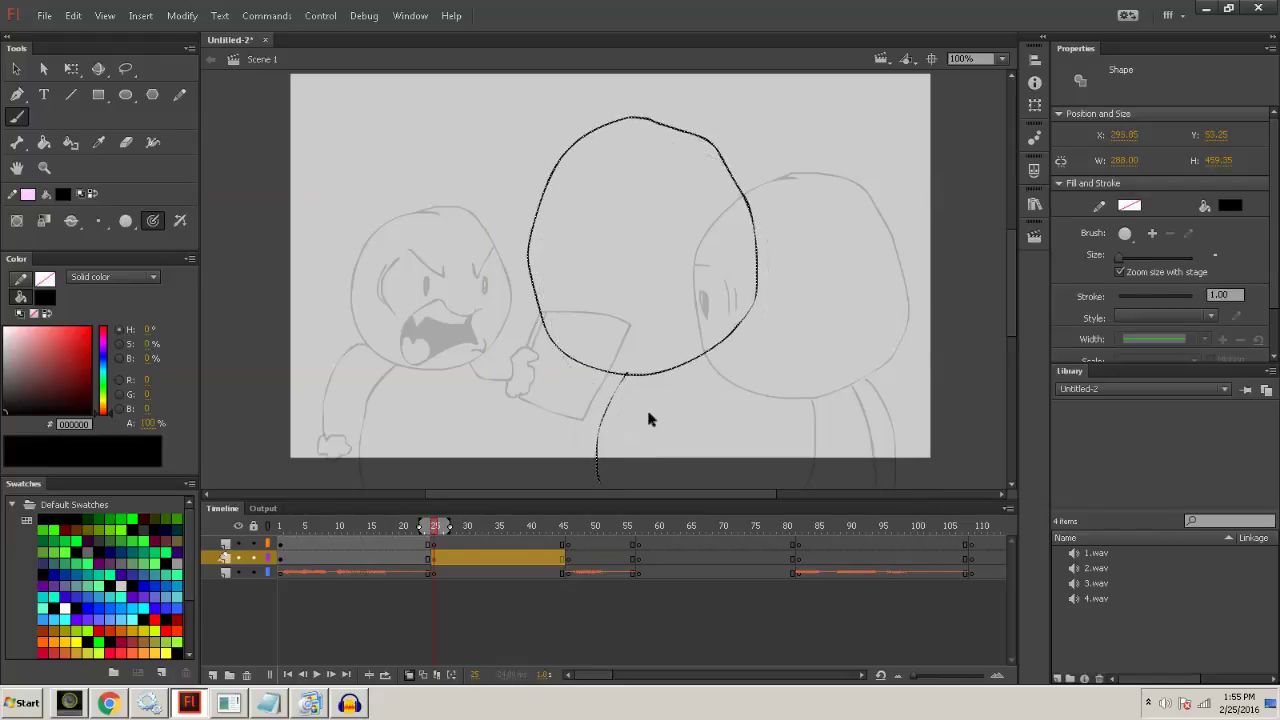
# Draw the frame 25 character's flat brows and half-lidded eyes with pupils looking sideways, redoing the unsatisfactory strokes.
pyautogui.moveTo(566, 166)
pyautogui.mouseDown()
pyautogui.moveTo(547, 236)
pyautogui.moveTo(588, 225)
pyautogui.moveTo(591, 187)
pyautogui.moveTo(603, 220)
pyautogui.moveTo(542, 212)
pyautogui.mouseUp()
pyautogui.hotkey('ctrl', 'z')
pyautogui.hotkey('ctrl', 'z')
pyautogui.hotkey('ctrl', 'z')
pyautogui.moveTo(680, 230)
pyautogui.mouseDown()
pyautogui.moveTo(630, 229)
pyautogui.moveTo(620, 216)
pyautogui.moveTo(652, 207)
pyautogui.moveTo(632, 240)
pyautogui.mouseUp()
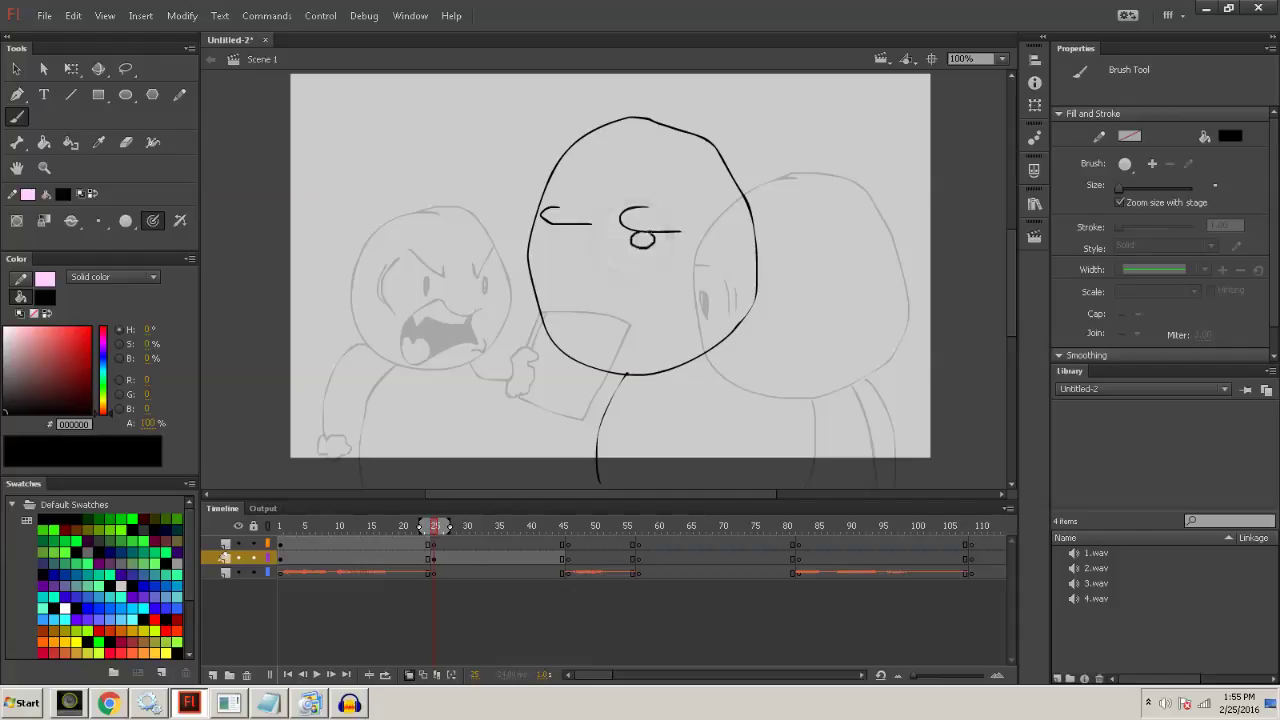
pyautogui.moveTo(563, 229)
pyautogui.mouseDown()
pyautogui.moveTo(559, 241)
pyautogui.moveTo(574, 228)
pyautogui.mouseUp()
pyautogui.click(568, 236)
pyautogui.hotkey('ctrl', 'z')
pyautogui.hotkey('ctrl', 'z')
pyautogui.hotkey('ctrl', 'z')
pyautogui.hotkey('ctrl', 'z')
pyautogui.hotkey('ctrl', 'y')
pyautogui.hotkey('ctrl', 'y')
pyautogui.moveTo(625, 228); pyautogui.dragTo(621, 237)
pyautogui.click(635, 233)
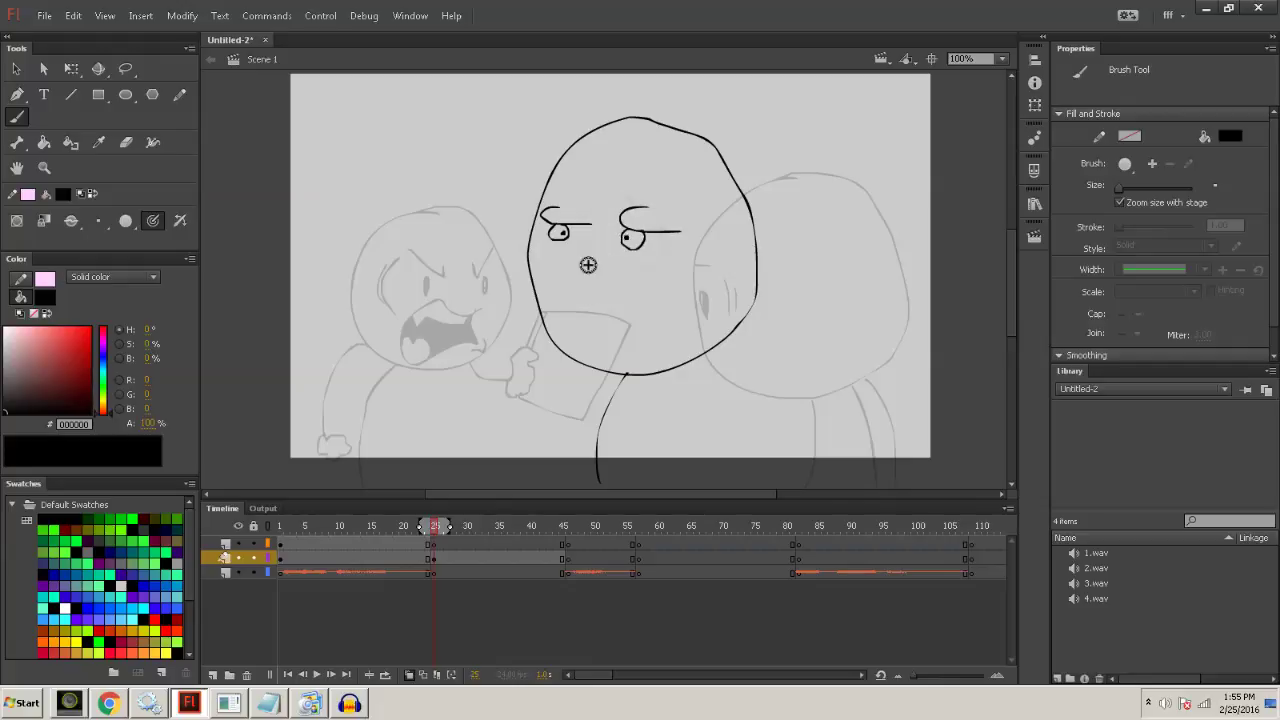
# Draw the frame 25 character's nose, small puckered mouth and two hanging arms with hands.
pyautogui.moveTo(592, 247)
pyautogui.mouseDown()
pyautogui.moveTo(578, 260)
pyautogui.moveTo(599, 287)
pyautogui.mouseUp()
pyautogui.moveTo(661, 368); pyautogui.dragTo(662, 440)
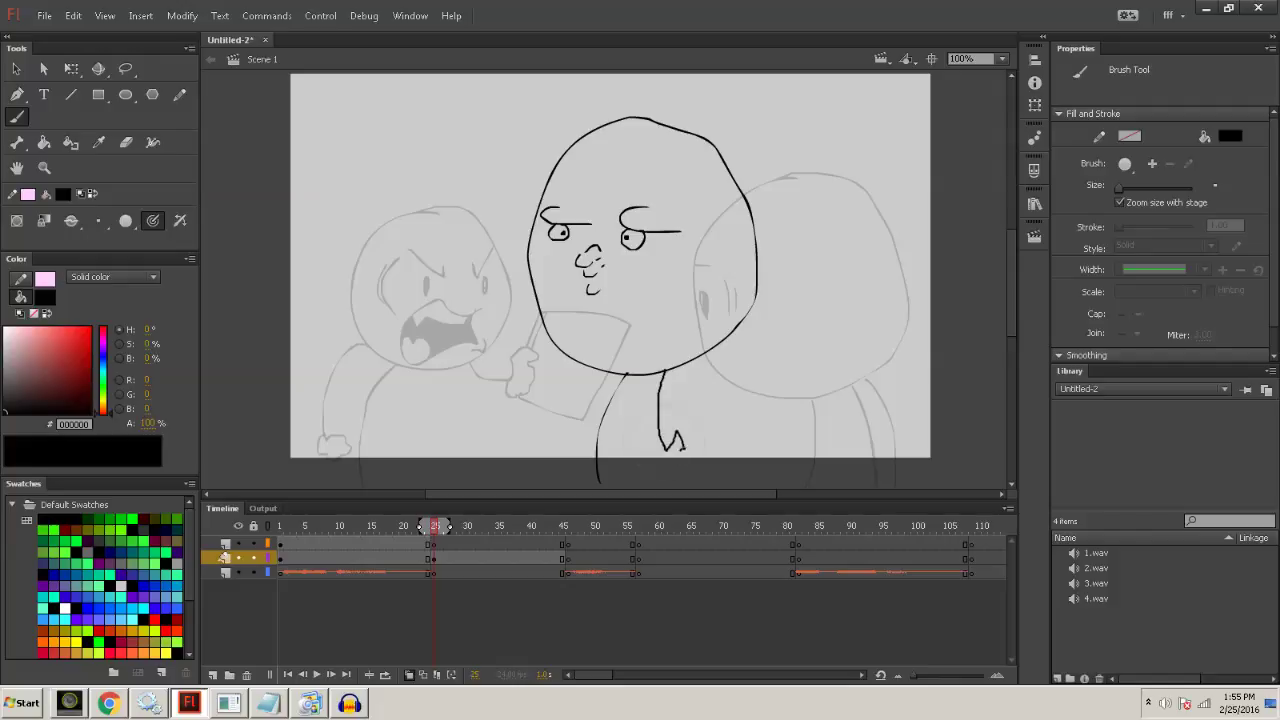
pyautogui.moveTo(608, 368)
pyautogui.mouseDown()
pyautogui.moveTo(587, 440)
pyautogui.moveTo(598, 452)
pyautogui.mouseUp()
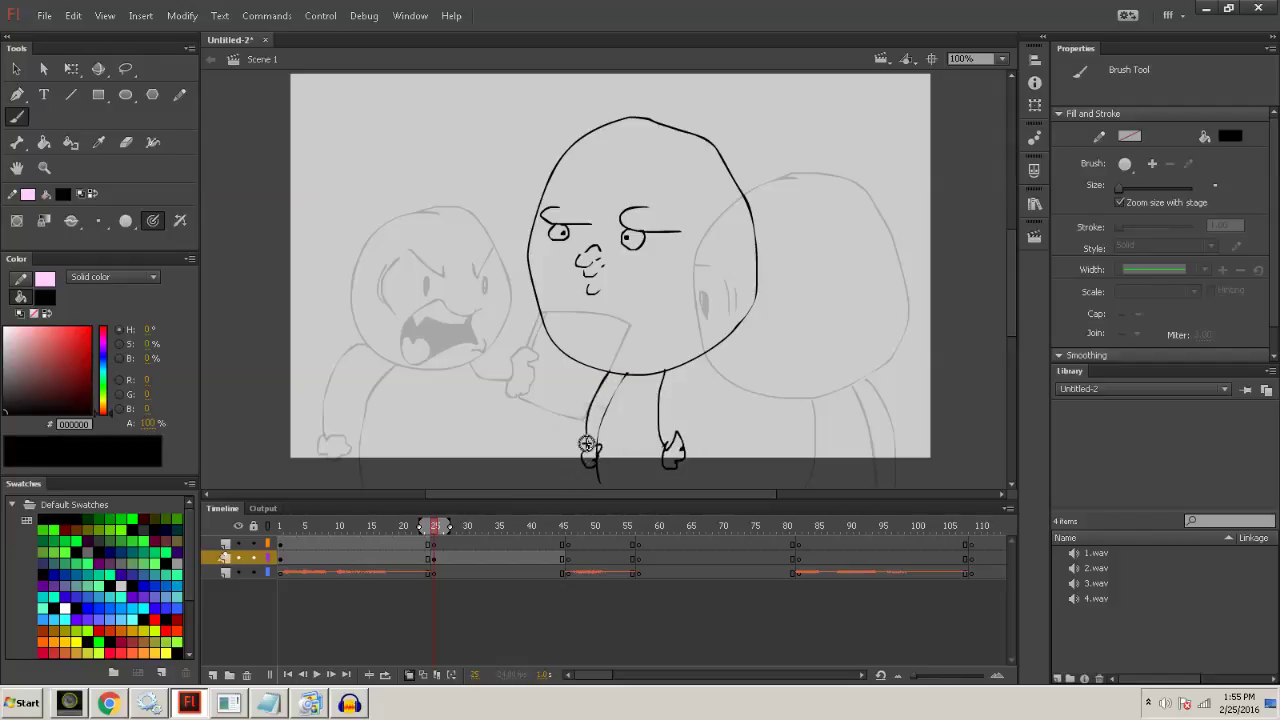
pyautogui.moveTo(484, 376); pyautogui.dragTo(570, 436)
pyautogui.hotkey('ctrl', 'z')
# At frame 46, draw a stretched head with dot eyes and a huge open mouth containing teeth and a tongue.
pyautogui.moveTo(437, 525); pyautogui.dragTo(565, 568)
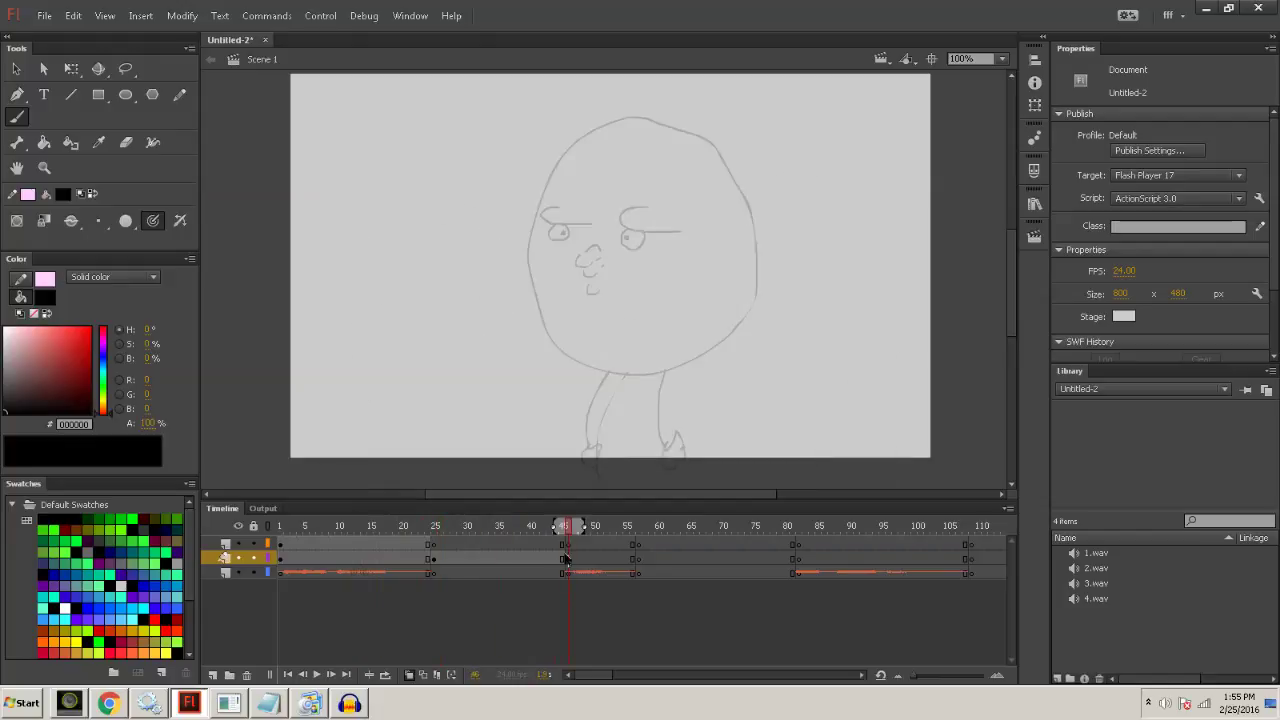
pyautogui.moveTo(660, 95)
pyautogui.mouseDown()
pyautogui.moveTo(598, 111)
pyautogui.moveTo(530, 316)
pyautogui.mouseUp()
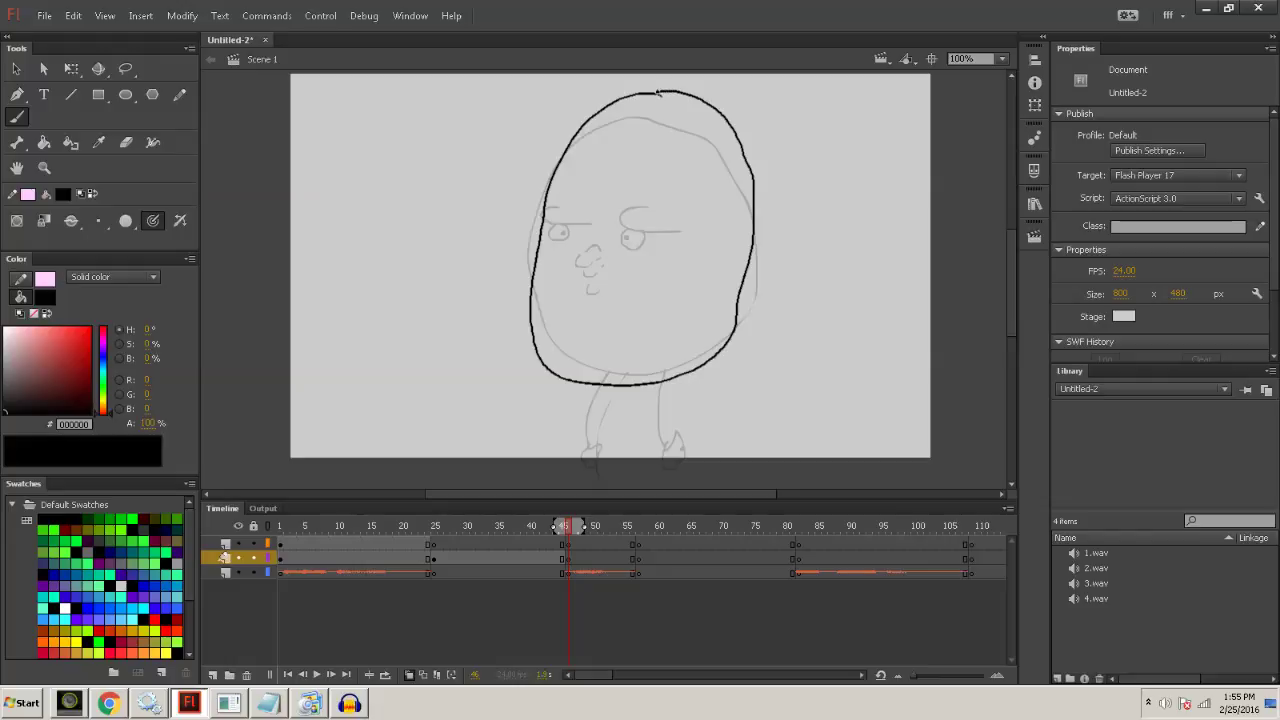
pyautogui.press('b')
pyautogui.click(607, 124)
pyautogui.moveTo(609, 141)
pyautogui.mouseDown()
pyautogui.moveTo(672, 154)
pyautogui.moveTo(674, 276)
pyautogui.moveTo(624, 358)
pyautogui.moveTo(578, 340)
pyautogui.moveTo(609, 148)
pyautogui.moveTo(609, 173)
pyautogui.moveTo(640, 160)
pyautogui.mouseUp()
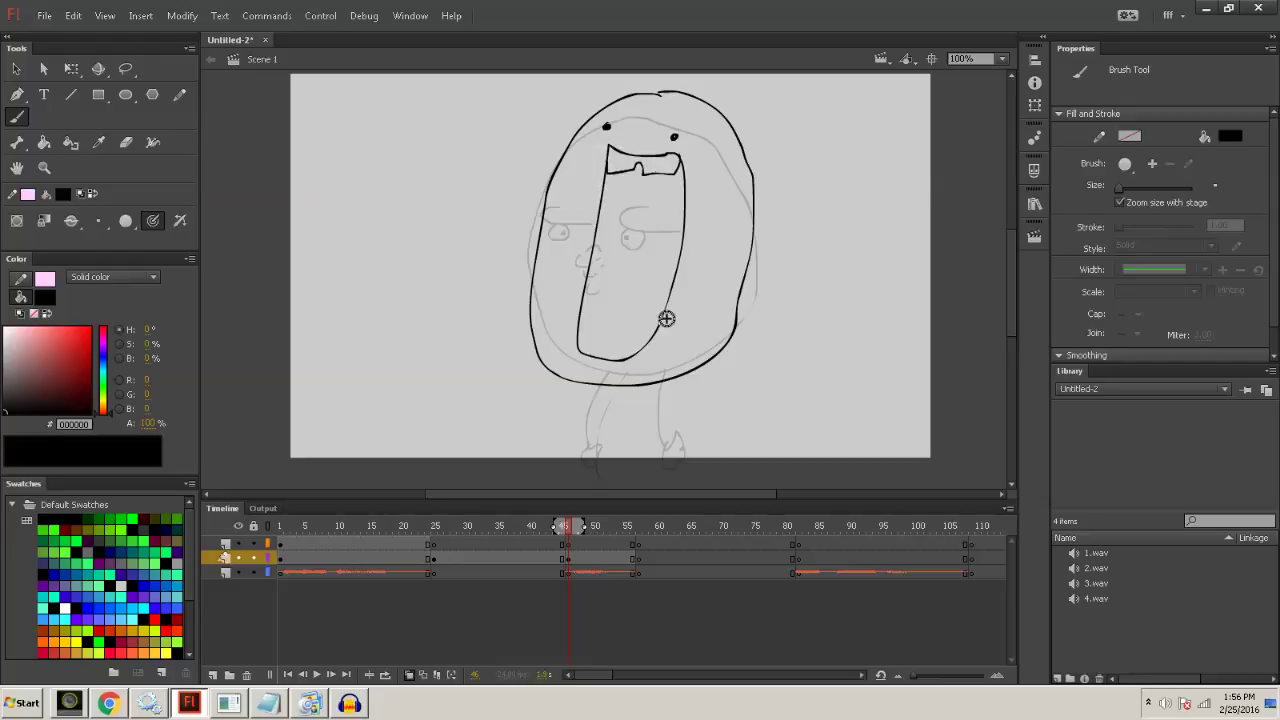
pyautogui.moveTo(659, 321); pyautogui.dragTo(656, 306)
# Draw the frame 46 character's body line and two arms with hands, and fill the mouth interior with black.
pyautogui.moveTo(623, 384)
pyautogui.mouseDown()
pyautogui.moveTo(596, 451)
pyautogui.moveTo(600, 490)
pyautogui.moveTo(662, 382)
pyautogui.moveTo(668, 456)
pyautogui.mouseUp()
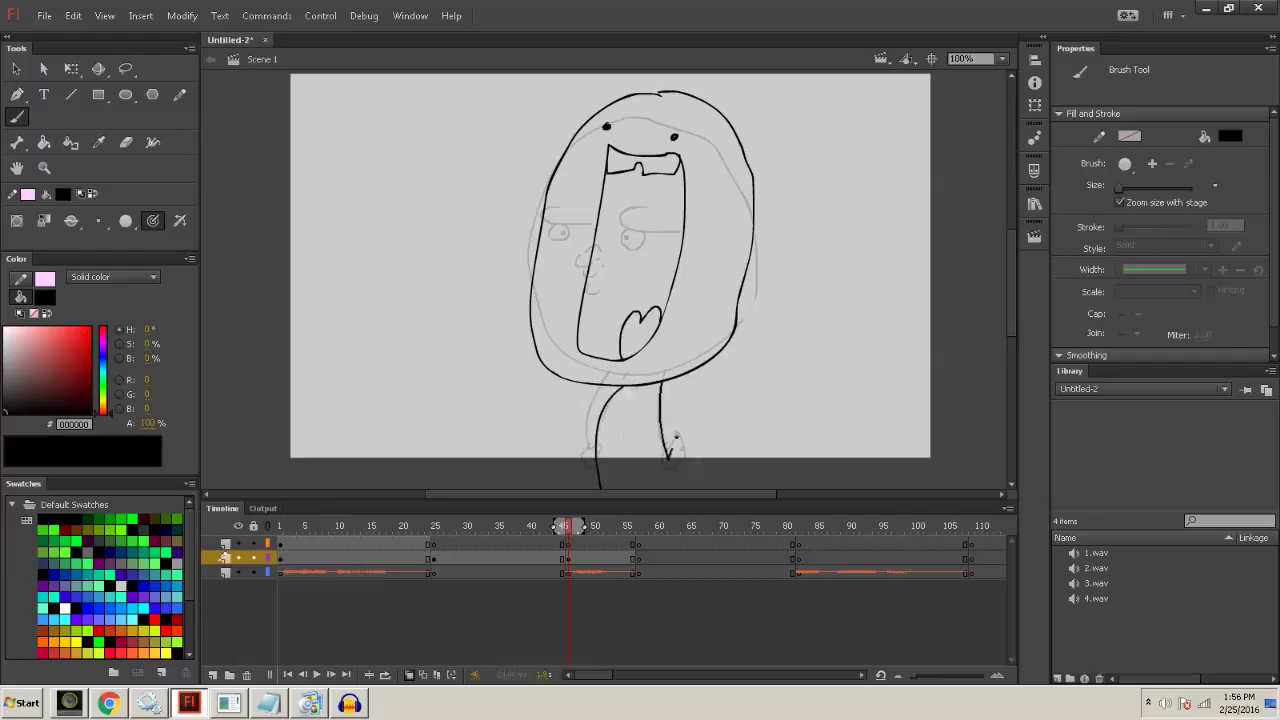
pyautogui.moveTo(597, 388)
pyautogui.mouseDown()
pyautogui.moveTo(583, 403)
pyautogui.moveTo(600, 445)
pyautogui.mouseUp()
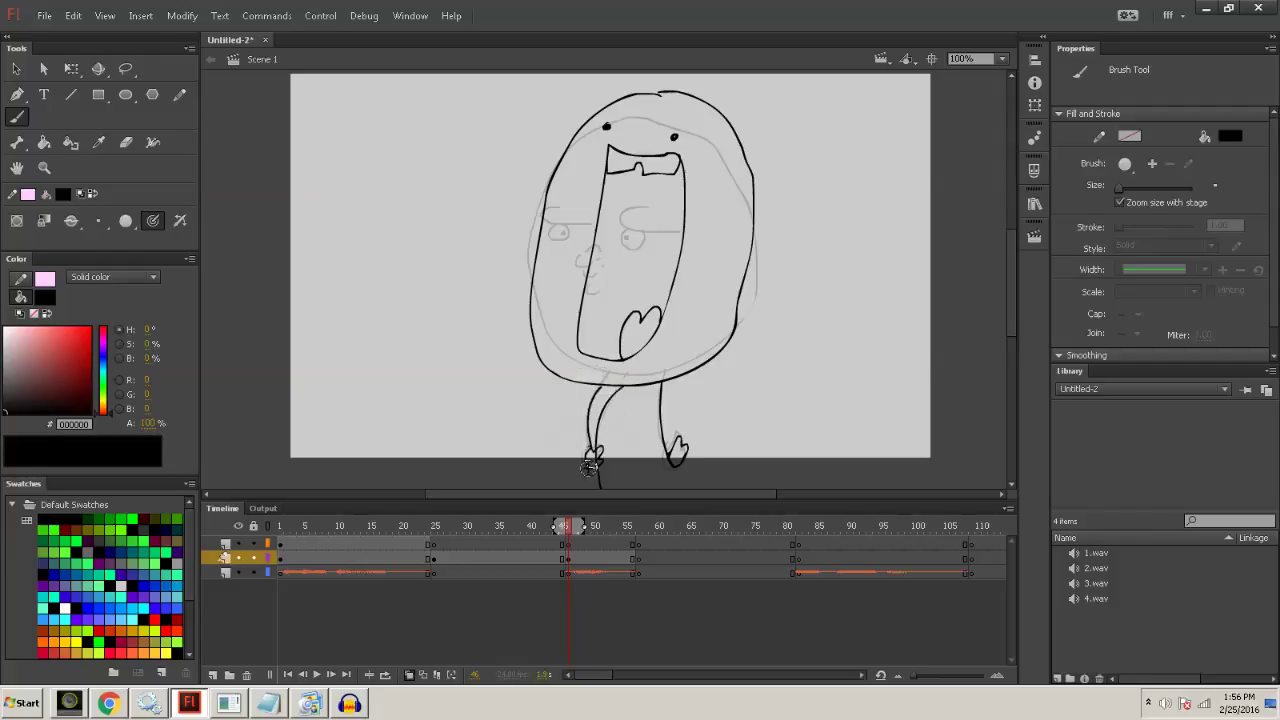
pyautogui.press('k')
pyautogui.click(630, 230)
pyautogui.click(610, 335)
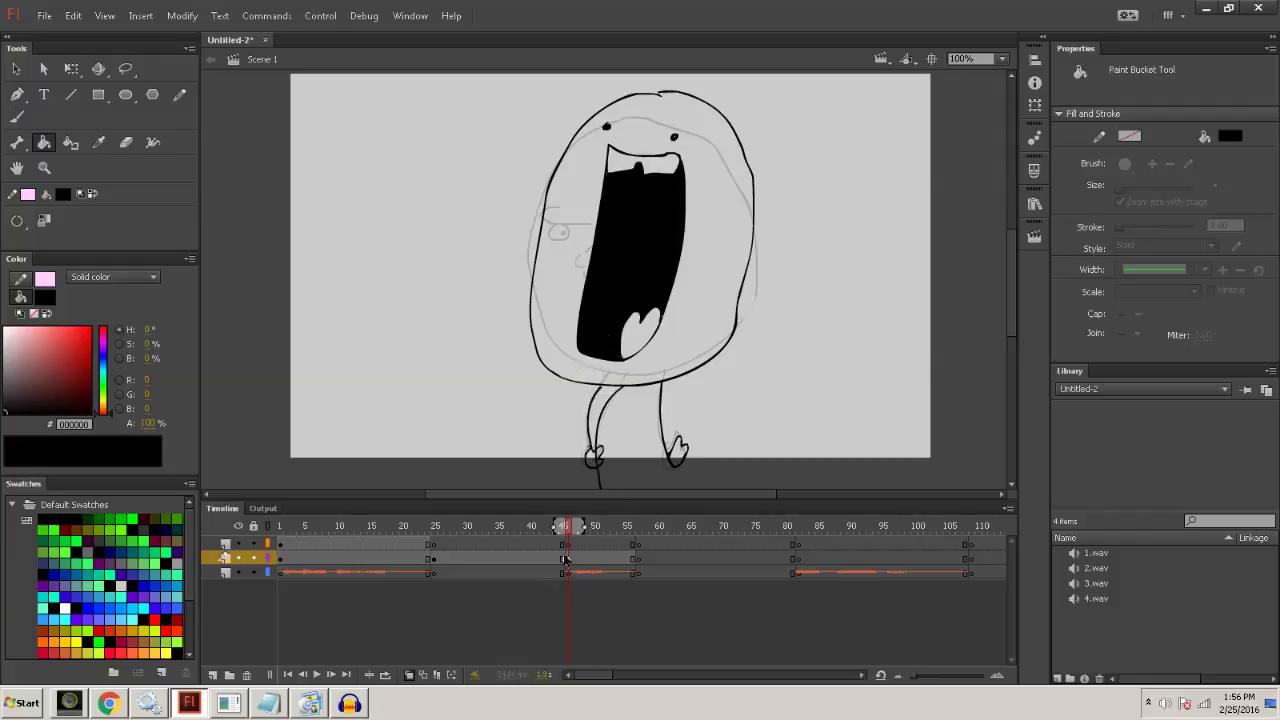
# Copy the half-lidded, sideways-glancing pose from the frames before 46 into frame 57 of the middle layer.
pyautogui.moveTo(567, 527); pyautogui.dragTo(463, 528)
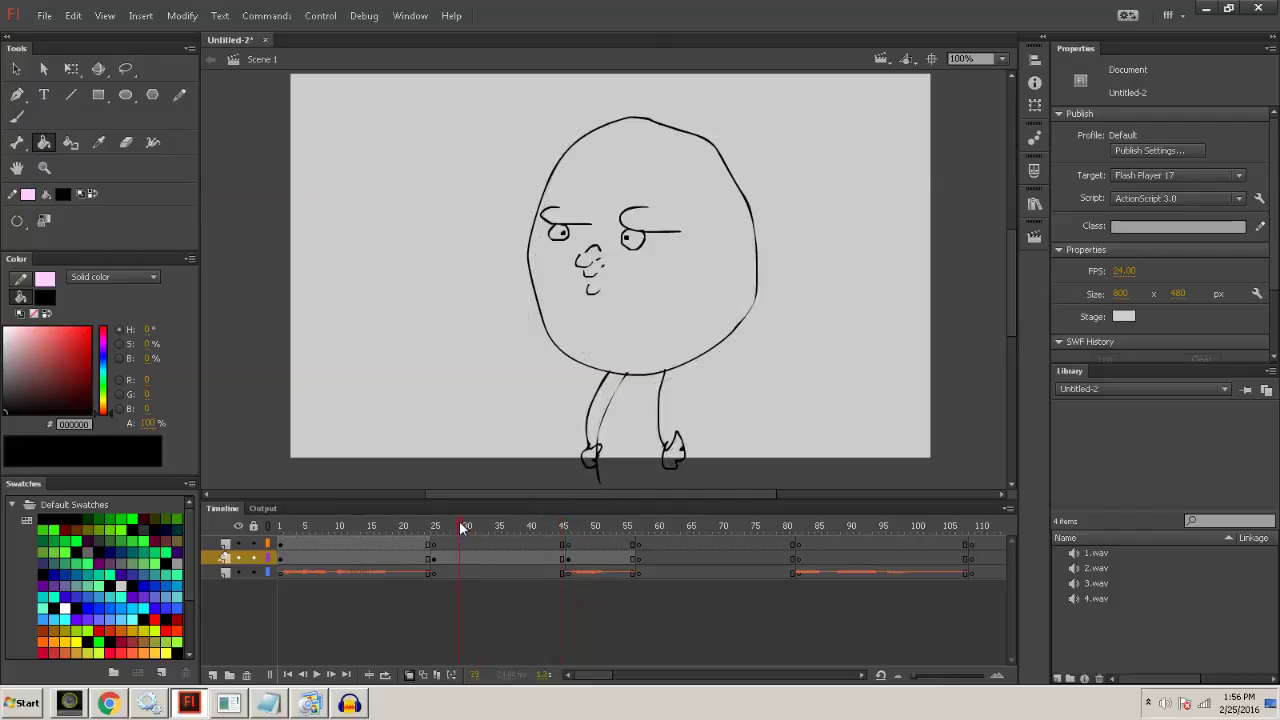
pyautogui.moveTo(569, 522); pyautogui.dragTo(634, 526)
pyautogui.click(555, 556)
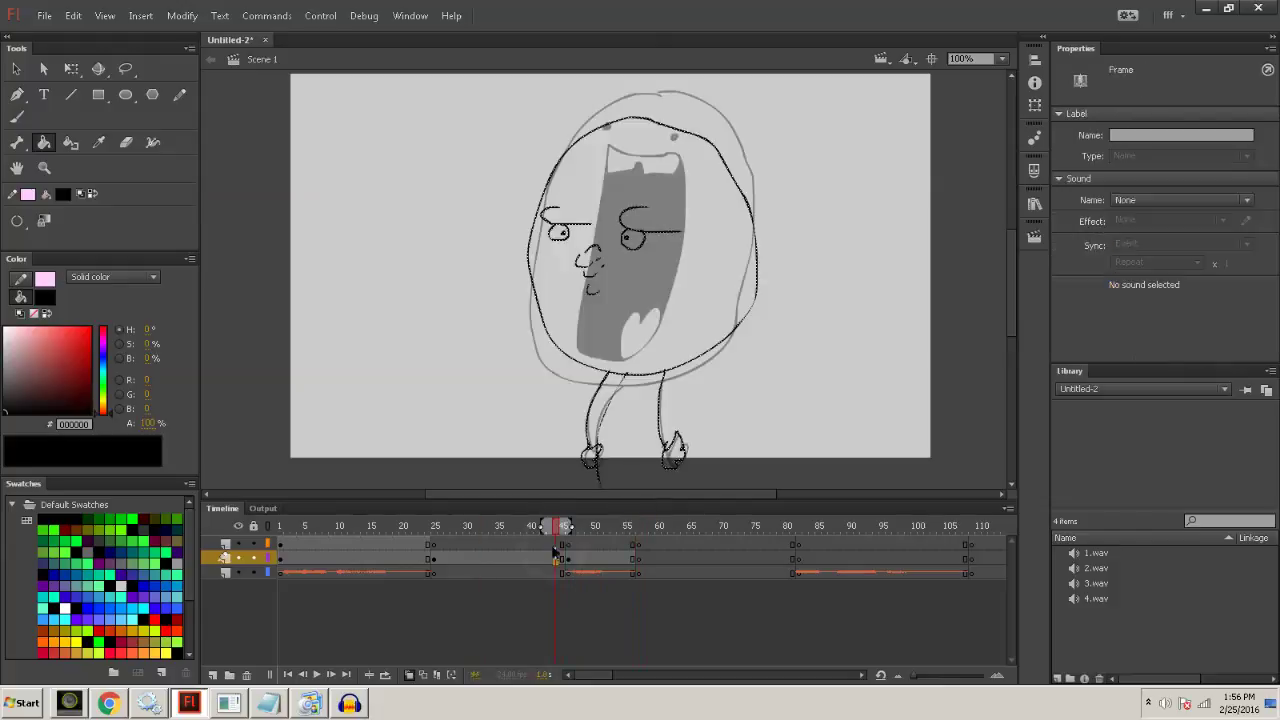
pyautogui.moveTo(578, 563)
pyautogui.mouseDown()
pyautogui.moveTo(643, 565)
pyautogui.moveTo(631, 578)
pyautogui.mouseUp()
pyautogui.moveTo(640, 530); pyautogui.dragTo(748, 525)
# At frame 82 of the middle layer, brush a large round head outline, checking the angry paper-holding character around frame 16 for reference.
pyautogui.click(796, 561)
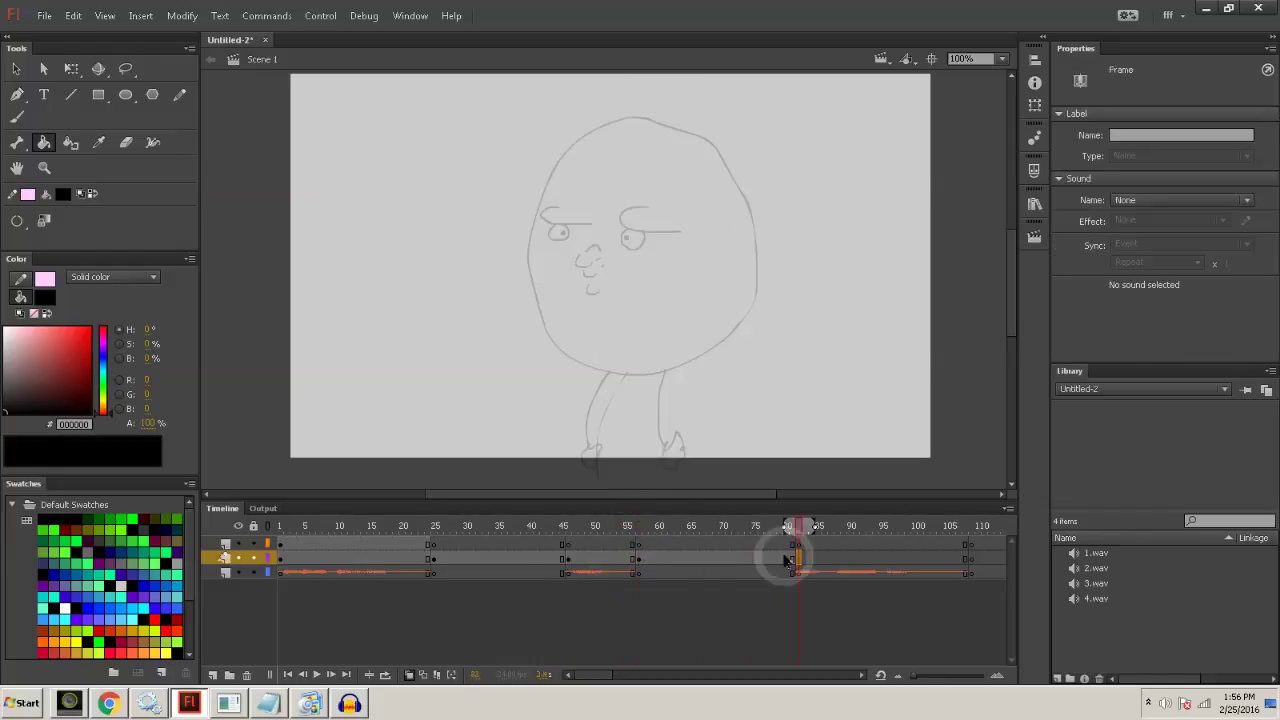
pyautogui.press('b')
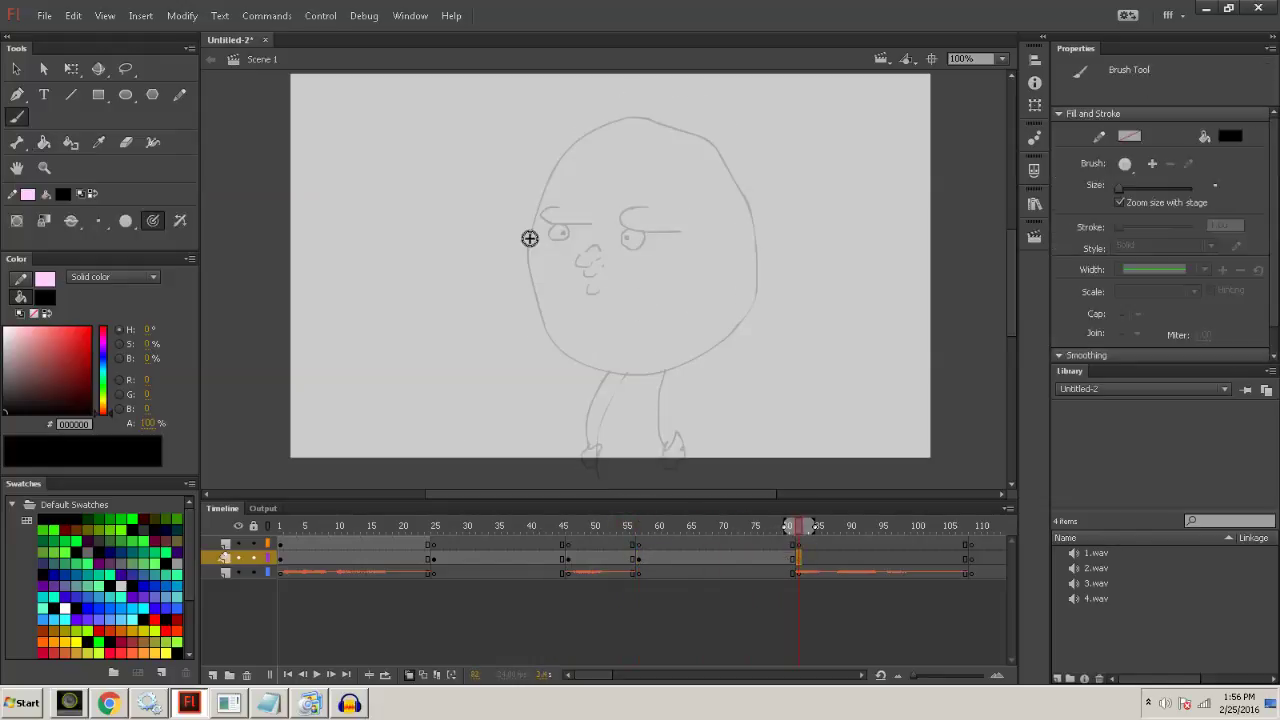
pyautogui.click(372, 558)
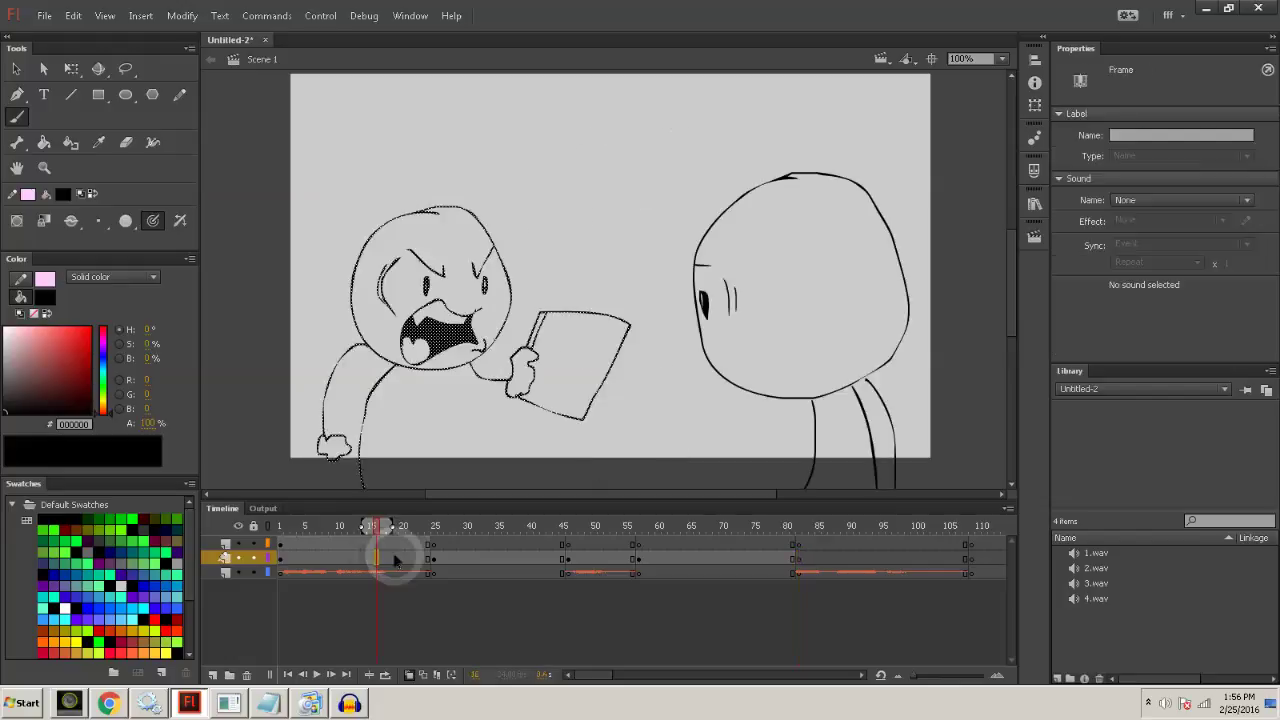
pyautogui.click(795, 561)
pyautogui.click(790, 576)
pyautogui.click(798, 559)
pyautogui.click(507, 145)
pyautogui.moveTo(533, 146)
pyautogui.mouseDown()
pyautogui.moveTo(469, 163)
pyautogui.moveTo(424, 321)
pyautogui.moveTo(563, 370)
pyautogui.moveTo(613, 330)
pyautogui.moveTo(623, 220)
pyautogui.moveTo(589, 168)
pyautogui.moveTo(530, 145)
pyautogui.mouseUp()
# Draw the frame 82 character's slanted angry brows and narrow eyes with small pupils and bags underneath, redoing the unsatisfactory strokes.
pyautogui.moveTo(435, 271); pyautogui.dragTo(545, 308)
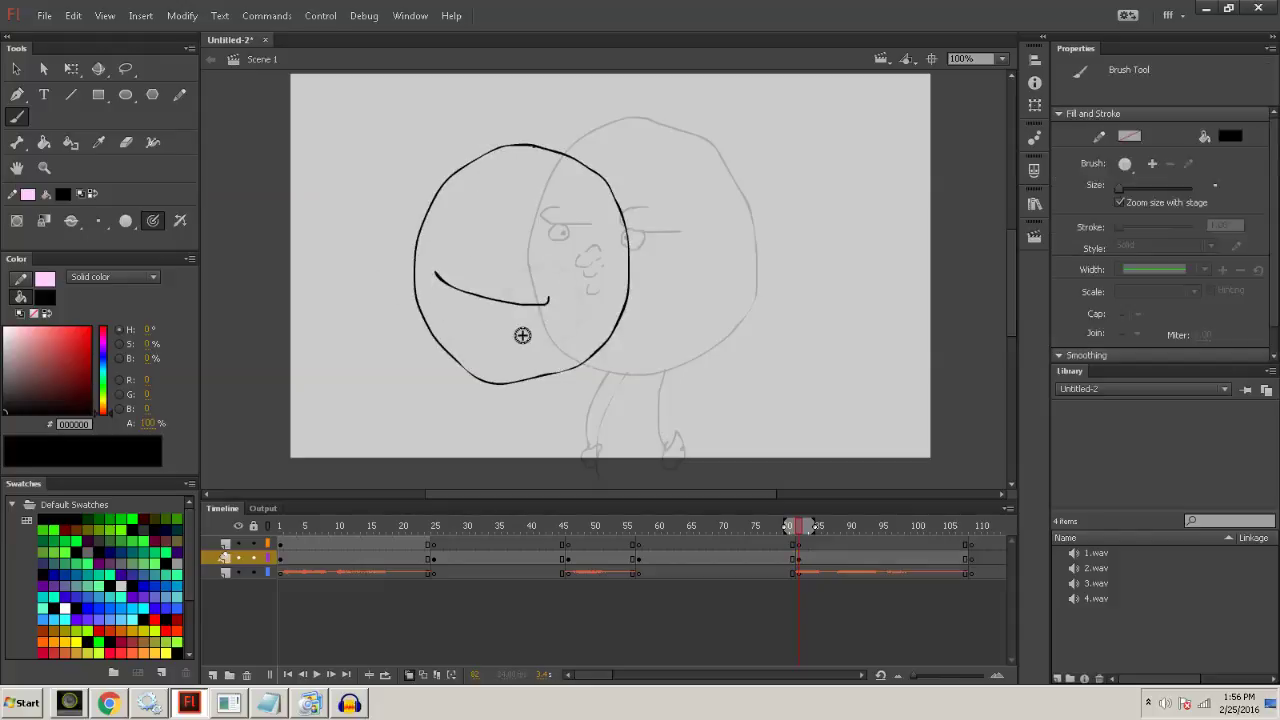
pyautogui.moveTo(440, 281)
pyautogui.mouseDown()
pyautogui.moveTo(464, 312)
pyautogui.moveTo(528, 311)
pyautogui.moveTo(503, 302)
pyautogui.moveTo(509, 324)
pyautogui.moveTo(570, 296)
pyautogui.mouseUp()
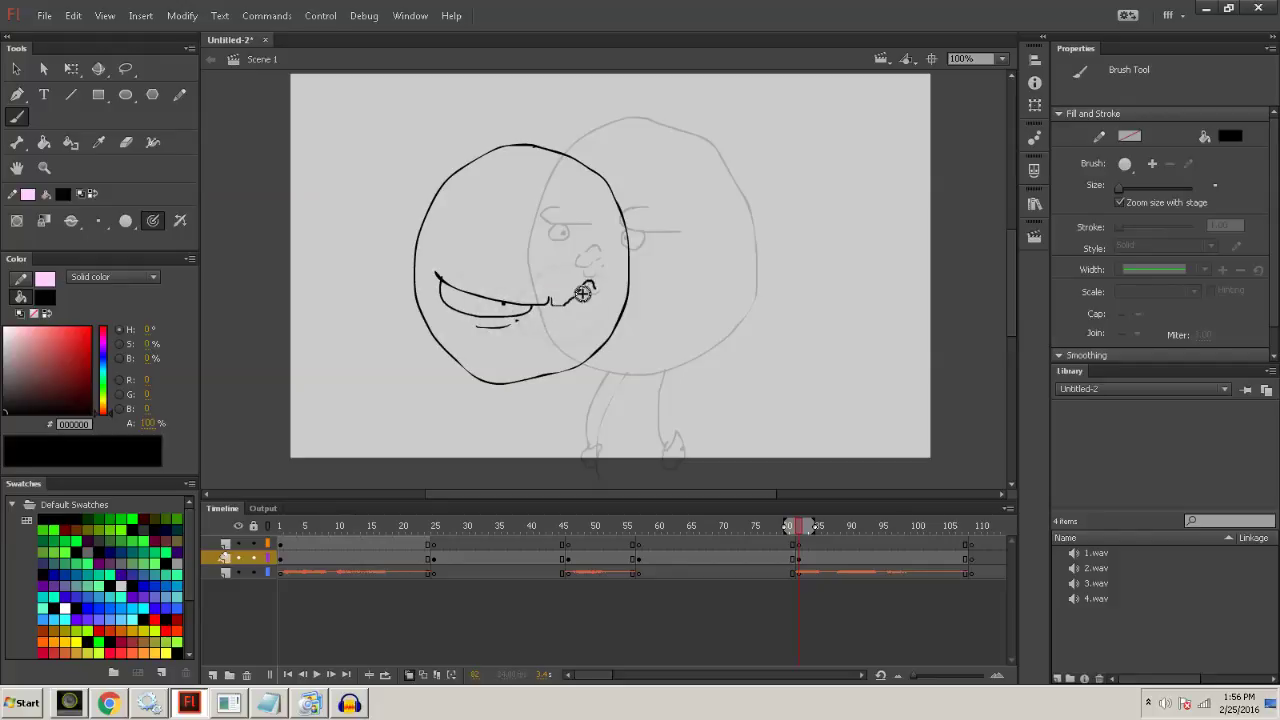
pyautogui.hotkey('ctrl', 'z')
pyautogui.hotkey('ctrl', 'z')
pyautogui.moveTo(551, 302)
pyautogui.mouseDown()
pyautogui.moveTo(598, 322)
pyautogui.moveTo(563, 309)
pyautogui.moveTo(558, 334)
pyautogui.moveTo(608, 320)
pyautogui.mouseUp()
pyautogui.hotkey('ctrl', 'z')
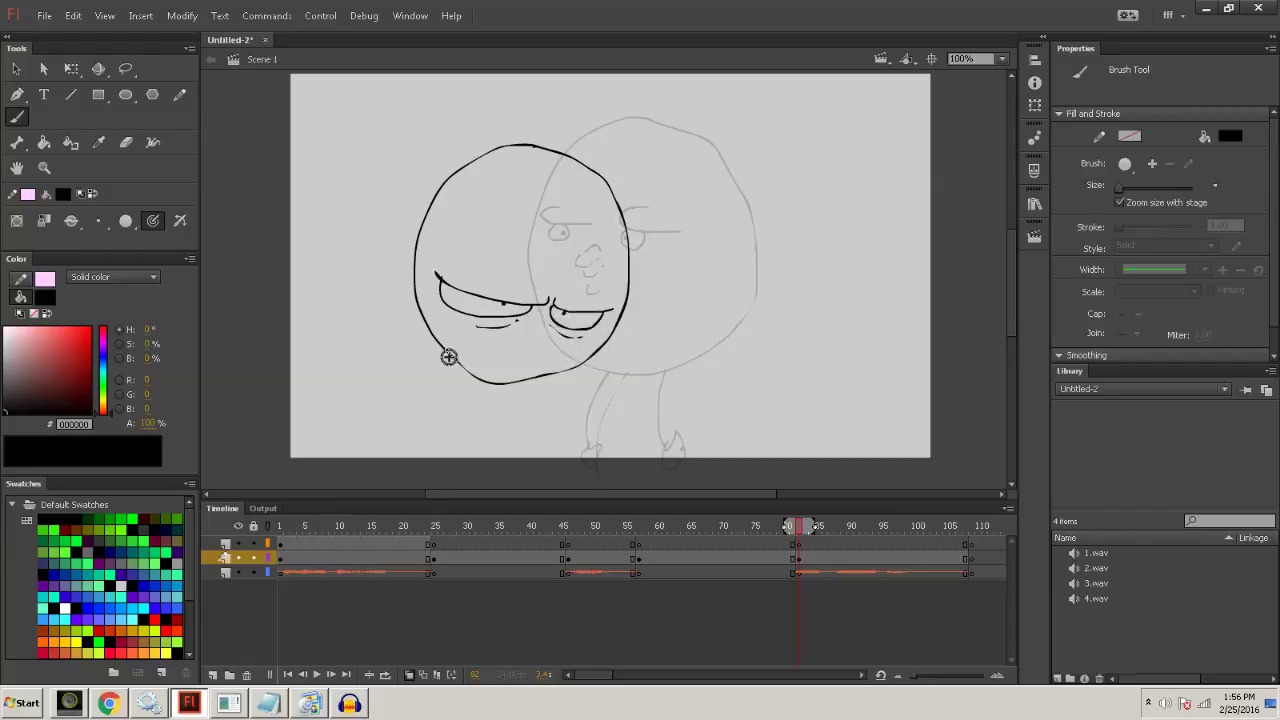
# Draw the frame 82 character's body line and two arms with fists, one holding a sheet of paper.
pyautogui.moveTo(446, 361); pyautogui.dragTo(426, 484)
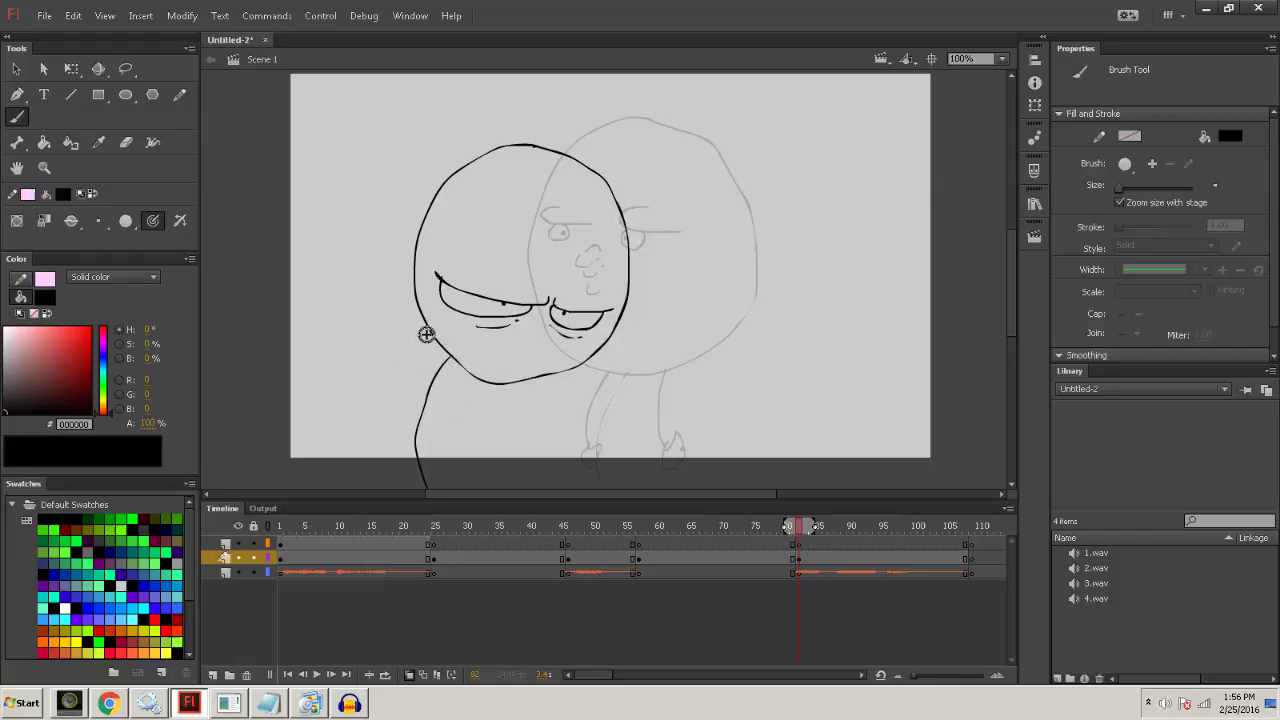
pyautogui.moveTo(431, 336); pyautogui.dragTo(387, 428)
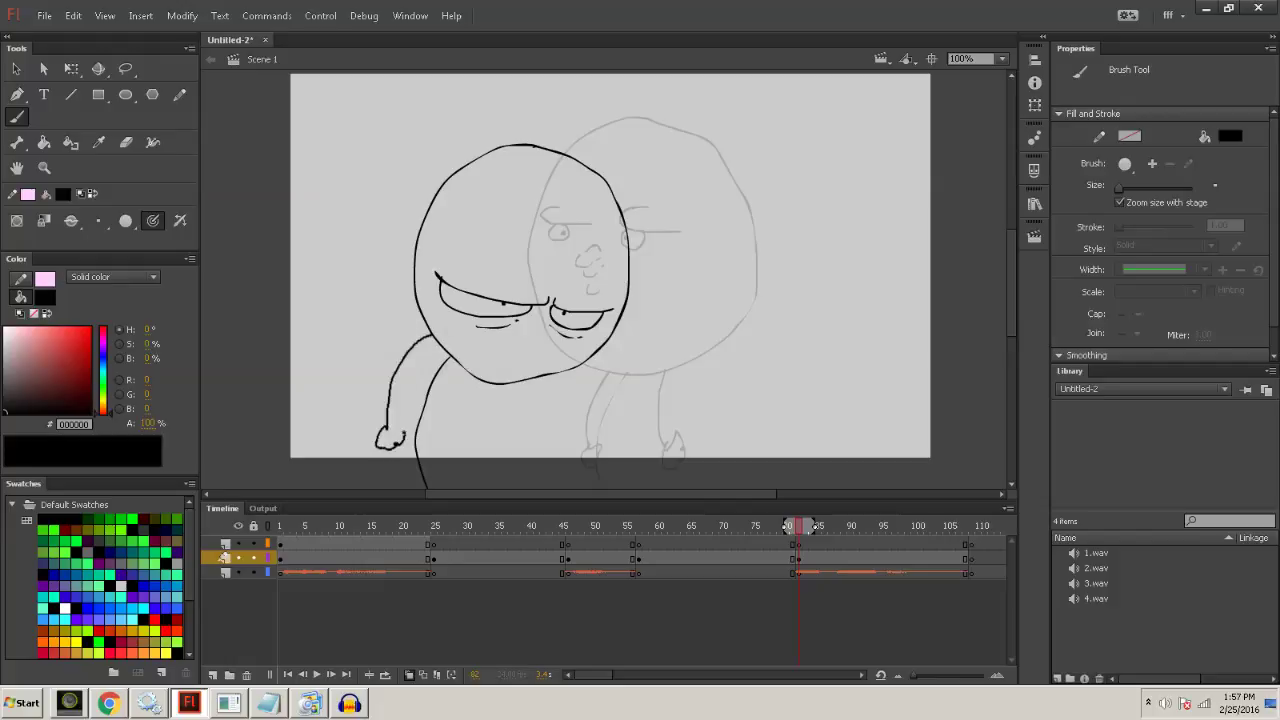
pyautogui.moveTo(534, 378); pyautogui.dragTo(517, 441)
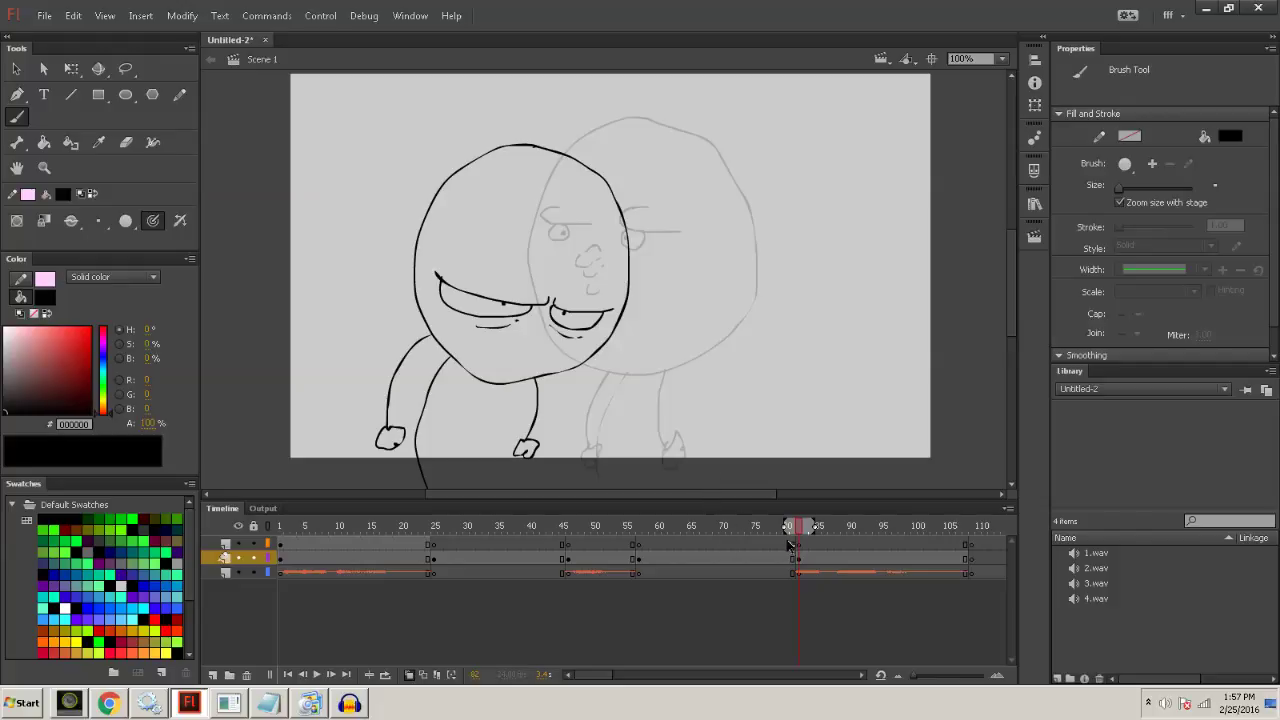
pyautogui.moveTo(530, 447)
pyautogui.mouseDown()
pyautogui.moveTo(579, 416)
pyautogui.moveTo(594, 474)
pyautogui.mouseUp()
# On the top layer at frame 82, draw a snarling open mouth with jagged teeth and fill its interior with black.
pyautogui.click(797, 543)
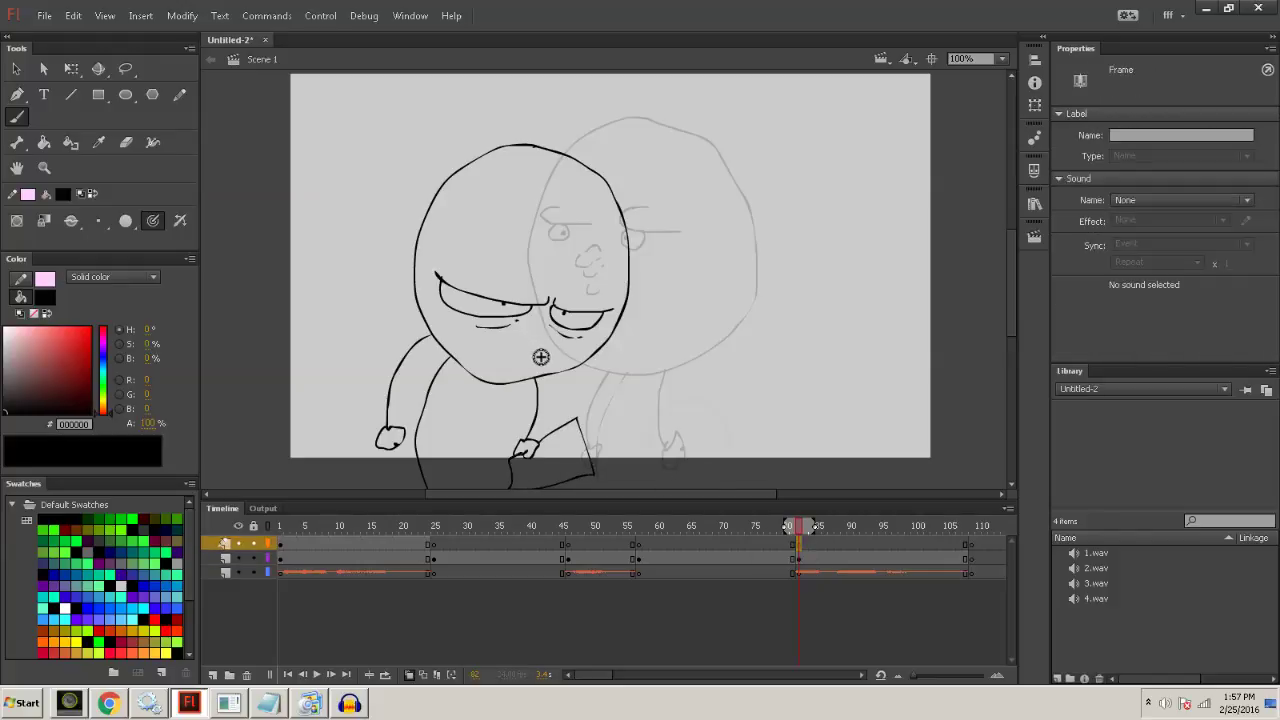
pyautogui.moveTo(546, 337)
pyautogui.mouseDown()
pyautogui.moveTo(526, 336)
pyautogui.moveTo(538, 346)
pyautogui.mouseUp()
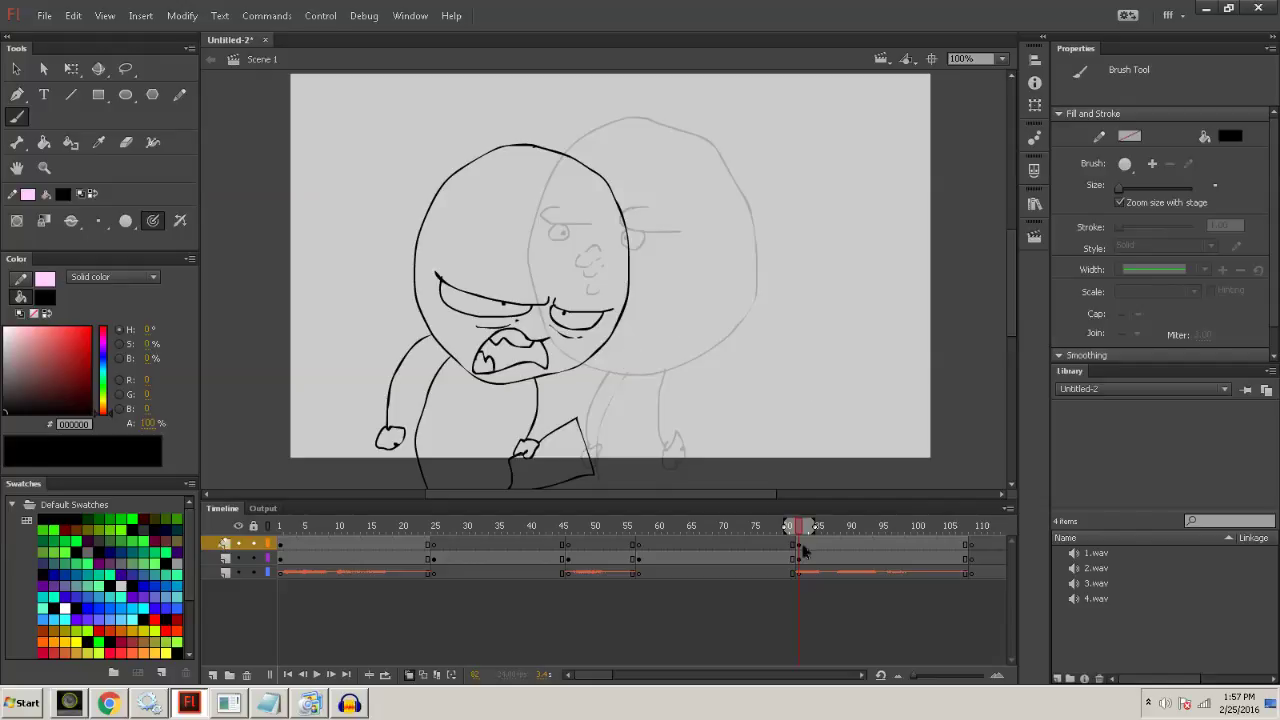
pyautogui.press('k')
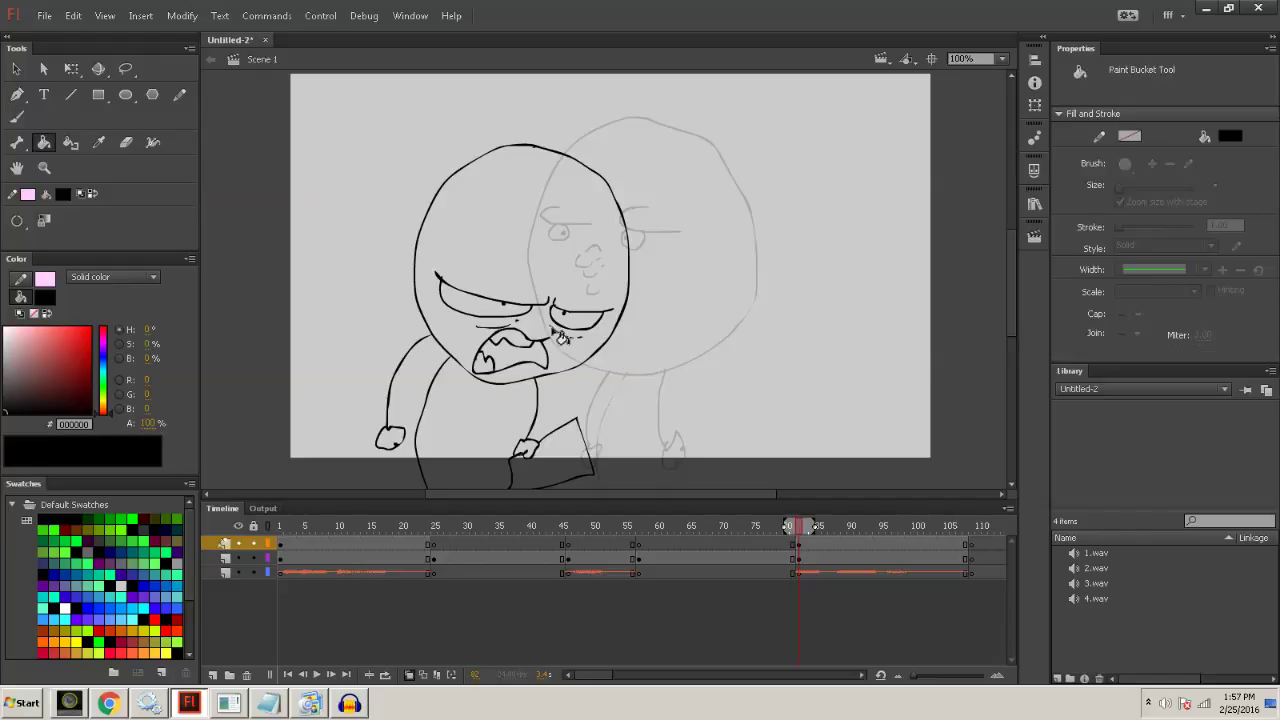
pyautogui.click(530, 367)
# Copy the sideways-glancing pose from the span before frame 82 into frame 109 of the middle layer.
pyautogui.click(614, 677)
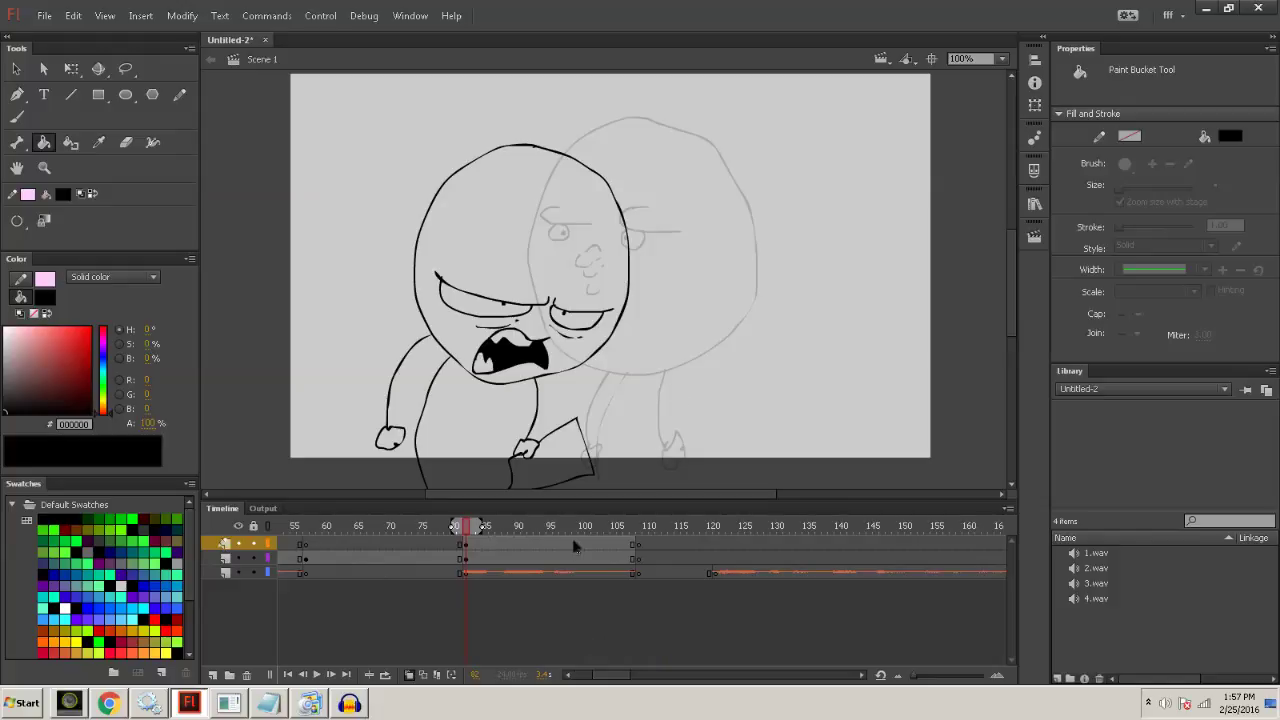
pyautogui.moveTo(472, 530)
pyautogui.mouseDown()
pyautogui.moveTo(443, 517)
pyautogui.moveTo(532, 530)
pyautogui.mouseUp()
pyautogui.moveTo(630, 541); pyautogui.dragTo(637, 557)
pyautogui.click(447, 557)
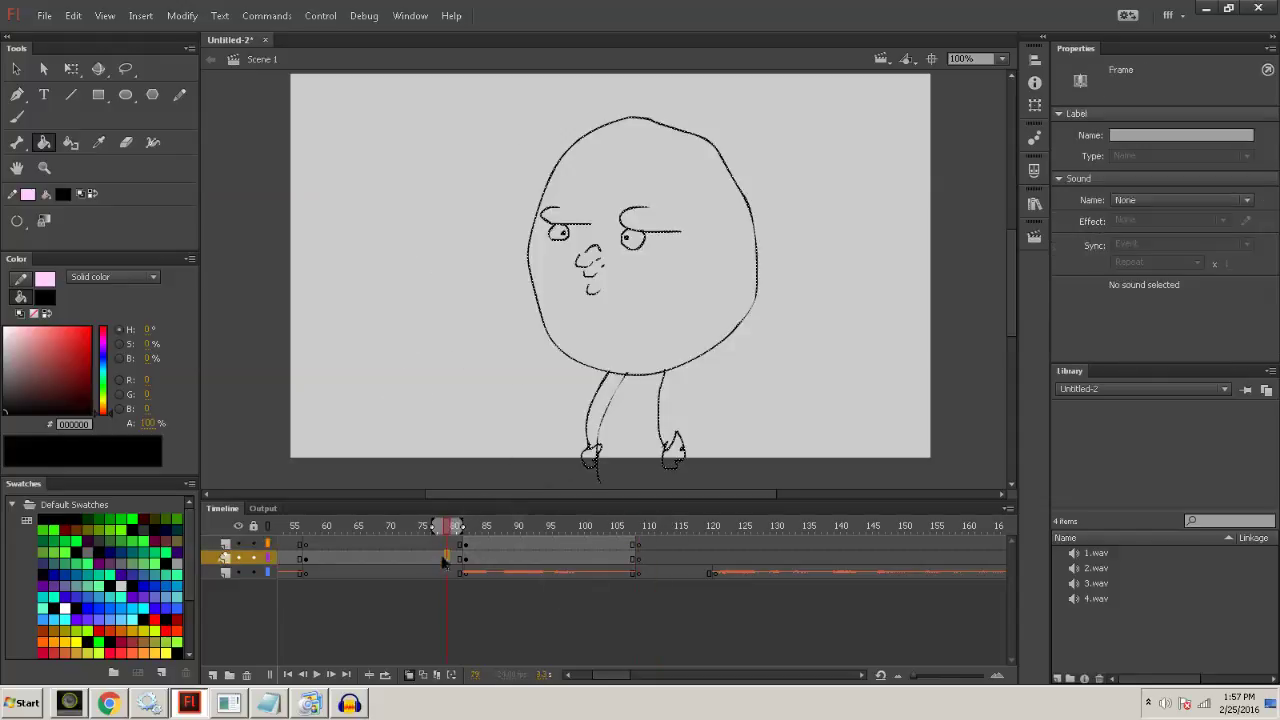
# Insert a blank keyframe at frame 117 of the middle layer and trace the round head outline over the onion skin.
pyautogui.moveTo(637, 530)
pyautogui.mouseDown()
pyautogui.moveTo(588, 541)
pyautogui.moveTo(637, 527)
pyautogui.moveTo(695, 533)
pyautogui.mouseUp()
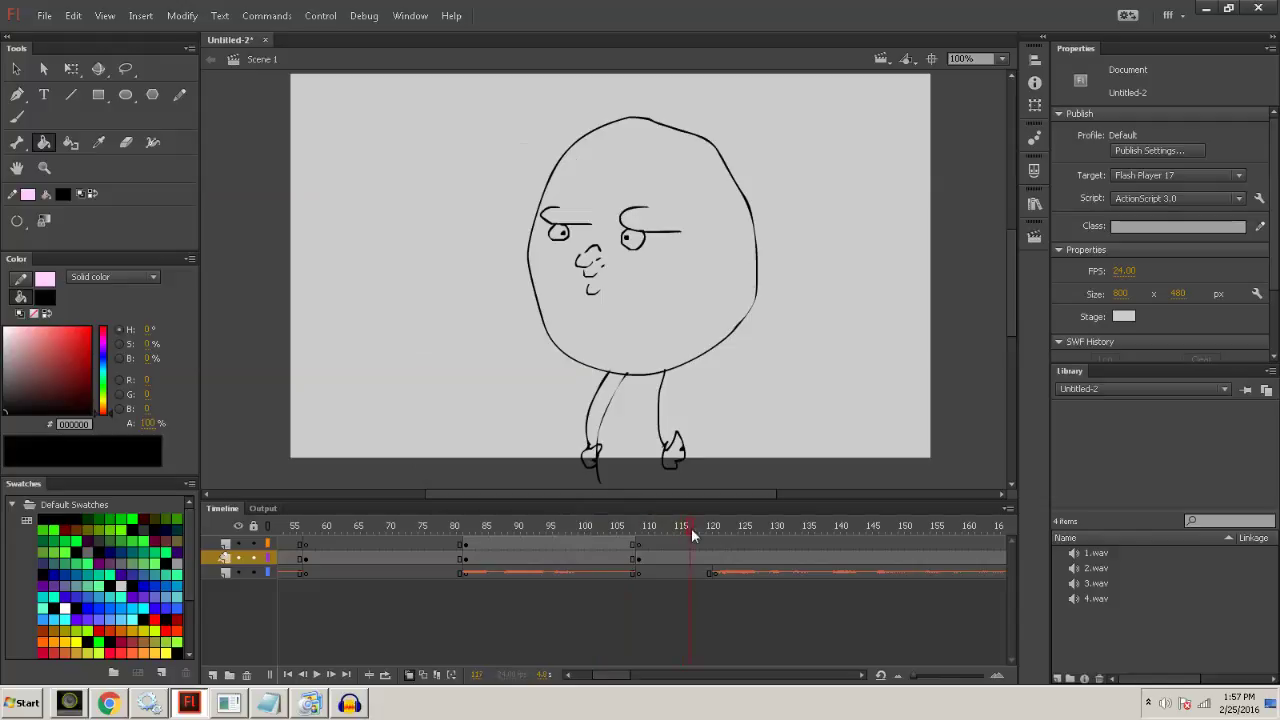
pyautogui.click(691, 562)
pyautogui.press('F7')
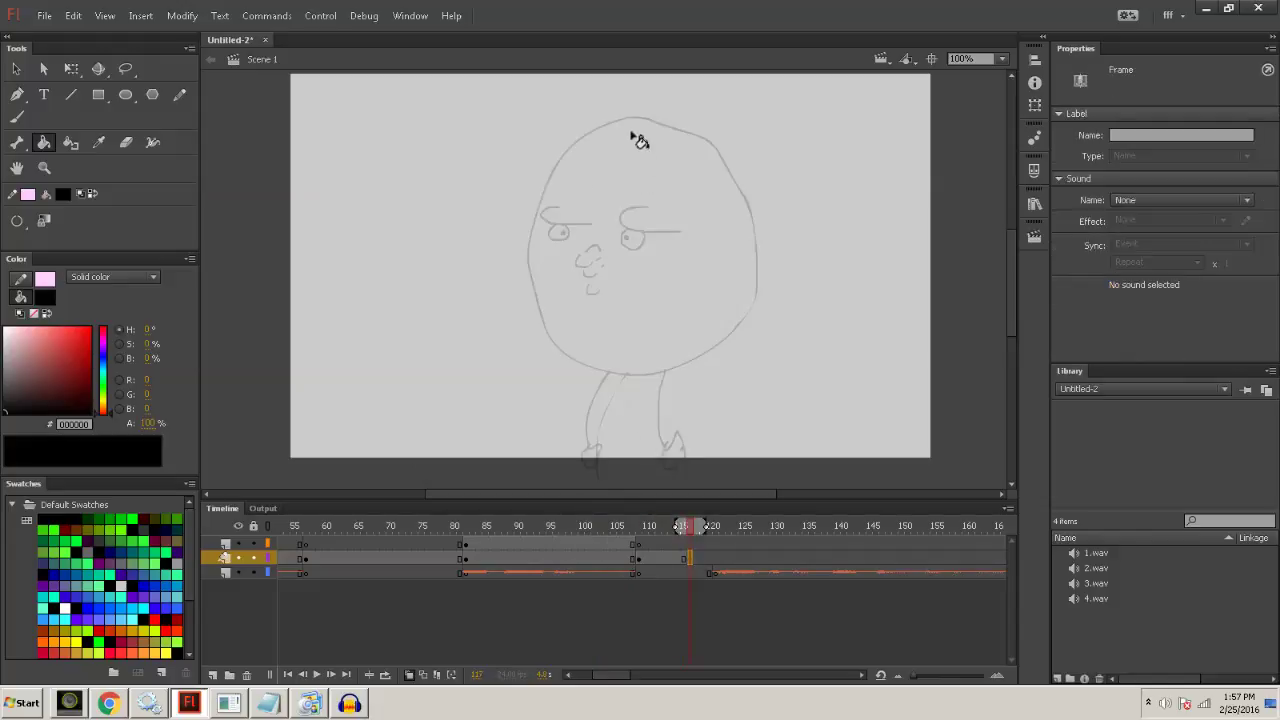
pyautogui.press('b')
pyautogui.moveTo(633, 116); pyautogui.dragTo(563, 162)
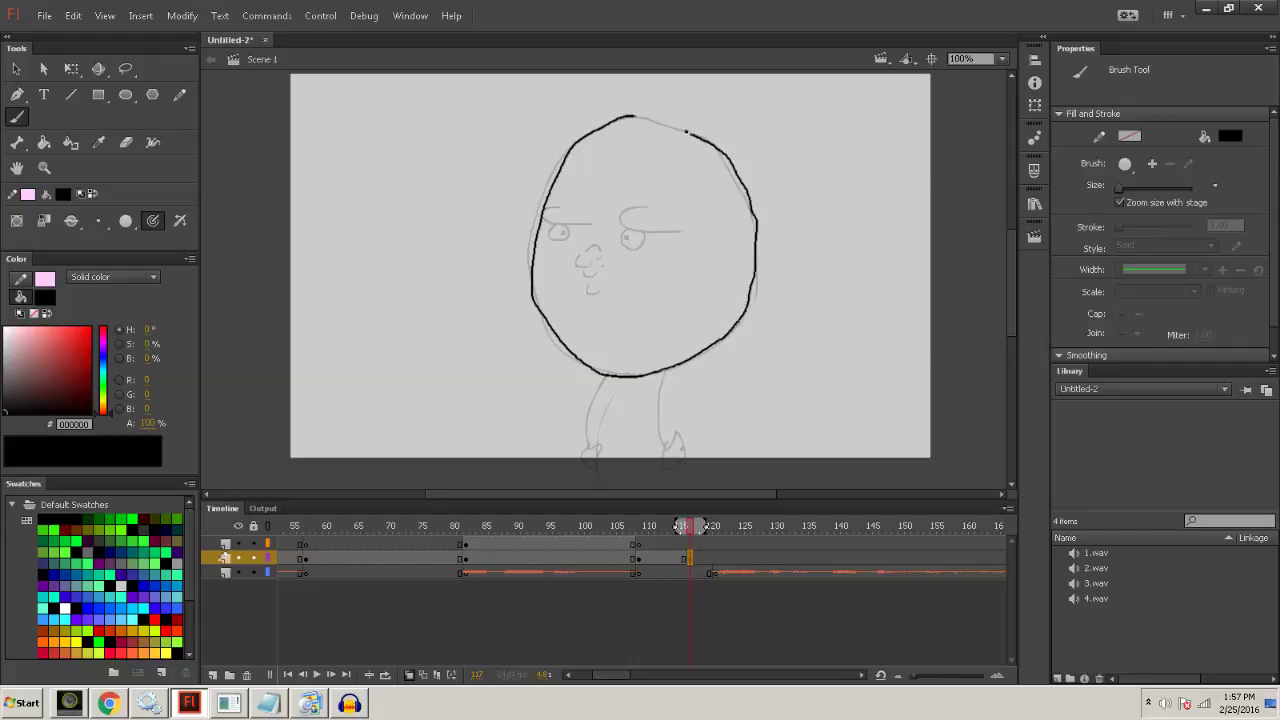
# Draw the frame 117 character's narrow eyes with pupils in the opposite corners, plus the nose, small mouth and short brows.
pyautogui.moveTo(621, 229); pyautogui.dragTo(690, 233)
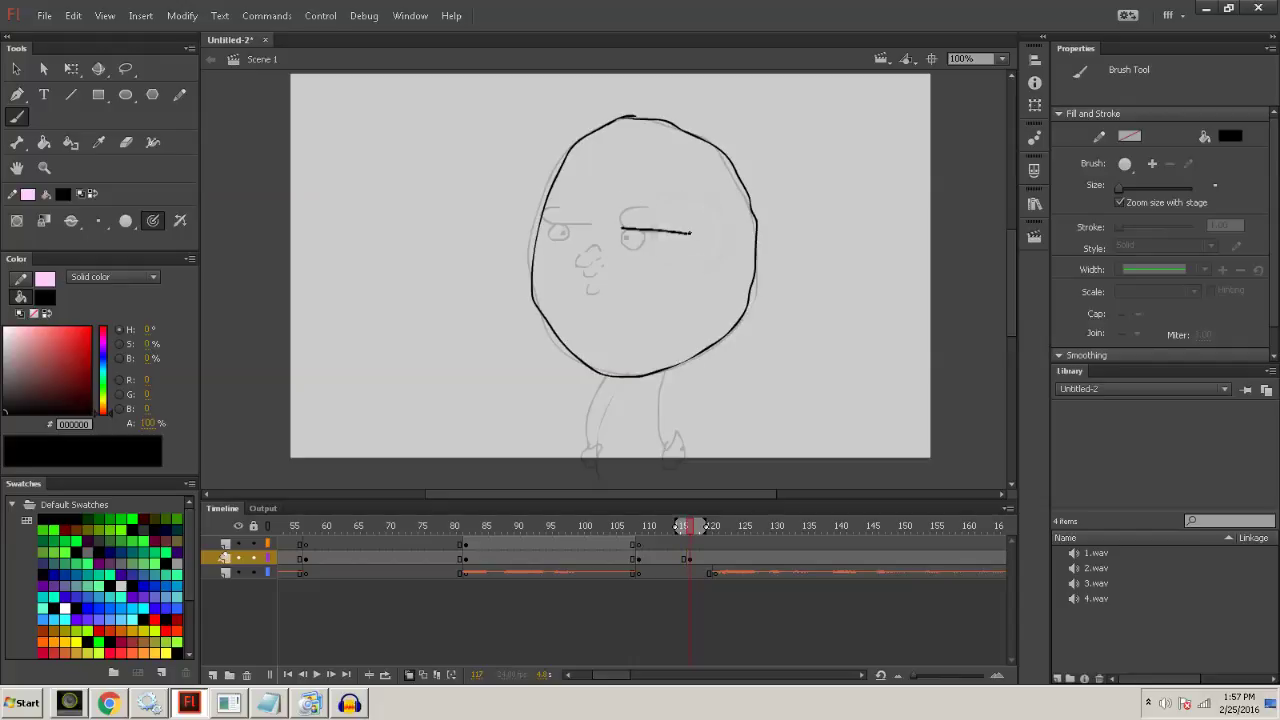
pyautogui.click(688, 237)
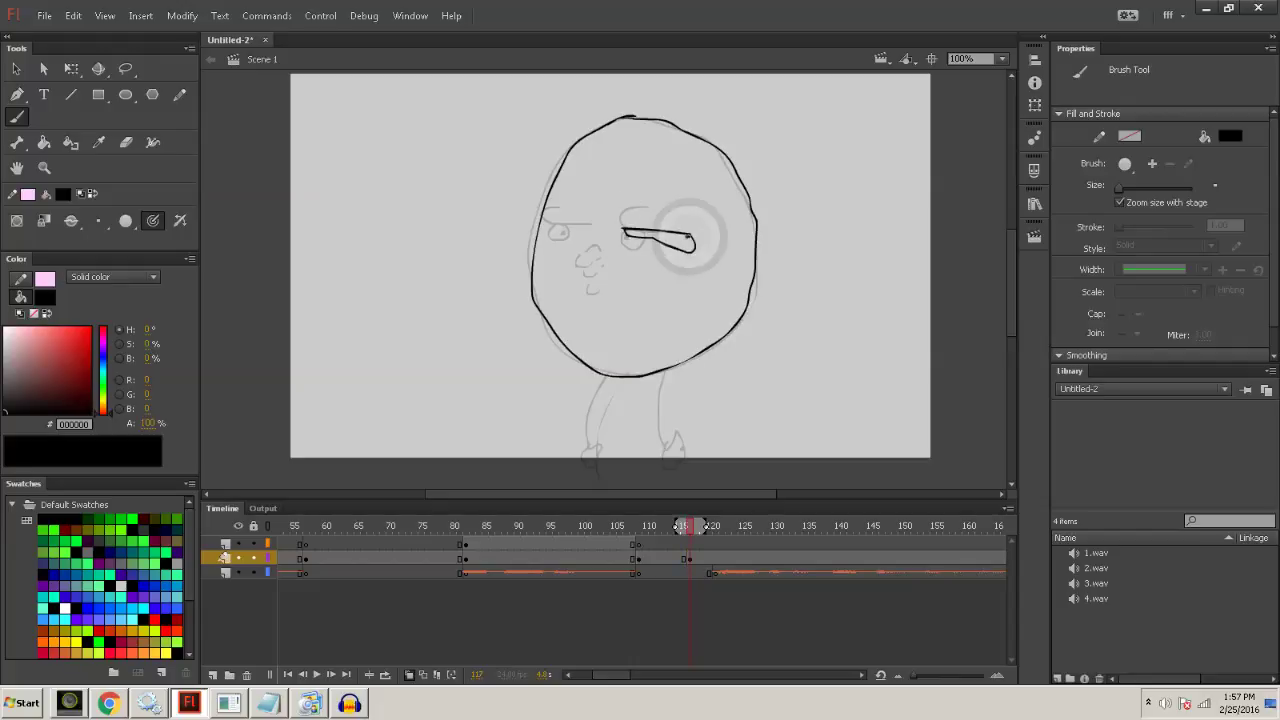
pyautogui.moveTo(593, 228); pyautogui.dragTo(546, 230)
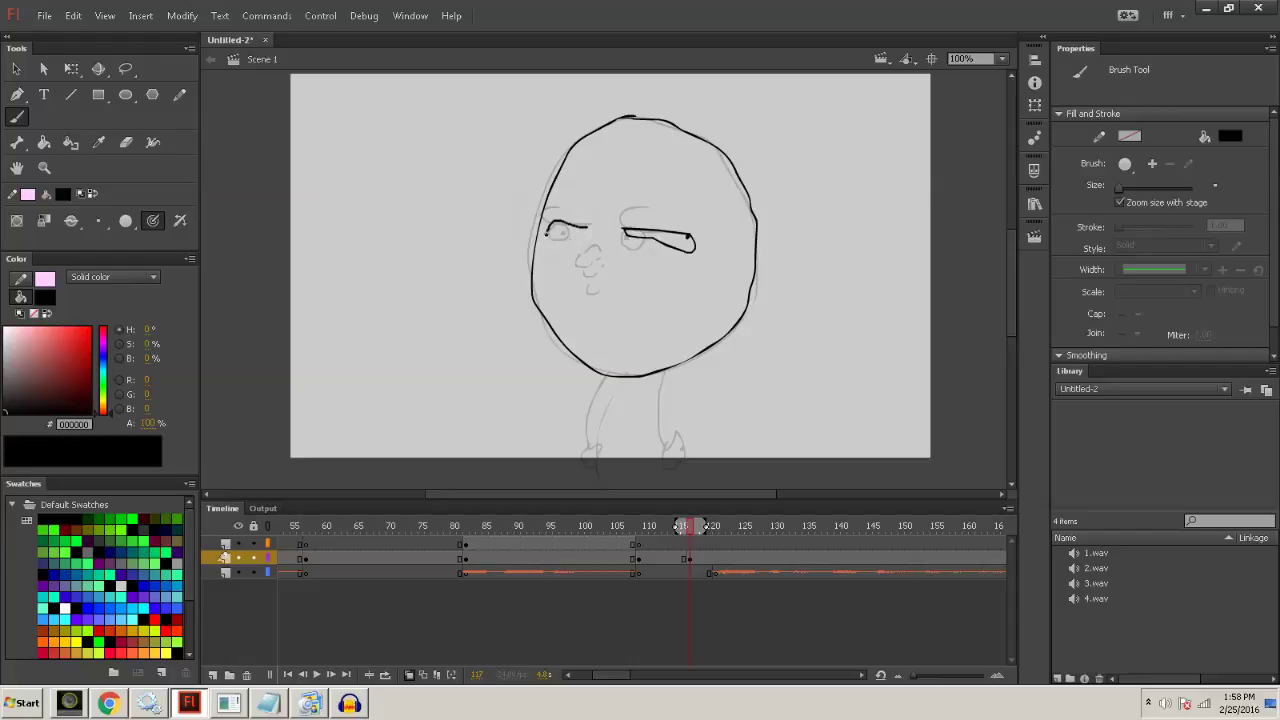
pyautogui.click(582, 230)
pyautogui.moveTo(597, 243); pyautogui.dragTo(604, 286)
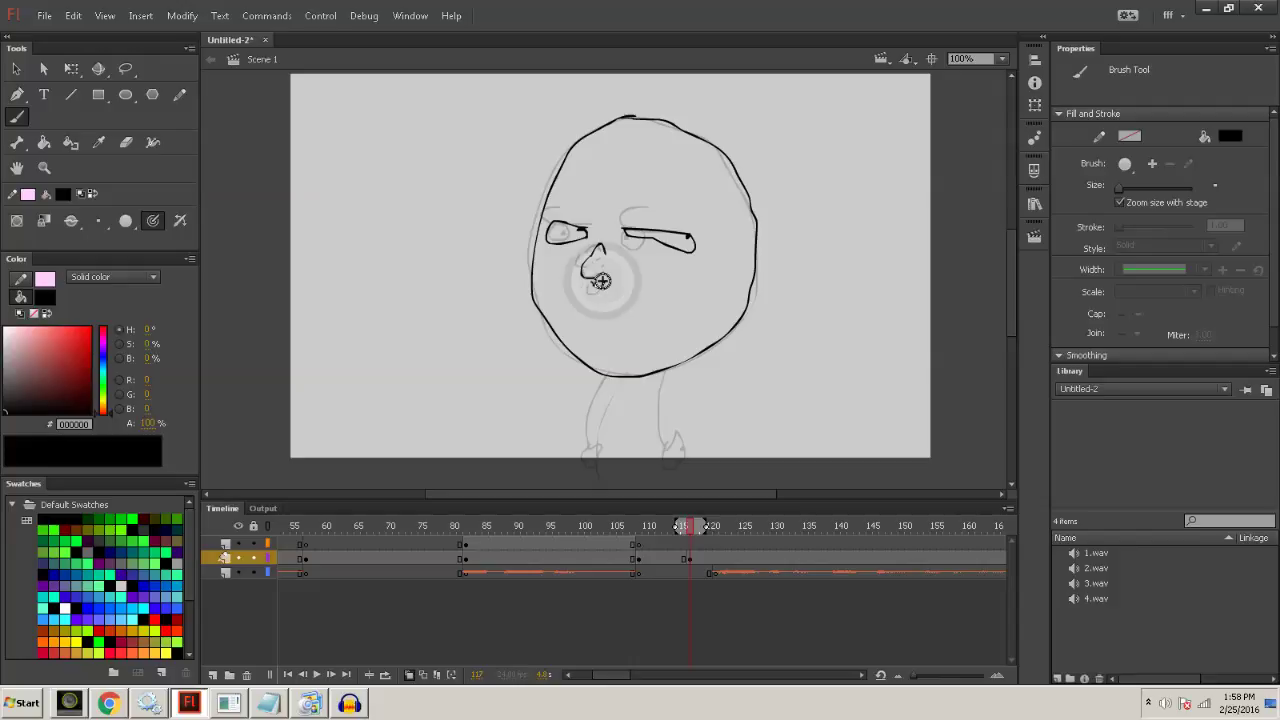
pyautogui.click(617, 220)
pyautogui.moveTo(574, 214); pyautogui.dragTo(548, 213)
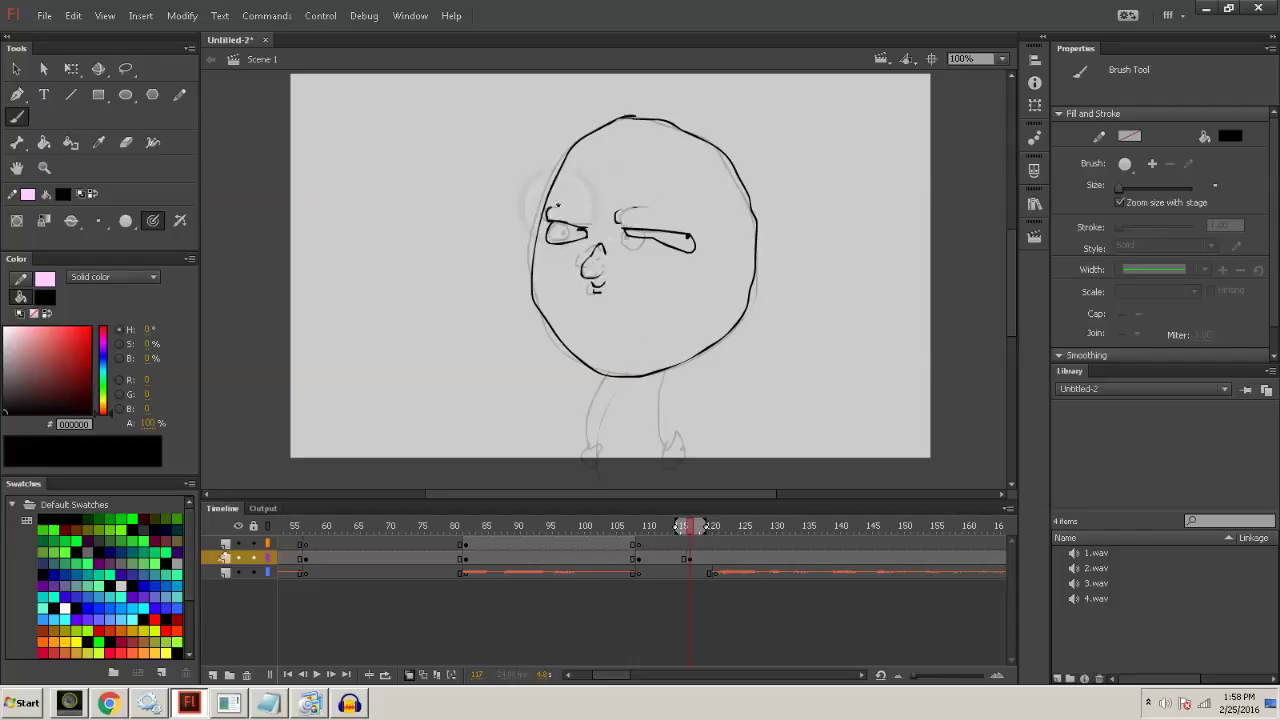
# Draw the frame 117 character's body line and two hanging arms with hands, following the onion skin.
pyautogui.moveTo(605, 378); pyautogui.dragTo(597, 488)
pyautogui.moveTo(664, 376); pyautogui.dragTo(666, 452)
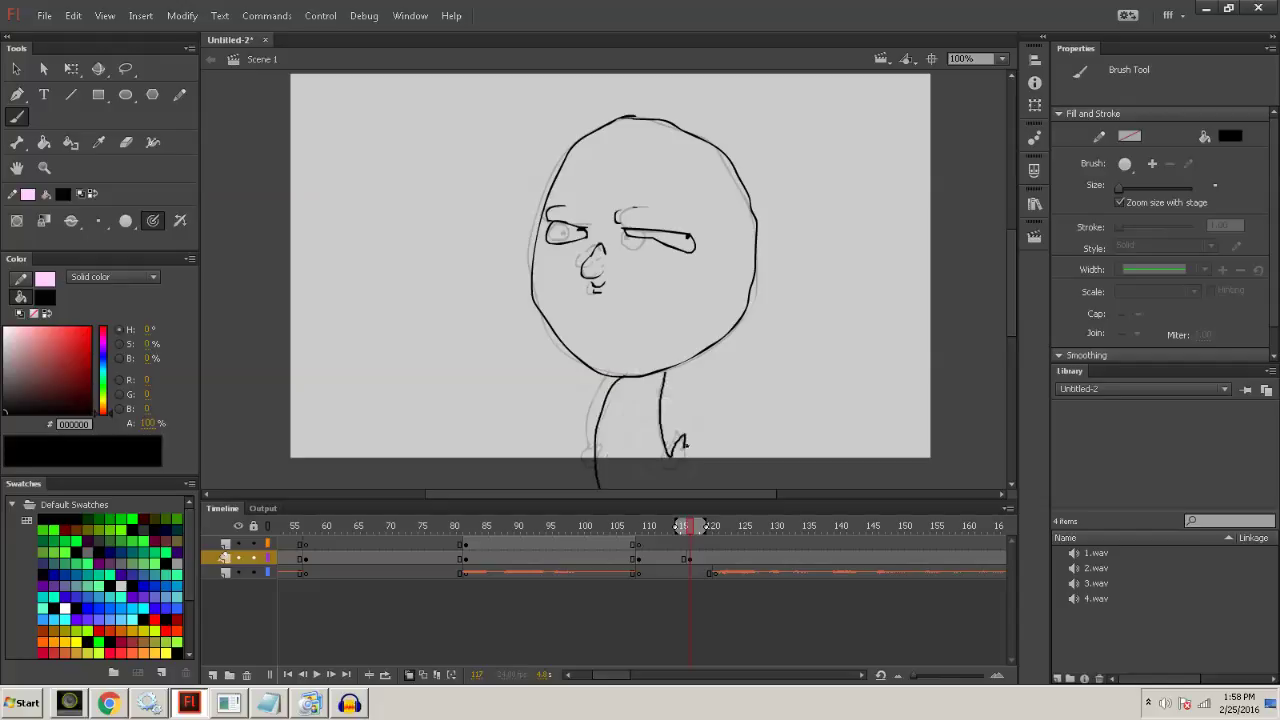
pyautogui.moveTo(606, 374); pyautogui.dragTo(590, 458)
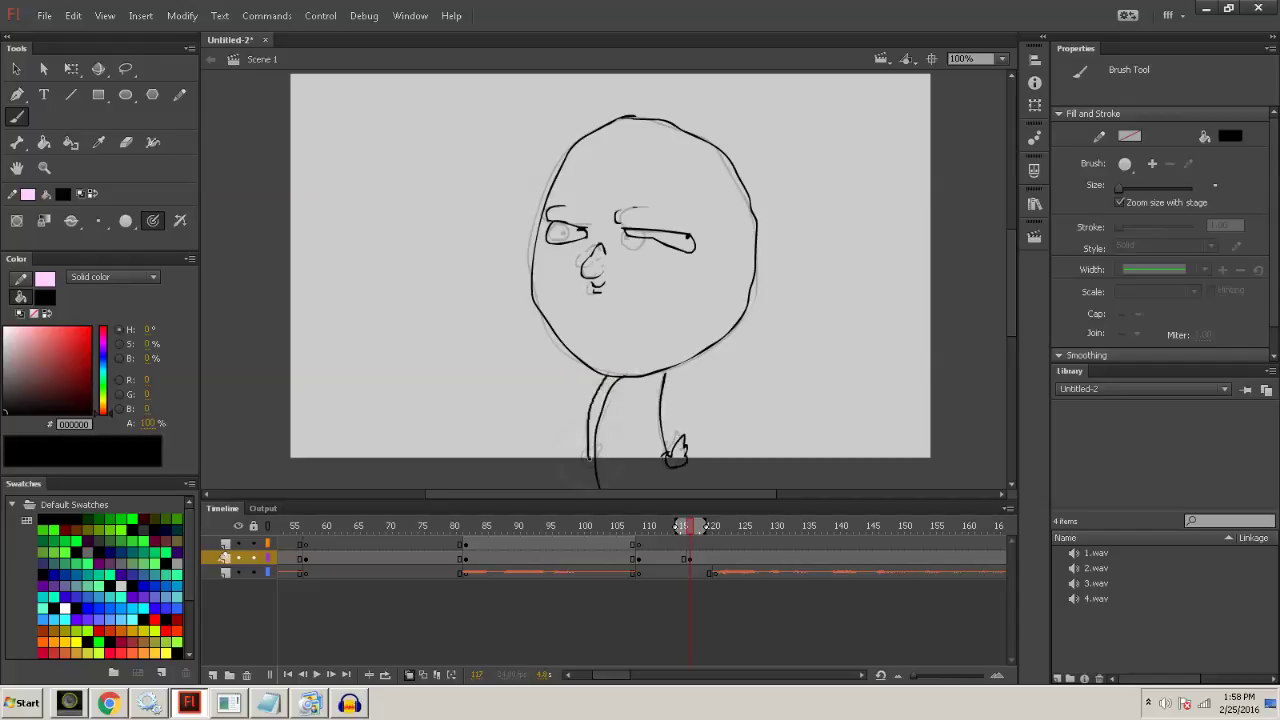
# Insert a blank keyframe at frame 121 of the middle layer and draw a slightly raised, narrower head outline.
pyautogui.moveTo(687, 529); pyautogui.dragTo(713, 529)
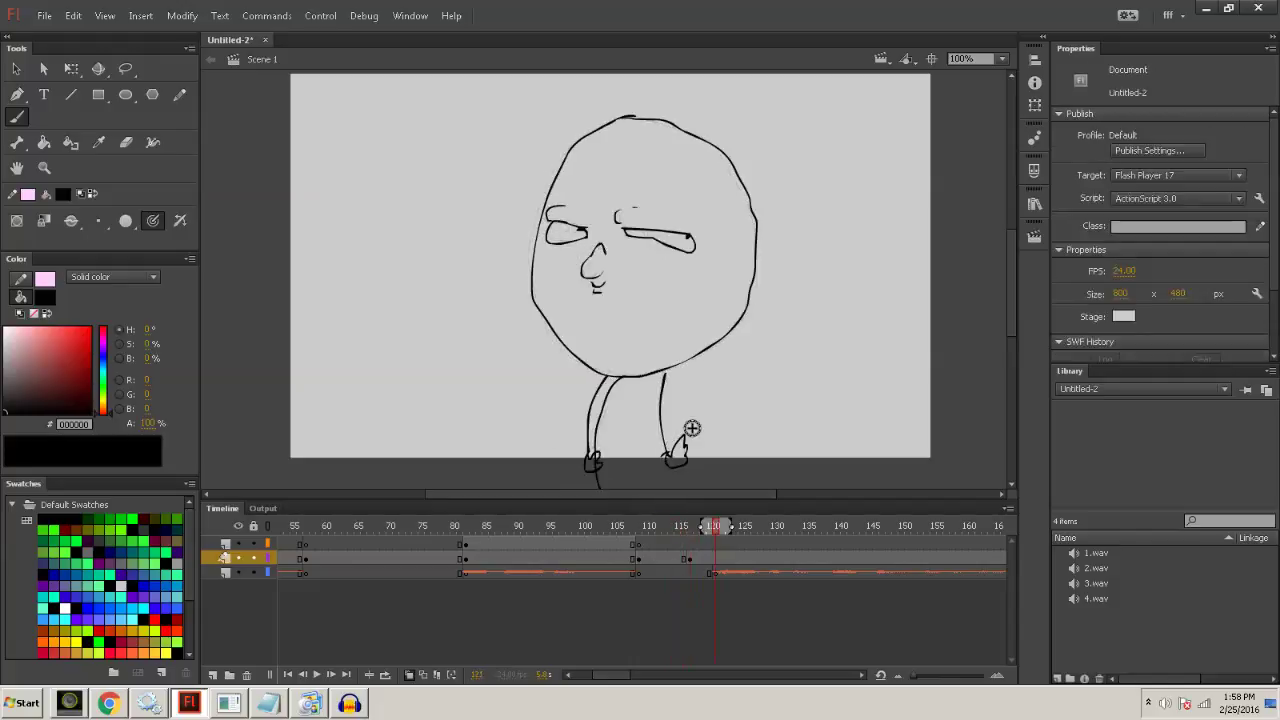
pyautogui.press('F7')
pyautogui.moveTo(645, 112); pyautogui.dragTo(534, 265)
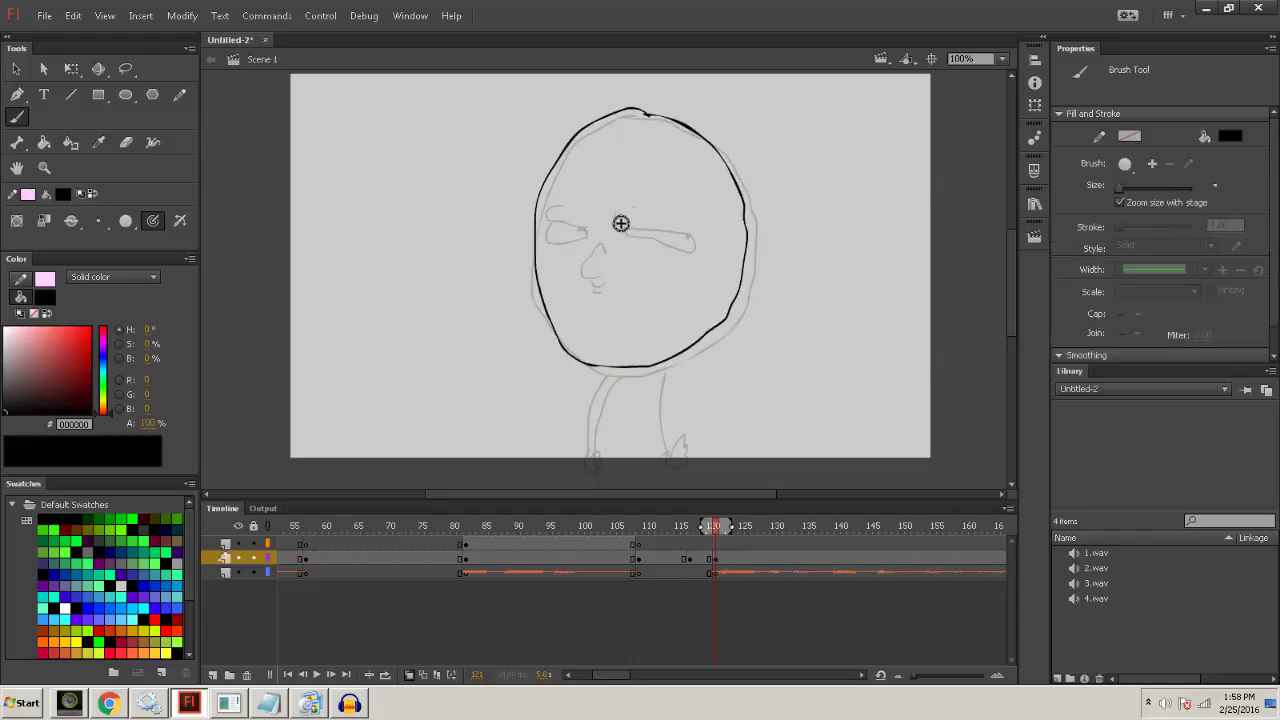
pyautogui.moveTo(621, 228); pyautogui.dragTo(697, 251)
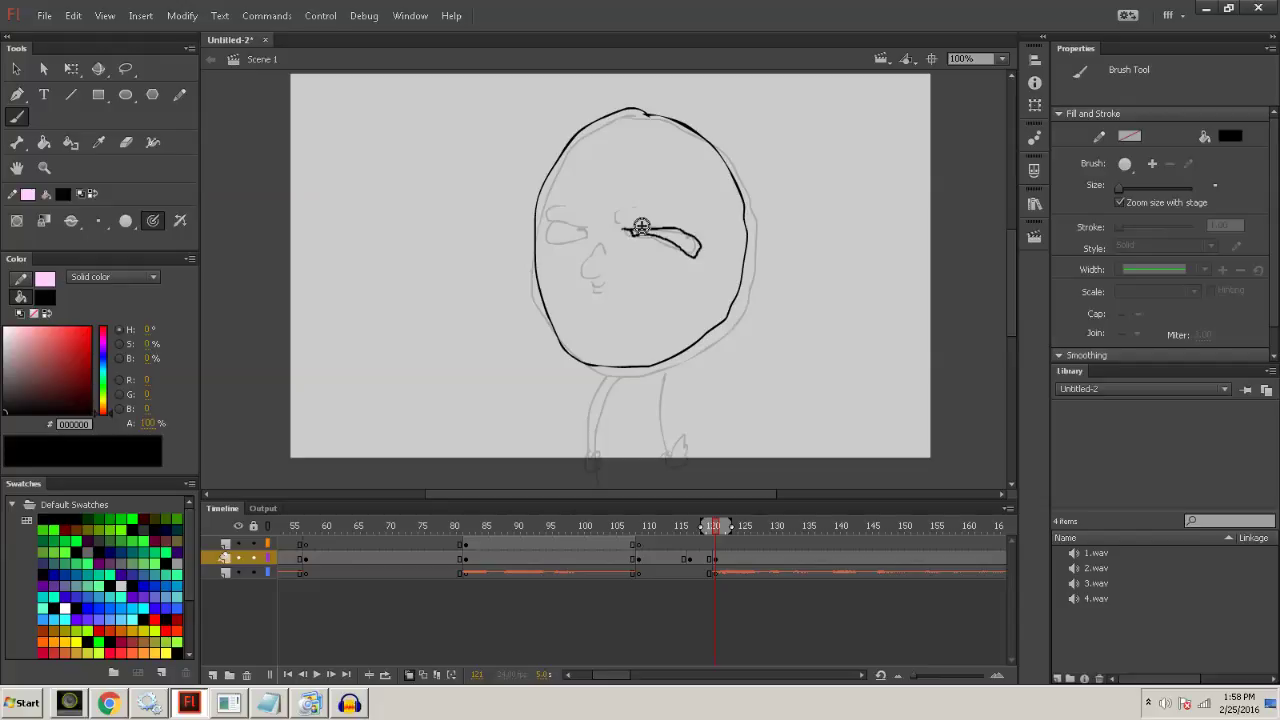
pyautogui.click(687, 236)
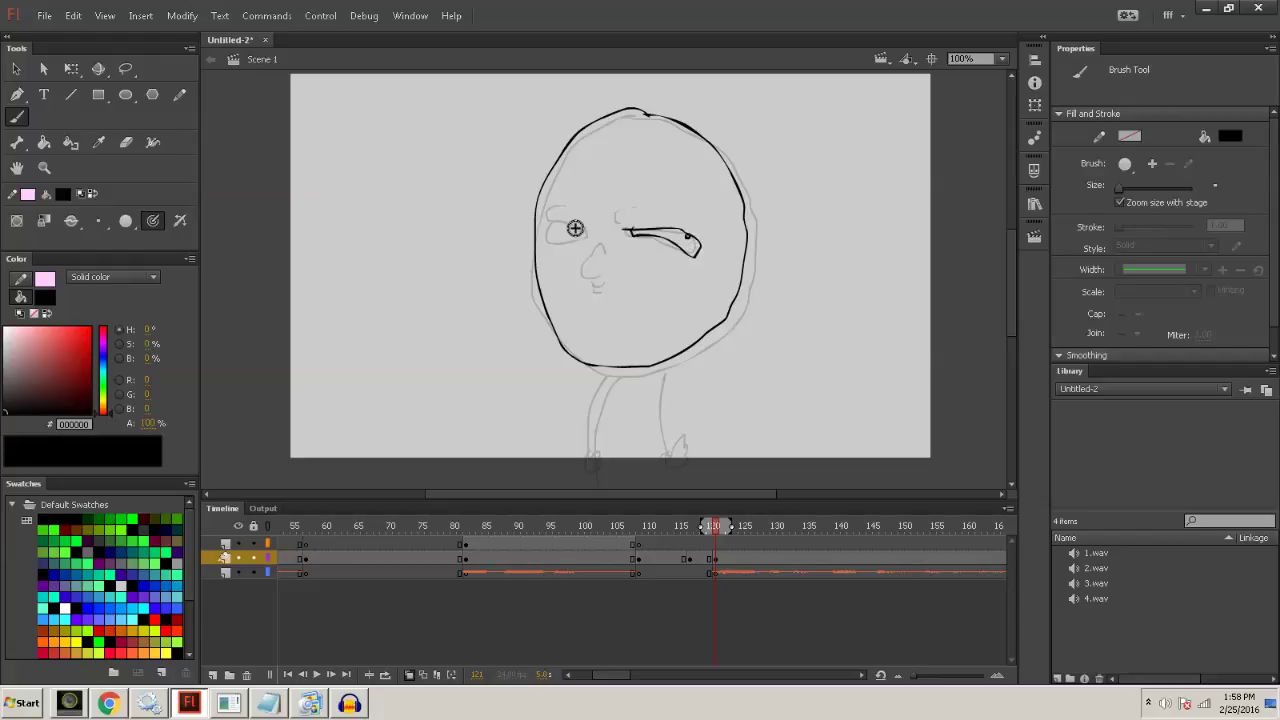
pyautogui.moveTo(586, 233); pyautogui.dragTo(545, 244)
pyautogui.hotkey('ctrl', 'z')
pyautogui.hotkey('ctrl', 'z')
pyautogui.hotkey('ctrl', 'z')
pyautogui.press('ctrl')
# Draw two wide round eyes with small pupils high on the frame 121 character's head.
pyautogui.moveTo(636, 167)
pyautogui.mouseDown()
pyautogui.moveTo(658, 200)
pyautogui.moveTo(682, 174)
pyautogui.mouseUp()
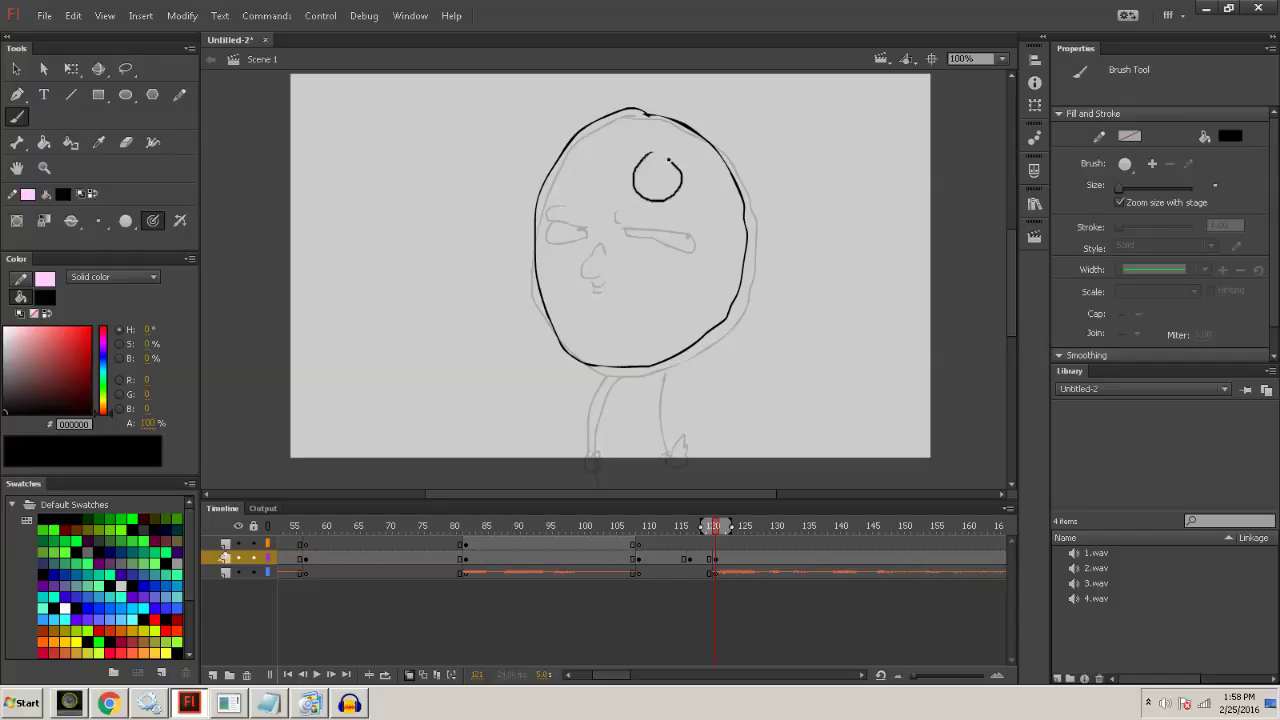
pyautogui.press('ctrl')
pyautogui.click(672, 171)
pyautogui.press('ctrl')
pyautogui.moveTo(570, 152)
pyautogui.mouseDown()
pyautogui.moveTo(557, 166)
pyautogui.moveTo(584, 170)
pyautogui.moveTo(562, 152)
pyautogui.mouseUp()
pyautogui.press('ctrl')
pyautogui.click(567, 157)
# Draw the frame 121 character's tall gaping mouth with upper teeth and a redone tongue, and fill its interior with black.
pyautogui.moveTo(577, 200)
pyautogui.mouseDown()
pyautogui.moveTo(648, 198)
pyautogui.moveTo(655, 260)
pyautogui.moveTo(643, 343)
pyautogui.mouseUp()
pyautogui.moveTo(599, 204)
pyautogui.mouseDown()
pyautogui.moveTo(586, 314)
pyautogui.moveTo(606, 216)
pyautogui.mouseUp()
pyautogui.press('ctrl')
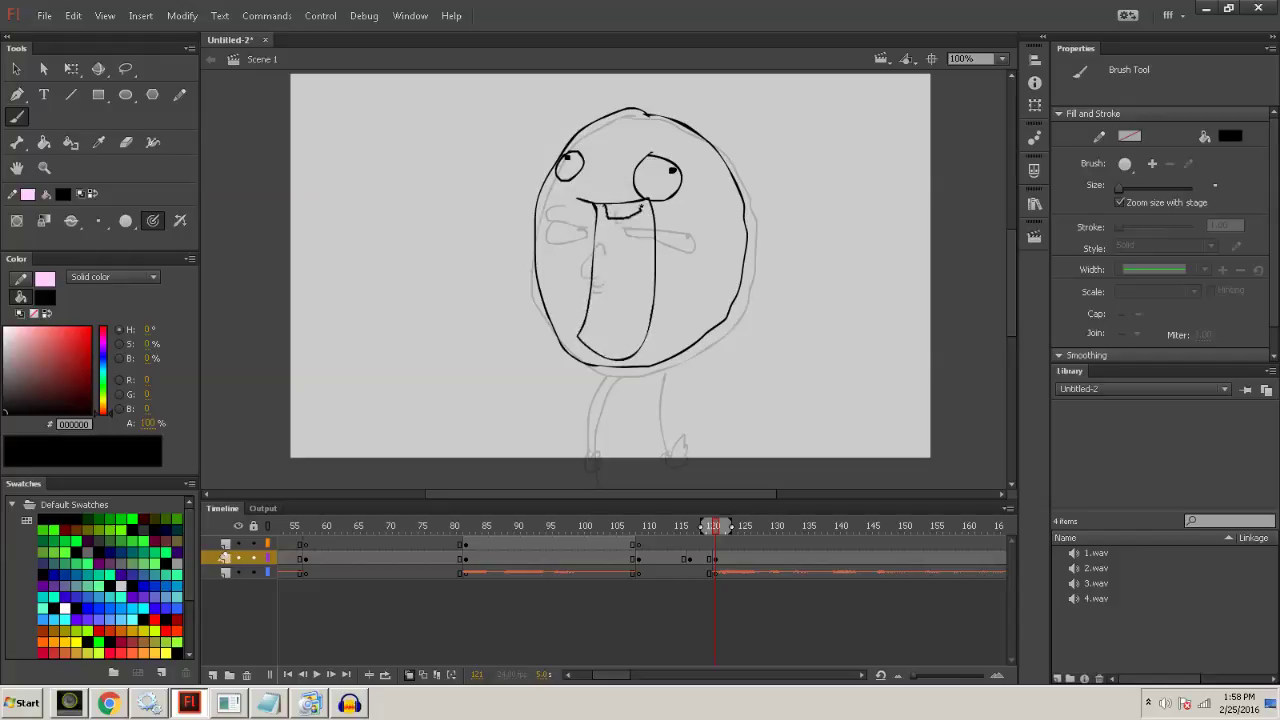
pyautogui.moveTo(641, 292)
pyautogui.mouseDown()
pyautogui.moveTo(656, 270)
pyautogui.moveTo(640, 290)
pyautogui.mouseUp()
pyautogui.hotkey('ctrl', 'z')
pyautogui.hotkey('ctrl', 'z')
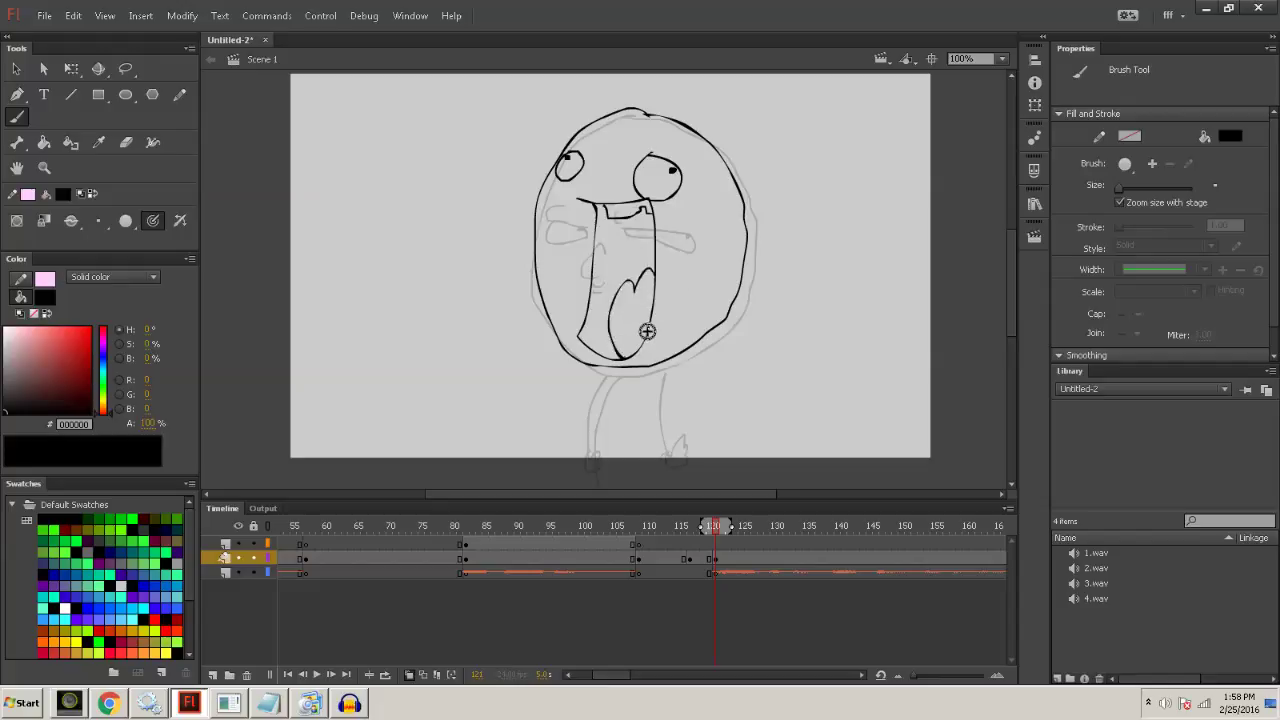
pyautogui.press('k')
pyautogui.click(624, 238)
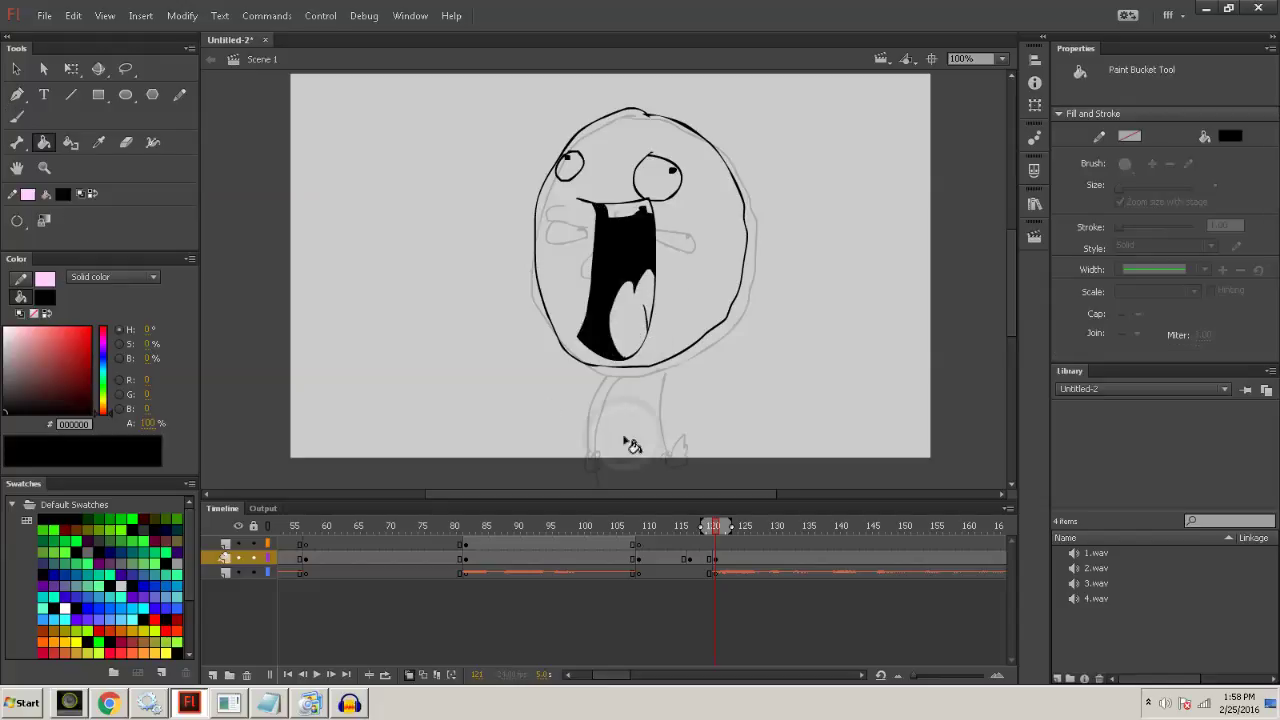
# Draw the frame 121 character's body line and two hanging arms with hands beneath the head.
pyautogui.press('b')
pyautogui.moveTo(618, 368)
pyautogui.mouseDown()
pyautogui.moveTo(599, 424)
pyautogui.moveTo(603, 478)
pyautogui.mouseUp()
pyautogui.moveTo(660, 365); pyautogui.dragTo(667, 449)
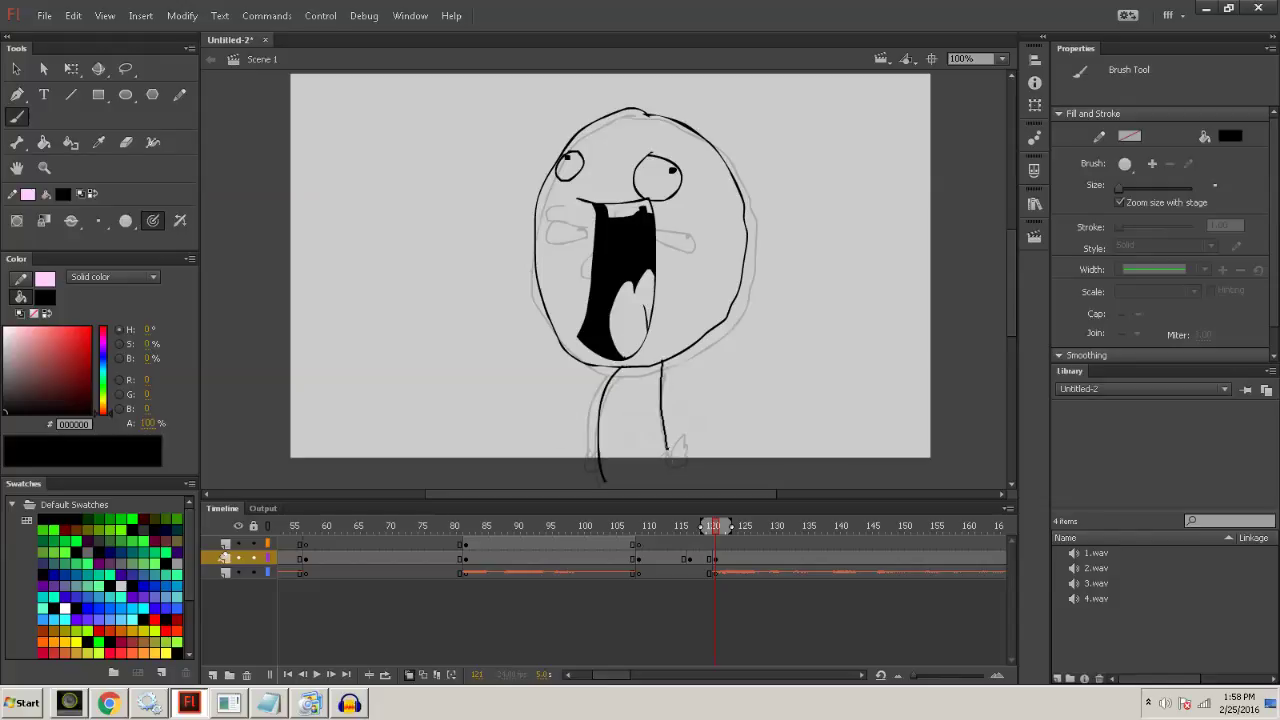
pyautogui.moveTo(616, 368); pyautogui.dragTo(594, 430)
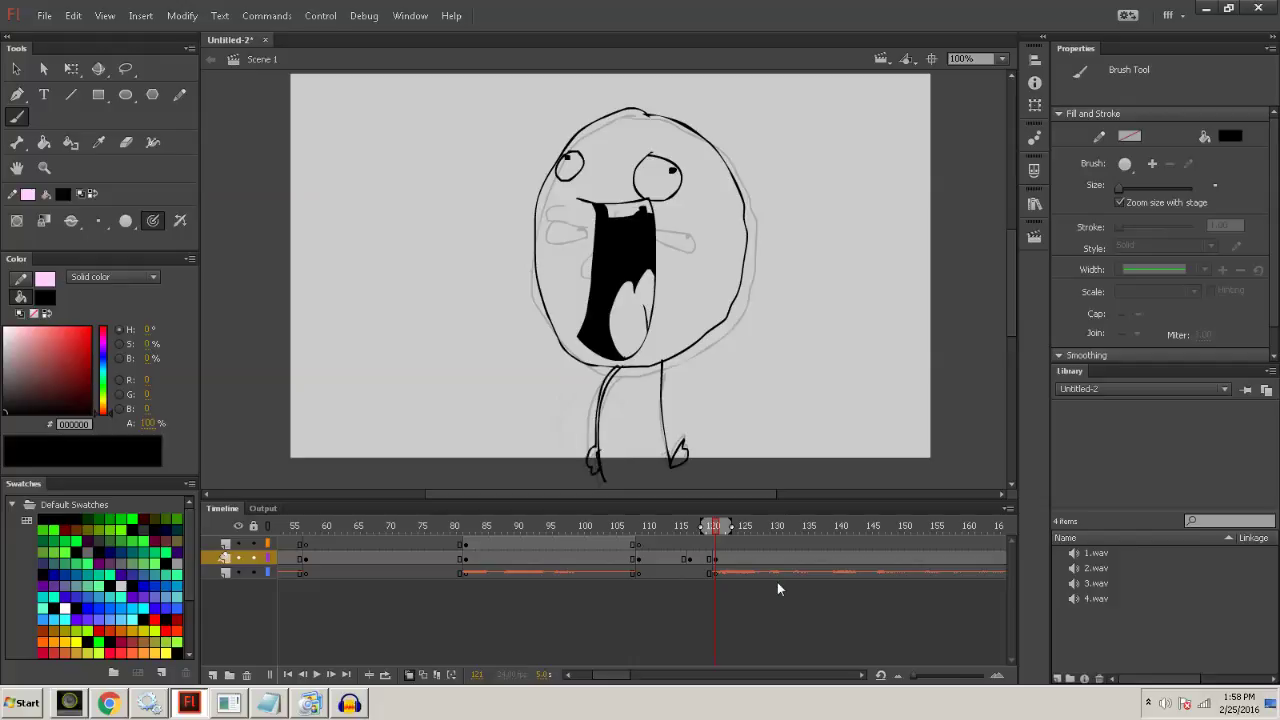
# Insert a blank keyframe at frame 198 of the middle layer and draw a low, wide, flattened head outline.
pyautogui.moveTo(719, 538); pyautogui.dragTo(827, 536)
pyautogui.click(617, 677)
pyautogui.moveTo(622, 684); pyautogui.dragTo(635, 675)
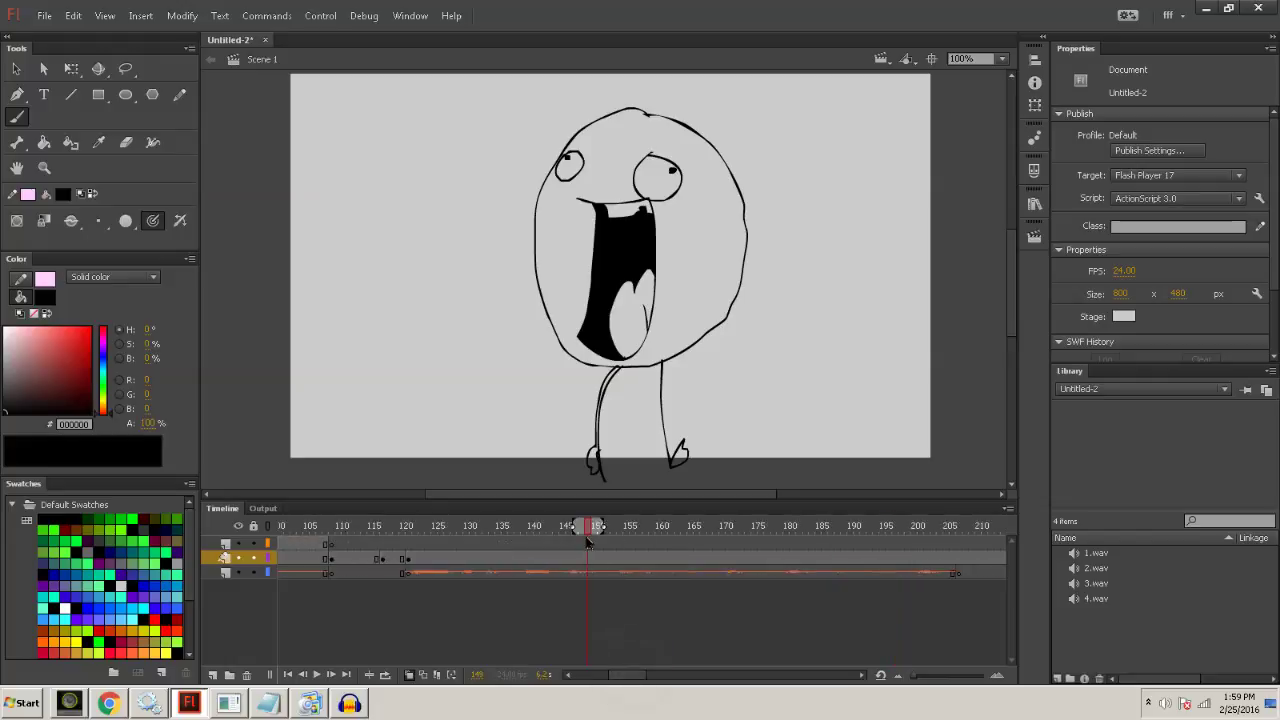
pyautogui.click(775, 549)
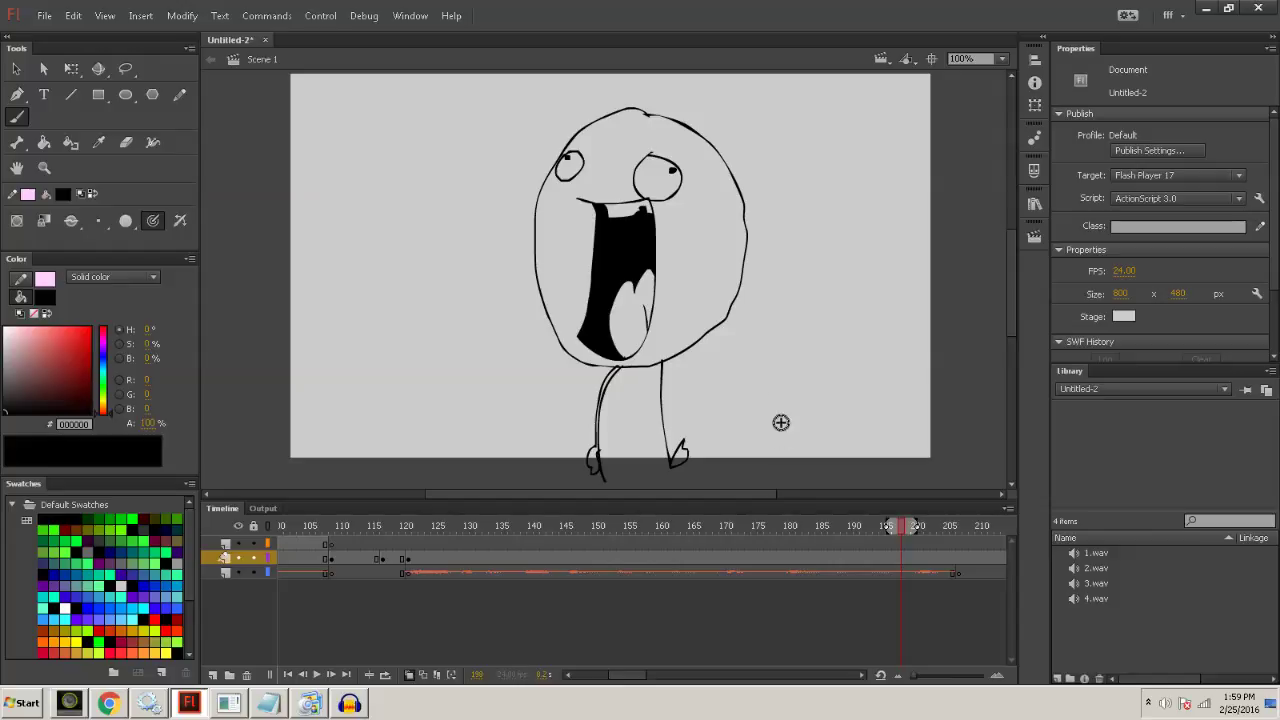
pyautogui.press('F7')
pyautogui.moveTo(574, 163)
pyautogui.mouseDown()
pyautogui.moveTo(545, 372)
pyautogui.moveTo(728, 252)
pyautogui.mouseUp()
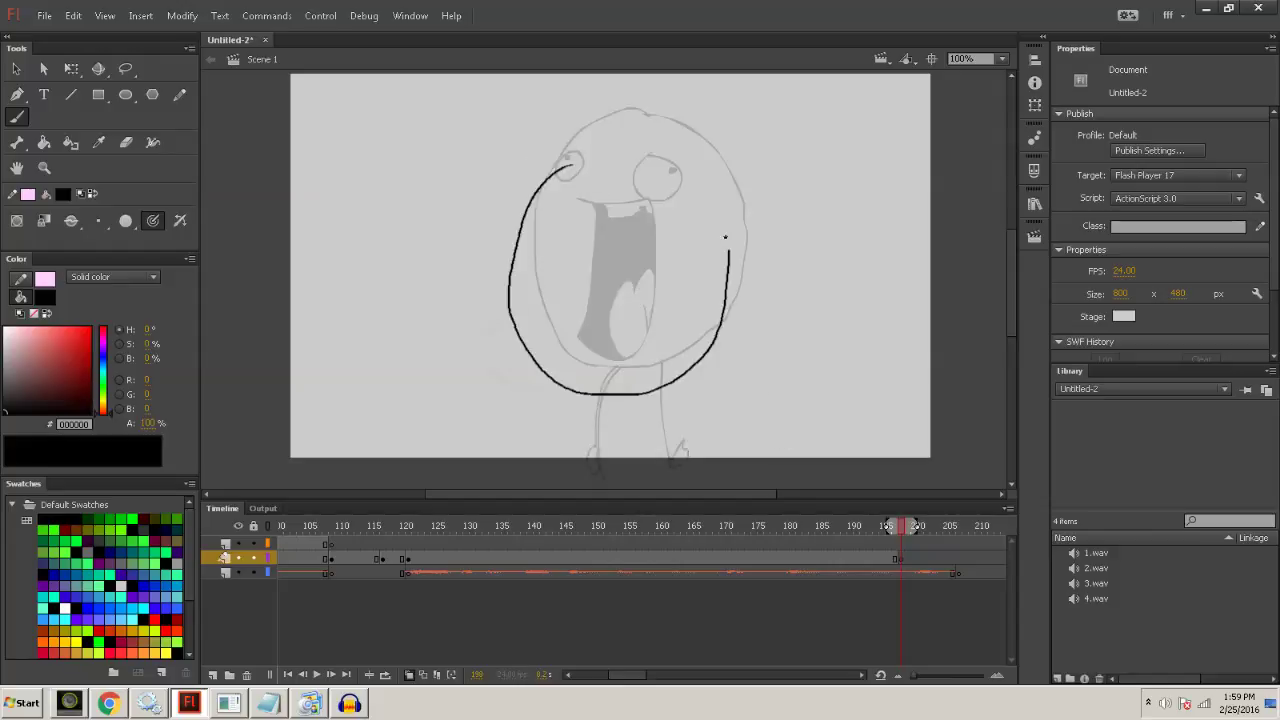
pyautogui.hotkey('ctrl', 'z')
pyautogui.moveTo(627, 236)
pyautogui.mouseDown()
pyautogui.moveTo(520, 296)
pyautogui.moveTo(538, 374)
pyautogui.moveTo(718, 357)
pyautogui.mouseUp()
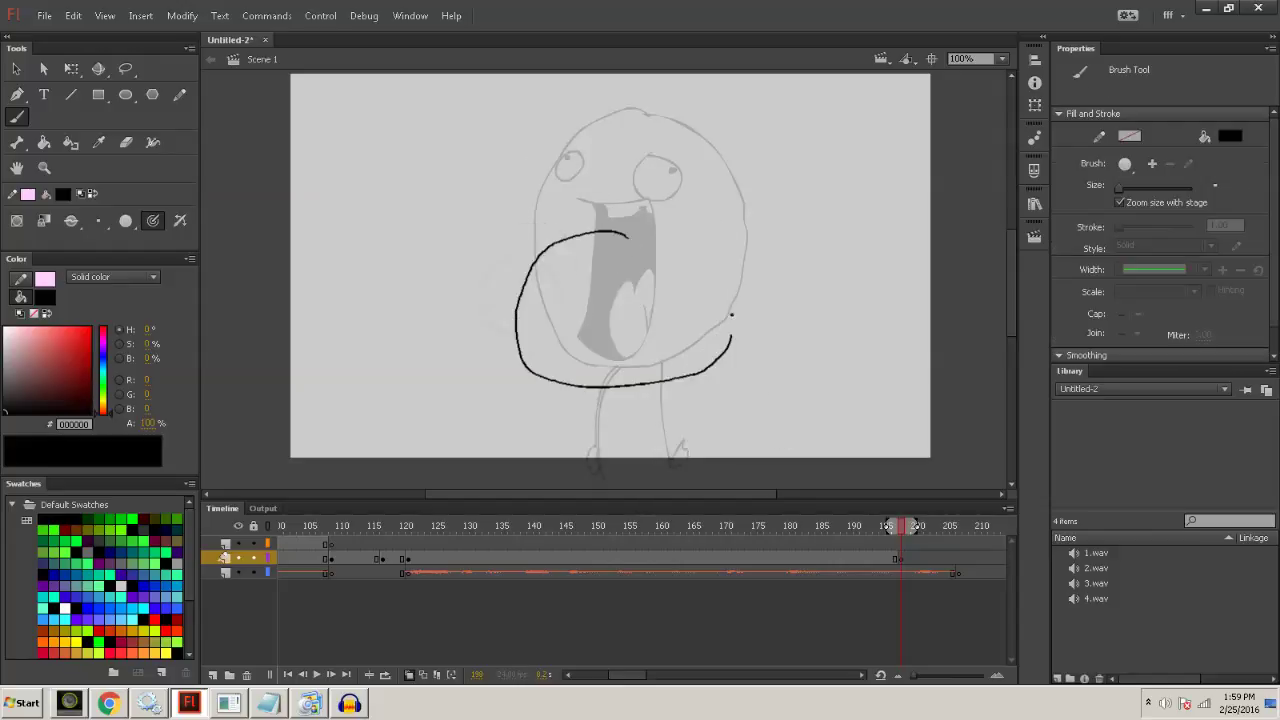
# Select the frame 198 head outline and move it slightly left so it sits low over the previous pose.
pyautogui.moveTo(484, 200)
pyautogui.mouseDown()
pyautogui.moveTo(743, 386)
pyautogui.moveTo(834, 478)
pyautogui.mouseUp()
pyautogui.click(651, 340)
pyautogui.moveTo(454, 208); pyautogui.dragTo(816, 455)
pyautogui.moveTo(697, 380); pyautogui.dragTo(639, 330)
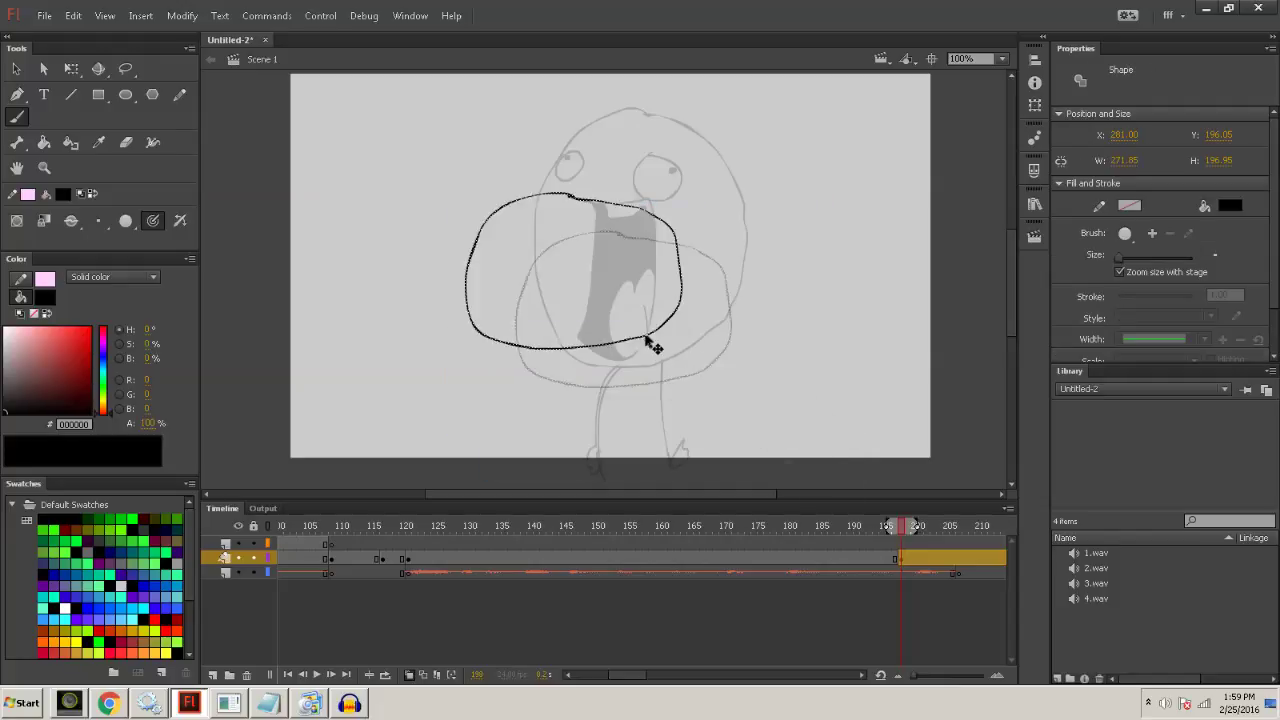
pyautogui.moveTo(540, 352); pyautogui.dragTo(563, 413)
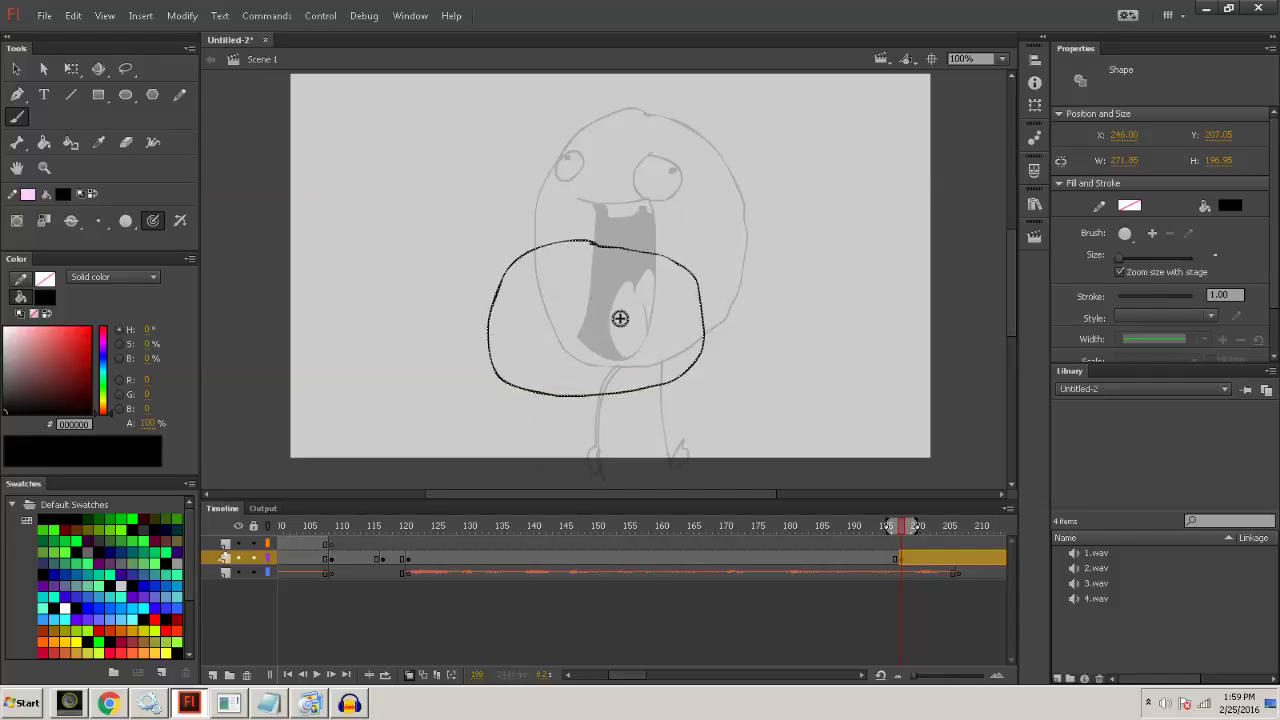
# Draw two narrow scowling eyes with small pupils and brow wrinkles between them on the frame 198 head.
pyautogui.click(563, 322)
pyautogui.moveTo(563, 322); pyautogui.dragTo(672, 316)
pyautogui.moveTo(574, 331); pyautogui.dragTo(600, 344)
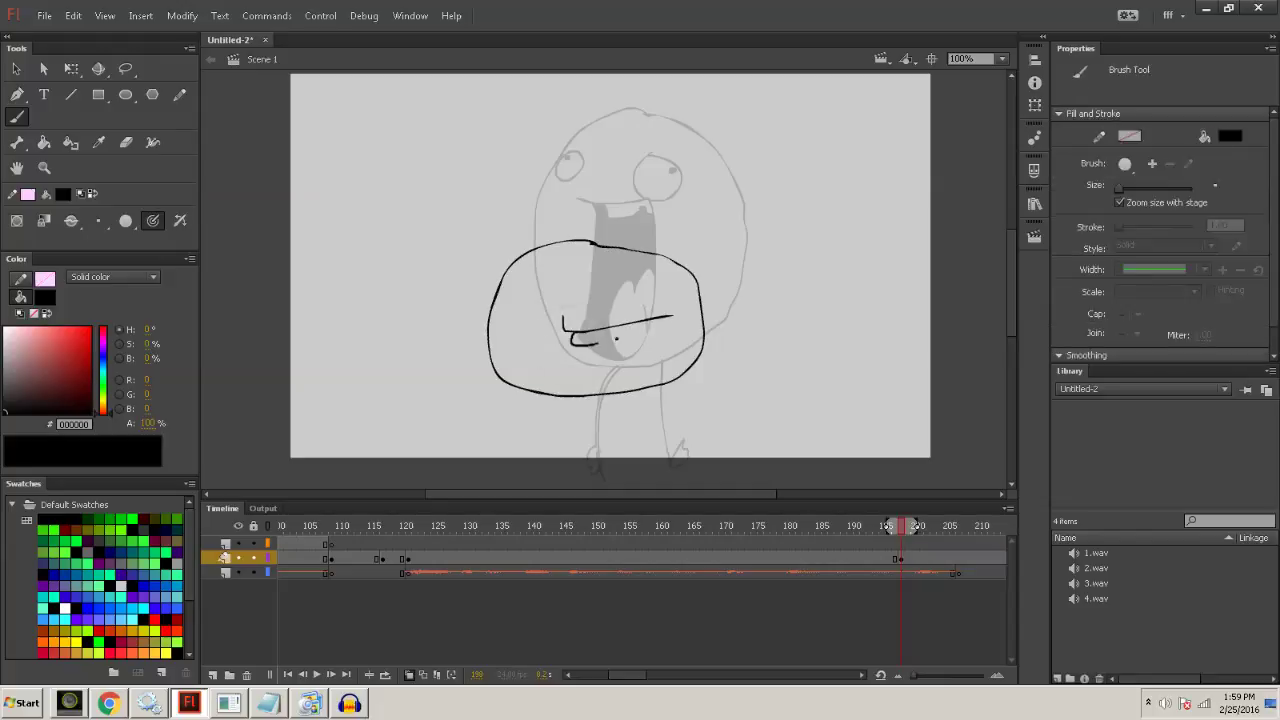
pyautogui.click(645, 323)
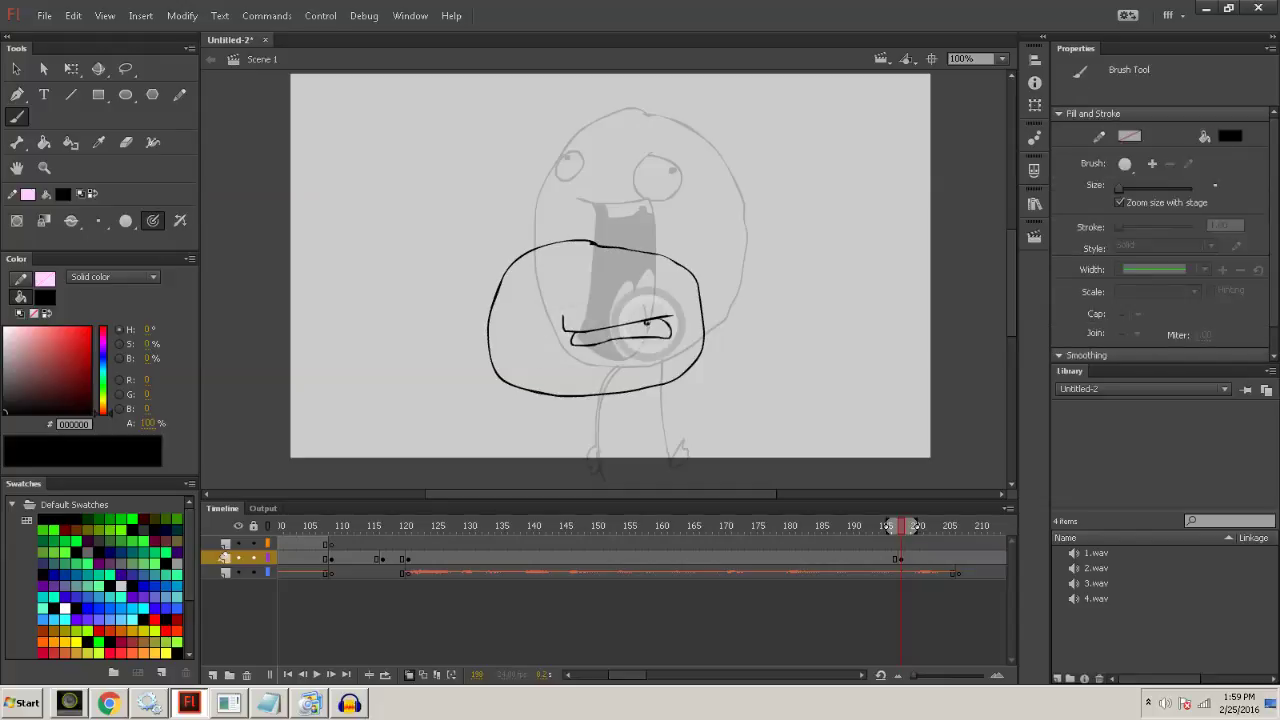
pyautogui.moveTo(557, 320)
pyautogui.mouseDown()
pyautogui.moveTo(560, 297)
pyautogui.moveTo(546, 325)
pyautogui.moveTo(520, 320)
pyautogui.mouseUp()
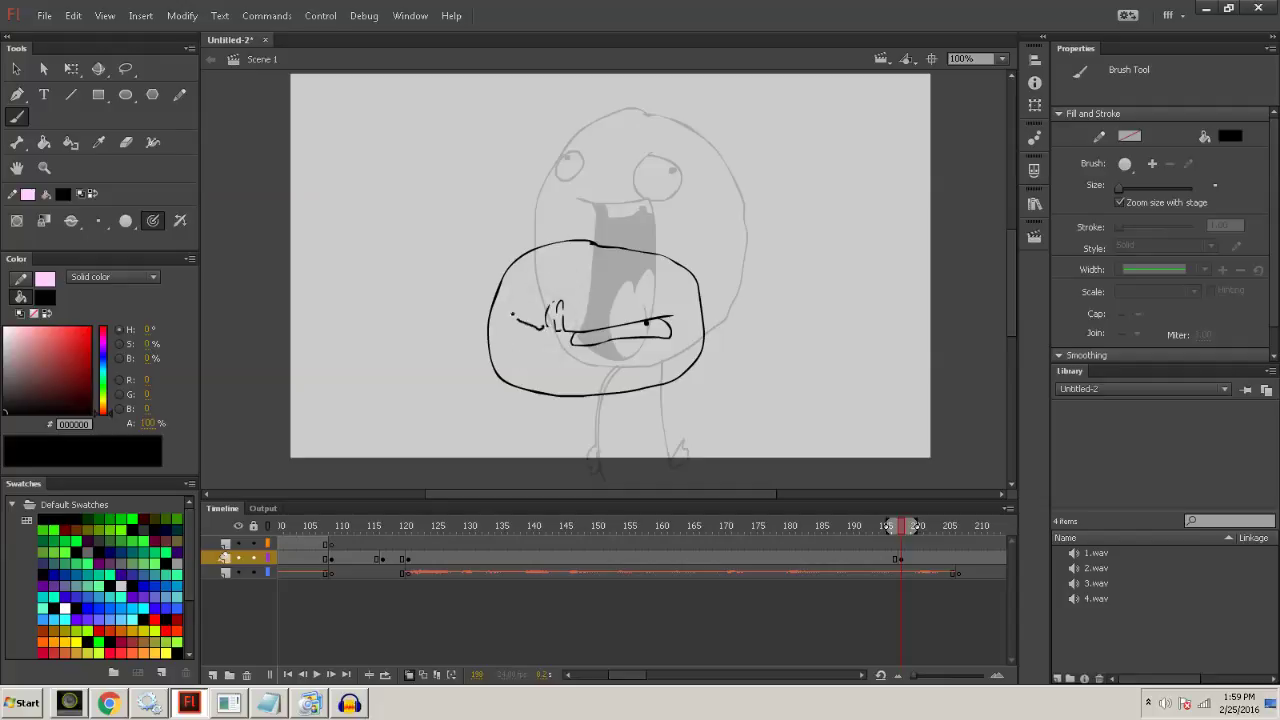
pyautogui.click(540, 330)
# Draw the frame 198 character's snarling open mouth with teeth and lip line, and fill its interior with black.
pyautogui.moveTo(536, 346)
pyautogui.mouseDown()
pyautogui.moveTo(573, 361)
pyautogui.moveTo(621, 351)
pyautogui.moveTo(624, 376)
pyautogui.moveTo(551, 378)
pyautogui.moveTo(559, 364)
pyautogui.moveTo(574, 370)
pyautogui.moveTo(564, 376)
pyautogui.moveTo(612, 374)
pyautogui.mouseUp()
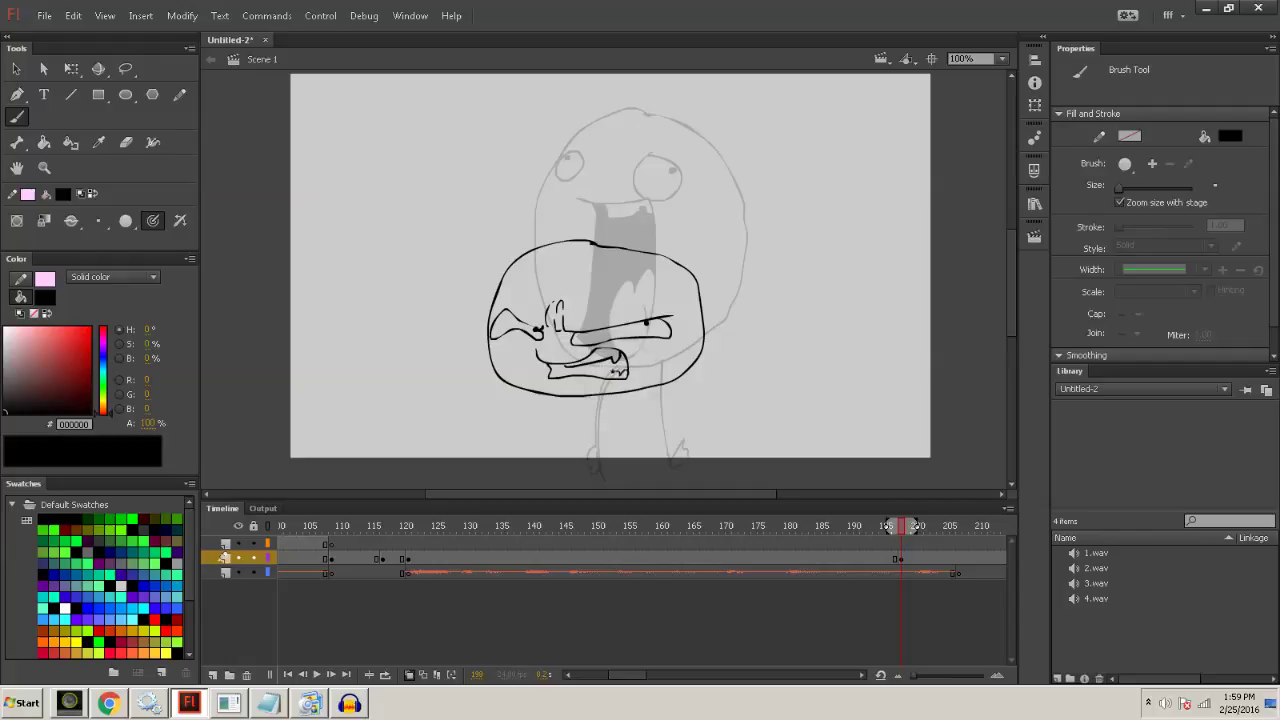
pyautogui.press('k')
pyautogui.click(605, 376)
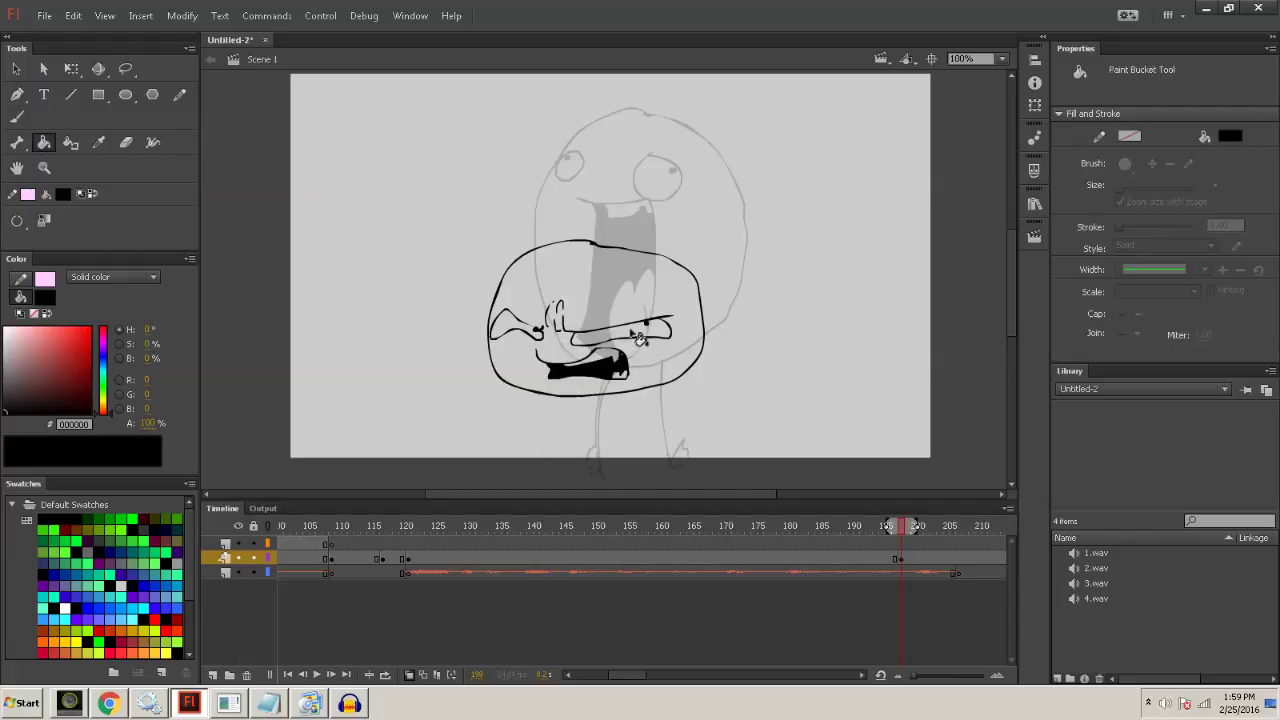
# Draw the frame 198 character's two hanging arms with small rounded hands beneath the head.
pyautogui.press('b')
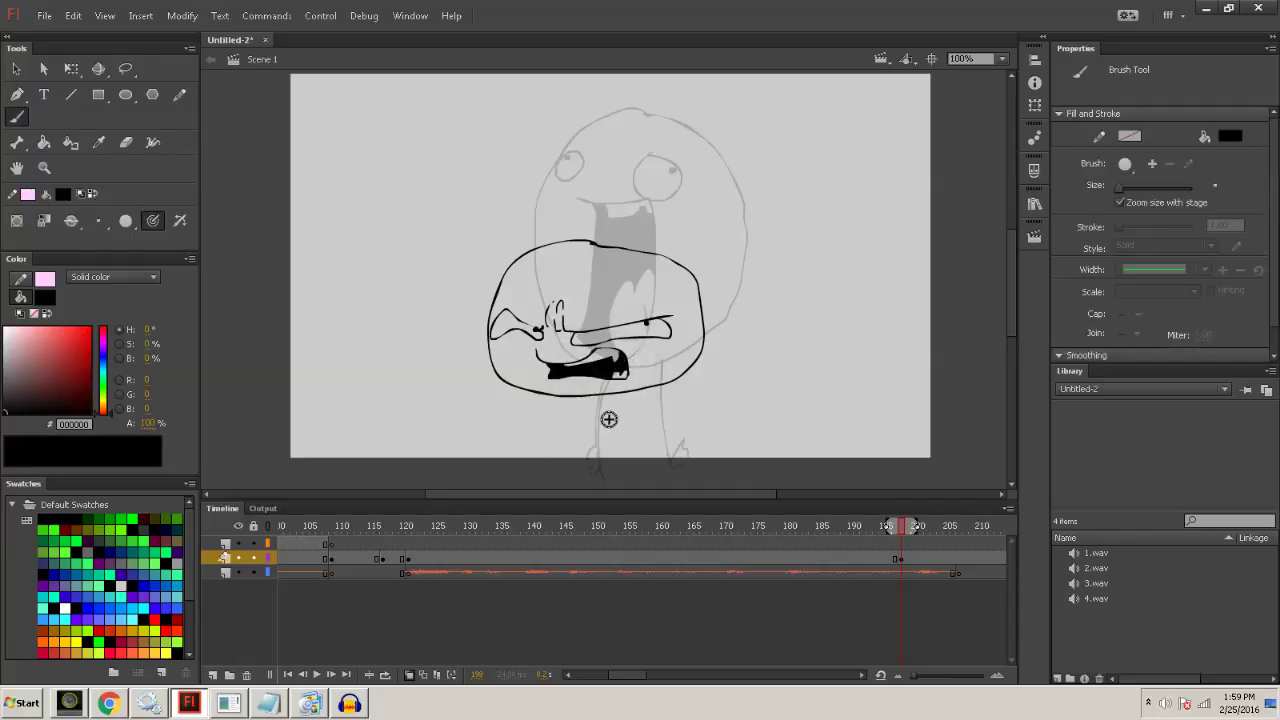
pyautogui.moveTo(603, 395); pyautogui.dragTo(597, 420)
pyautogui.moveTo(658, 390)
pyautogui.mouseDown()
pyautogui.moveTo(673, 466)
pyautogui.moveTo(598, 472)
pyautogui.mouseUp()
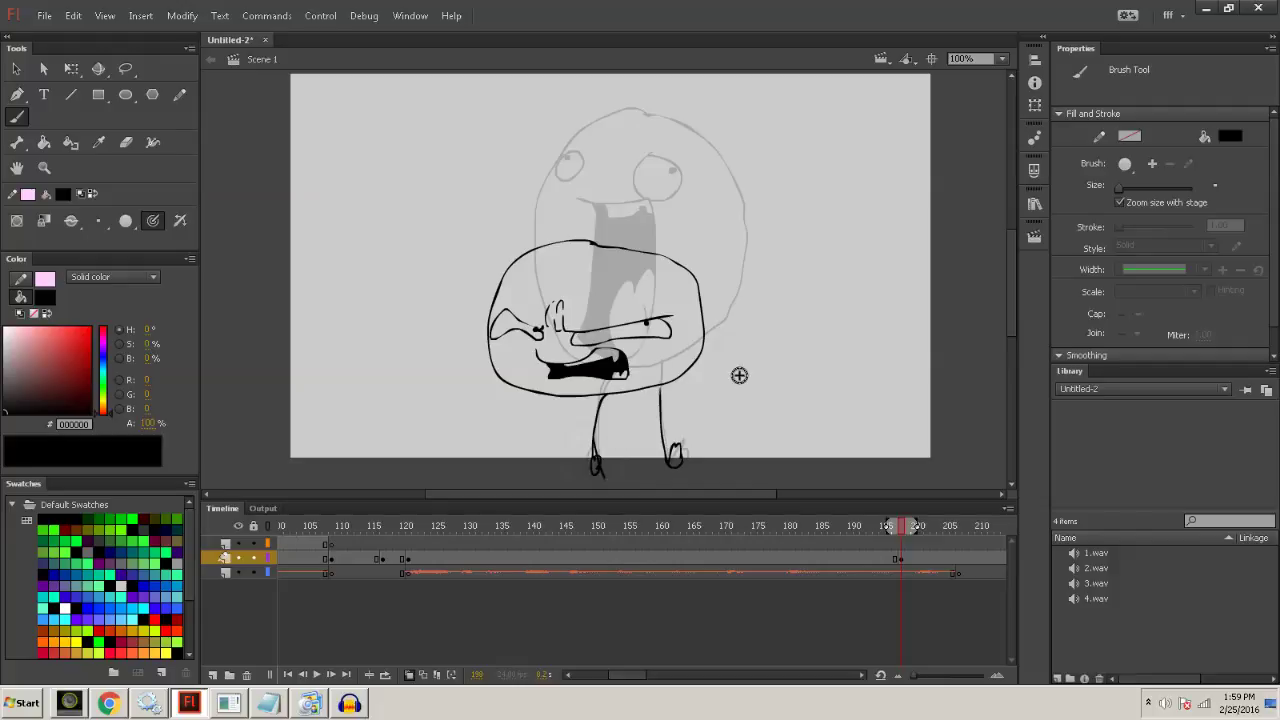
# At frame 207, keyframe the middle layer without the character's mouth and draw a closed wavy frown on the top layer.
pyautogui.moveTo(903, 524); pyautogui.dragTo(1001, 525)
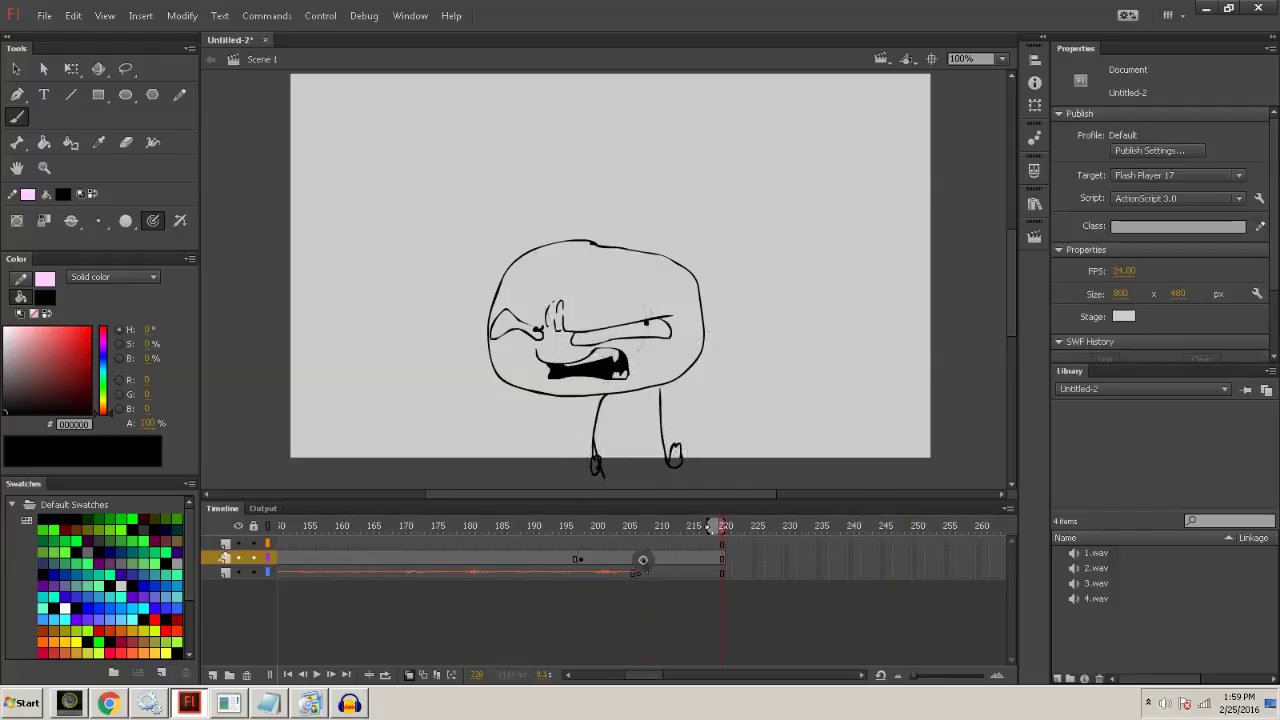
pyautogui.click(642, 562)
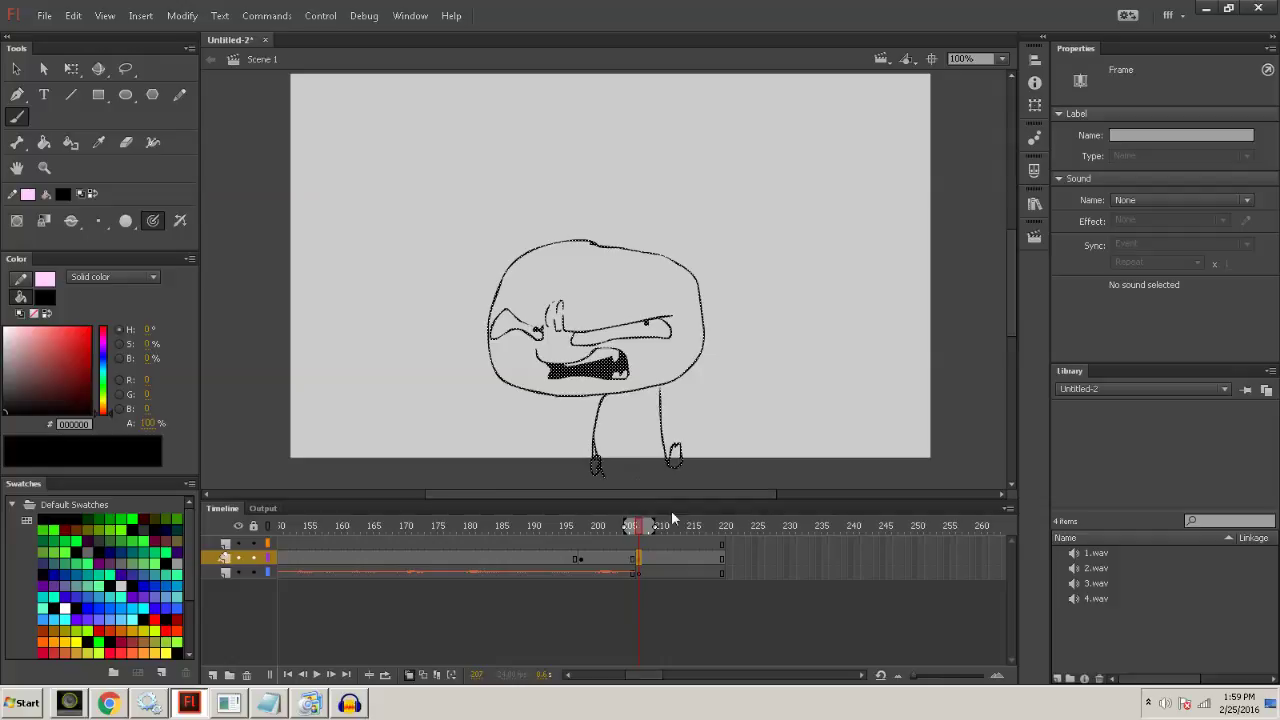
pyautogui.moveTo(610, 380); pyautogui.dragTo(550, 370)
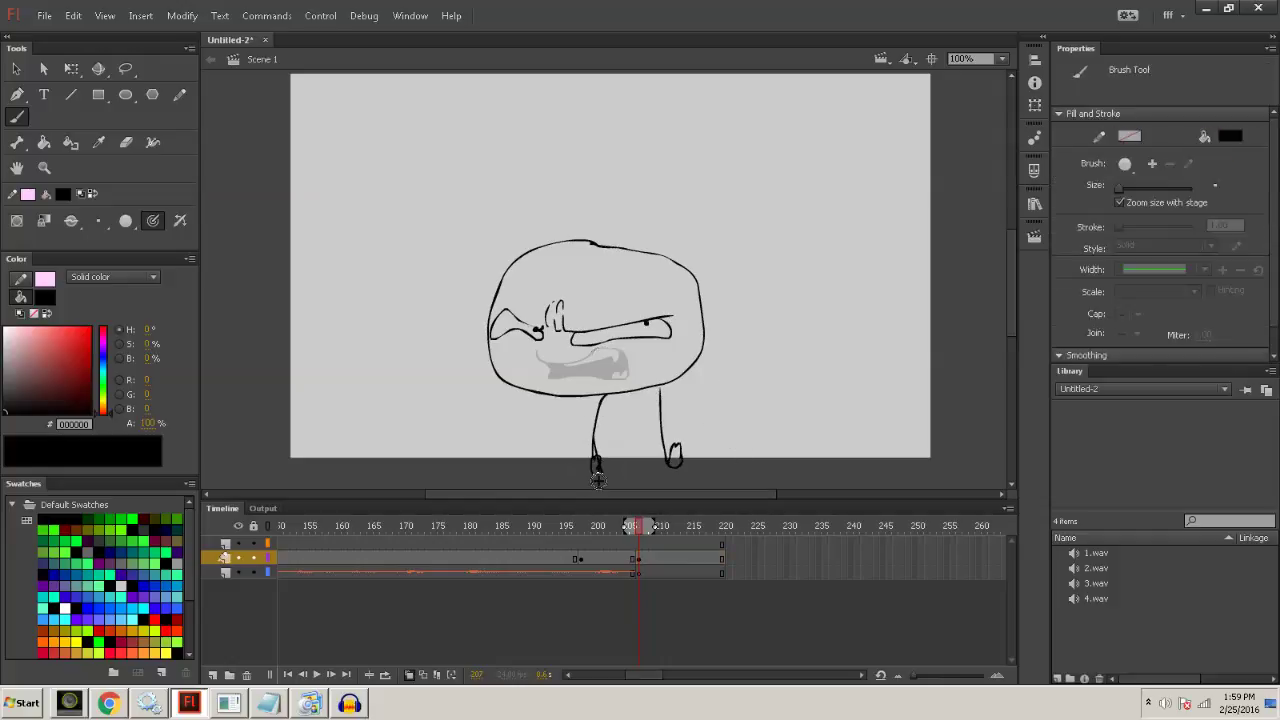
pyautogui.click(636, 545)
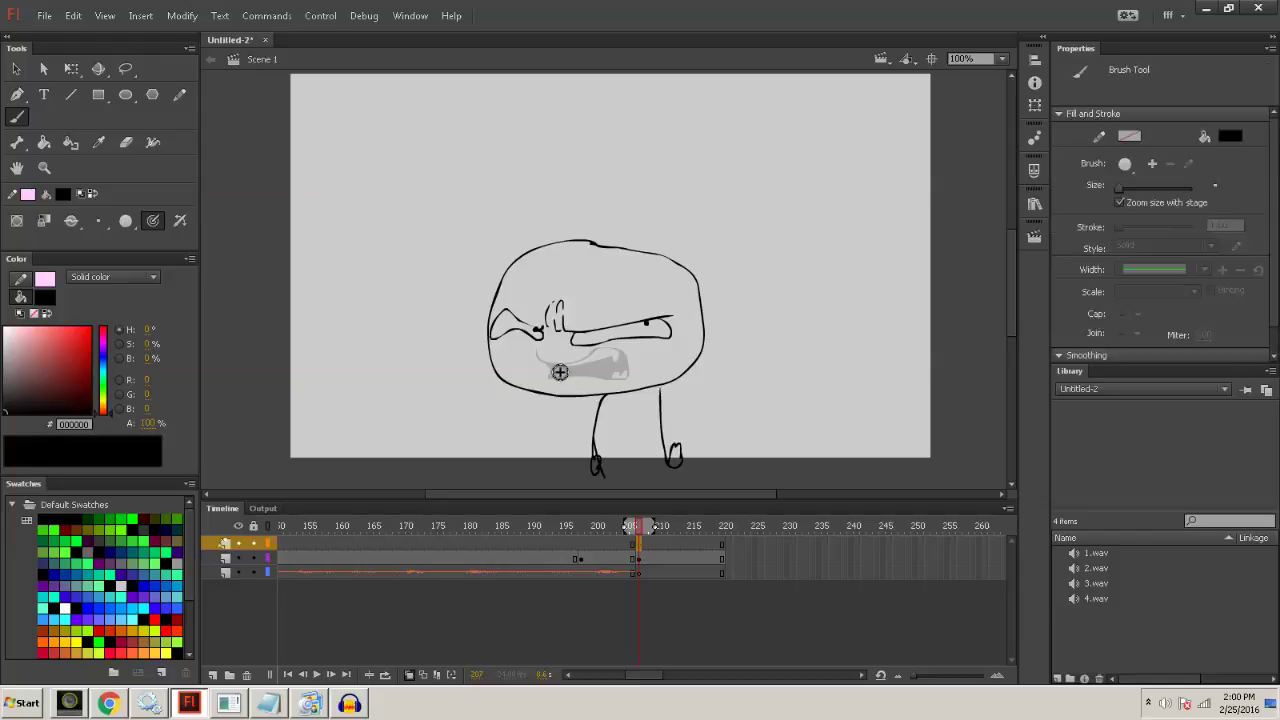
pyautogui.moveTo(540, 366); pyautogui.dragTo(570, 356)
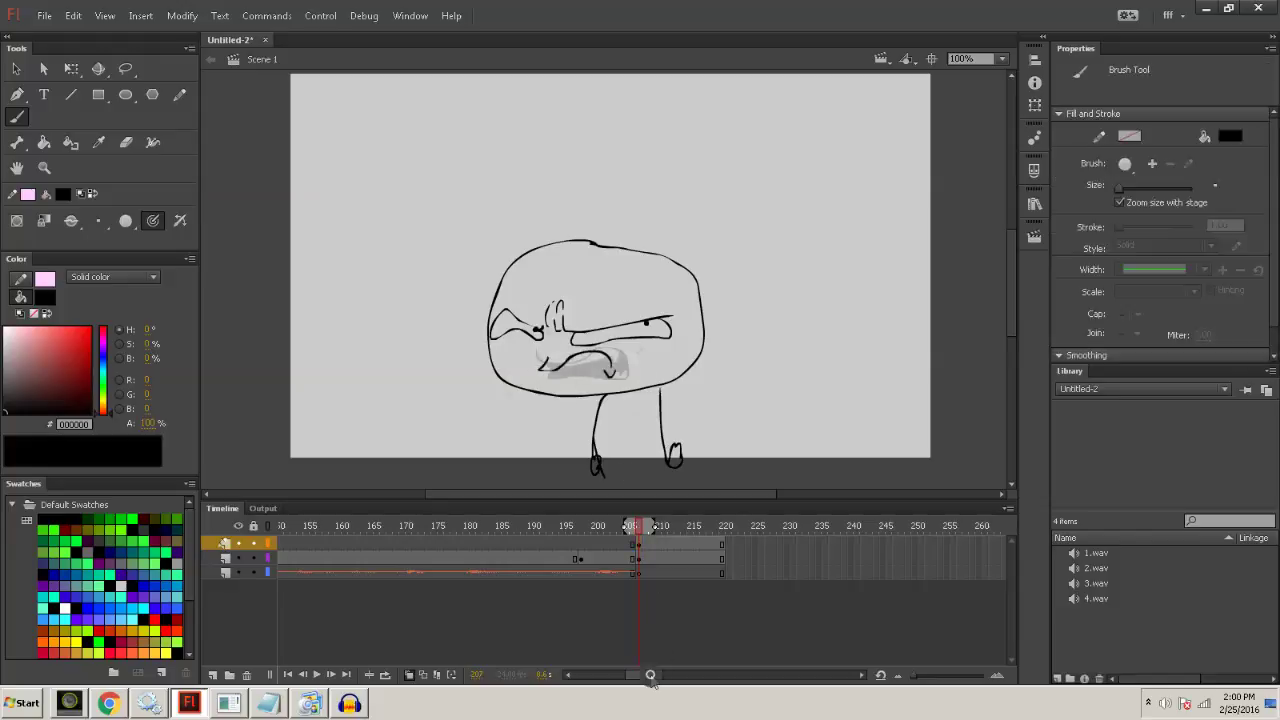
# Return to the start of the timeline and test the movie to check the drawings against the voice lines.
pyautogui.moveTo(648, 674); pyautogui.dragTo(585, 674)
pyautogui.click(326, 527)
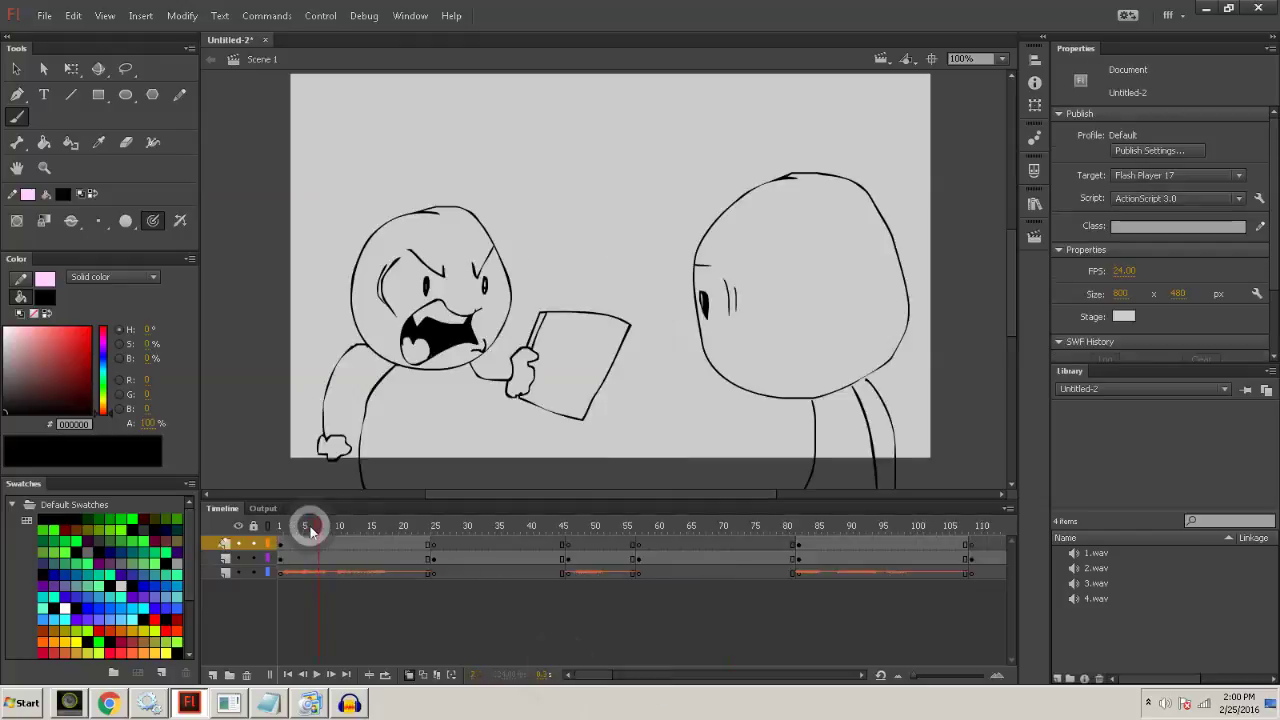
pyautogui.press('Return')
pyautogui.hotkey('ctrl', 'Return')
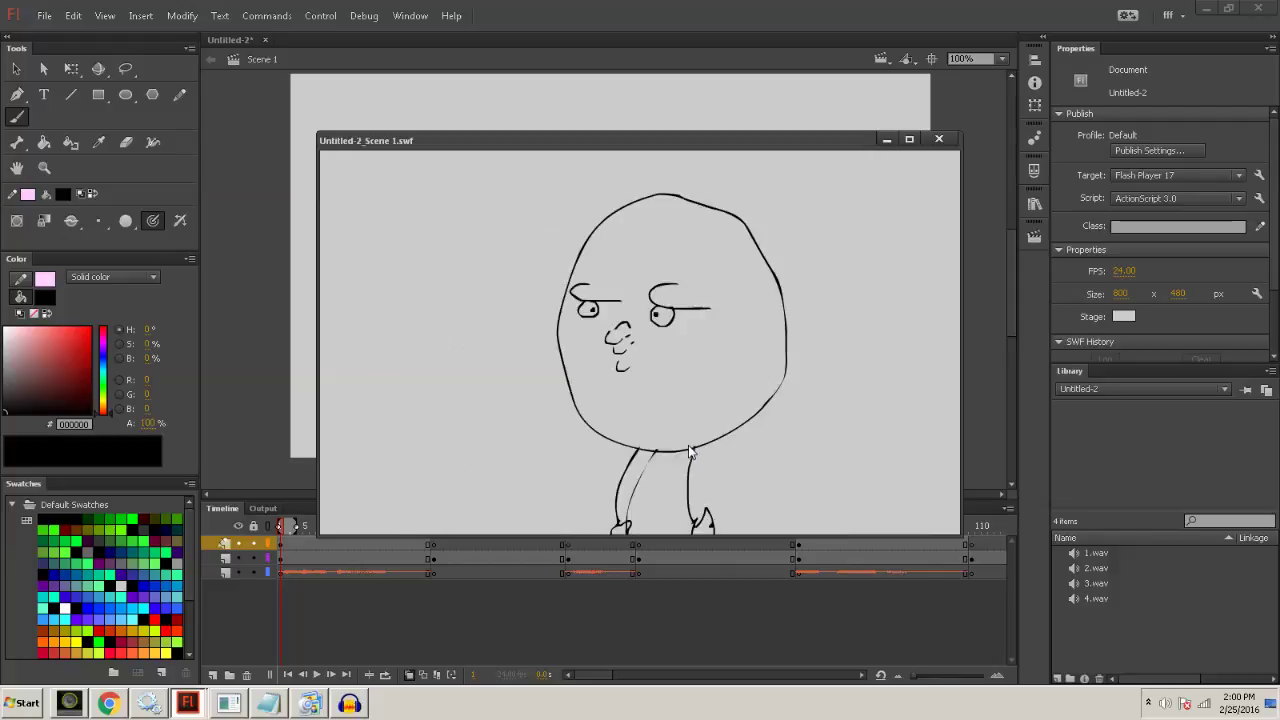
pyautogui.click(939, 139)
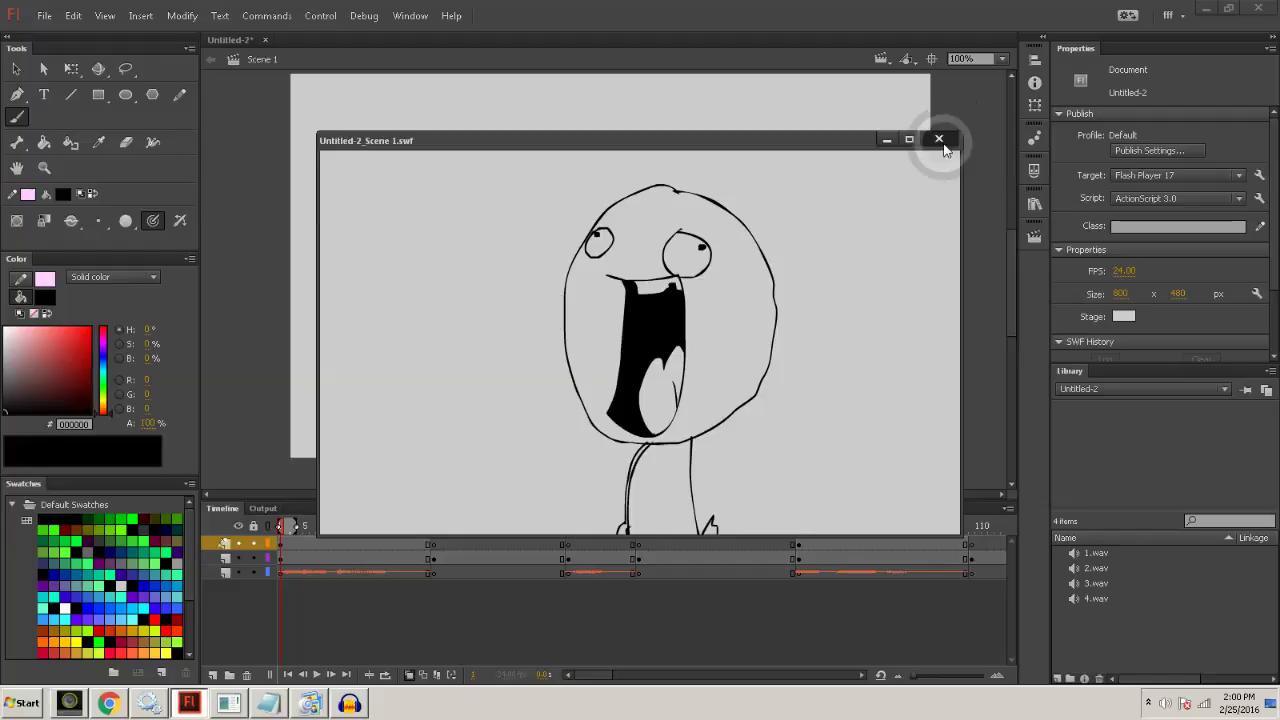
pyautogui.click(371, 525)
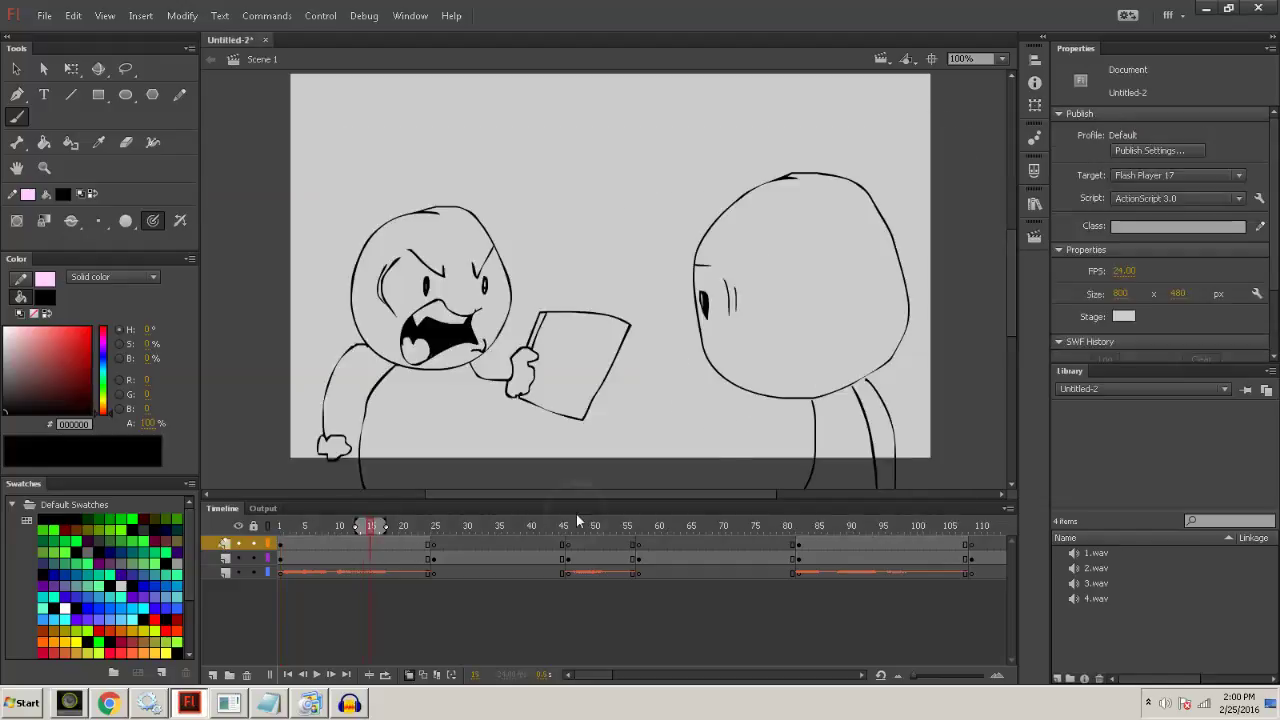
# In the publish settings, set the audio stream to Speech compression at a 44 kHz sample rate.
pyautogui.click(1155, 151)
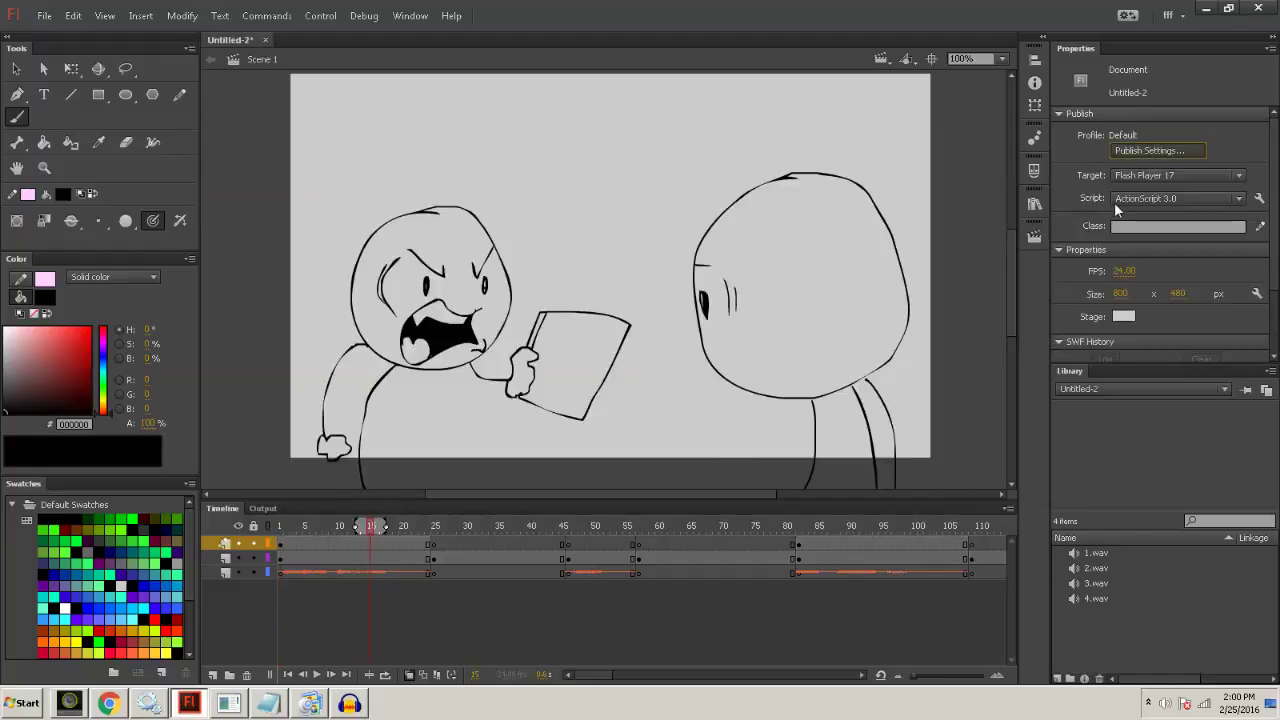
pyautogui.click(690, 222)
pyautogui.click(628, 296)
pyautogui.click(622, 346)
pyautogui.click(622, 355)
pyautogui.click(610, 411)
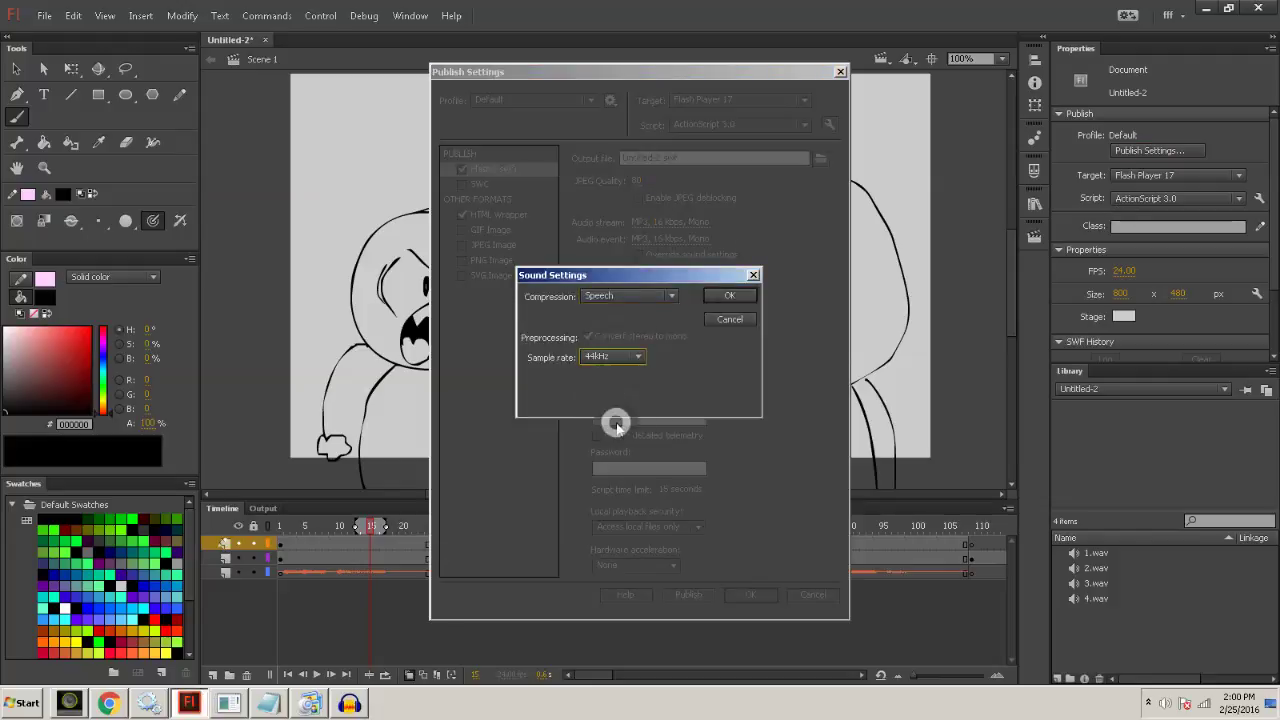
pyautogui.click(729, 295)
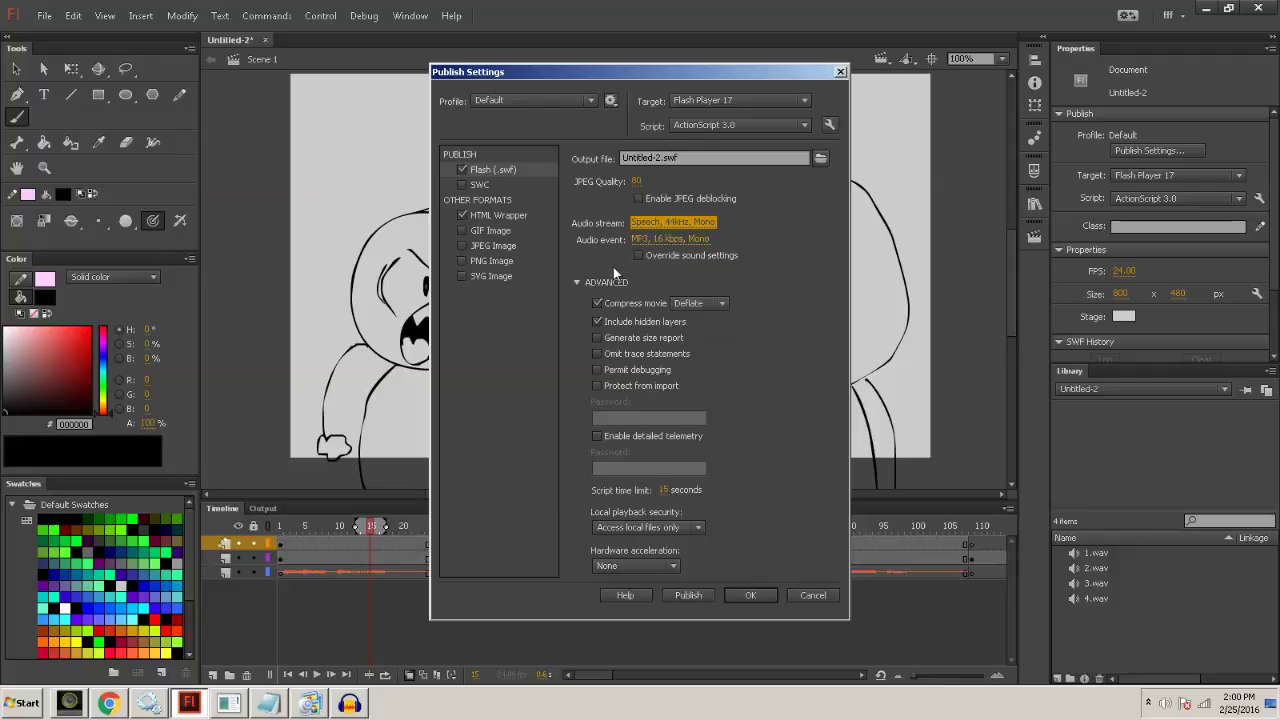
# Set the audio event to Speech compression at 44 kHz, publish the movie and accept the publish settings.
pyautogui.click(690, 240)
pyautogui.click(640, 296)
pyautogui.click(613, 383)
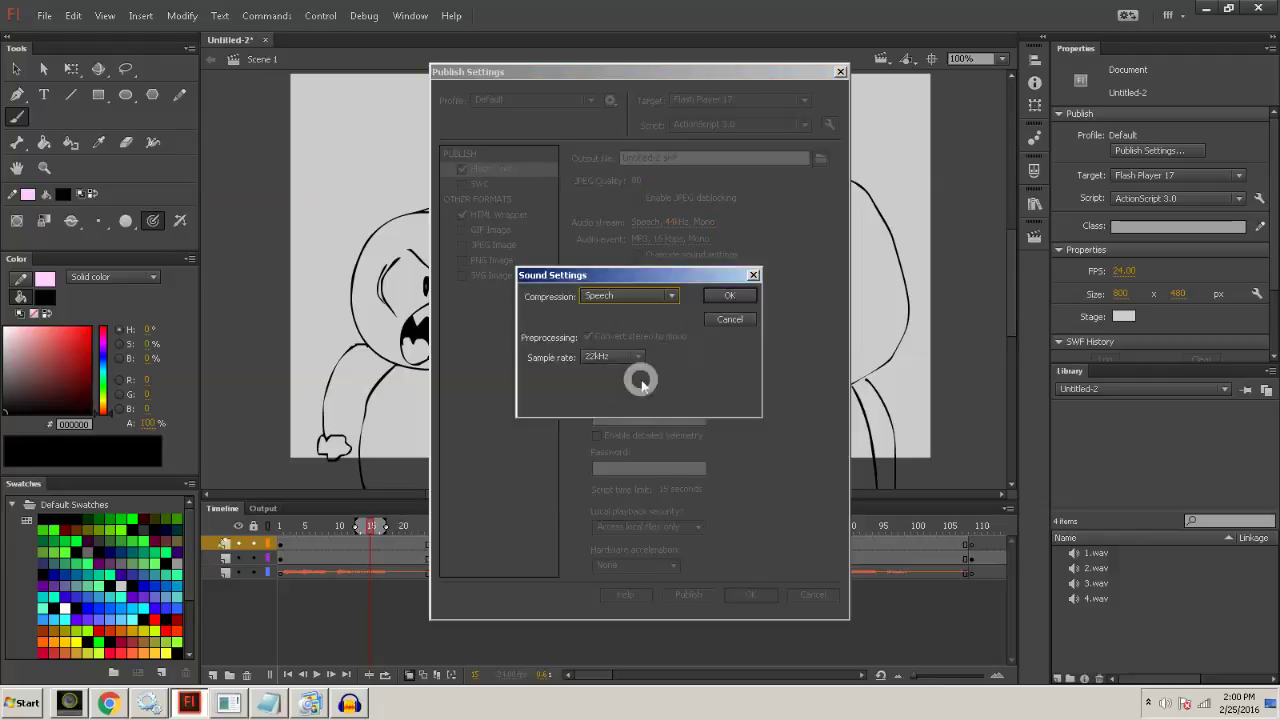
pyautogui.click(615, 356)
pyautogui.click(610, 411)
pyautogui.click(733, 297)
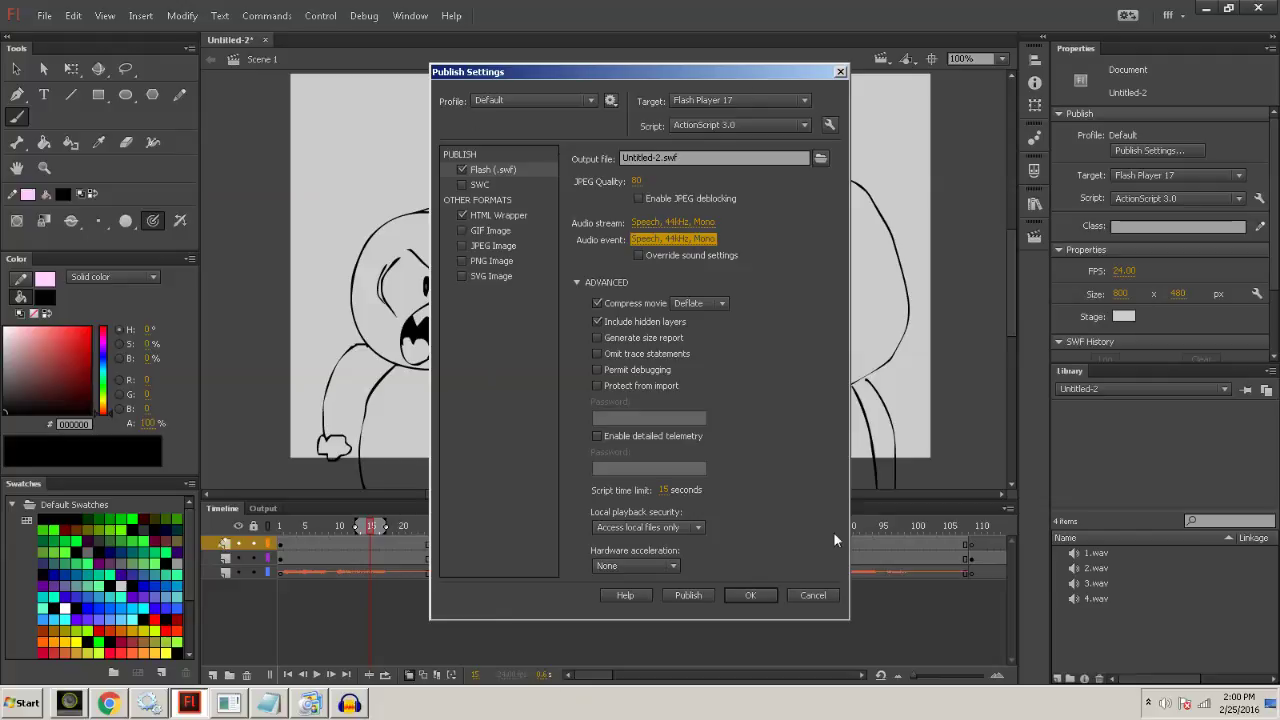
pyautogui.click(690, 596)
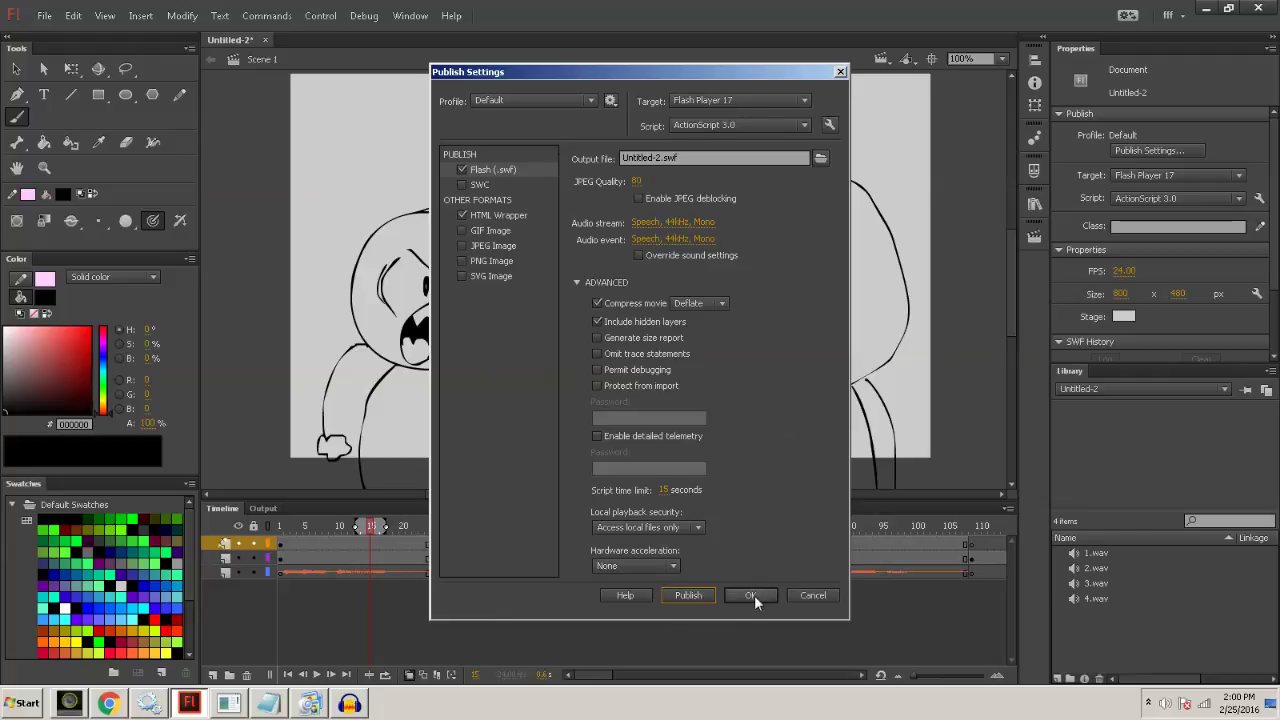
pyautogui.click(752, 596)
# Test the movie again from frame 1 to check the sound, and review the silent pose around frame 29.
pyautogui.click(285, 528)
pyautogui.hotkey('ctrl', 'Return')
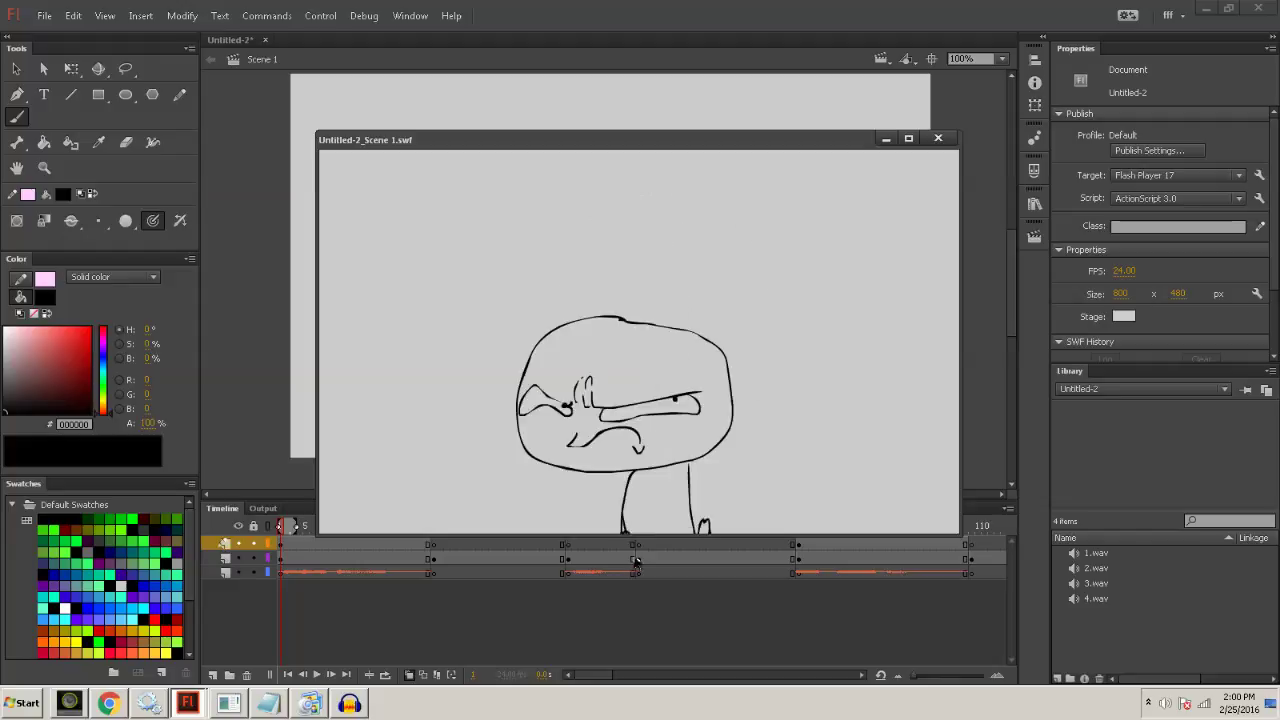
pyautogui.click(938, 139)
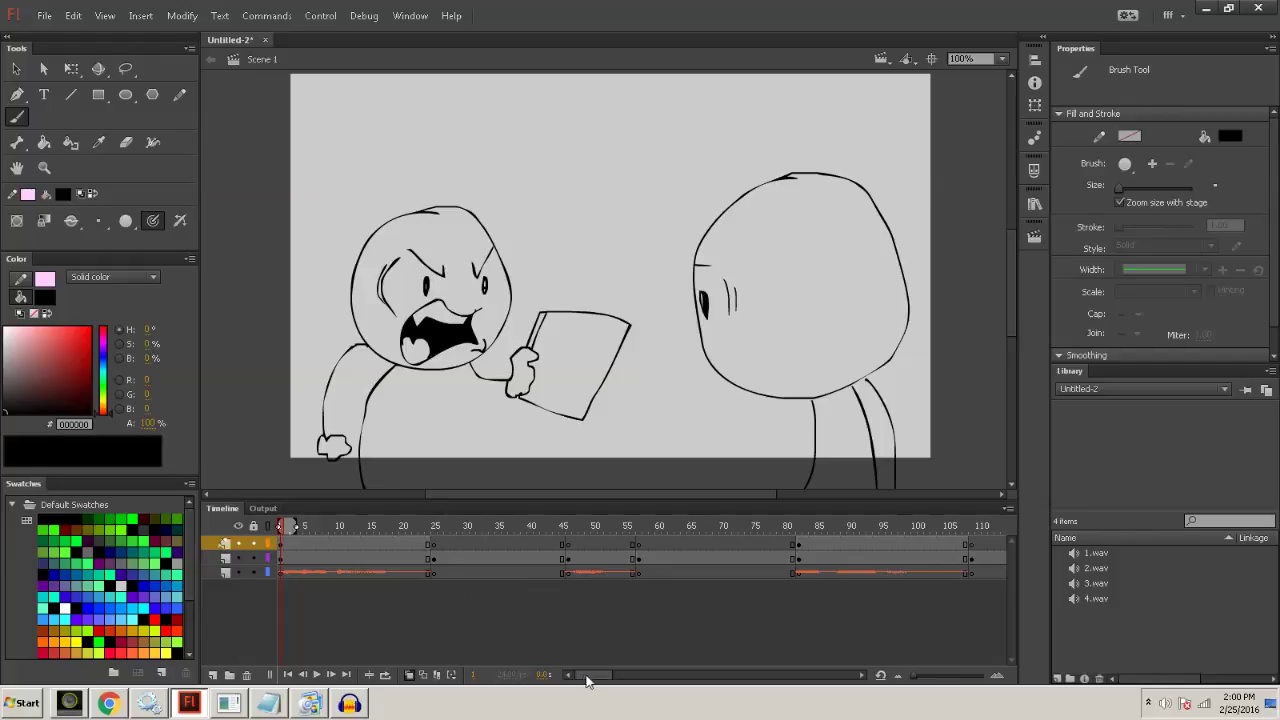
pyautogui.click(460, 527)
pyautogui.click(458, 526)
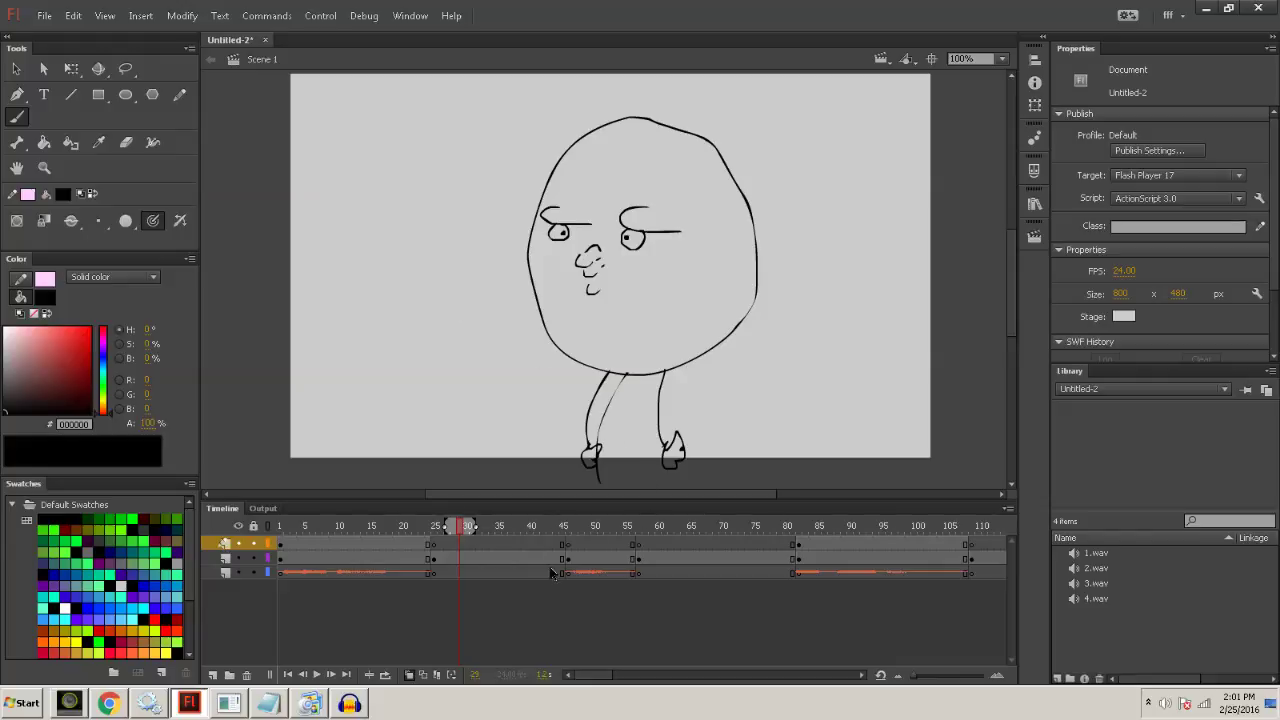
# Add a new layer above the top drawing layer.
pyautogui.click(282, 545)
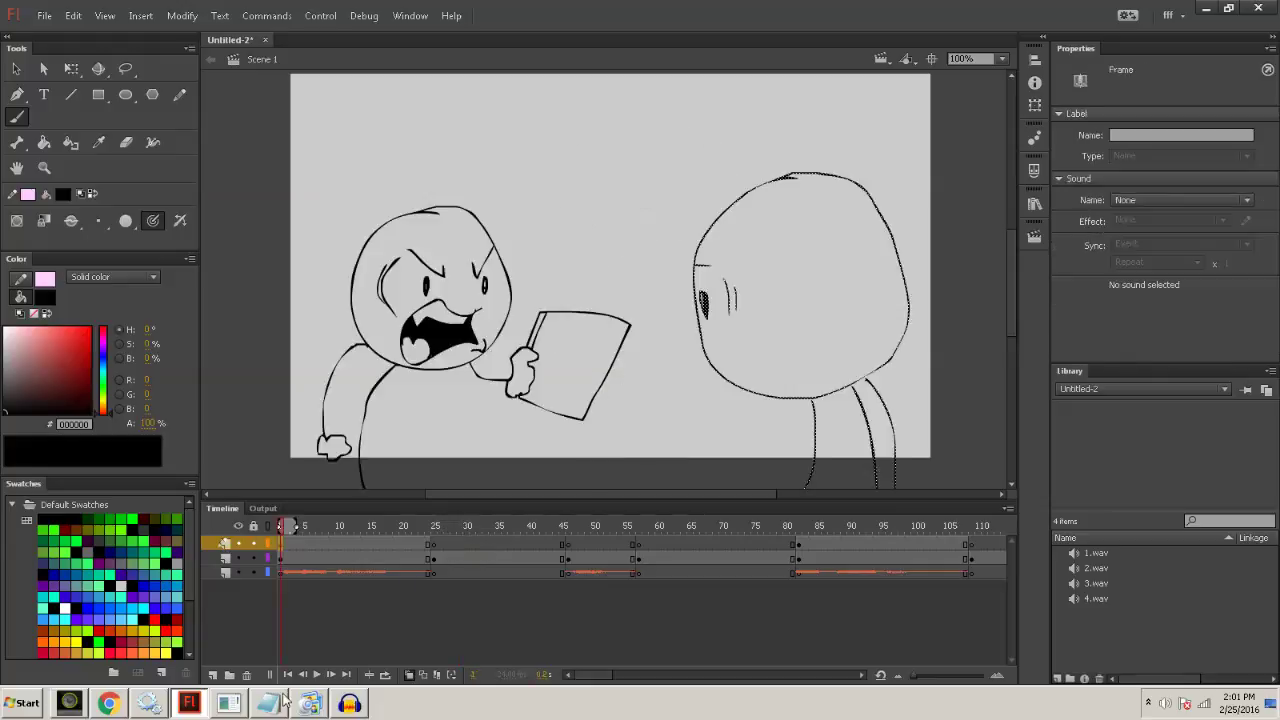
pyautogui.click(212, 675)
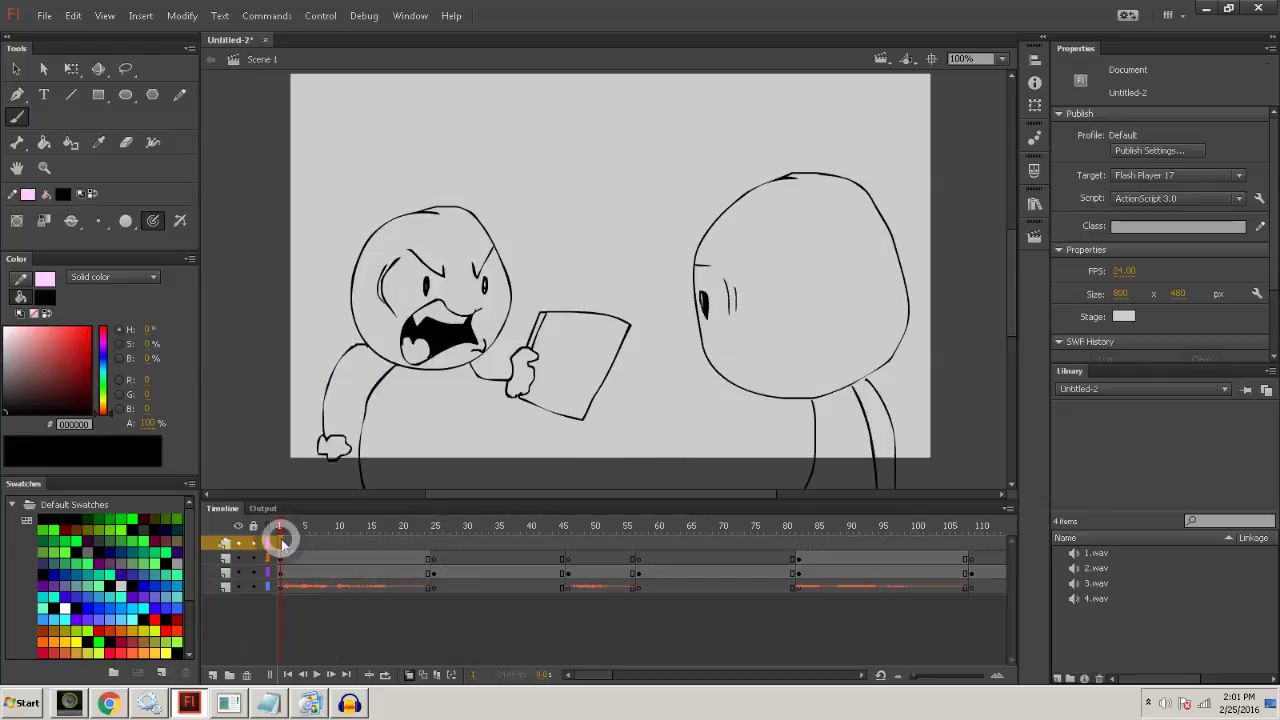
# Start an import at frame 1 of the new top layer and search the Desktop for "you sme".
pyautogui.click(283, 542)
pyautogui.hotkey('ctrl', 'r')
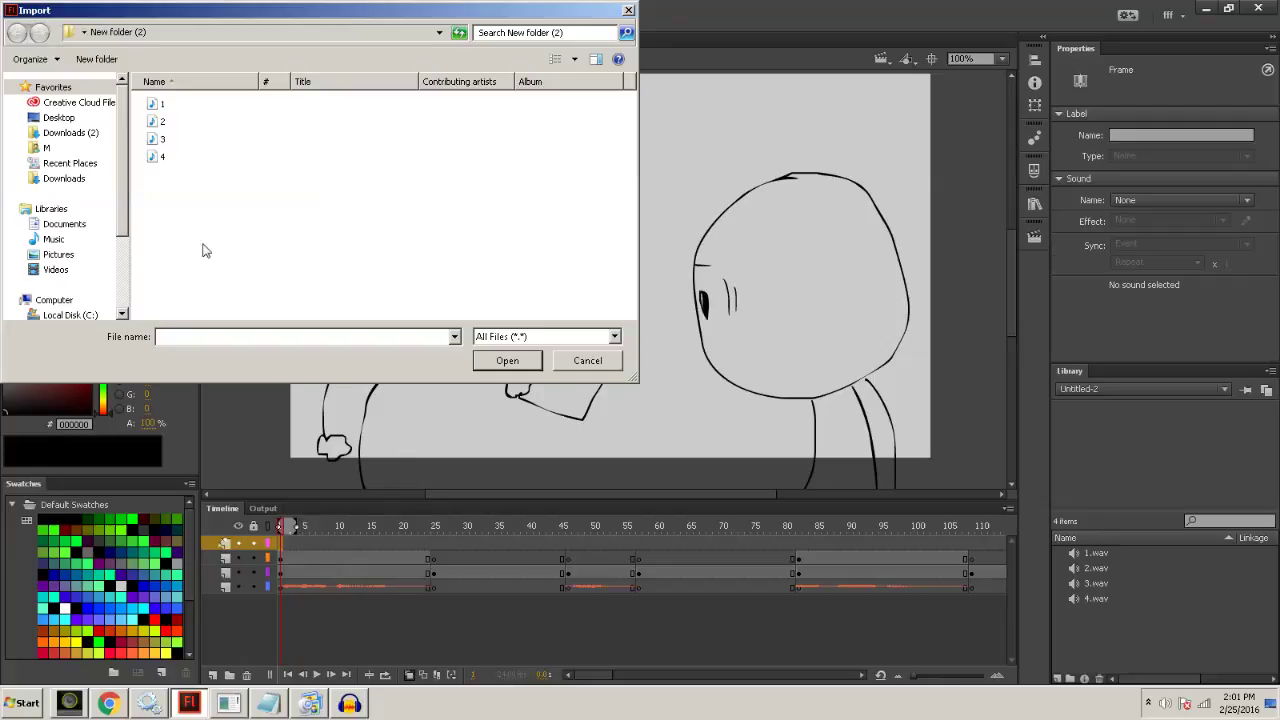
pyautogui.click(72, 119)
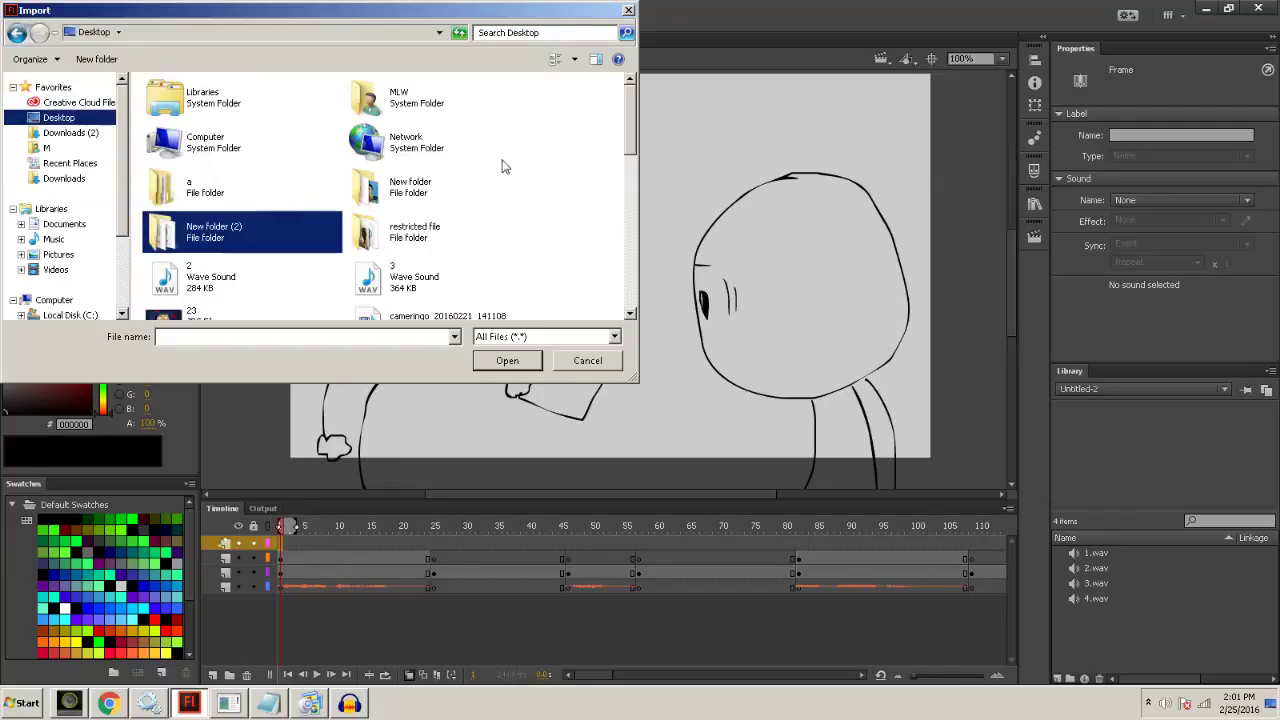
pyautogui.click(530, 32)
pyautogui.click(540, 32)
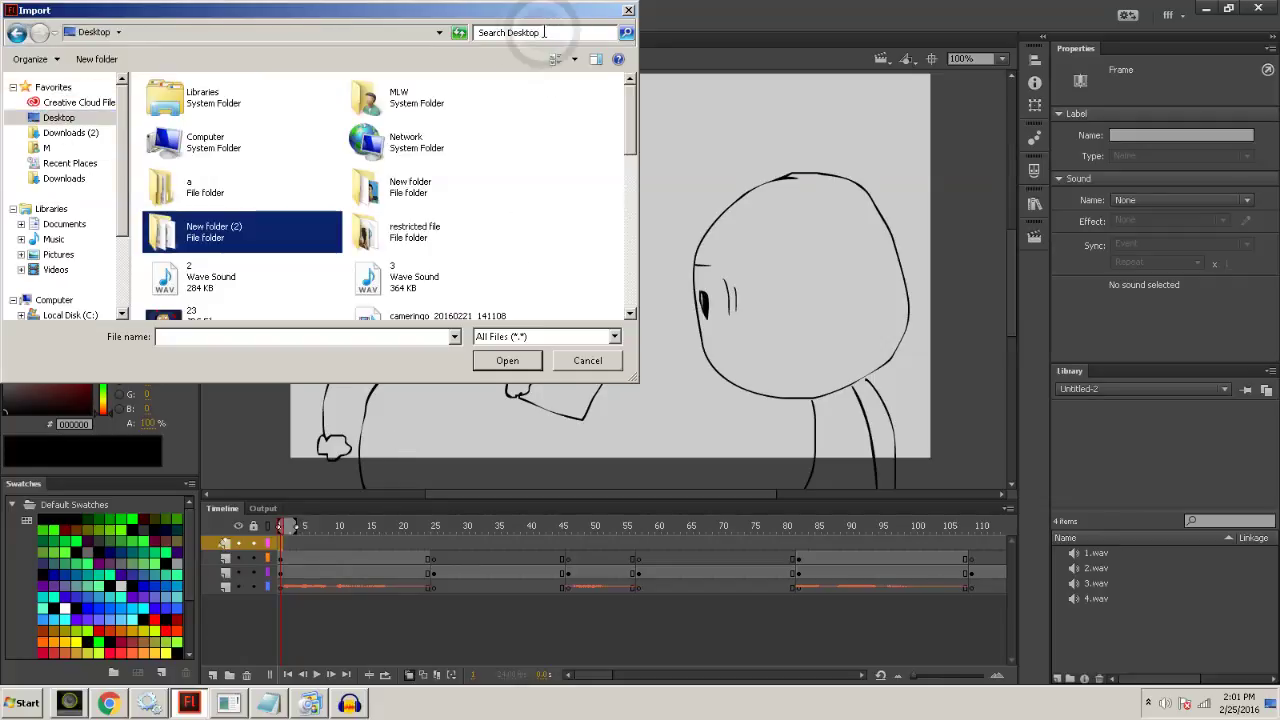
pyautogui.write('you')
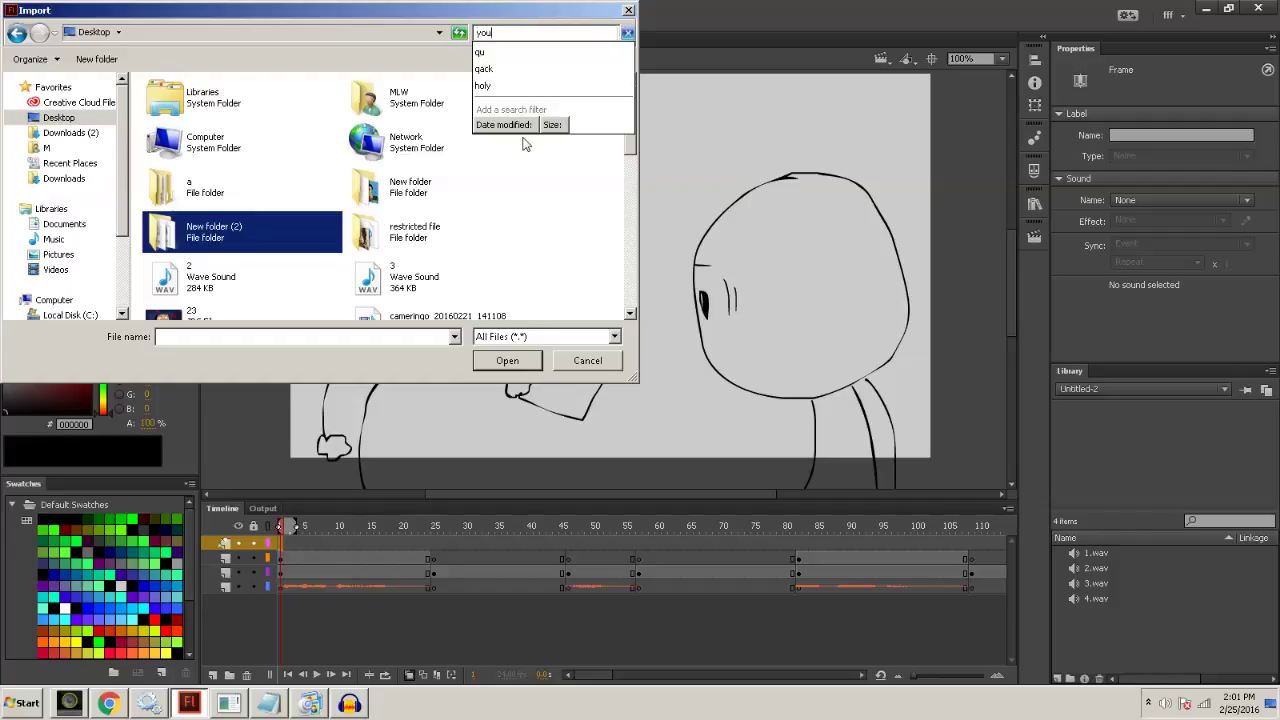
pyautogui.write(' sme')
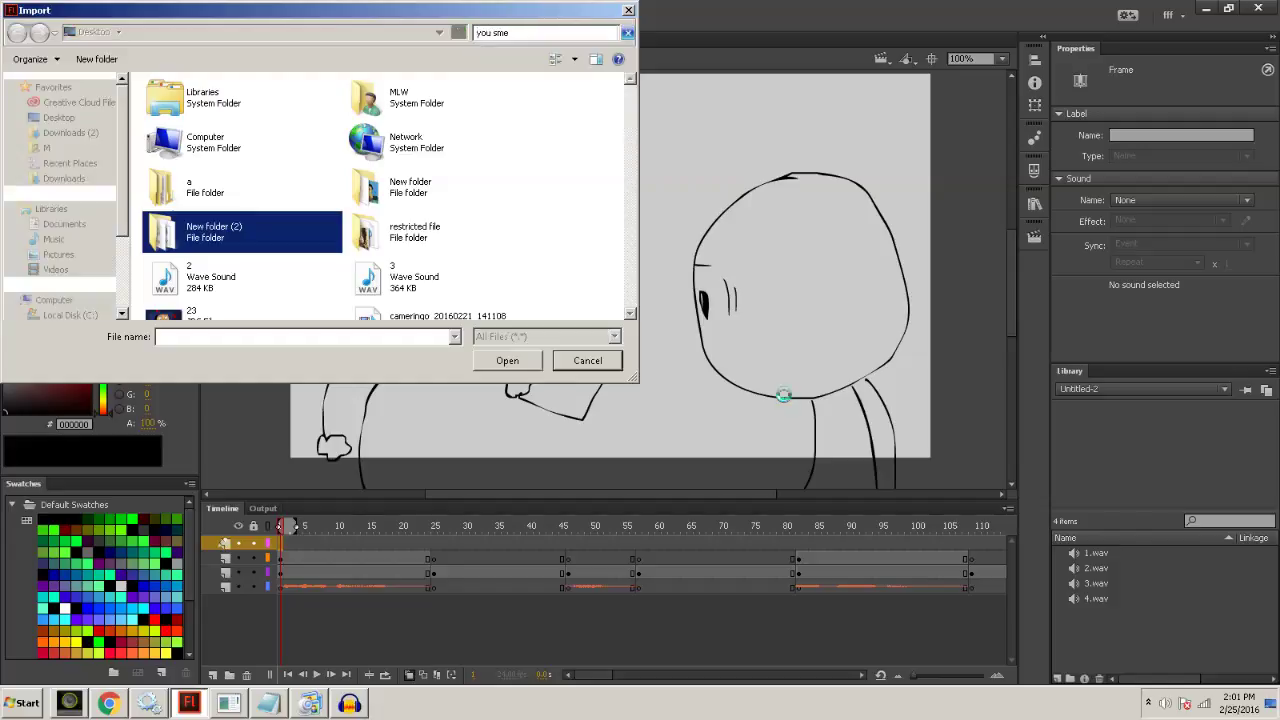
# Search the Desktop for "you smell" and cancel the import.
pyautogui.hotkey('ctrl', 'a')
pyautogui.write('l')
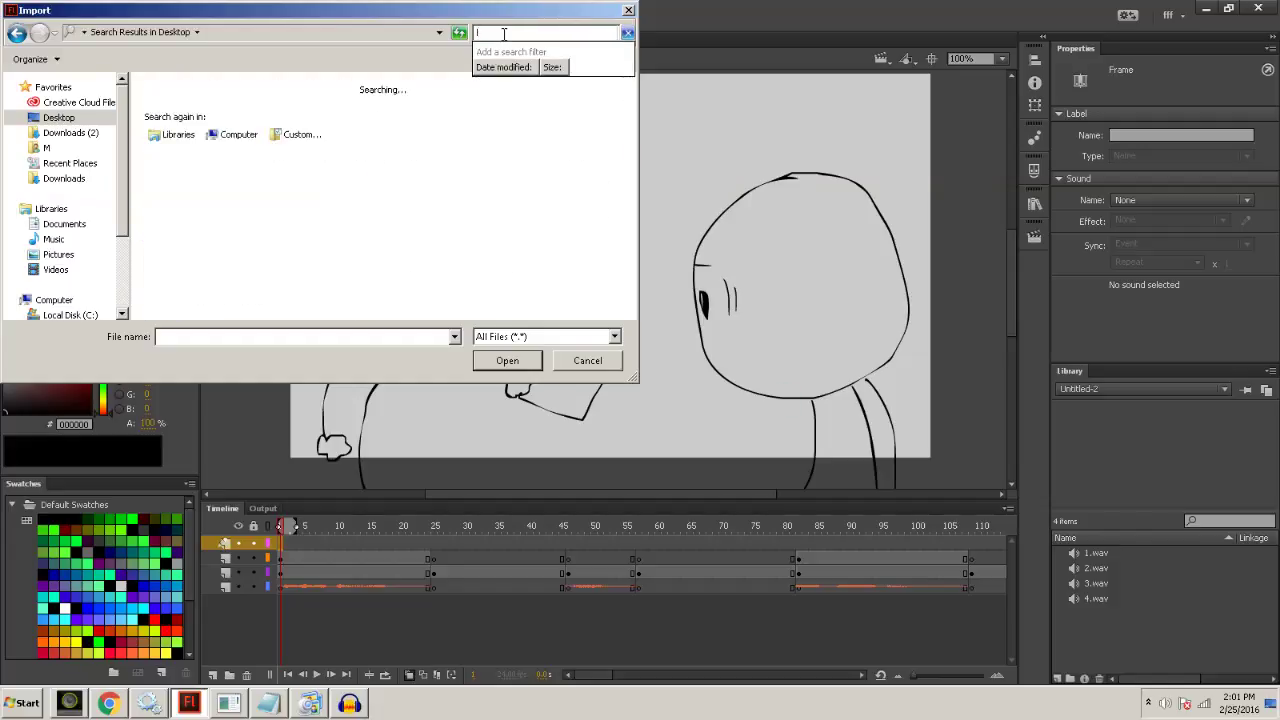
pyautogui.press('BackSpace')
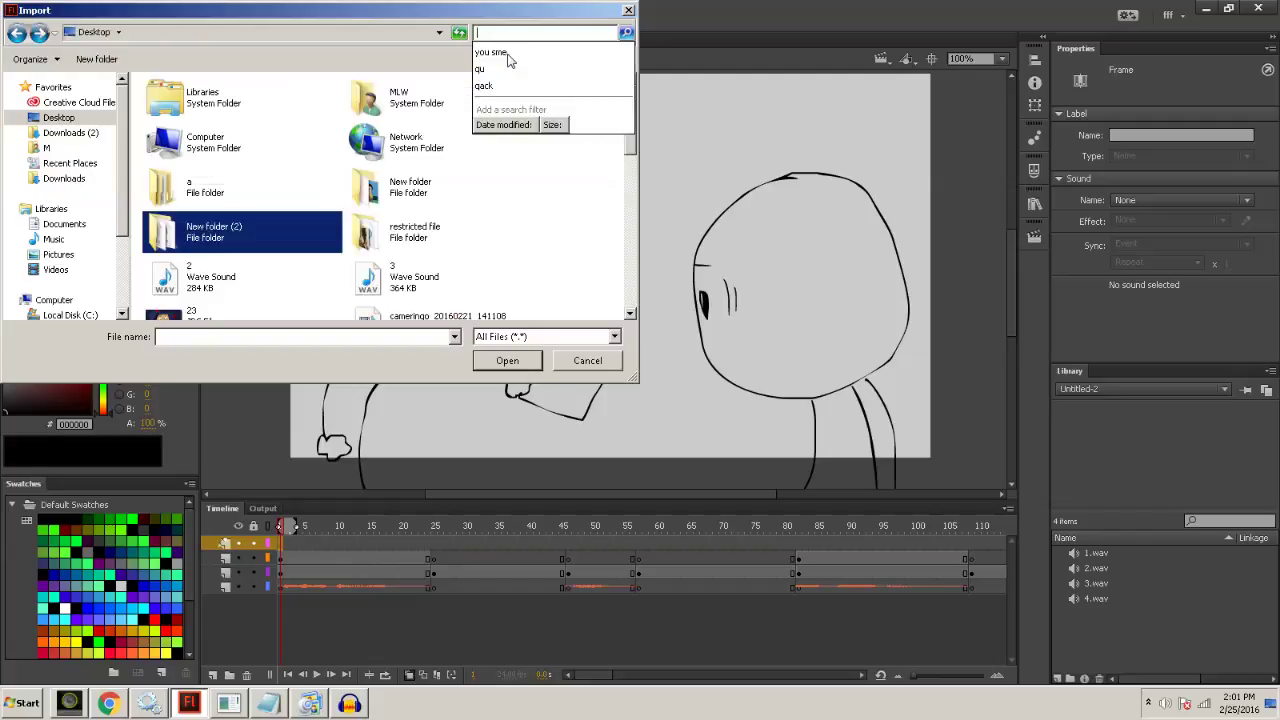
pyautogui.write('you ')
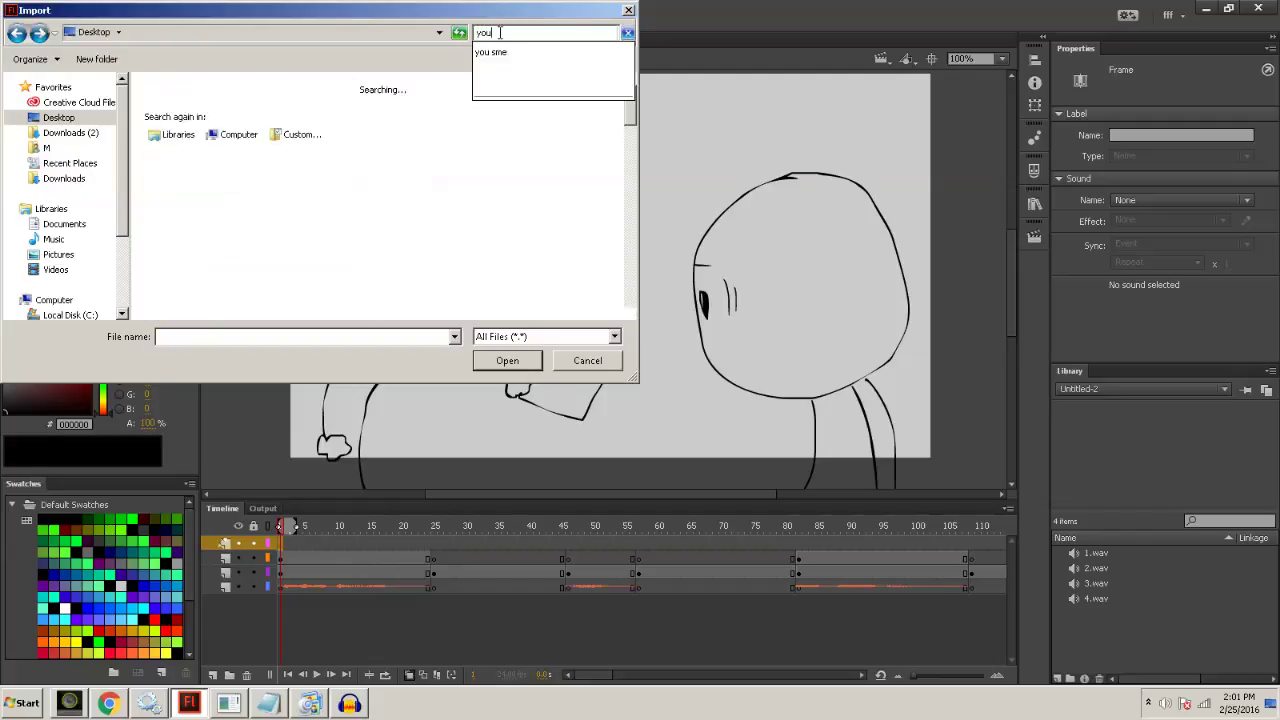
pyautogui.write('smell')
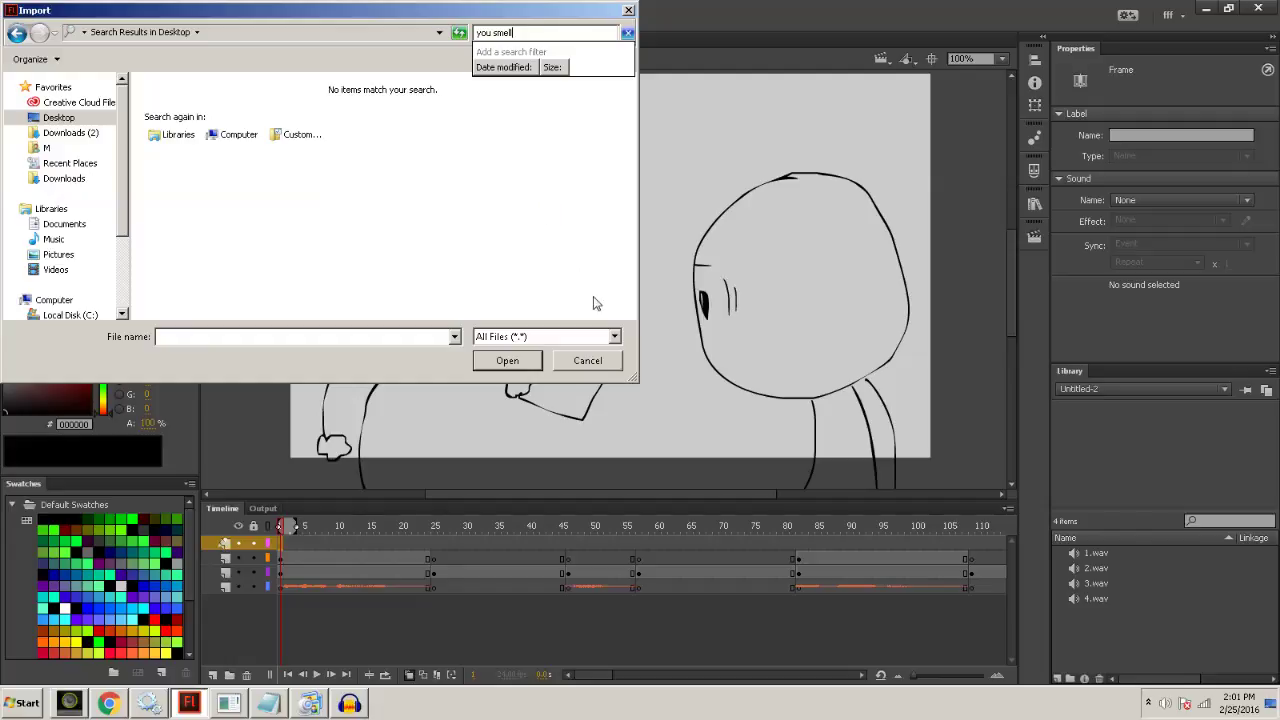
pyautogui.click(593, 361)
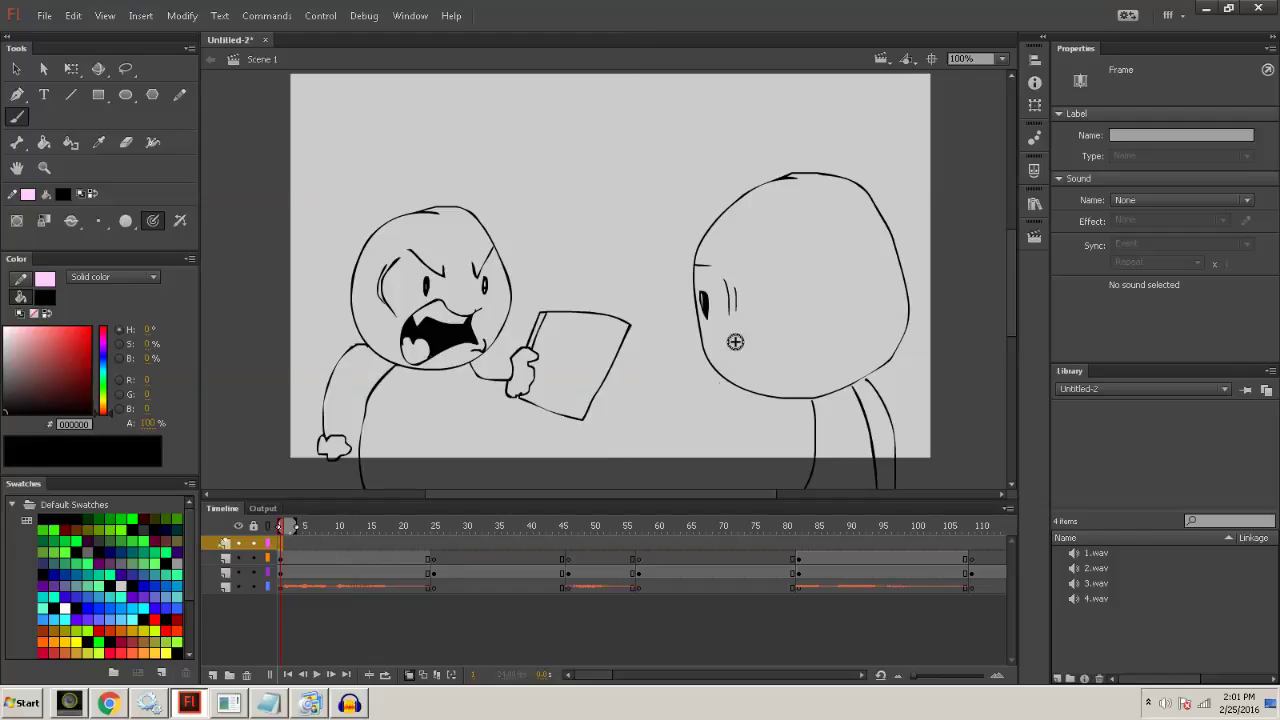
# Sketch rough curved arrows above the angry character and beside the large head, and undo the brush strokes.
pyautogui.moveTo(367, 142); pyautogui.dragTo(250, 214)
pyautogui.moveTo(322, 188)
pyautogui.mouseDown()
pyautogui.moveTo(237, 238)
pyautogui.moveTo(236, 194)
pyautogui.mouseUp()
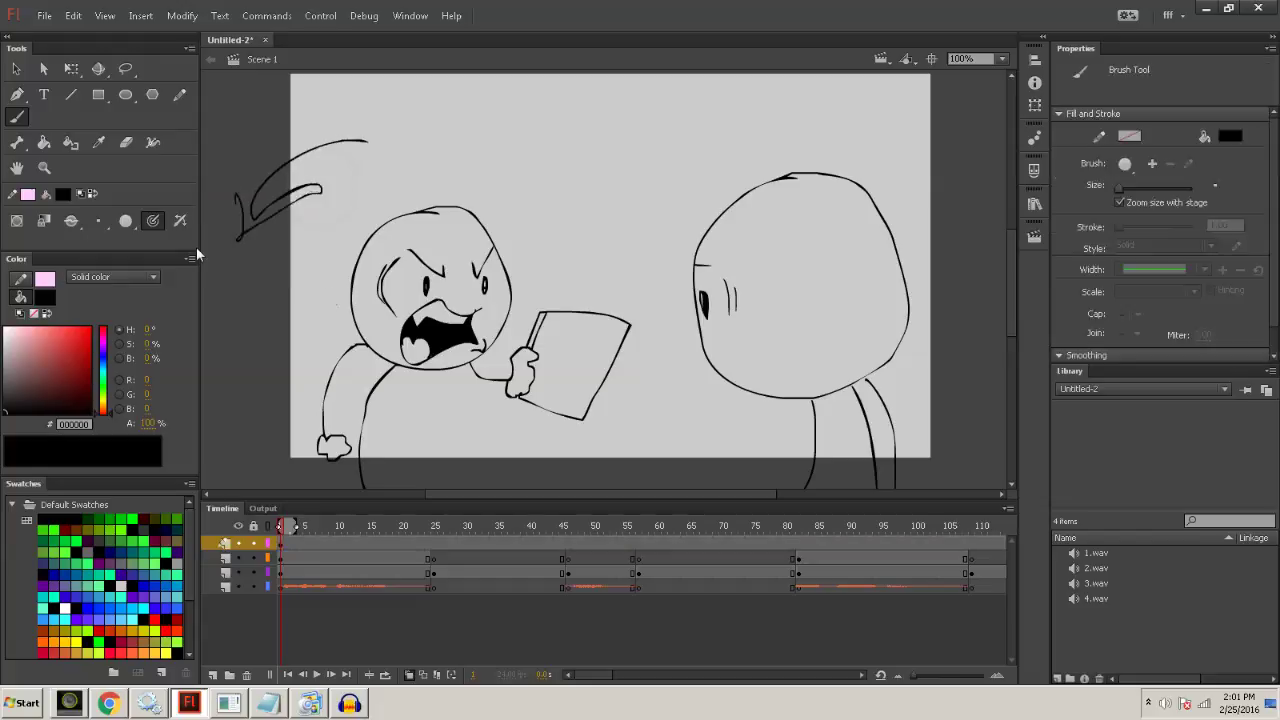
pyautogui.moveTo(626, 100); pyautogui.dragTo(668, 252)
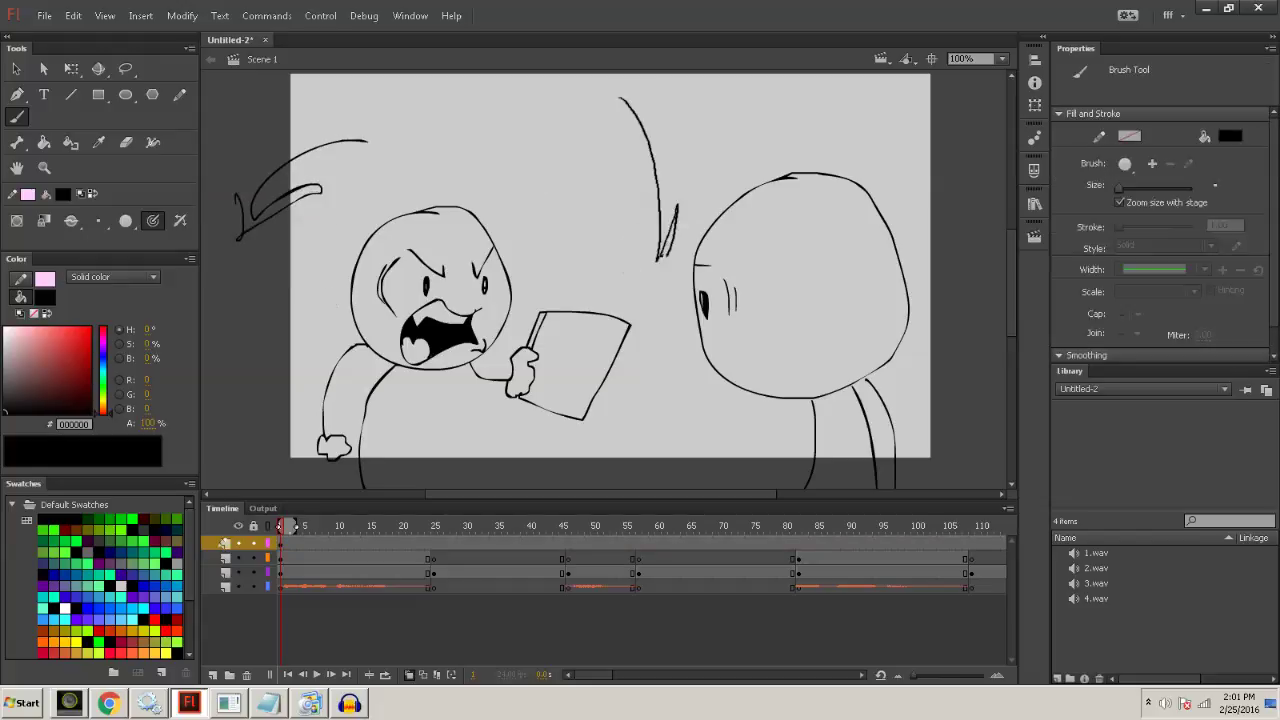
pyautogui.hotkey('ctrl', 'z')
pyautogui.hotkey('ctrl', 'z')
pyautogui.hotkey('ctrl', 'z')
pyautogui.hotkey('ctrl', 'z')
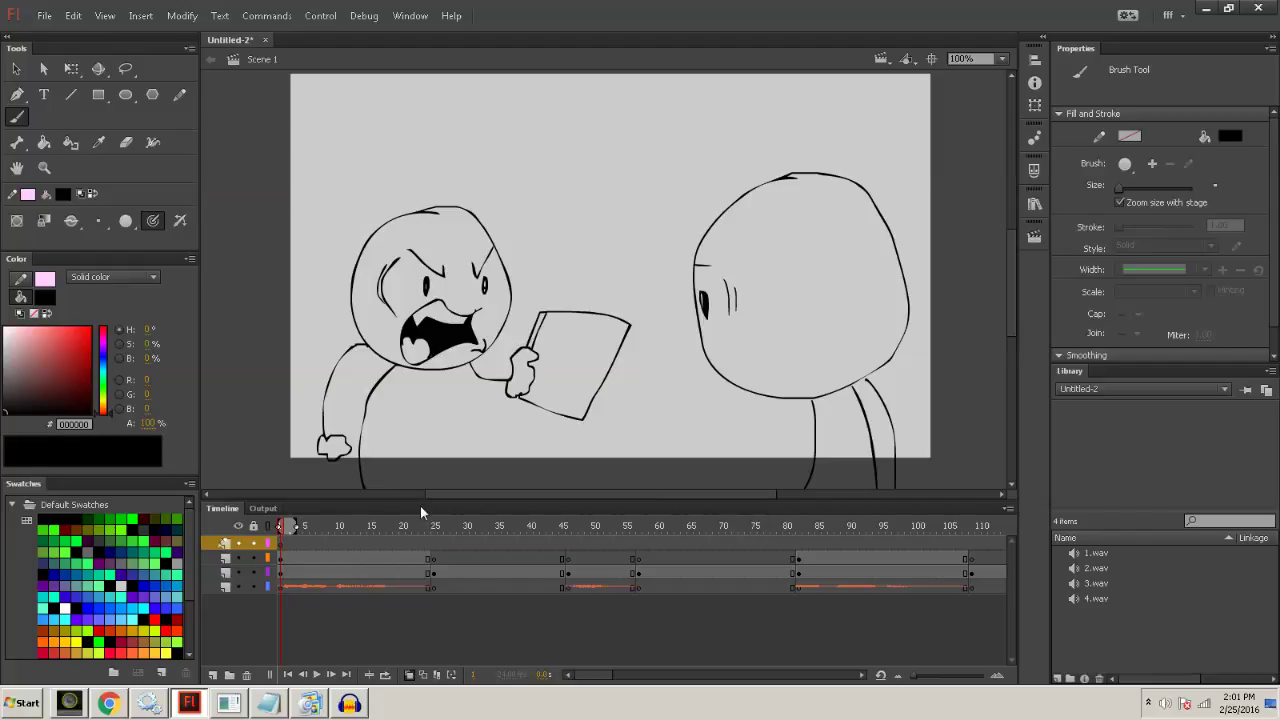
pyautogui.click(342, 535)
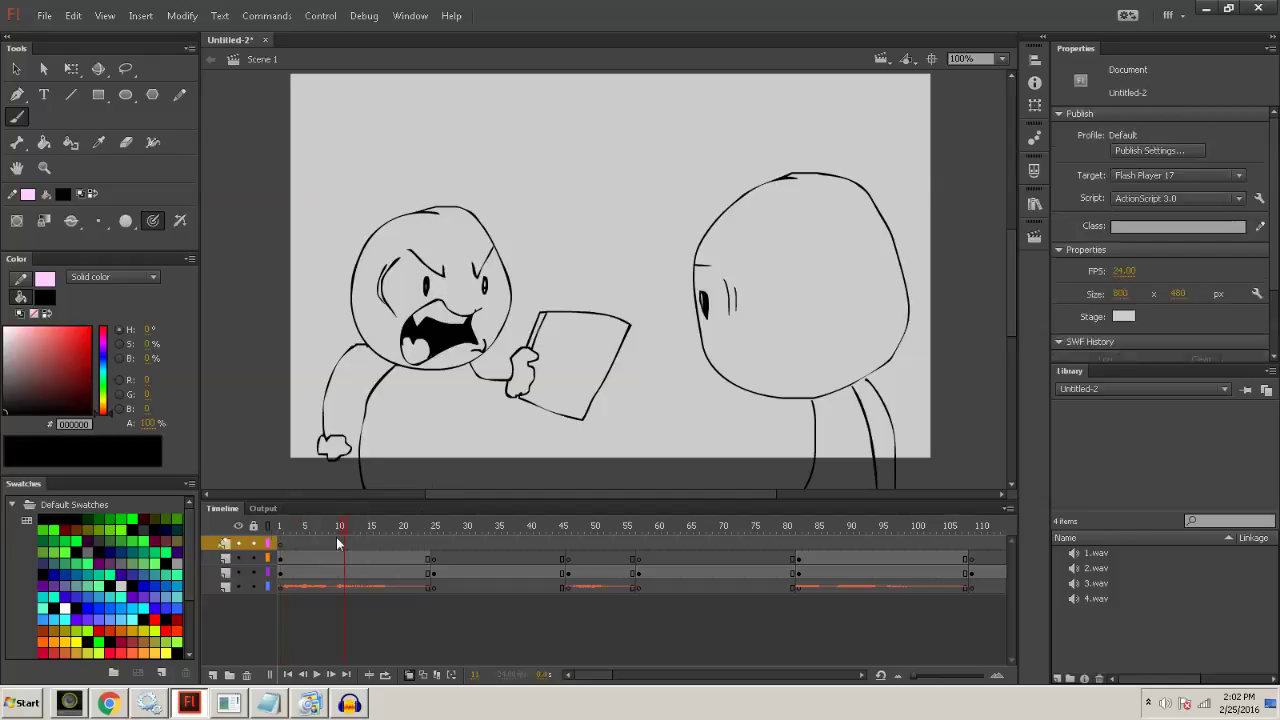
pyautogui.click(288, 526)
pyautogui.moveTo(590, 677); pyautogui.dragTo(576, 654)
# Switch to the ManyCam window to show its recording controls.
pyautogui.moveTo(312, 703)
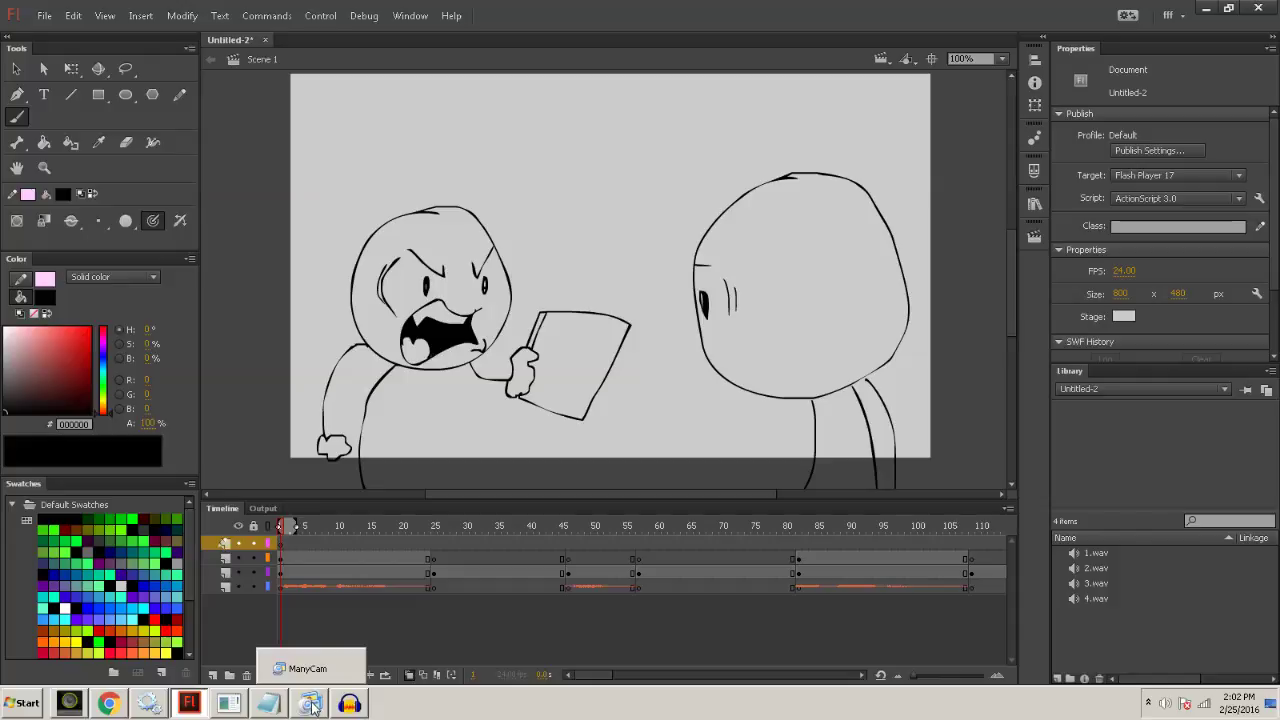
pyautogui.rightClick(312, 703)
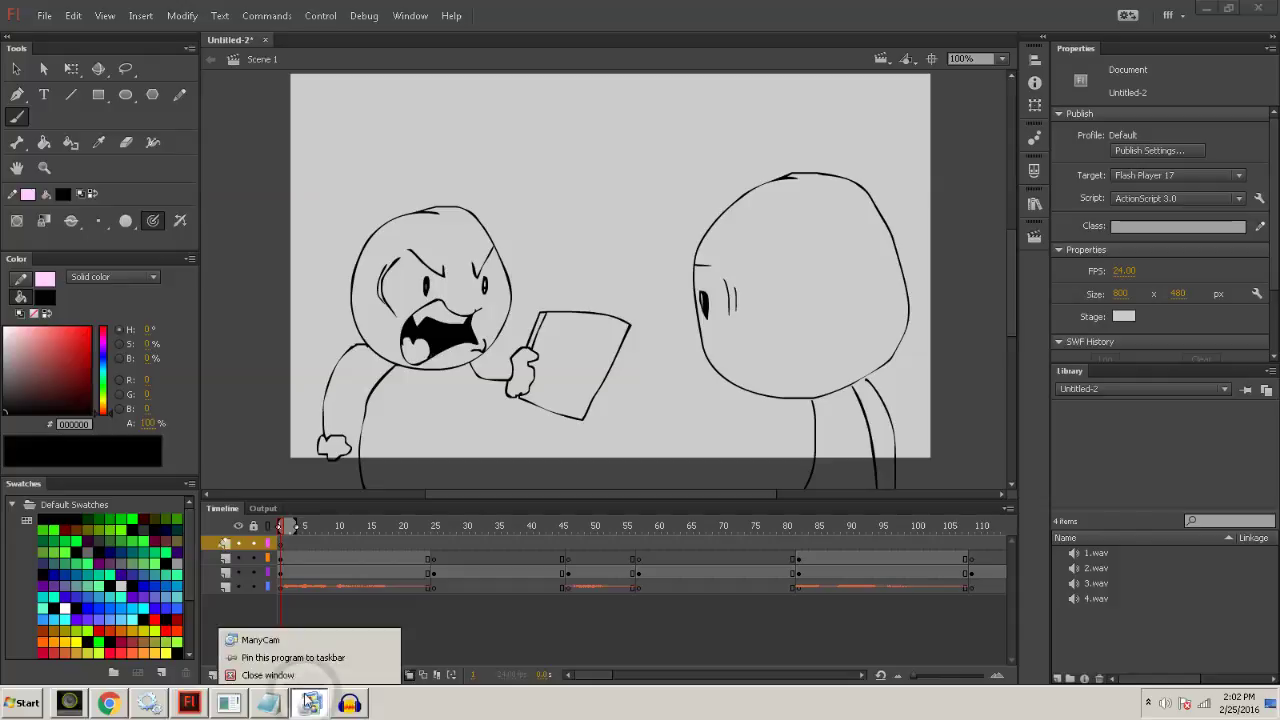
pyautogui.click(326, 638)
pyautogui.click(754, 362)
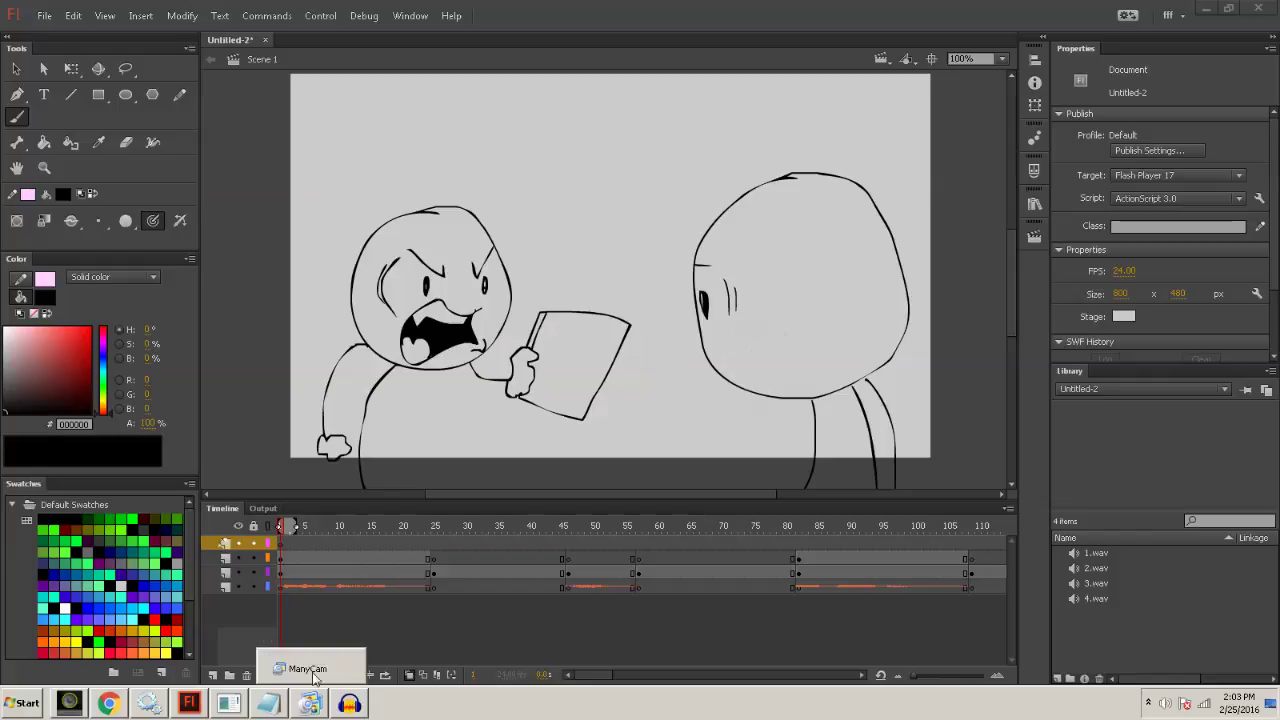
pyautogui.click(318, 670)
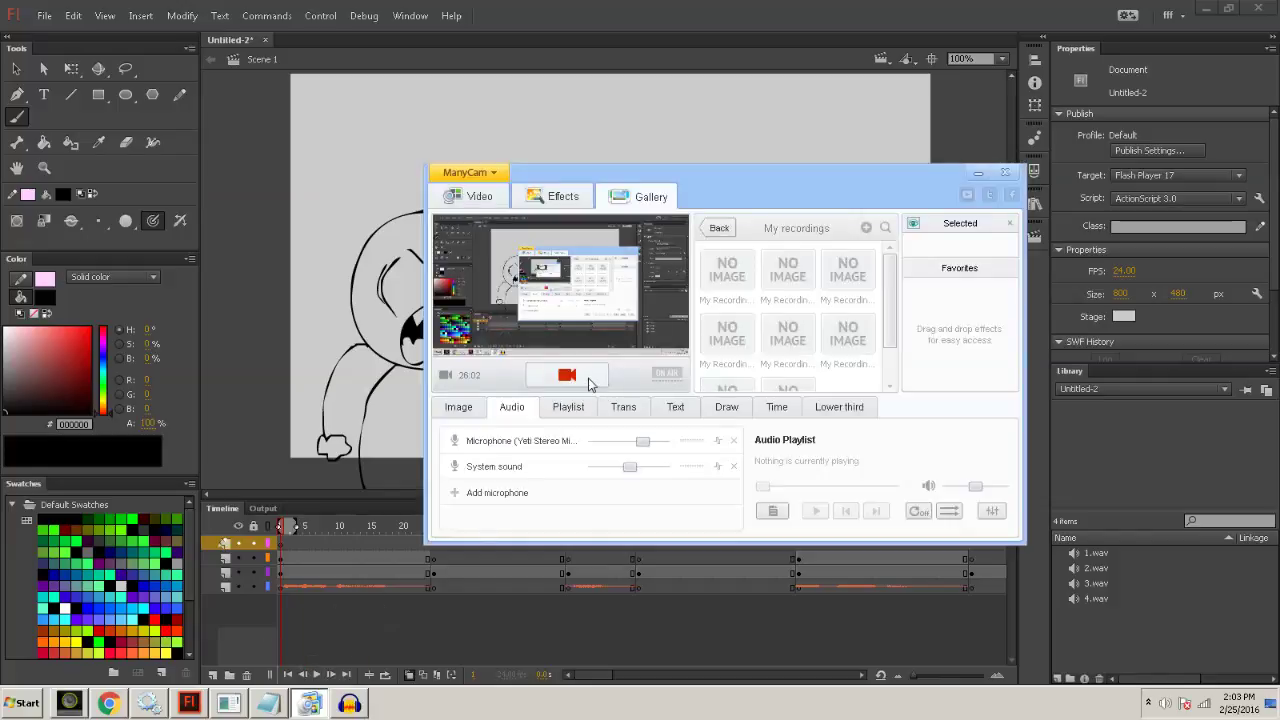